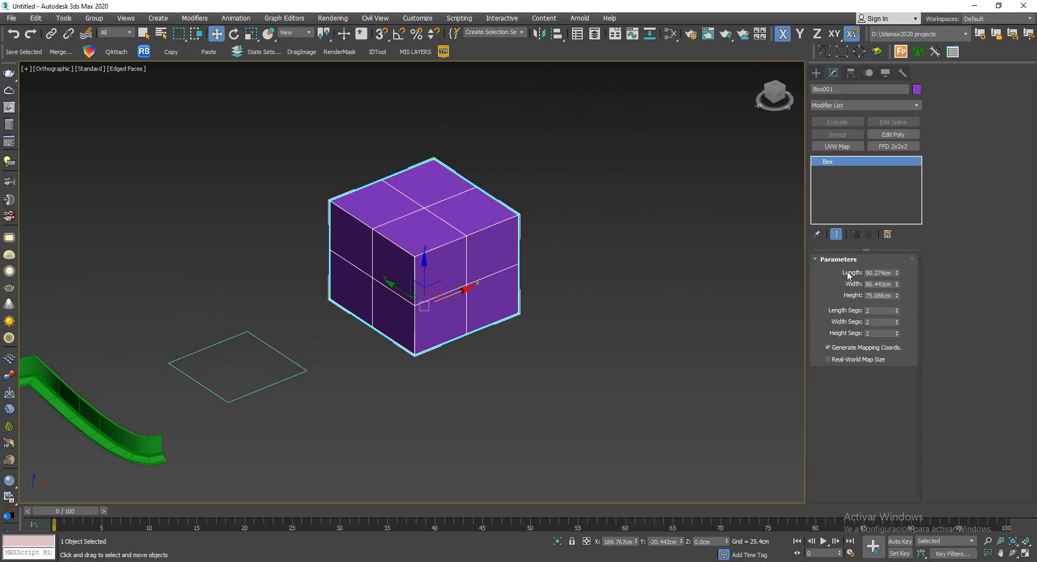
- Convert the selected purple box to an Editable Mesh
scroll(639, 254, up, 3)
click(560, 169)
click(425, 233)
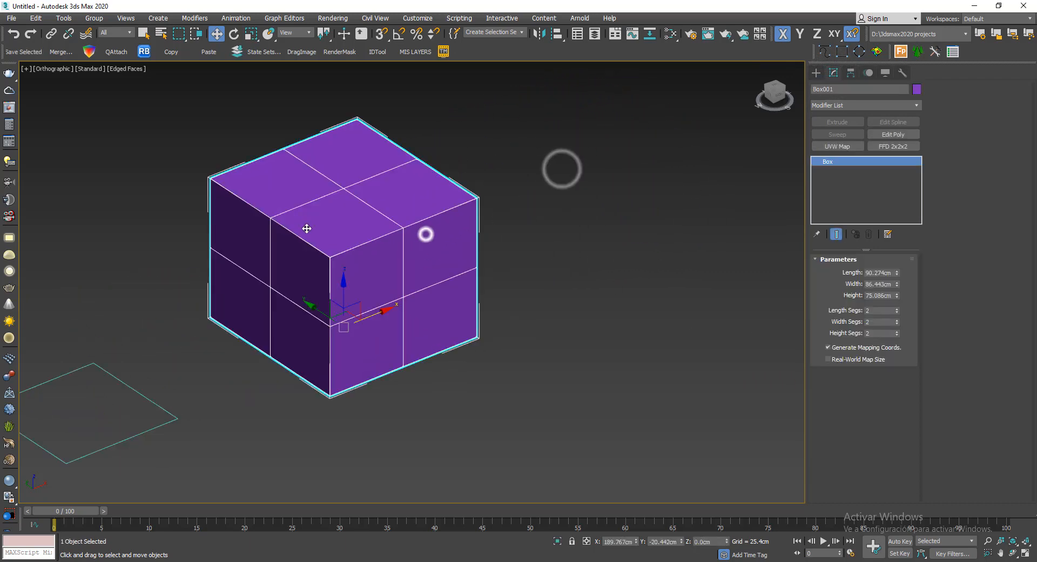
right_click(549, 204)
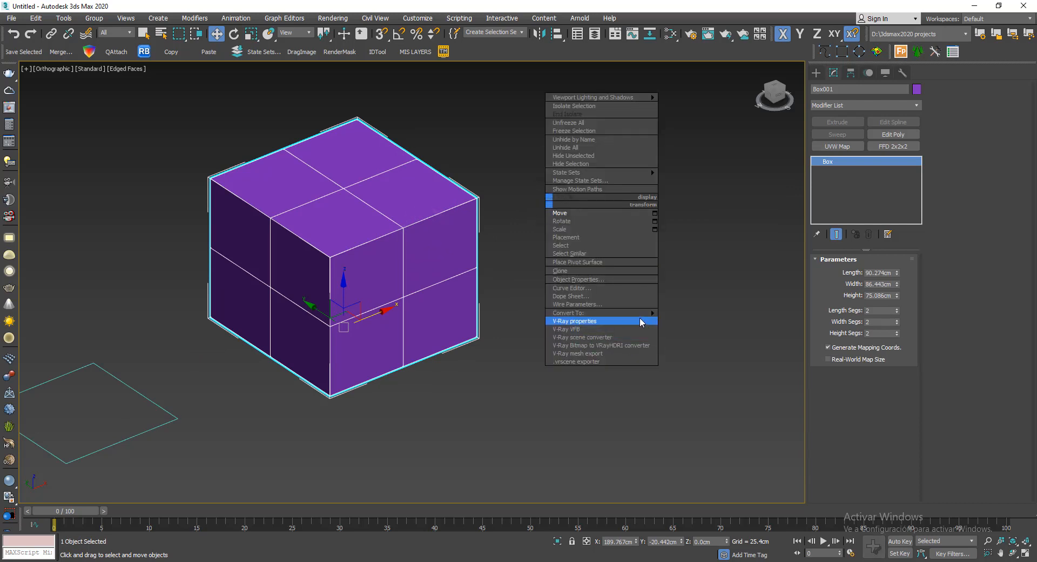
mouse_move(643, 315)
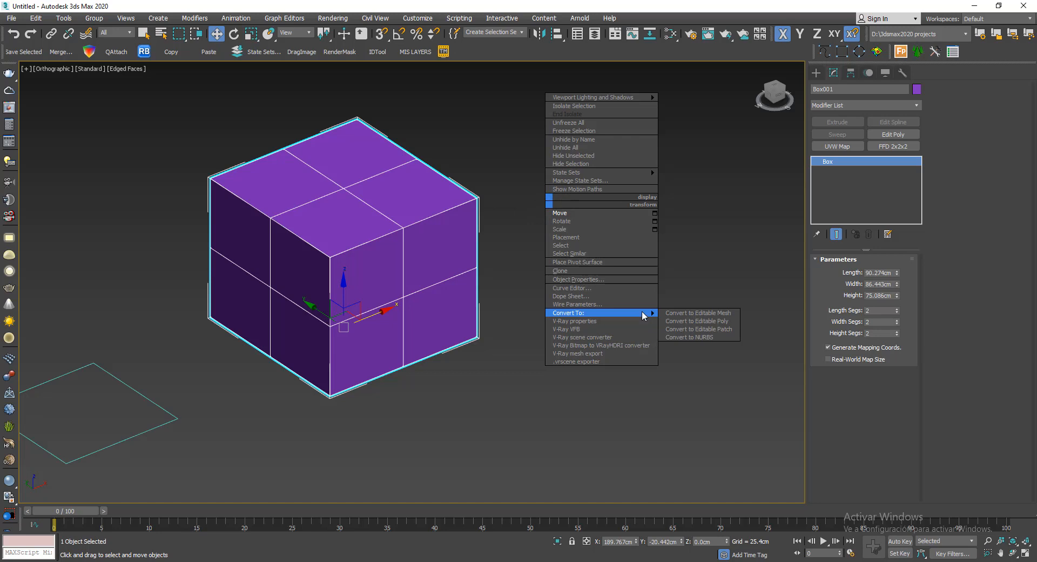
click(731, 314)
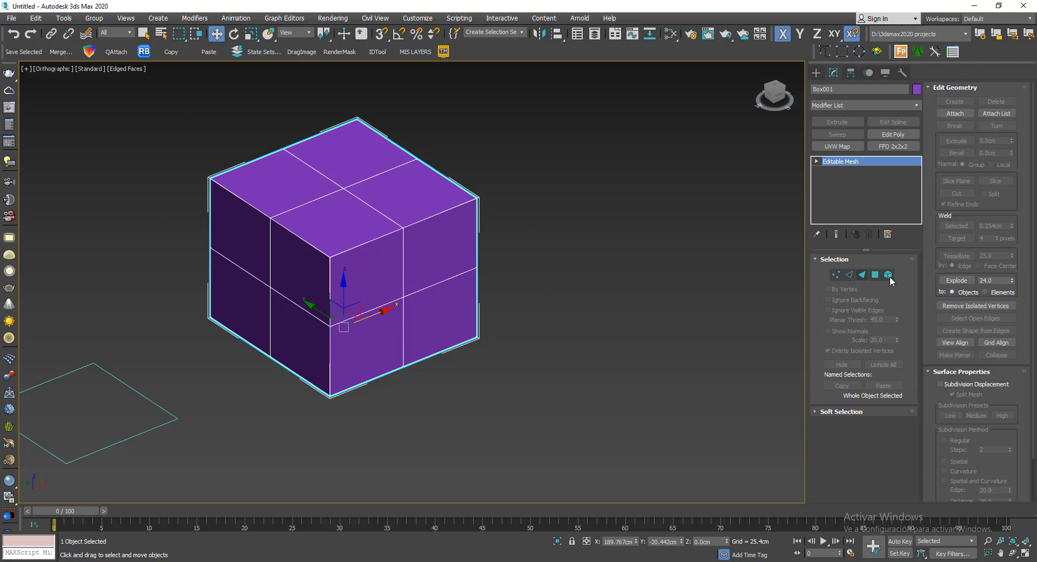
- Try pulling one upper corner vertex of the mesh outward at vertex level, and undo the move
click(835, 275)
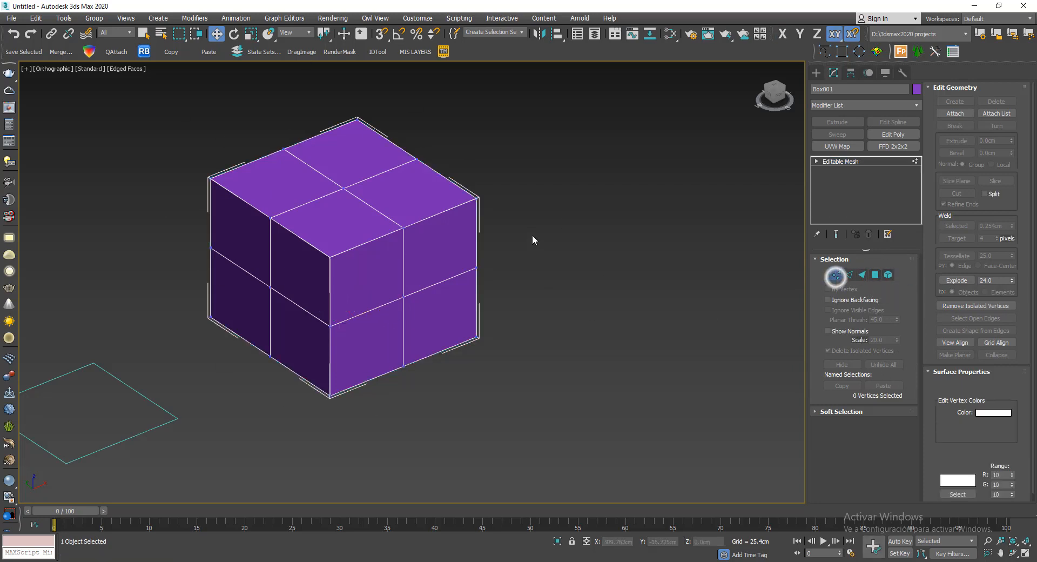
click(481, 199)
drag(502, 199, 650, 149)
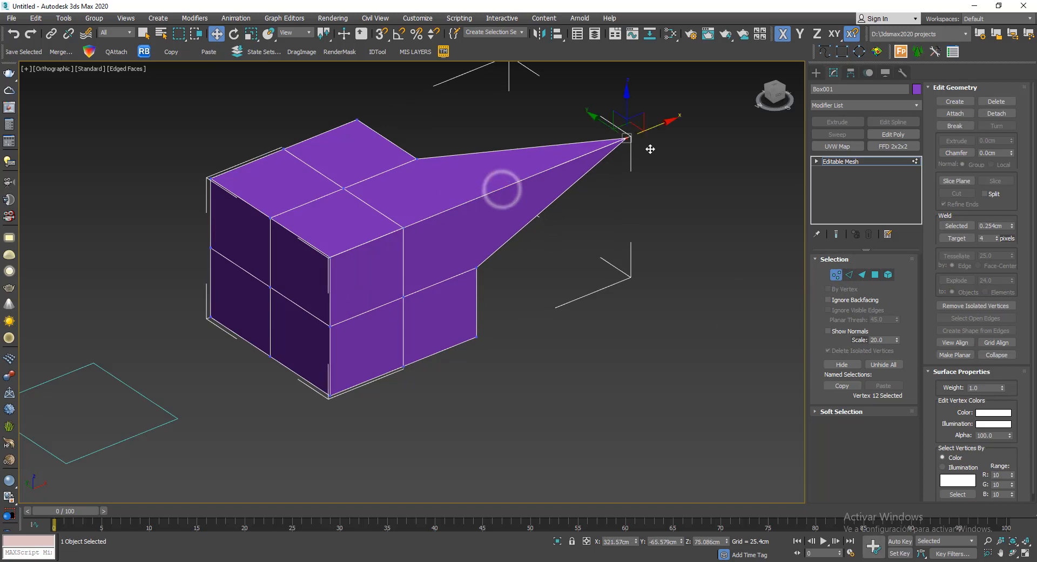
key(ctrl+z)
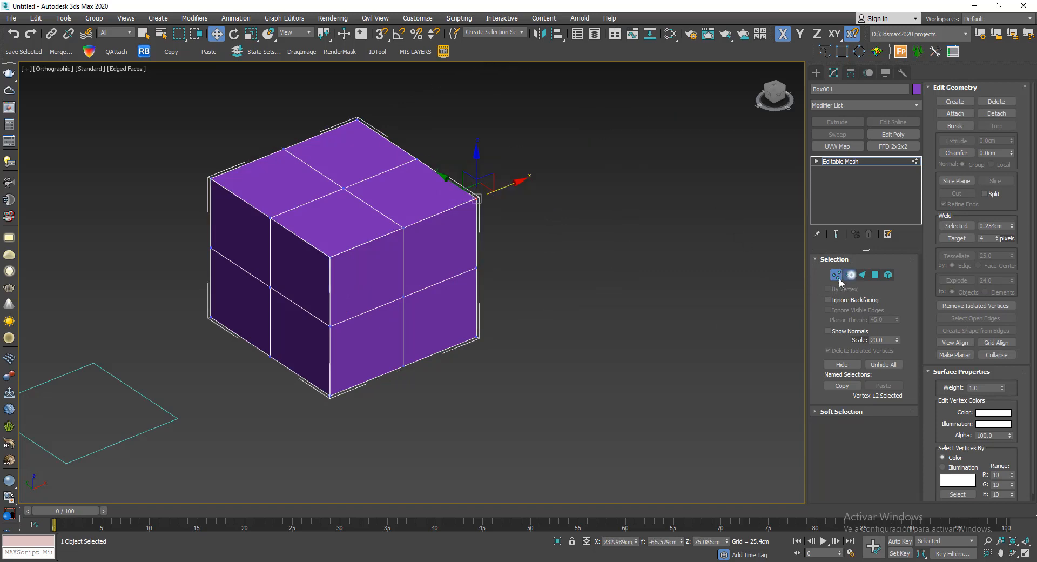
- Try moving an inner edge of the mesh's top surface at edge level, and undo the move
click(849, 274)
click(436, 217)
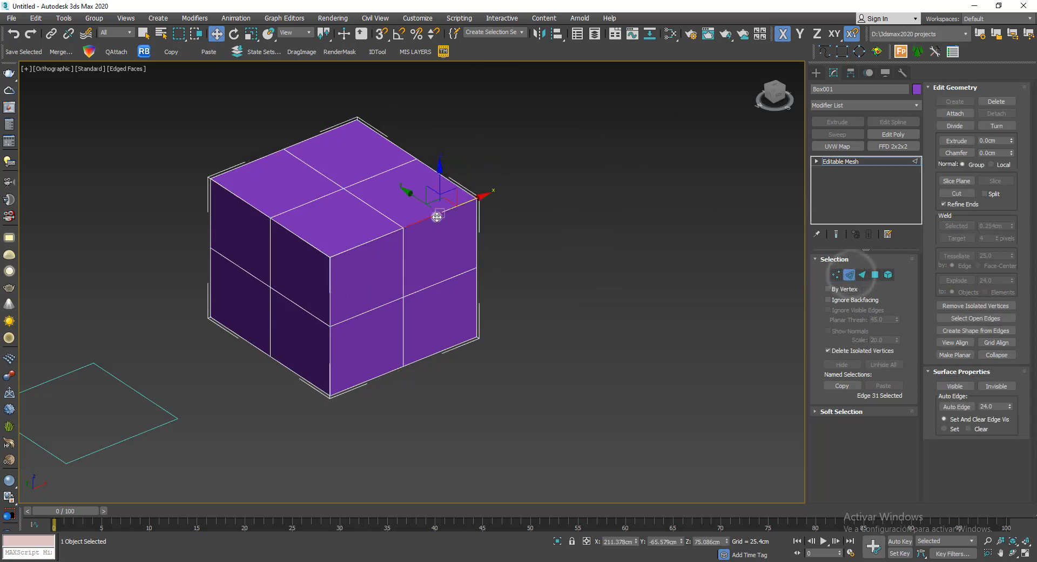
ctrl+click(369, 204)
drag(405, 180, 475, 220)
key(ctrl+z)
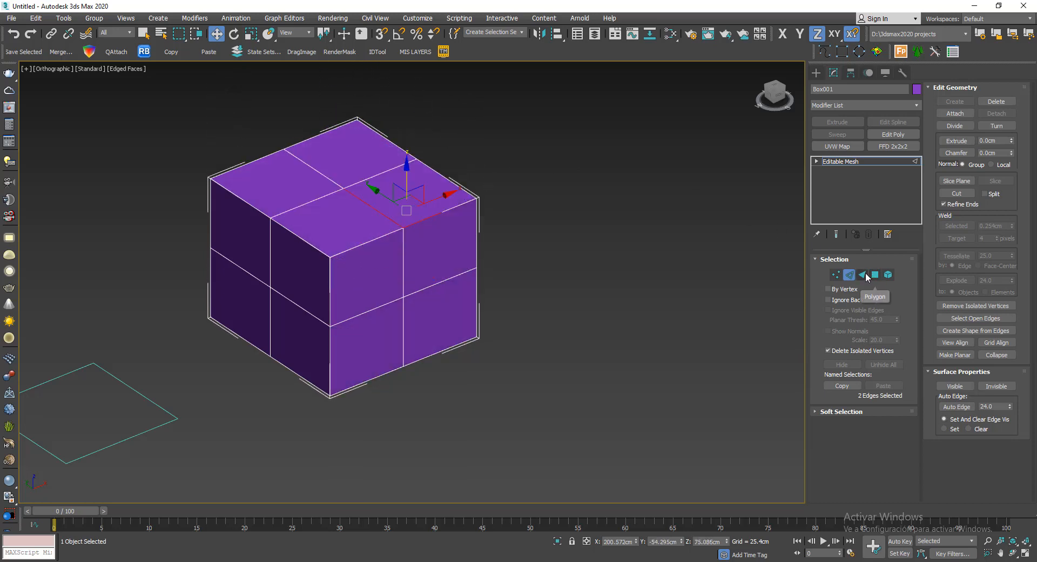
- Examine the triangular faces on the mesh's top and side by selecting them one by one at face level
click(862, 274)
click(308, 216)
click(352, 226)
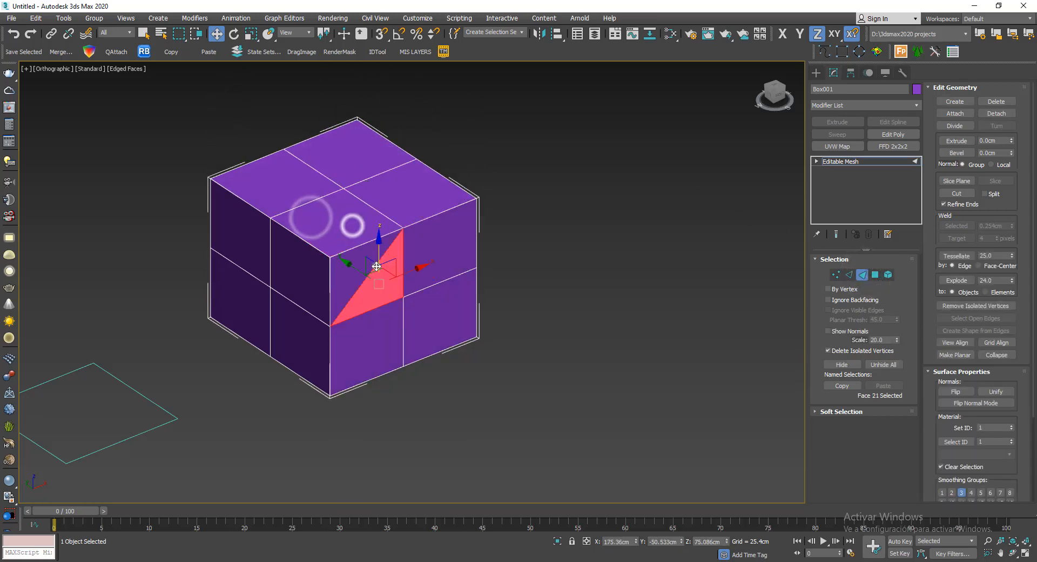
click(341, 239)
click(320, 219)
click(351, 256)
click(339, 222)
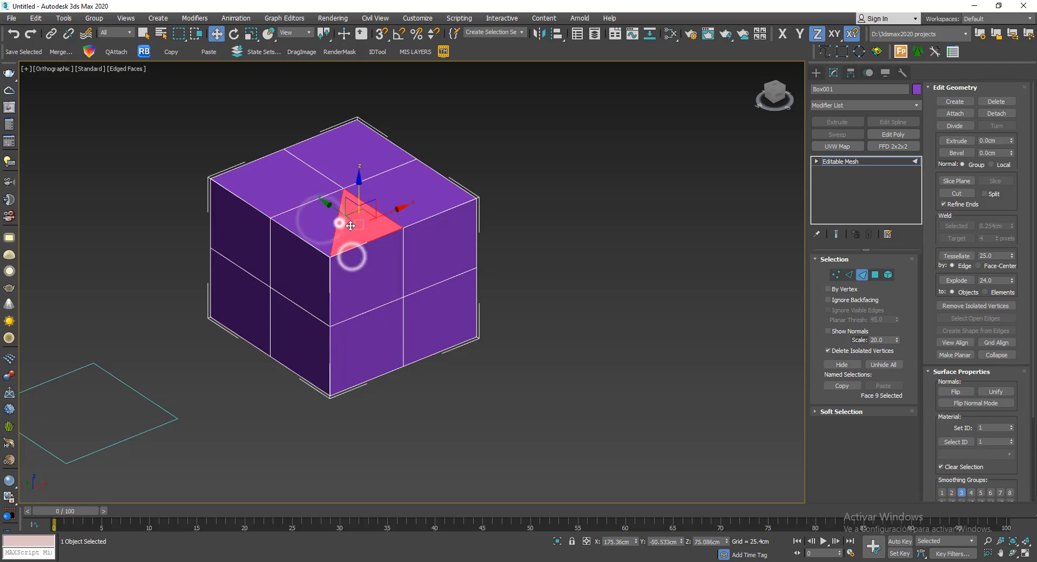
- Try raising one quarter of the mesh's top surface at polygon level, and undo the move
click(875, 275)
click(428, 195)
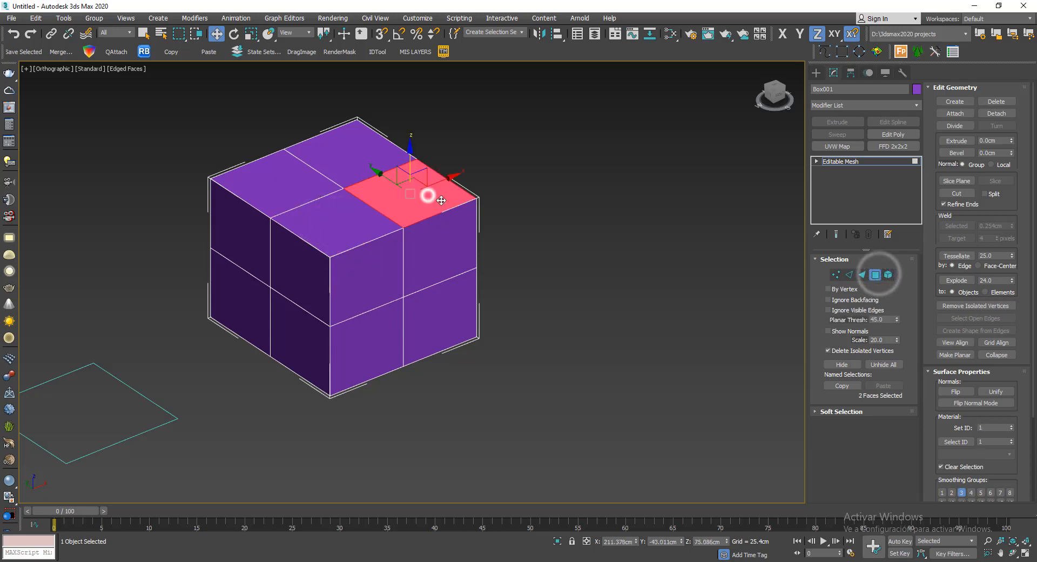
drag(425, 172, 461, 107)
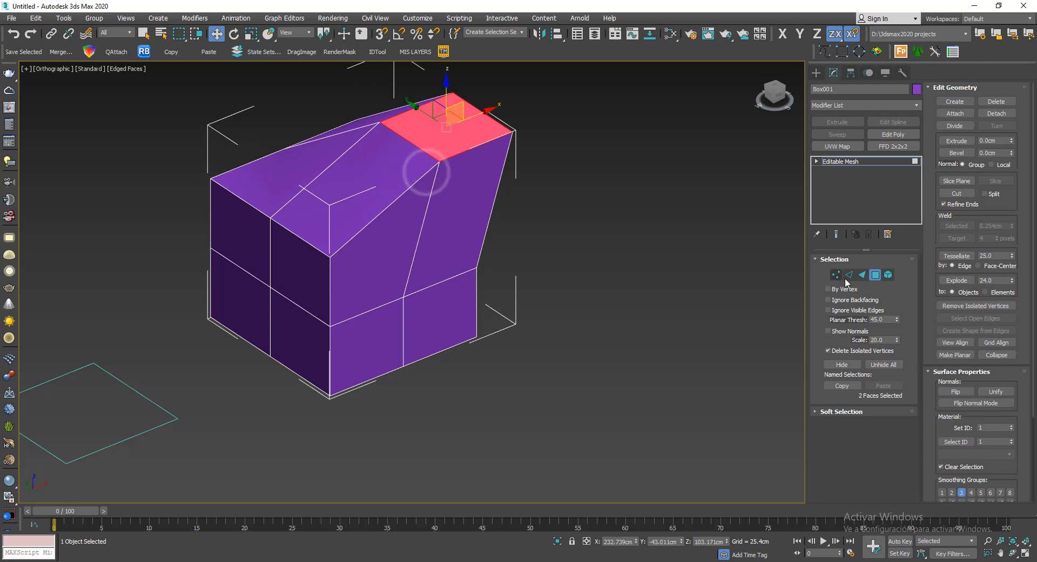
key(ctrl+z)
- Select the whole box at element level and exit sub-object editing
click(888, 275)
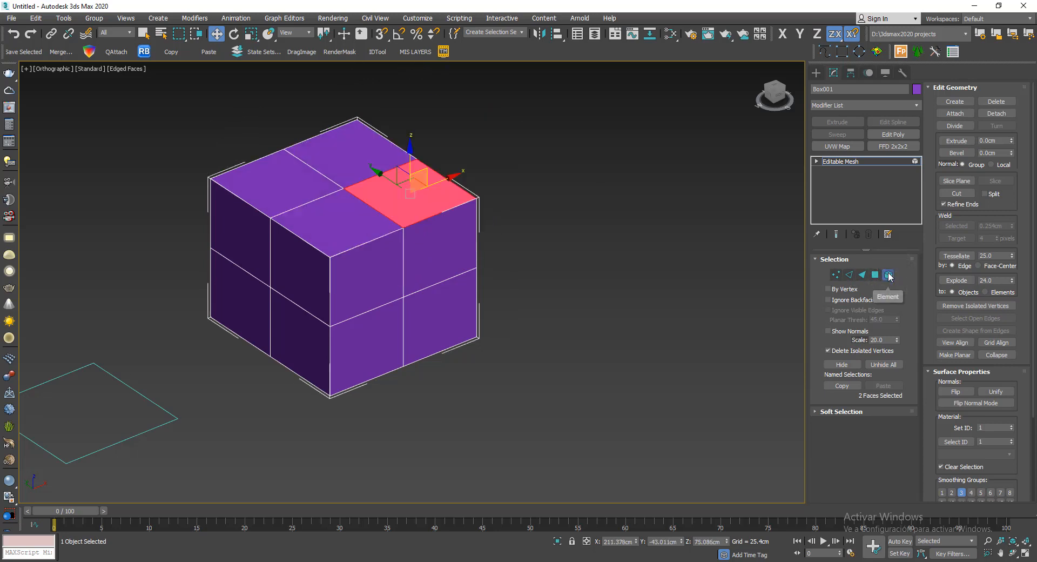
click(310, 221)
mouse_move(486, 269)
alt+middle_down()
mouse_move(471, 279)
mouse_move(393, 228)
mouse_move(498, 277)
mouse_move(490, 281)
mouse_move(470, 252)
mouse_move(497, 270)
alt+middle_up()
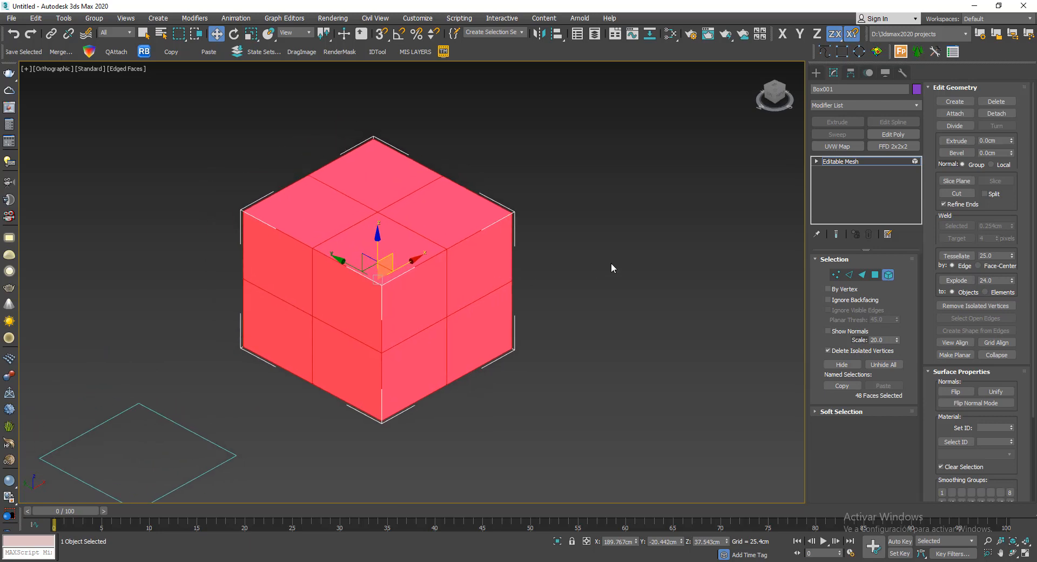
click(888, 275)
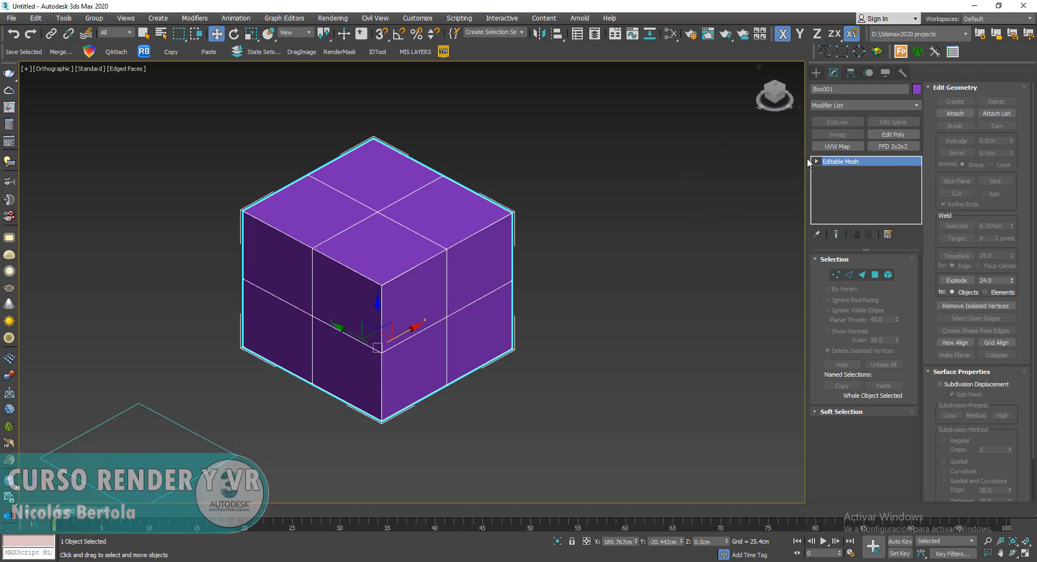
- Convert the editable mesh box to an Editable Poly
scroll(558, 213, up, 3)
middle_drag(523, 195, 537, 181)
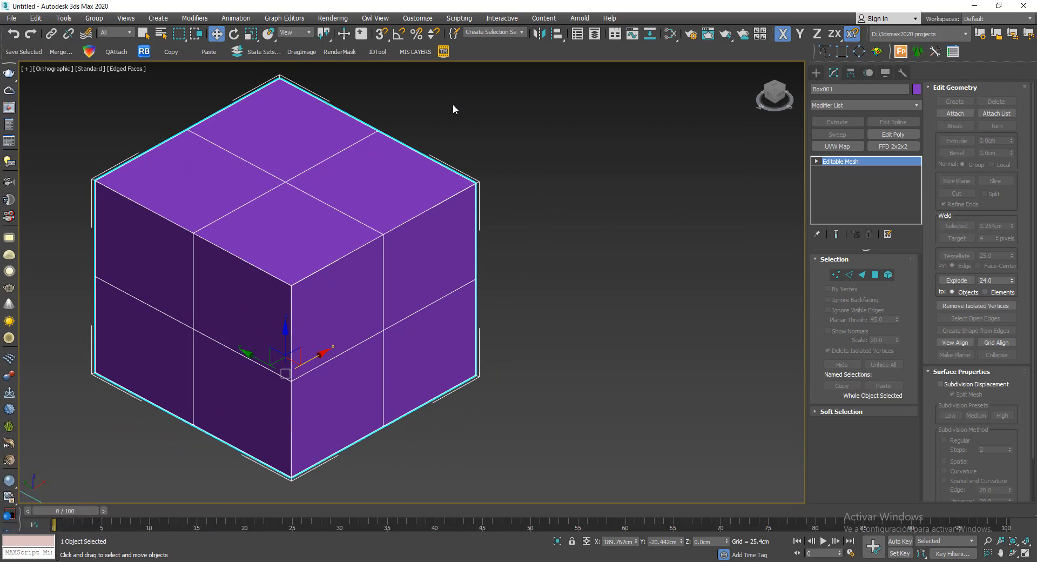
right_click(506, 189)
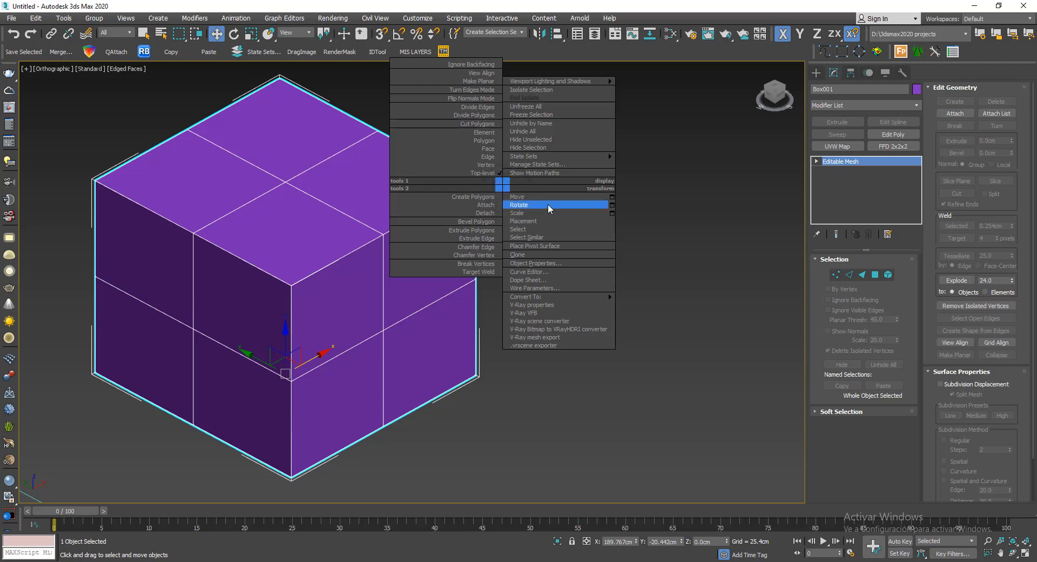
mouse_move(602, 297)
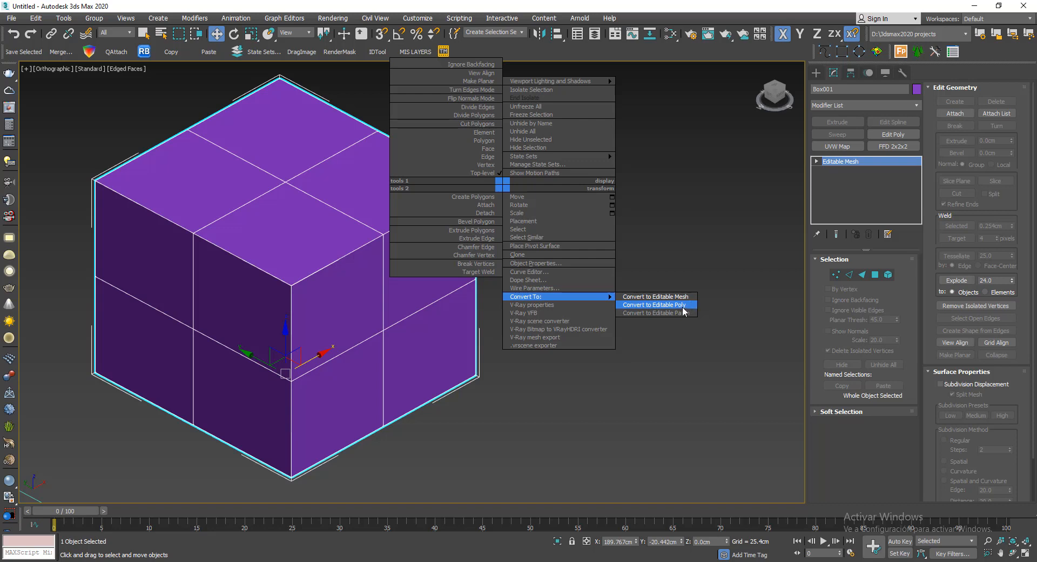
click(632, 307)
scroll(631, 304, down, 2)
middle_drag(574, 282, 596, 281)
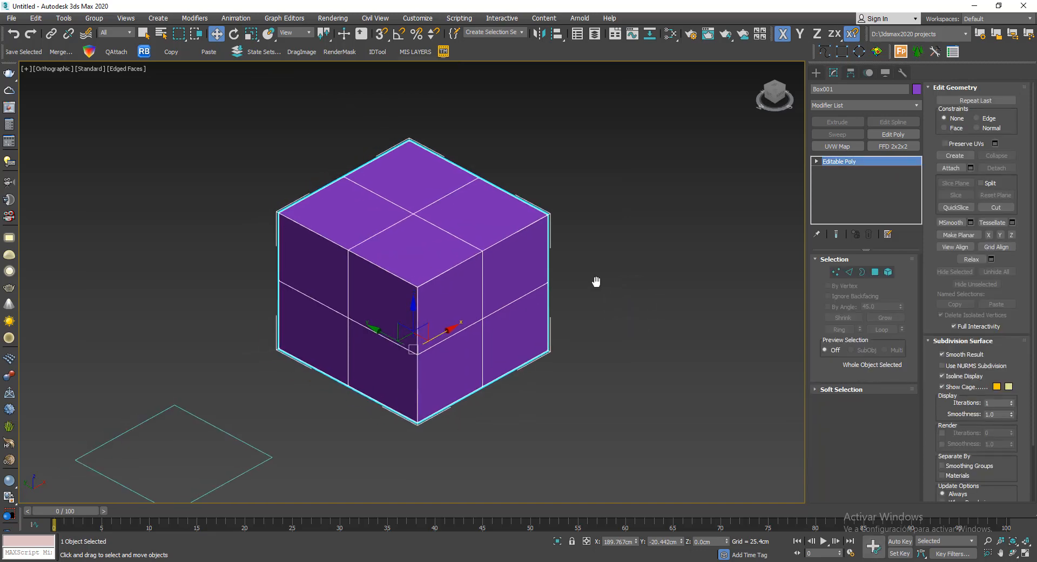
- Reselect the Editable Poly box and examine its vertex and border sub-object levels
click(404, 139)
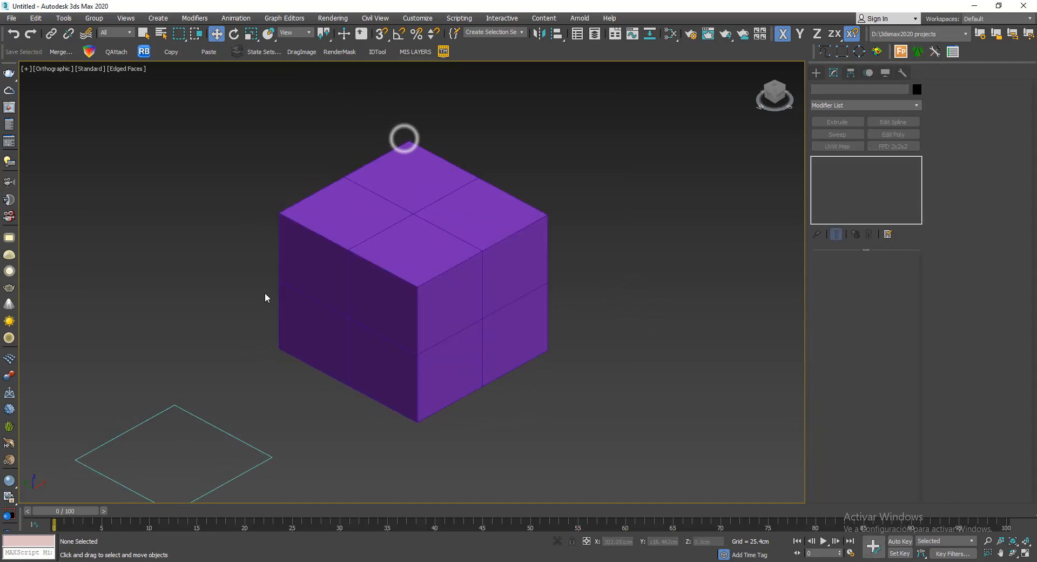
click(384, 238)
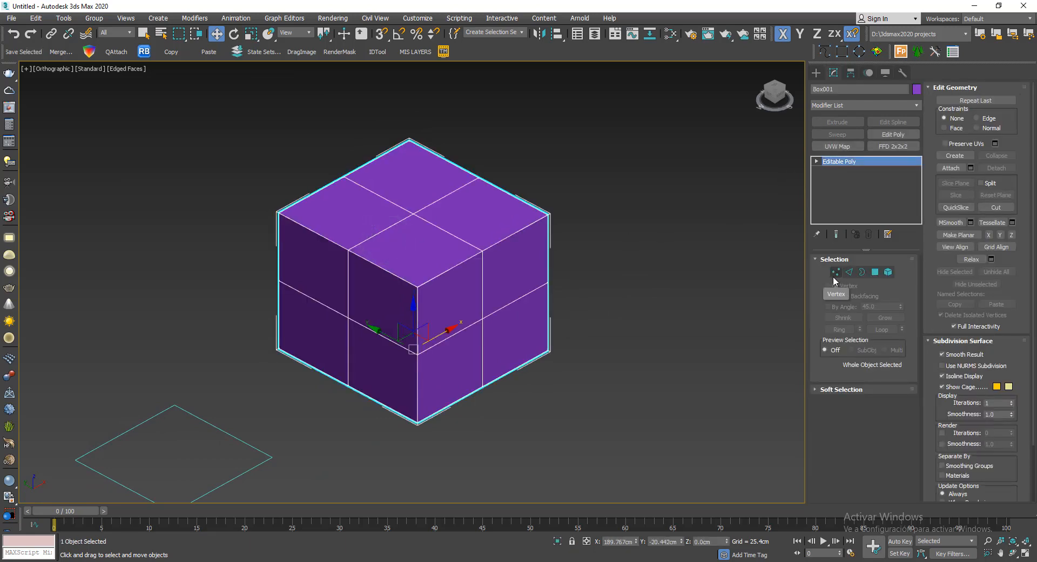
click(836, 272)
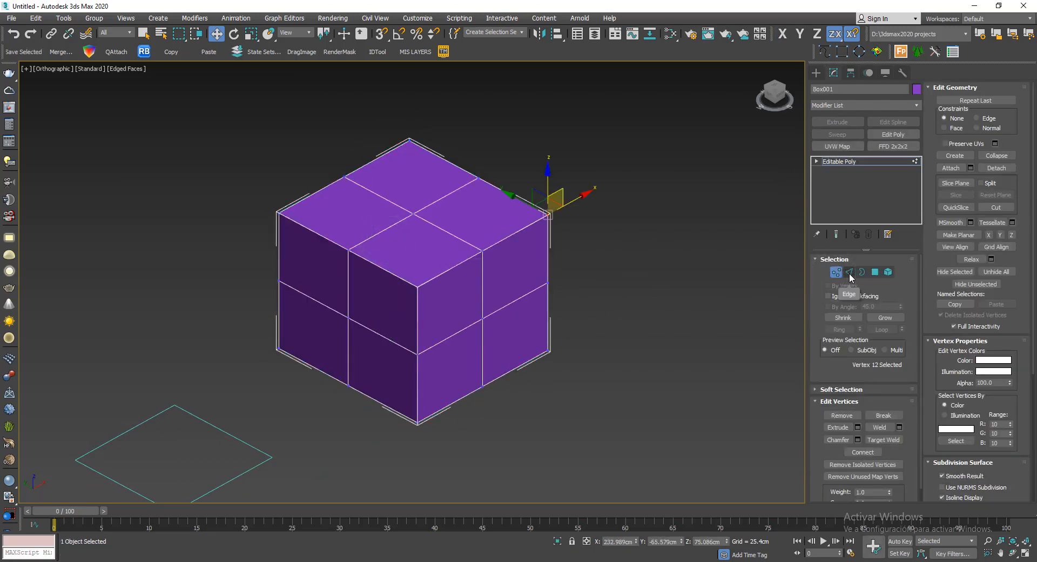
click(862, 273)
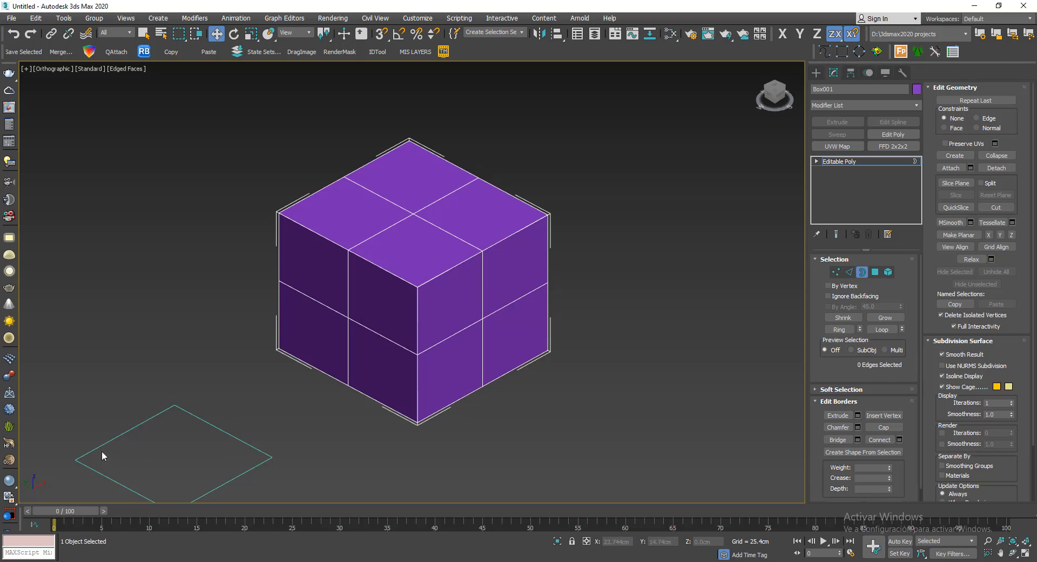
- Examine the box's selection behaviour by picking single polygons at polygon level and the whole box at element level
click(875, 272)
click(426, 234)
click(538, 263)
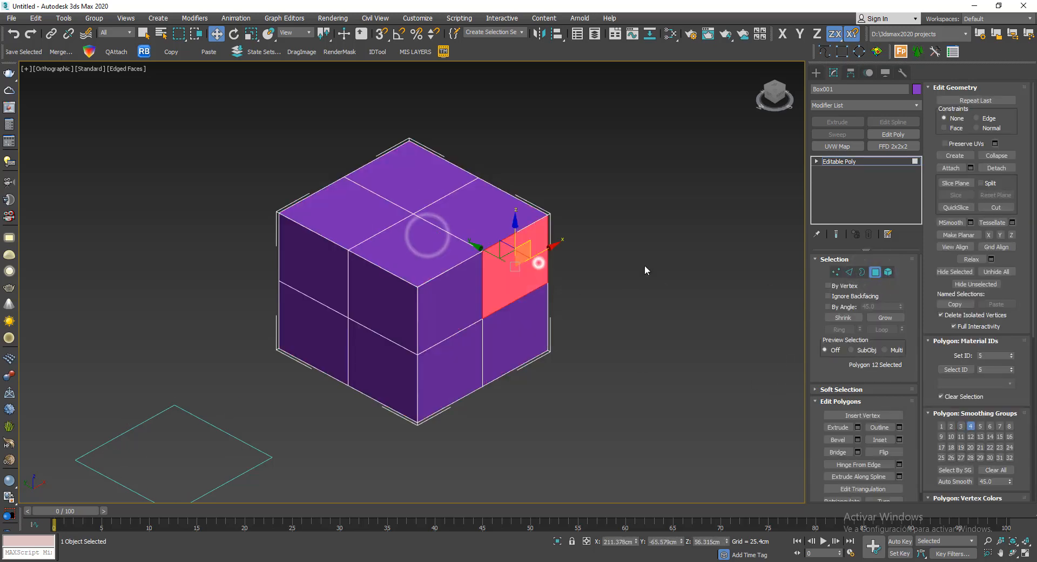
click(889, 272)
click(456, 202)
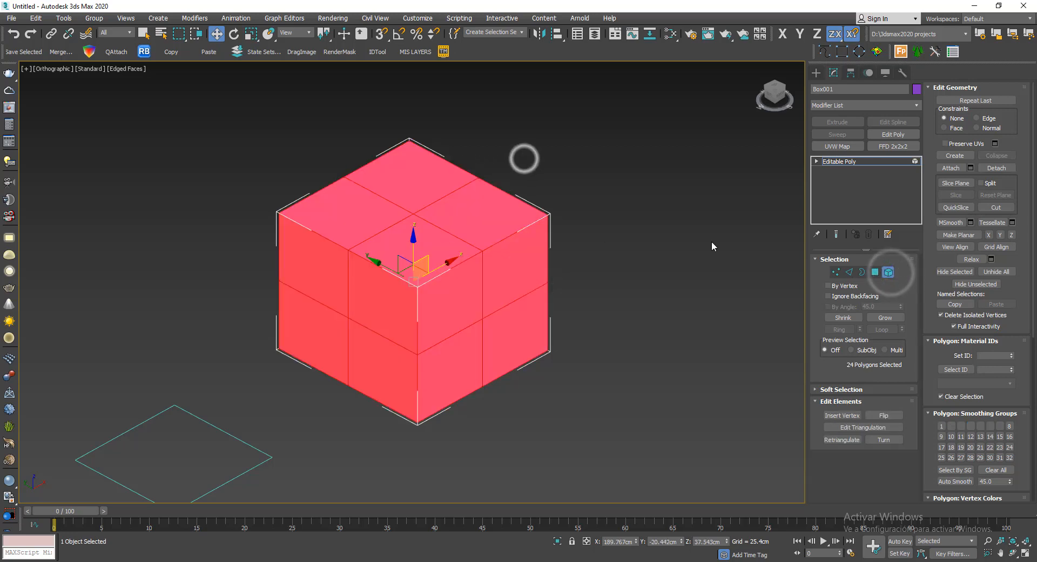
- Select the front quarter of the top surface at polygon level, compare the border and element levels, and exit sub-object editing
click(876, 271)
click(409, 224)
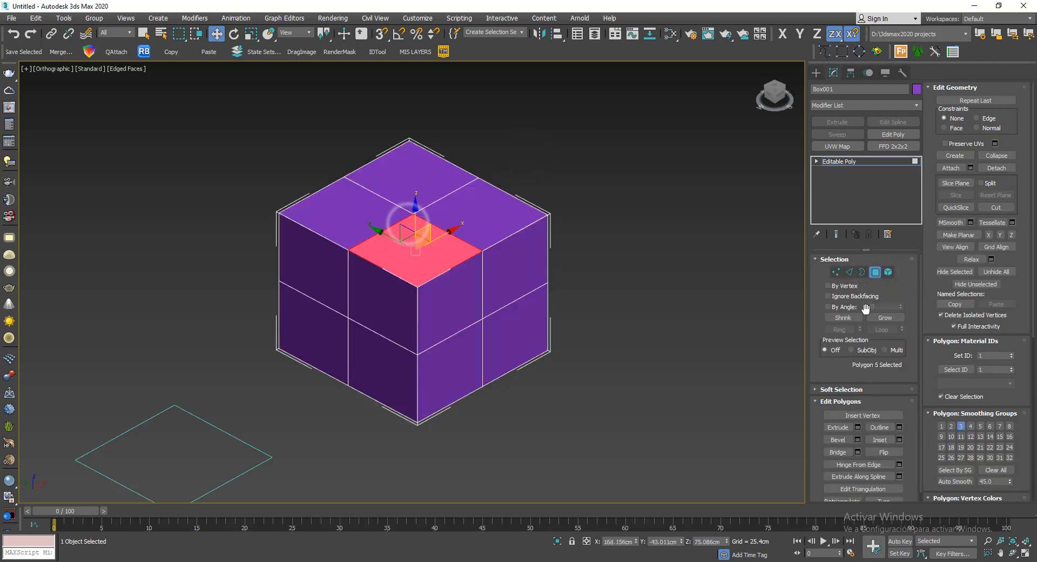
click(861, 273)
click(884, 274)
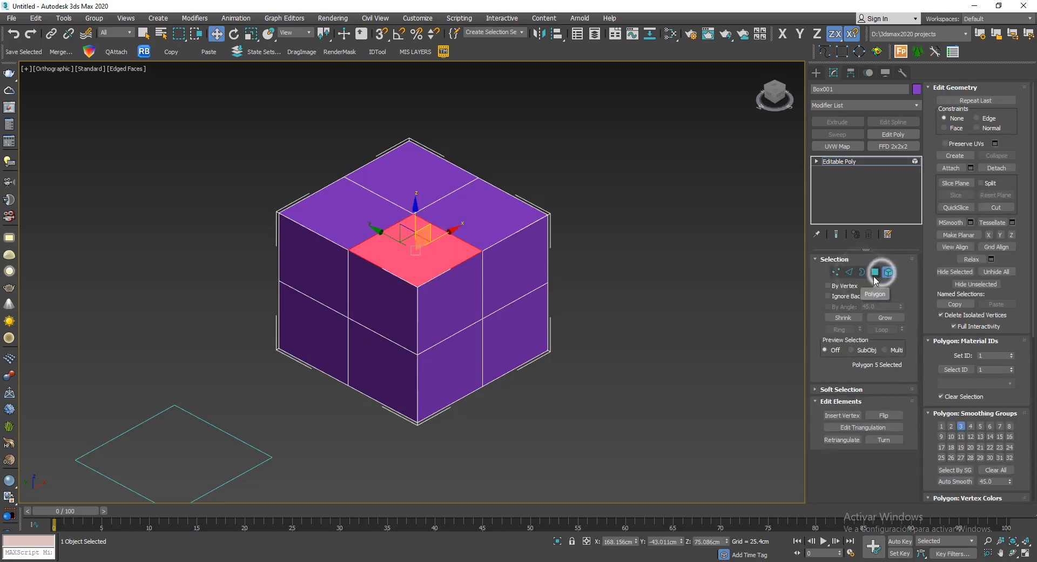
click(874, 276)
click(864, 273)
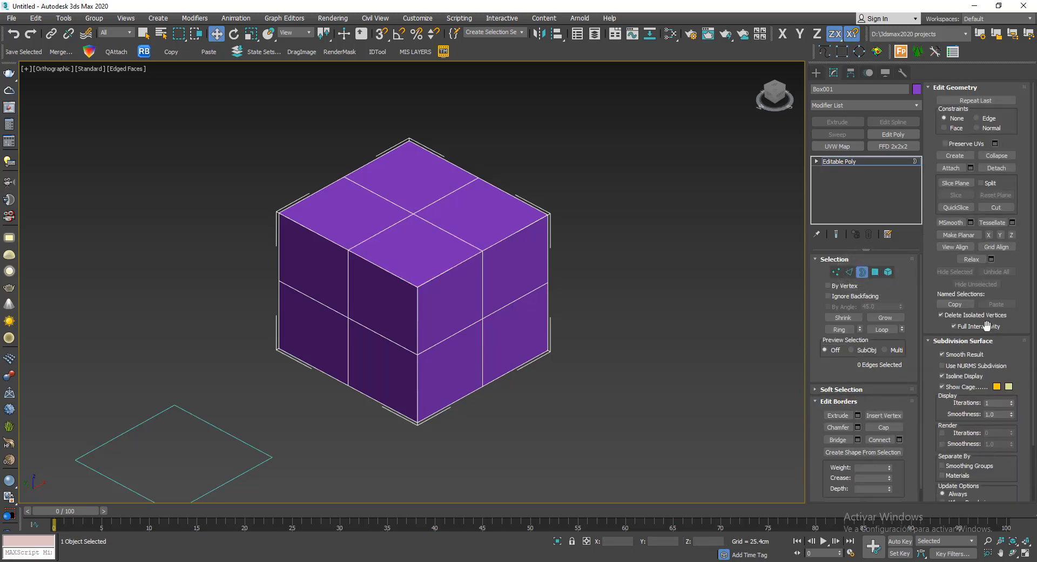
click(857, 275)
- Create a second box about 115 cm long, 86 cm wide and 89 cm high beside the purple box
scroll(532, 192, down, 2)
middle_drag(531, 192, 454, 160)
click(547, 143)
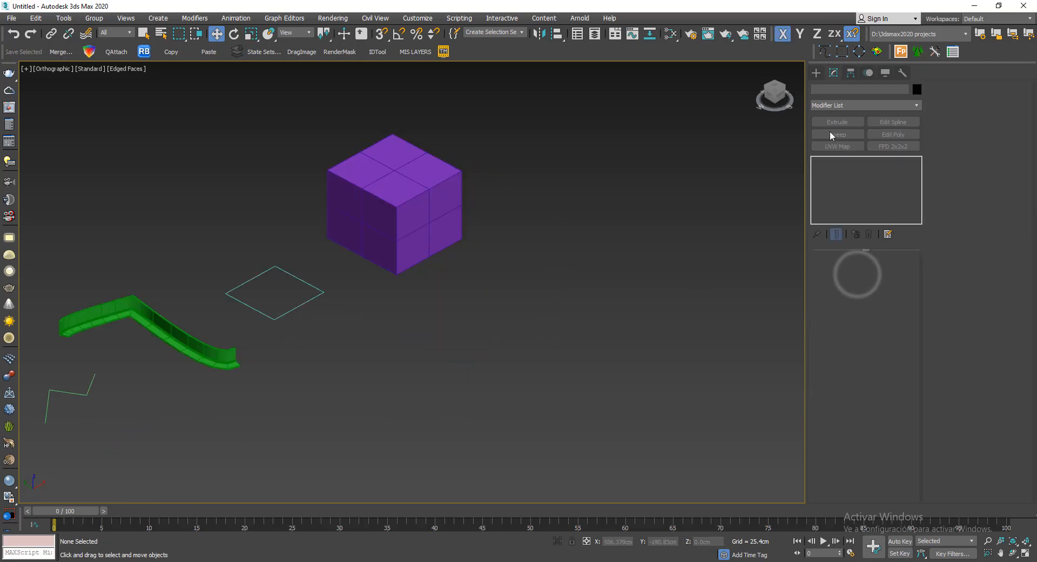
click(812, 74)
click(842, 137)
drag(584, 245, 609, 330)
click(617, 234)
right_click(699, 116)
middle_drag(679, 125, 618, 159)
scroll(416, 223, up, 2)
middle_drag(594, 216, 487, 194)
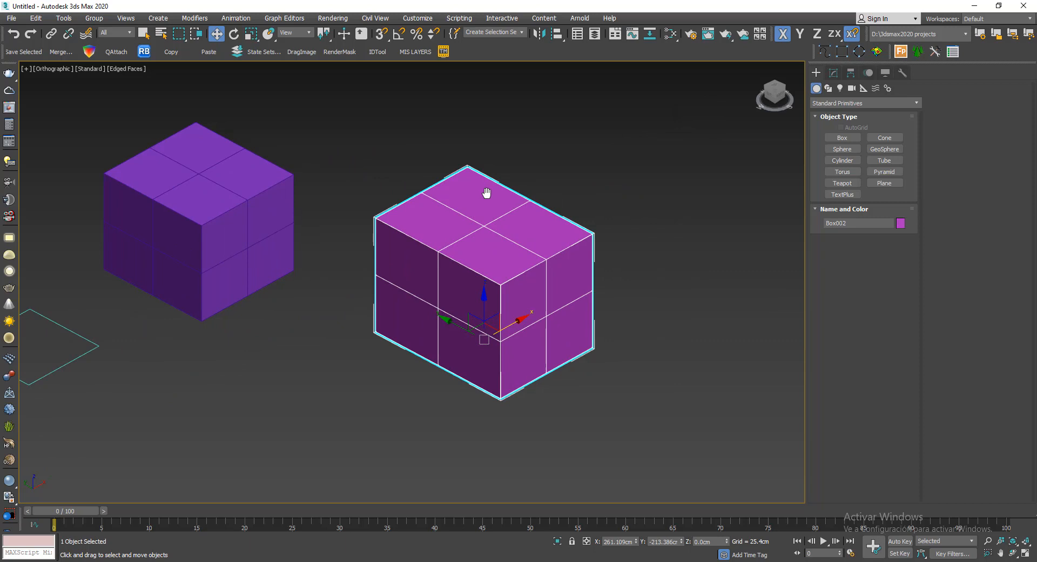
- Add an Edit Poly modifier to the second box and switch the modifier's visibility off and back on
right_click(518, 201)
mouse_move(603, 309)
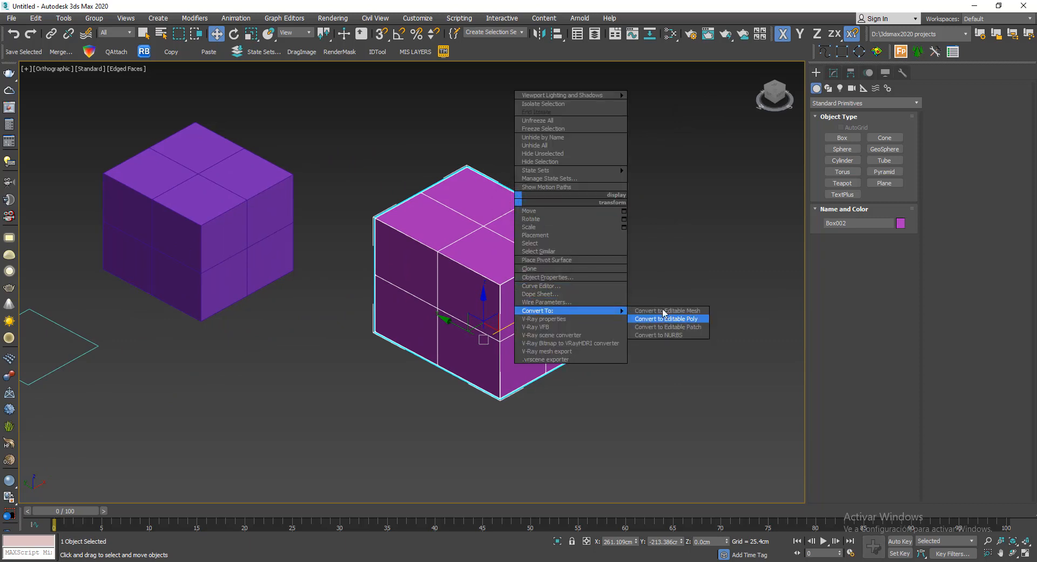
click(837, 71)
click(834, 73)
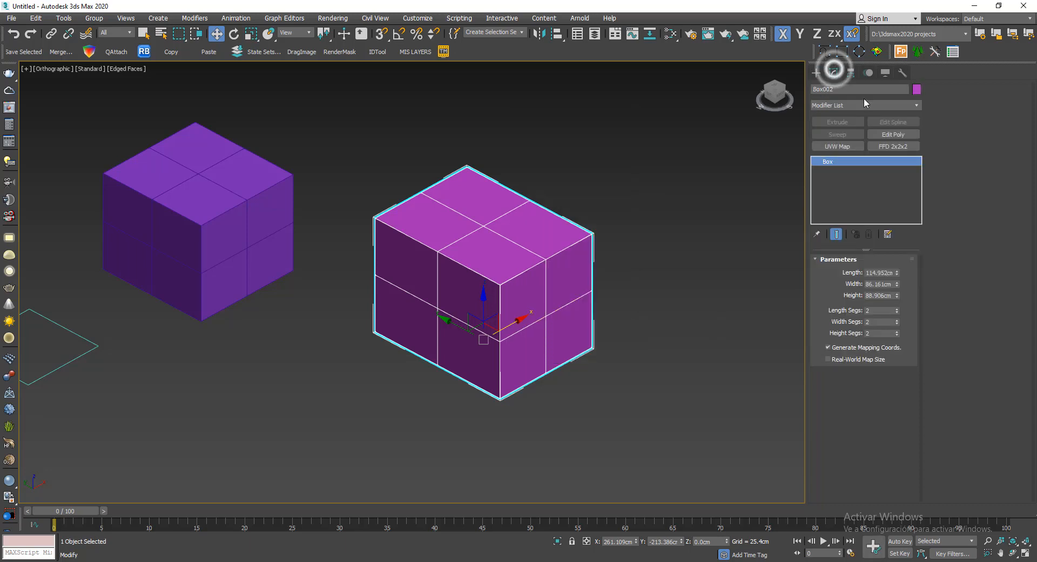
click(898, 104)
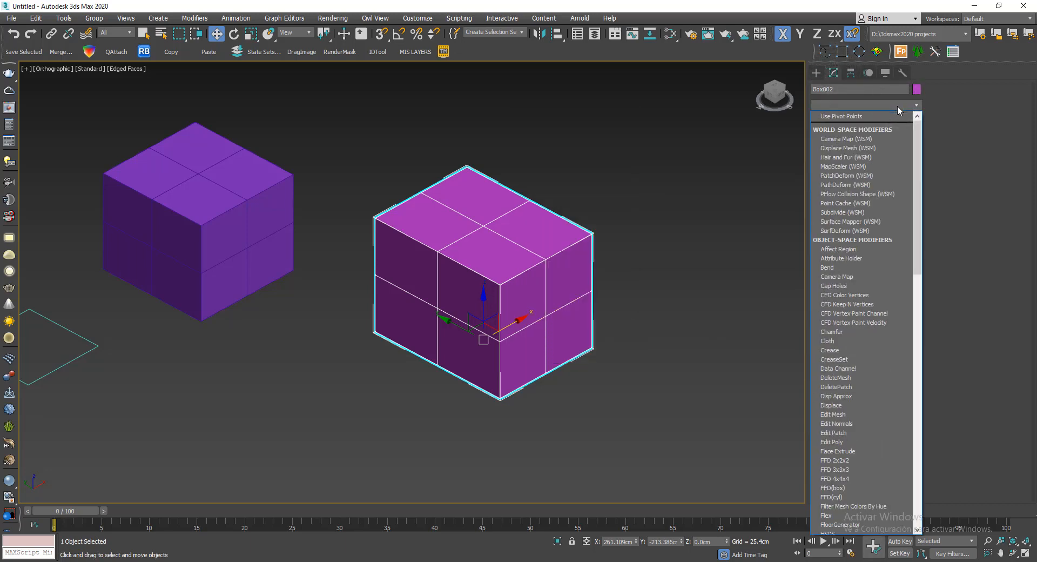
key(e)
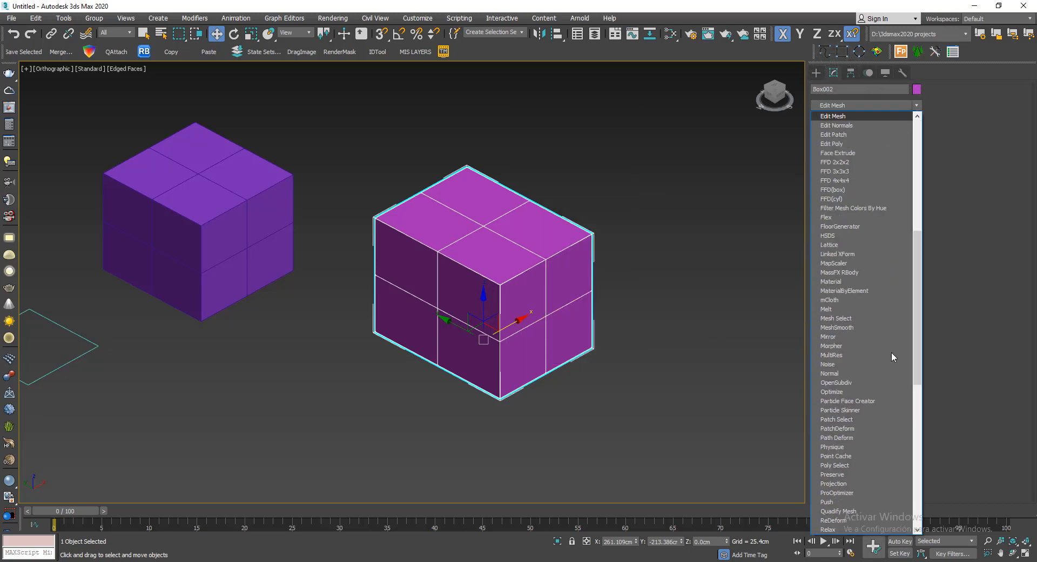
click(860, 144)
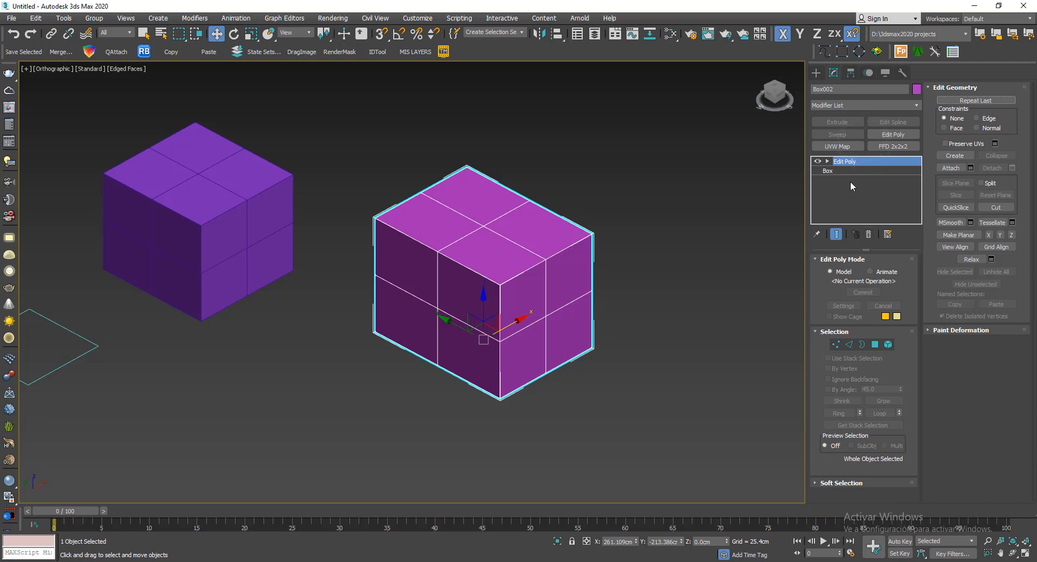
click(818, 161)
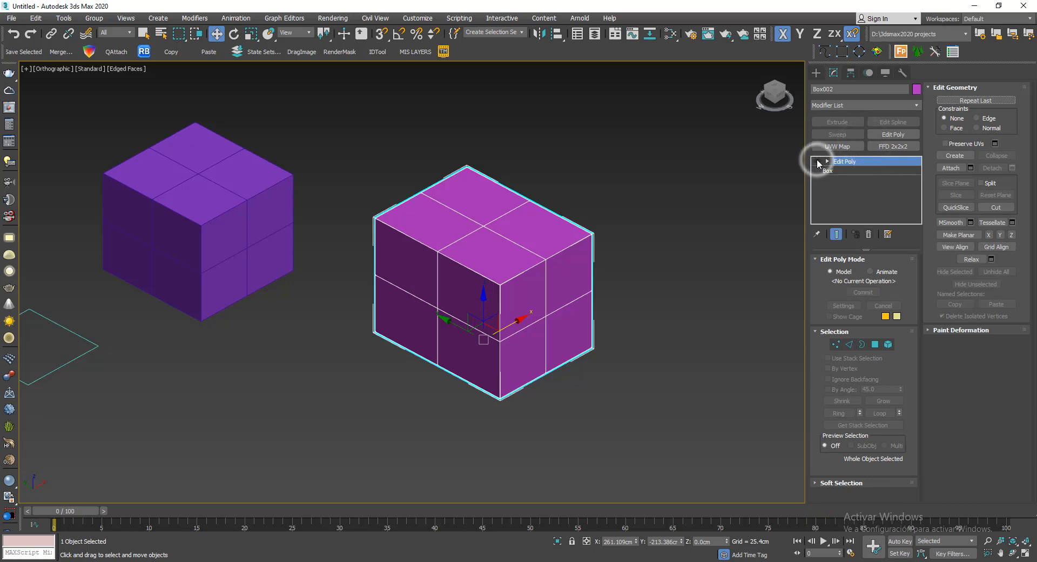
click(817, 161)
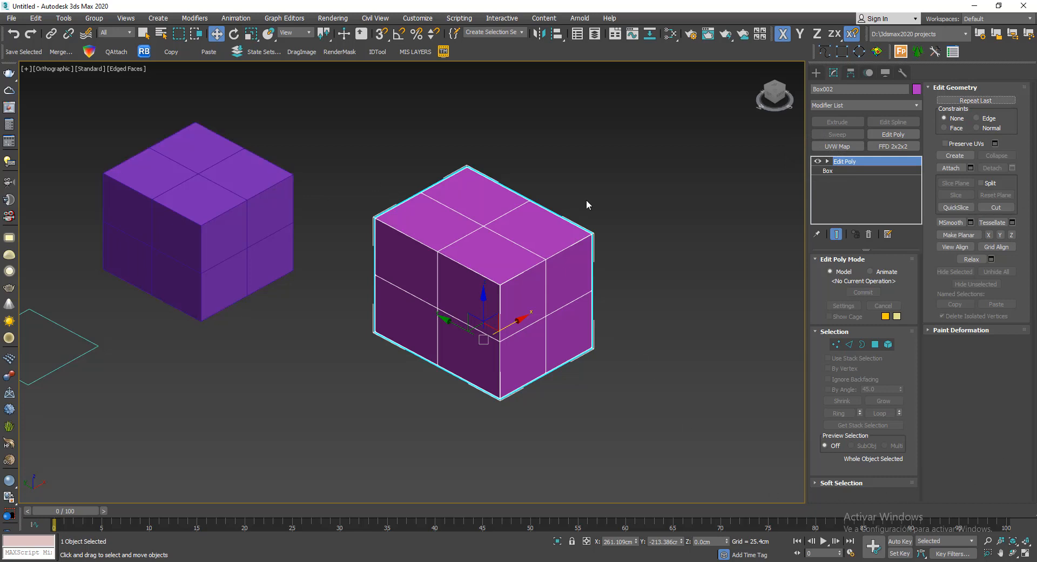
- Delete the second box and select the rectangle spline between the purple box and the green moulding
middle_drag(540, 190, 640, 170)
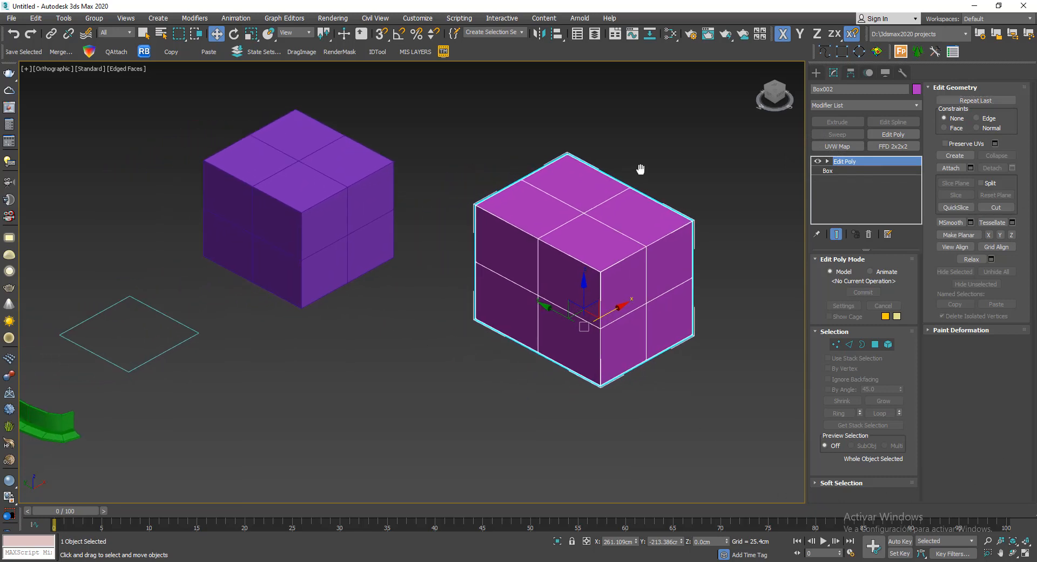
key(Delete)
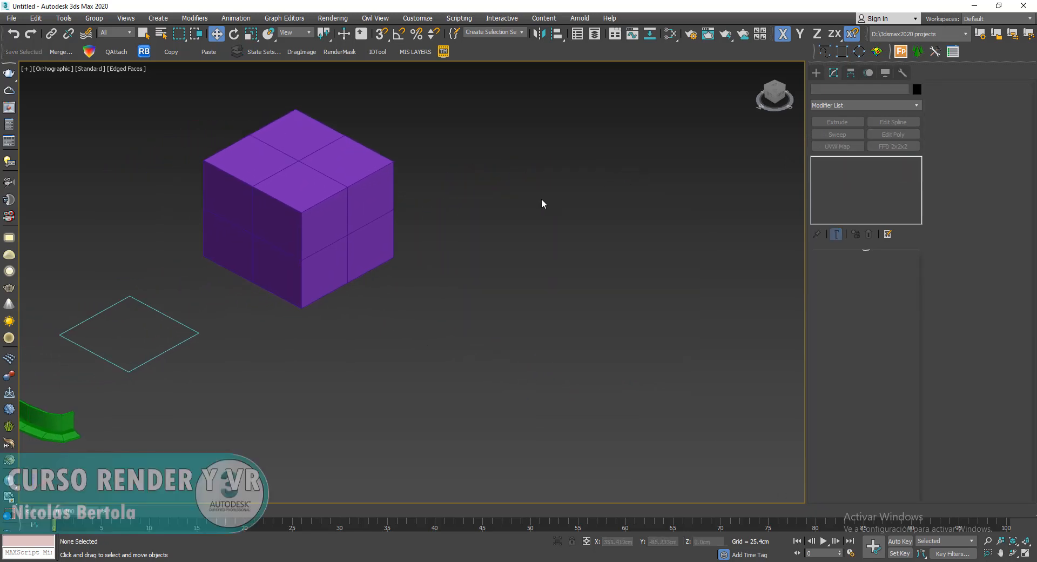
middle_drag(542, 204, 720, 160)
middle_drag(525, 253, 599, 250)
scroll(502, 273, up, 2)
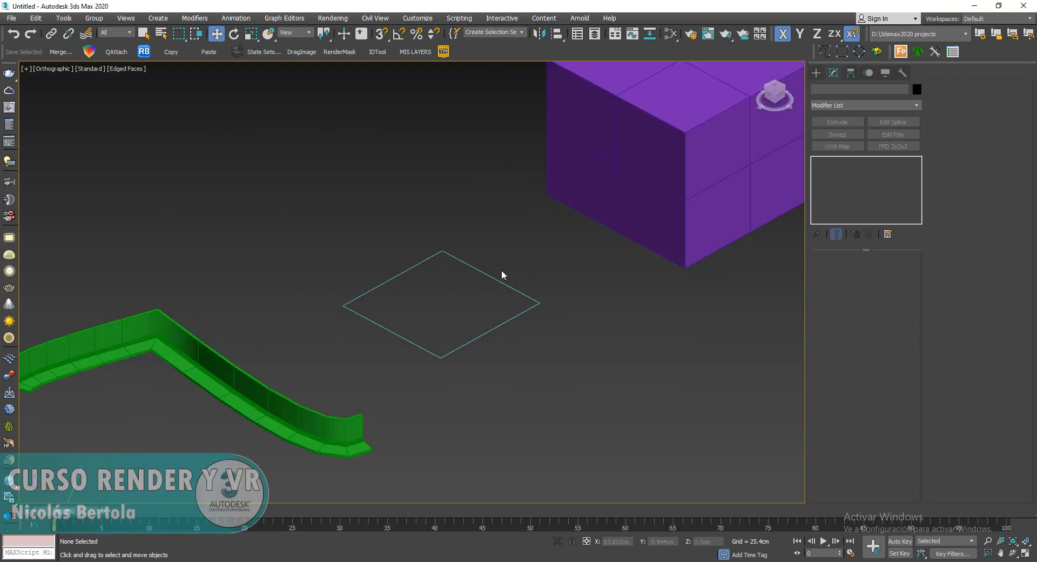
scroll(503, 267, down, 2)
scroll(500, 251, up, 2)
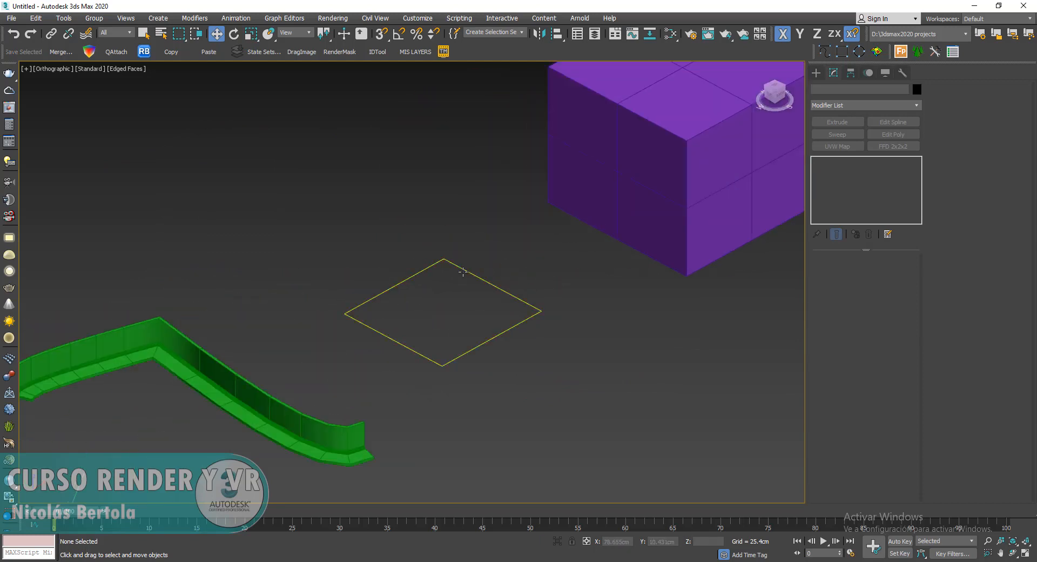
drag(481, 237, 454, 290)
scroll(432, 319, up, 2)
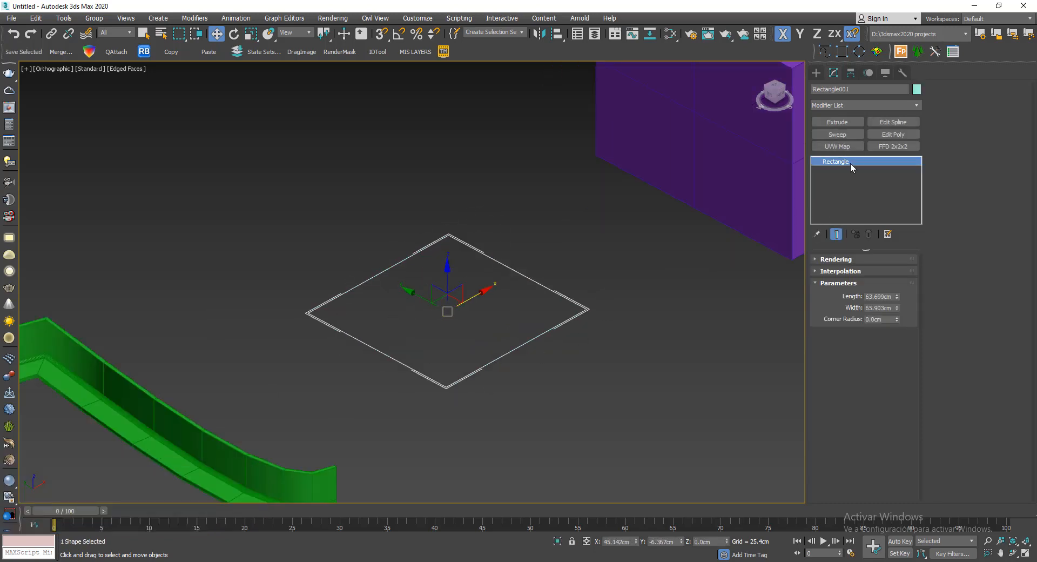
middle_drag(627, 323, 592, 321)
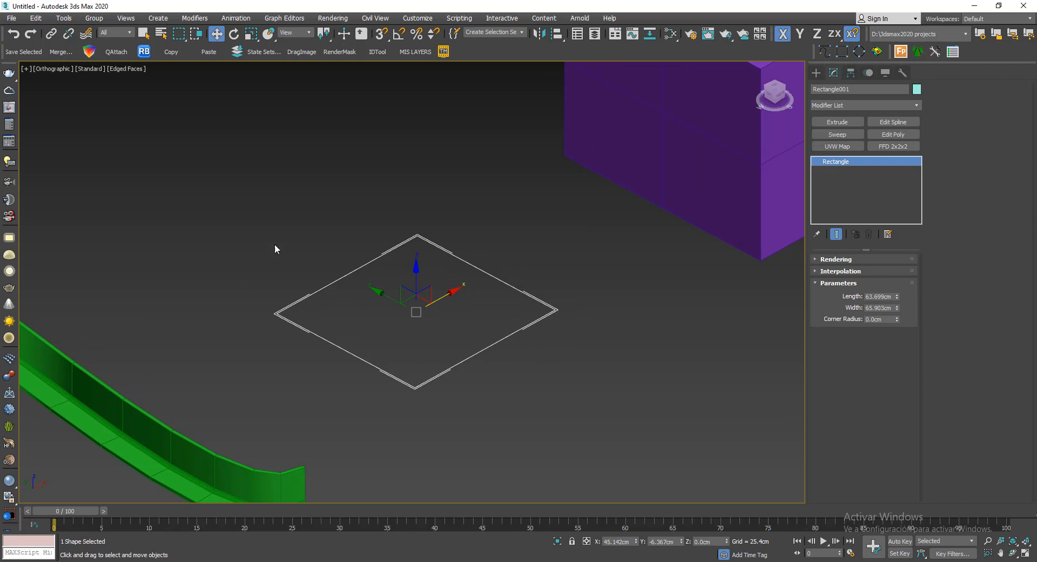
middle_drag(334, 302, 299, 312)
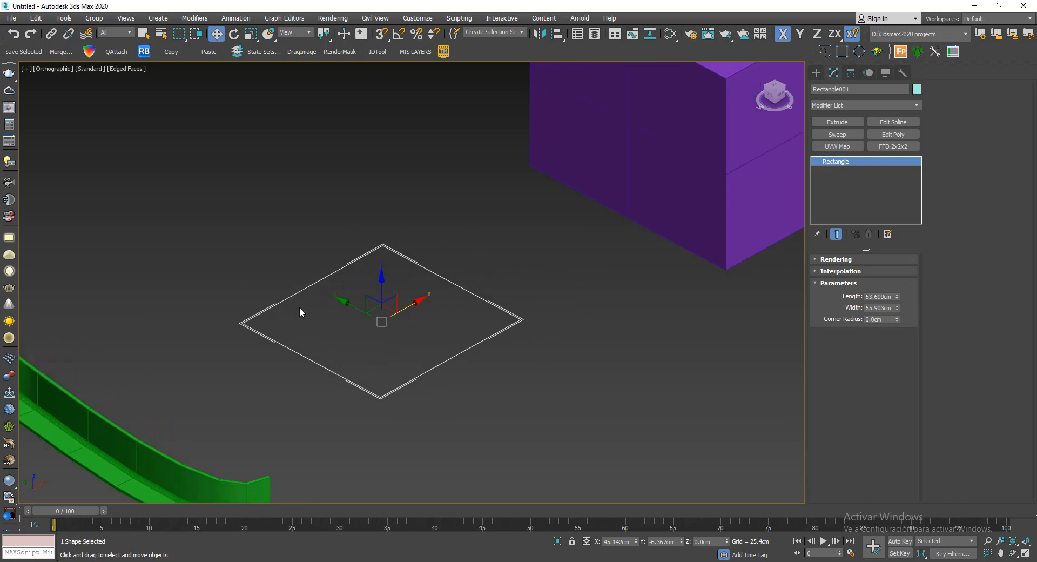
- Convert the rectangle spline to an Editable Poly
right_click(563, 265)
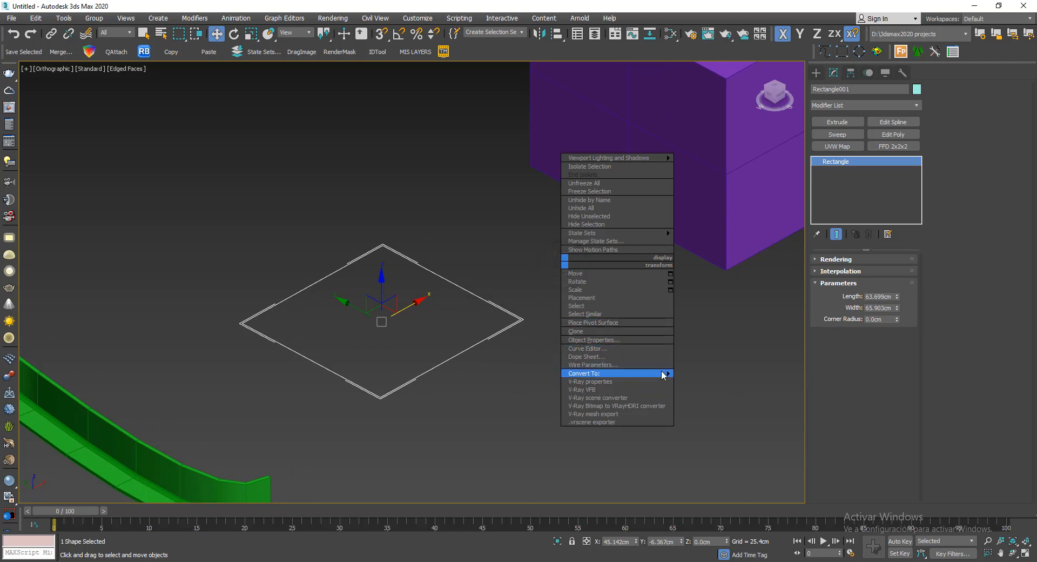
mouse_move(660, 373)
click(725, 390)
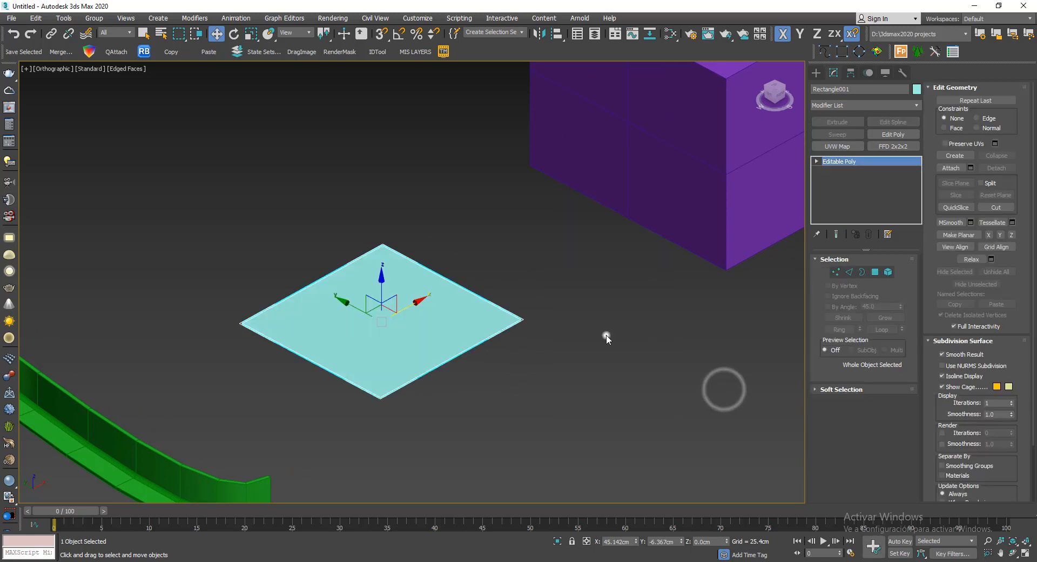
click(604, 337)
click(402, 336)
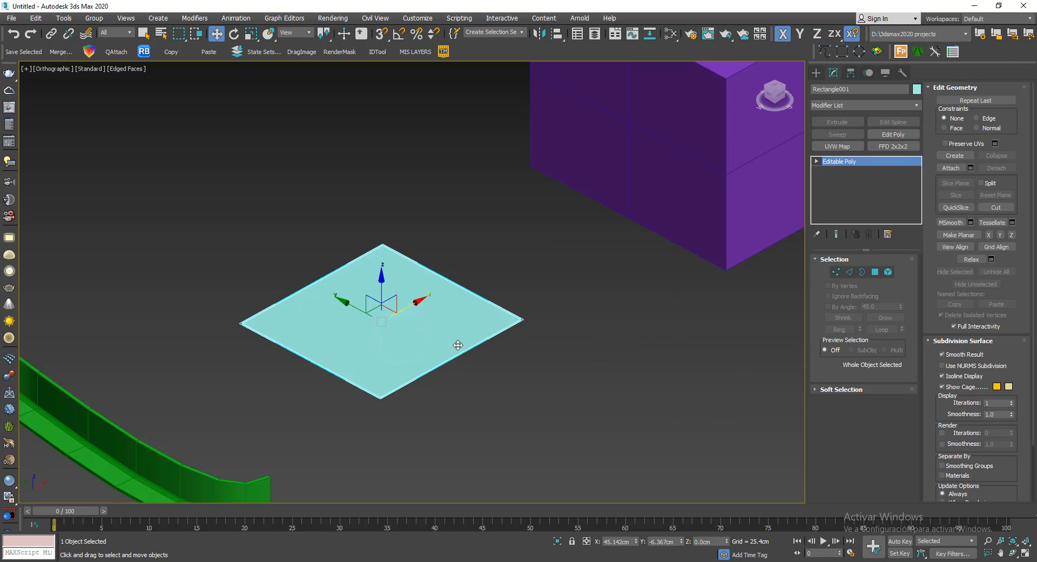
- Raise one corner of the rectangle surface at vertex level, undo the move and exit sub-object editing
alt+middle_drag(456, 343, 547, 279)
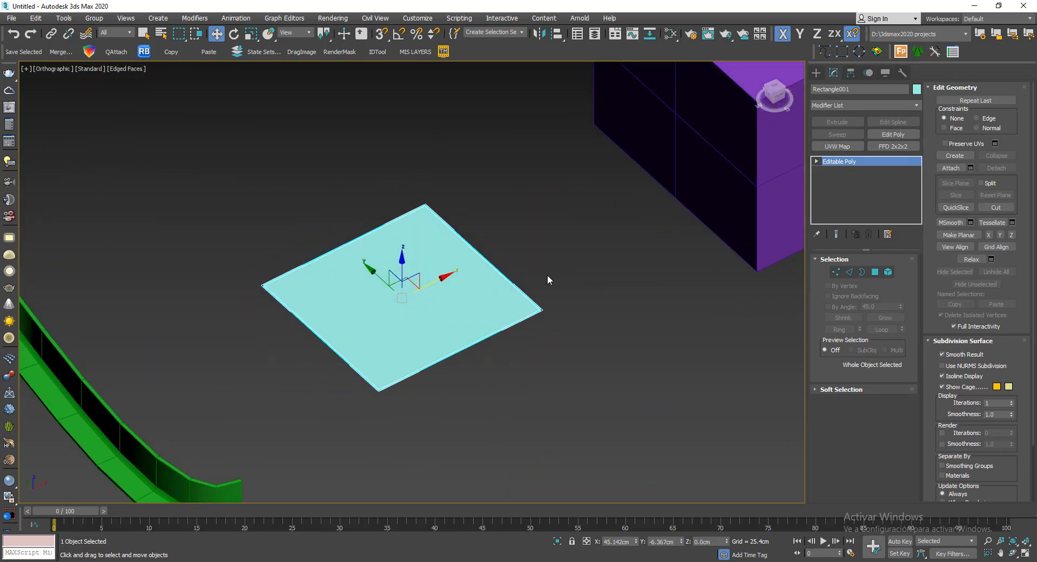
click(836, 273)
drag(506, 280, 552, 313)
drag(549, 291, 549, 168)
alt+middle_drag(568, 285, 597, 289)
key(ctrl+z)
scroll(613, 291, down, 5)
click(836, 272)
- Select the open zigzag line near the green moulding and convert it to an Editable Poly
middle_drag(525, 351, 378, 264)
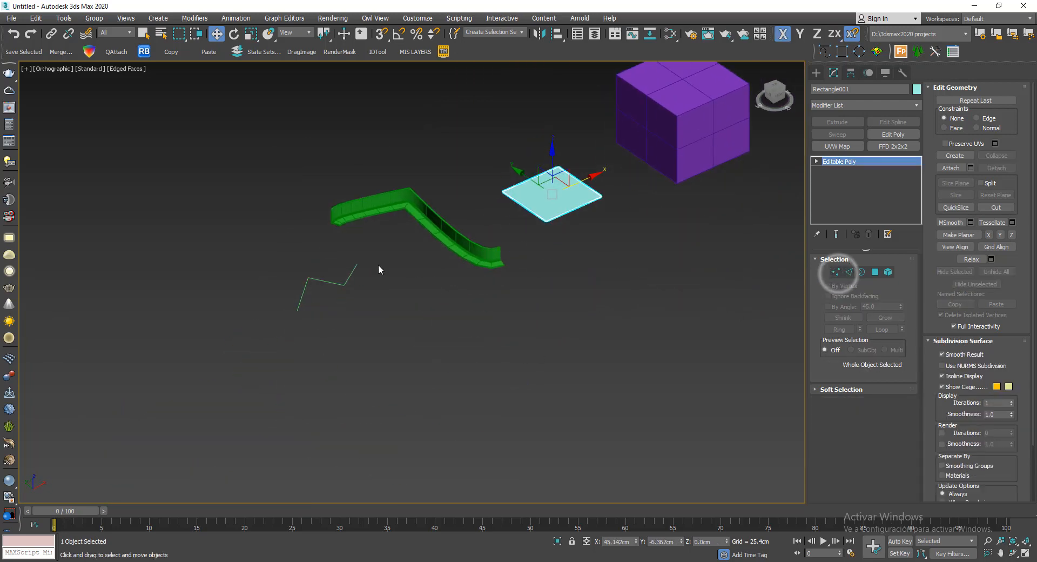
scroll(378, 264, up, 3)
click(322, 307)
middle_drag(446, 312, 354, 338)
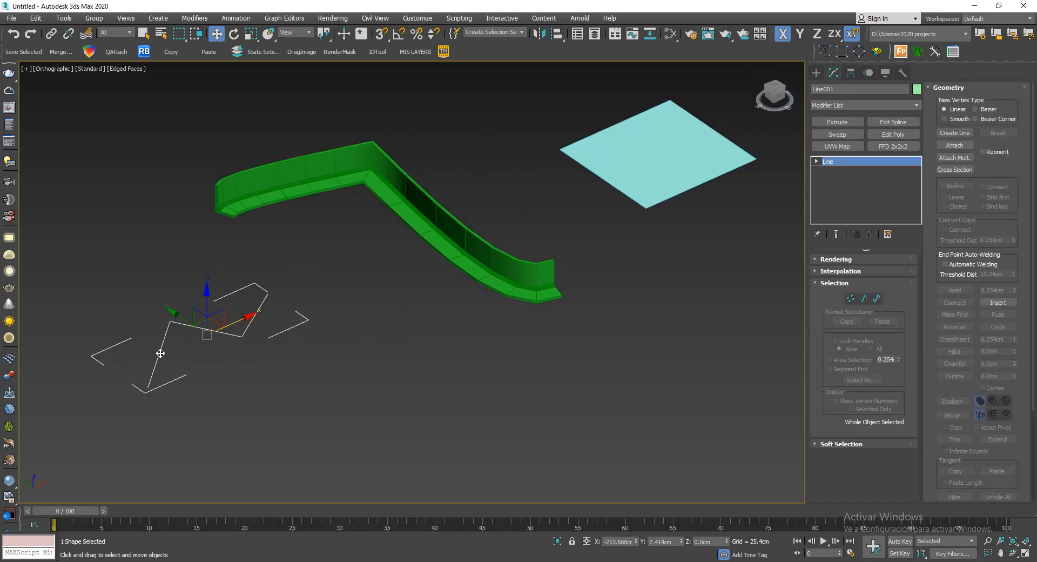
right_click(335, 328)
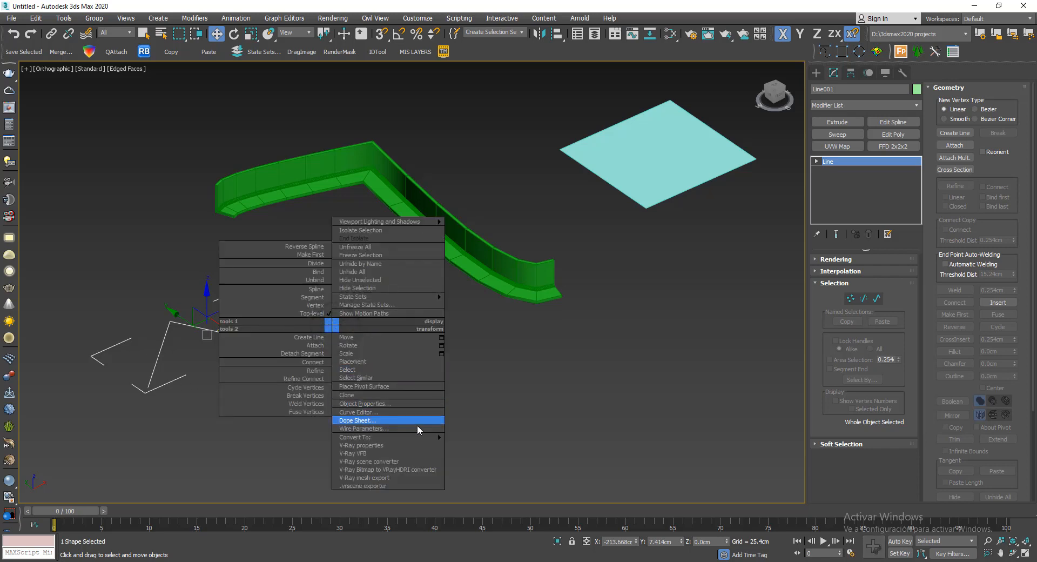
mouse_move(443, 436)
click(467, 454)
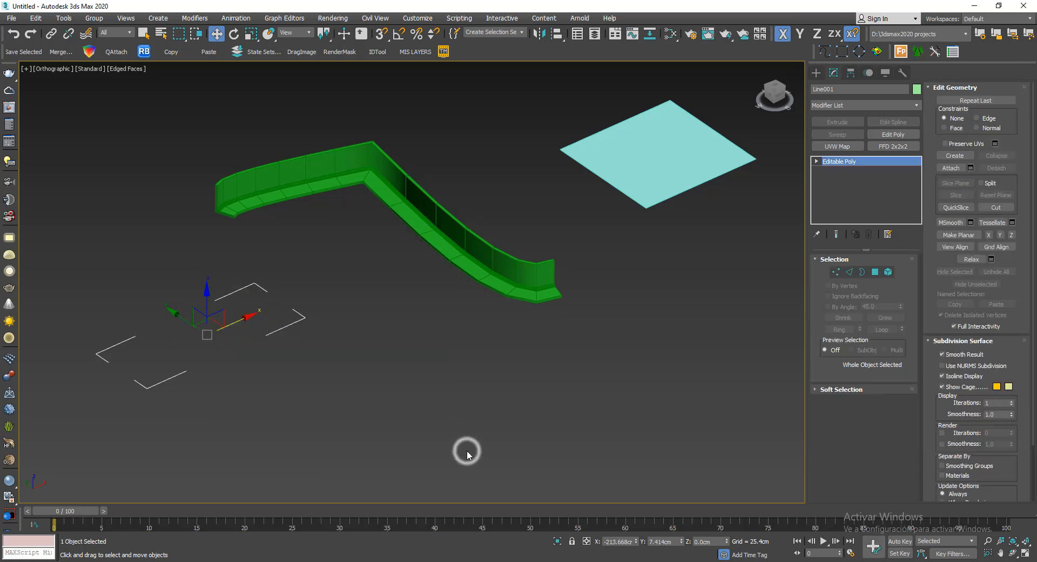
- Deselect the converted zigzag line and check whether it can be found again with window selections
click(467, 451)
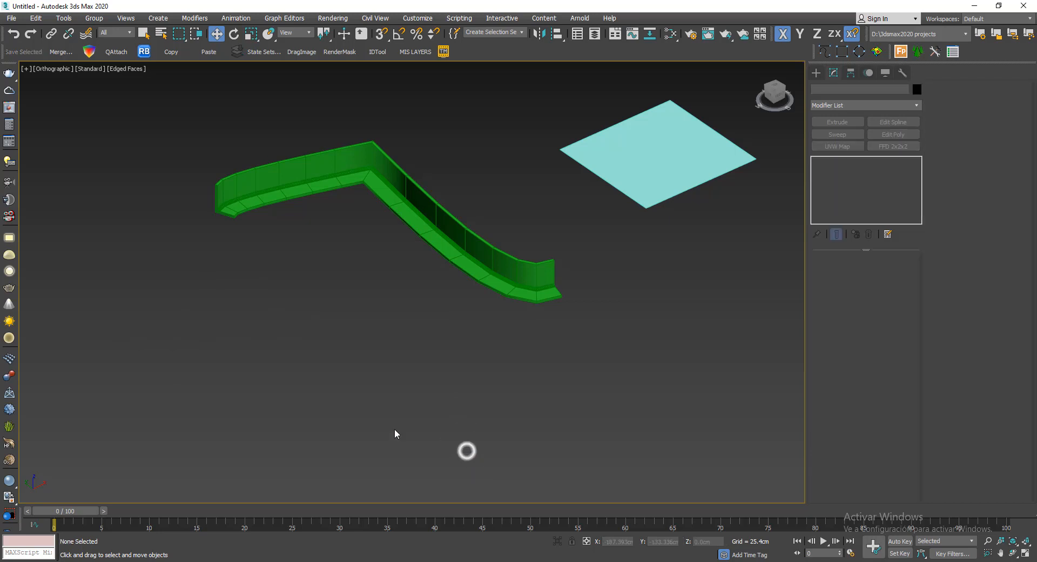
drag(355, 283, 57, 429)
drag(324, 264, 20, 483)
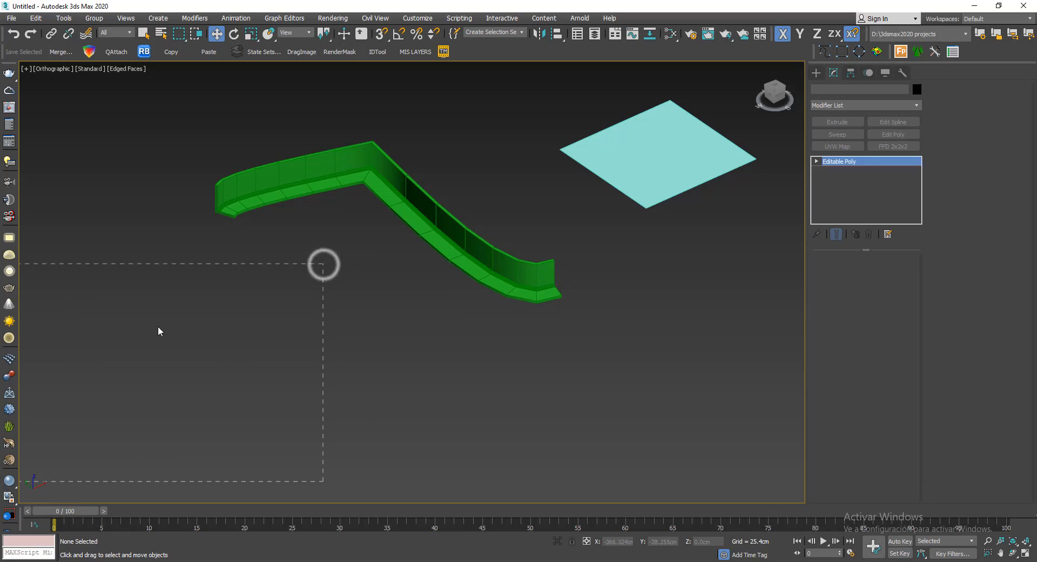
middle_drag(347, 312, 398, 309)
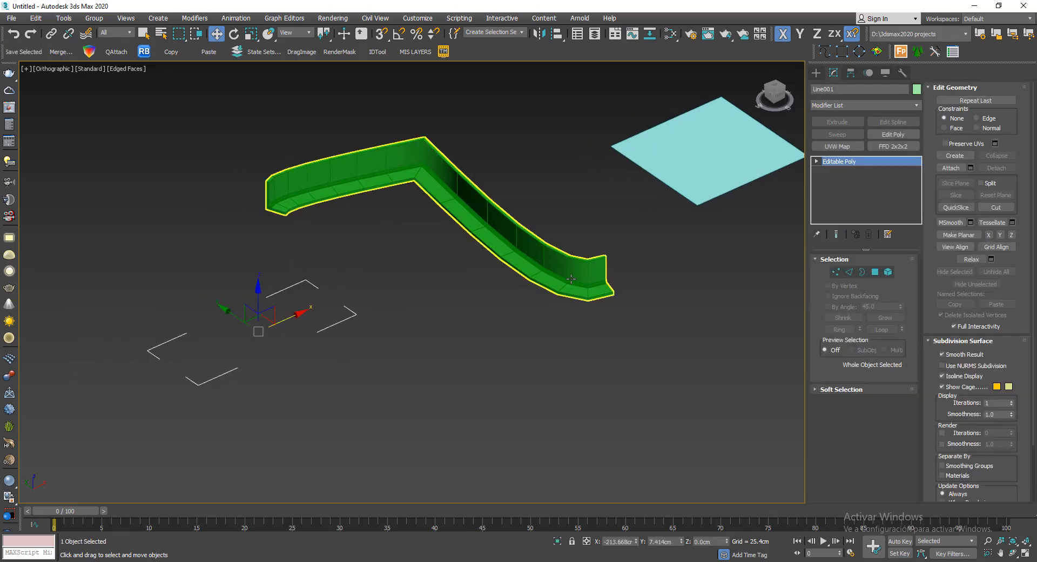
click(457, 299)
- Undo the zigzag line's conversion to Editable Poly and deselect it
key(ctrl+z)
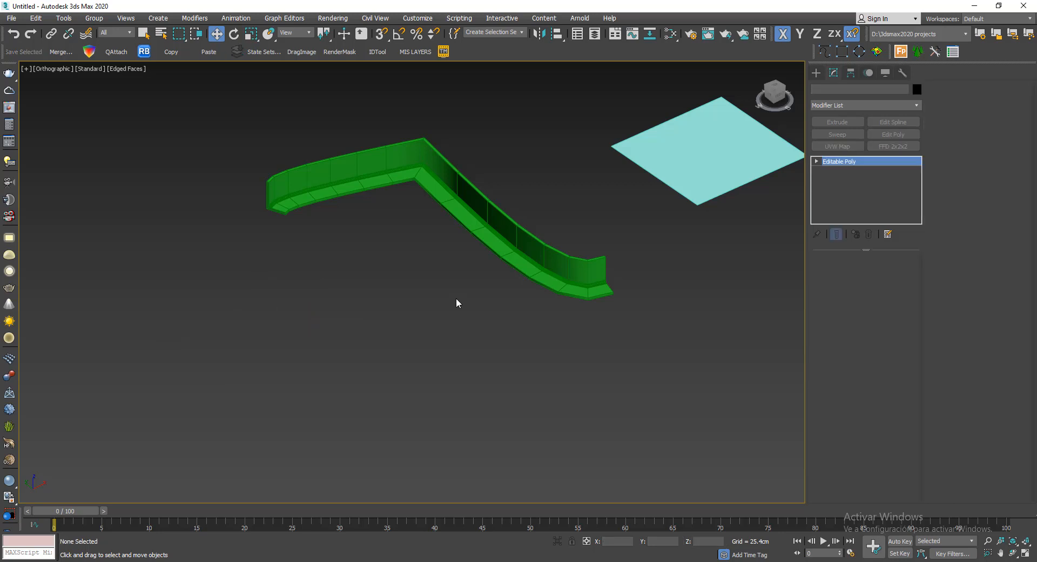
key(ctrl+z)
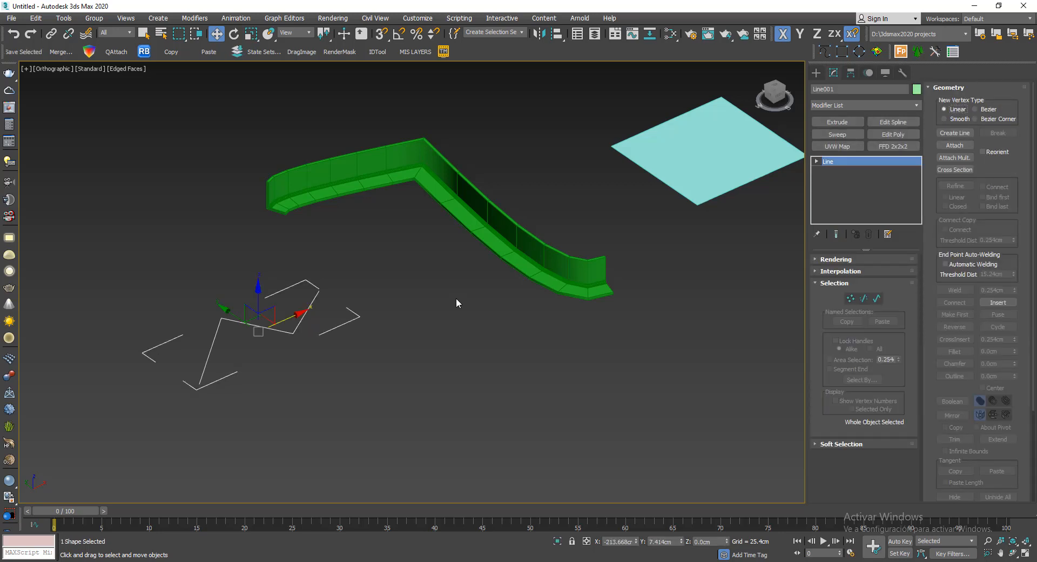
click(467, 305)
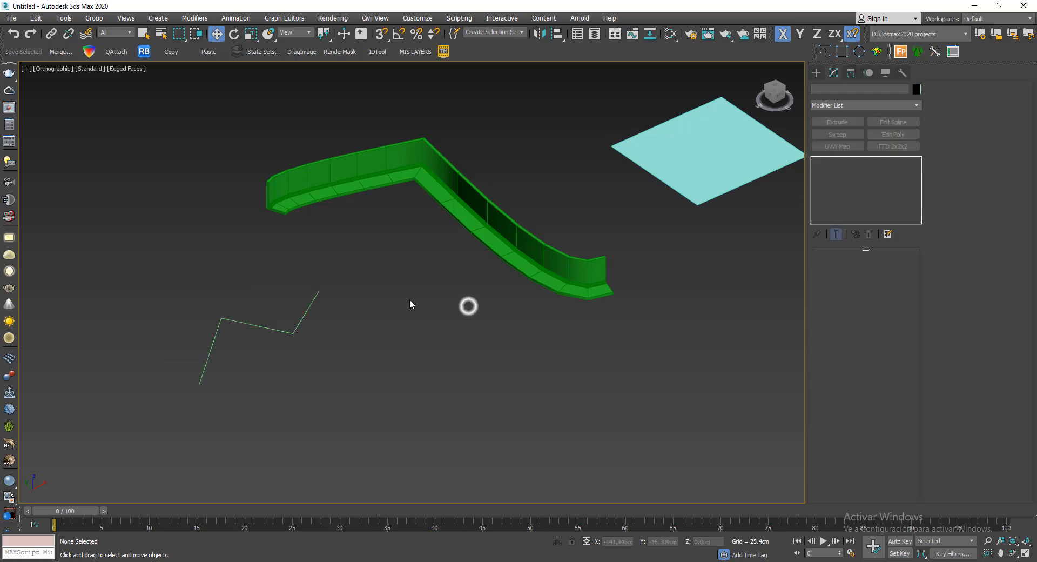
- Draw an almost closed four-sided line in front of the green moulding, leaving a small gap at its starting point
scroll(472, 258, down, 2)
click(822, 54)
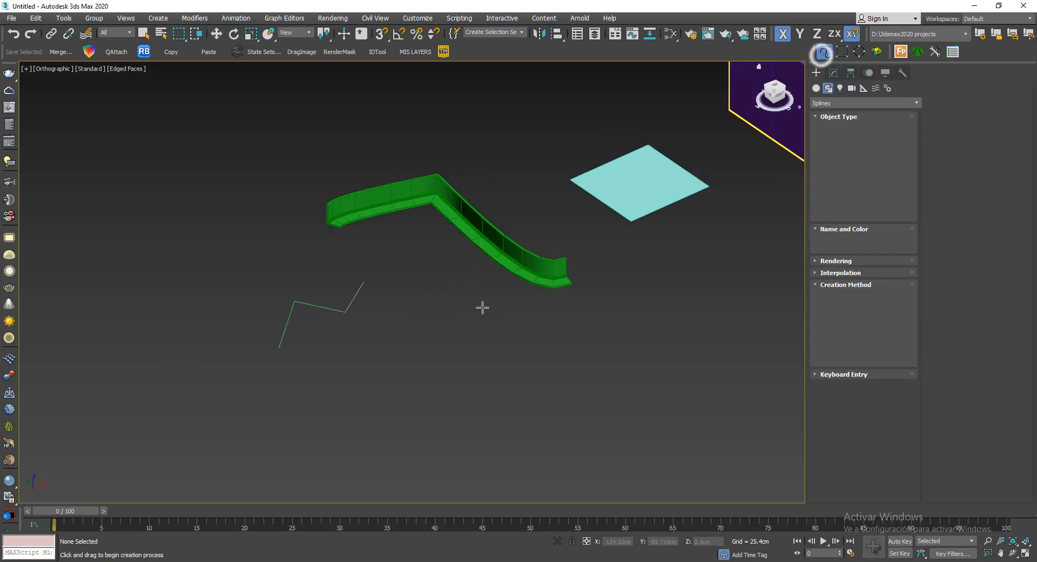
click(414, 339)
click(531, 328)
click(531, 388)
click(451, 393)
scroll(431, 352, up, 6)
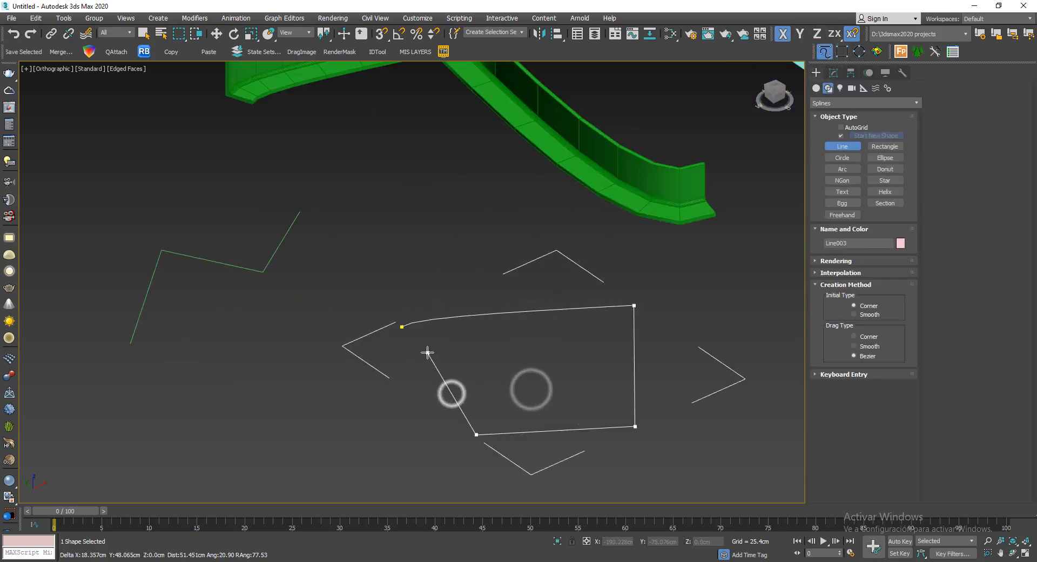
click(400, 309)
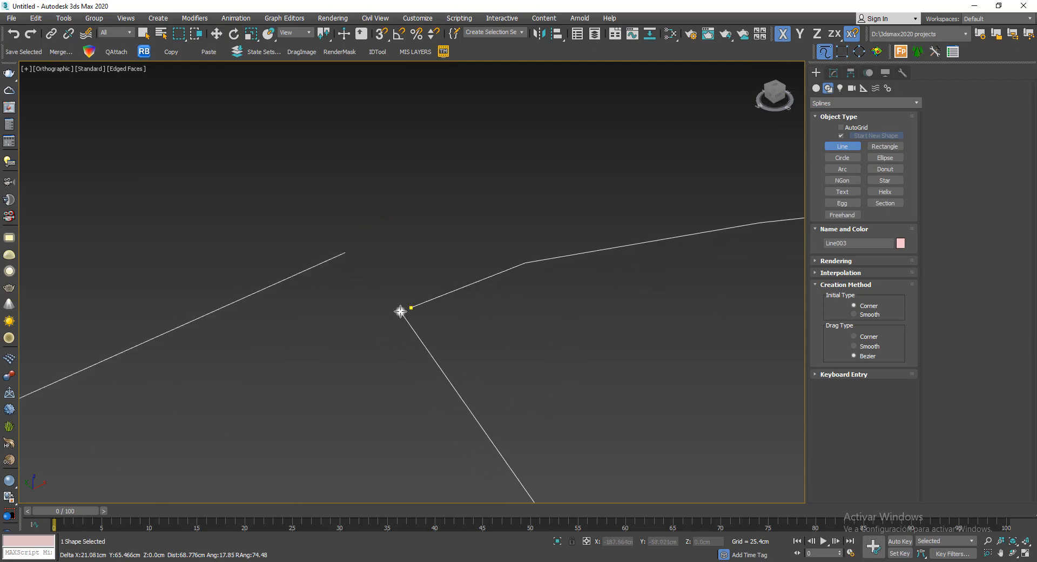
scroll(381, 248, down, 4)
scroll(491, 297, down, 2)
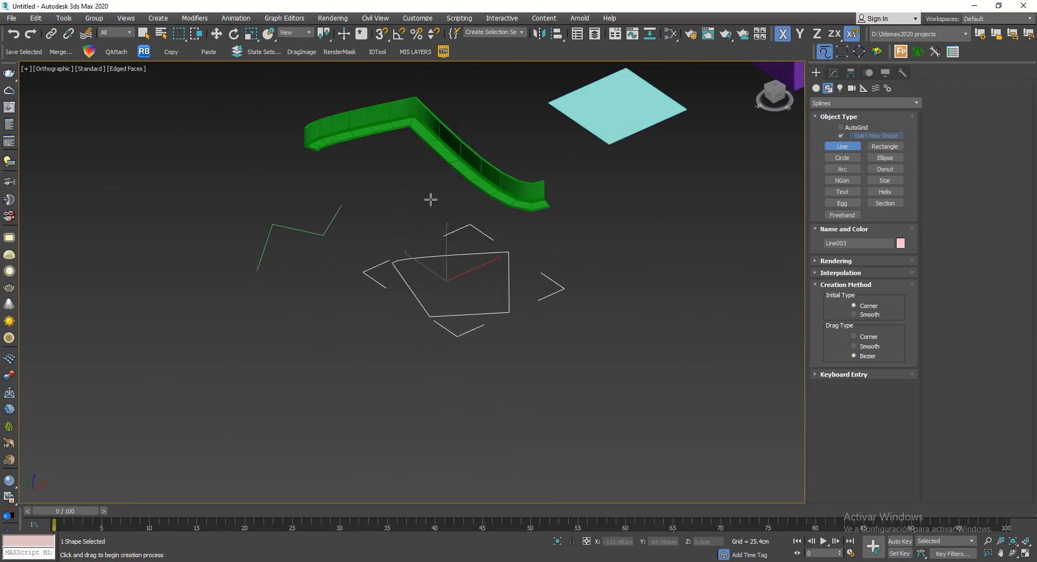
right_click(430, 200)
- Apply an Extrude modifier to the new four-sided line
scroll(408, 225, up, 2)
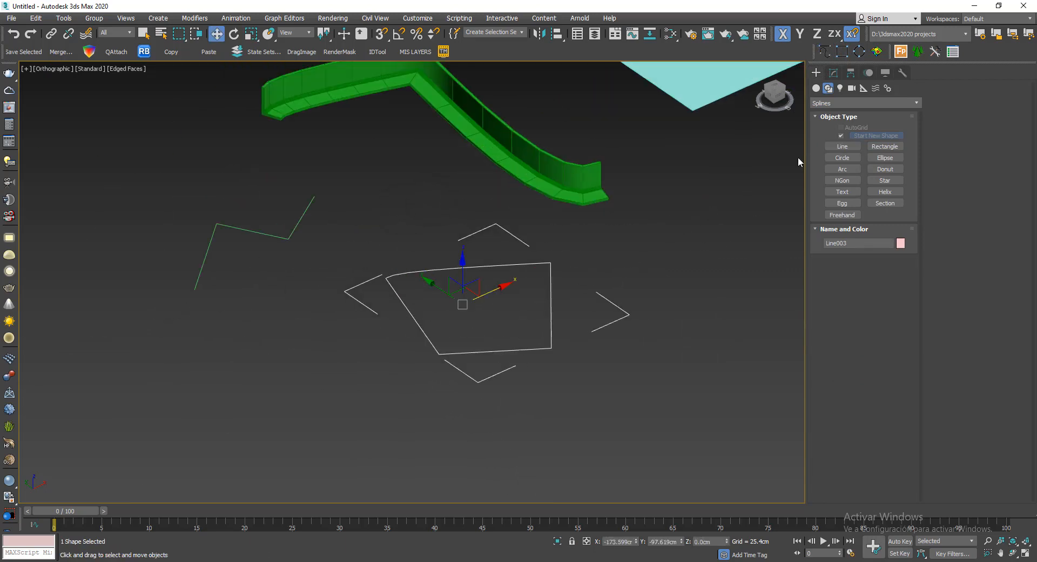
click(833, 73)
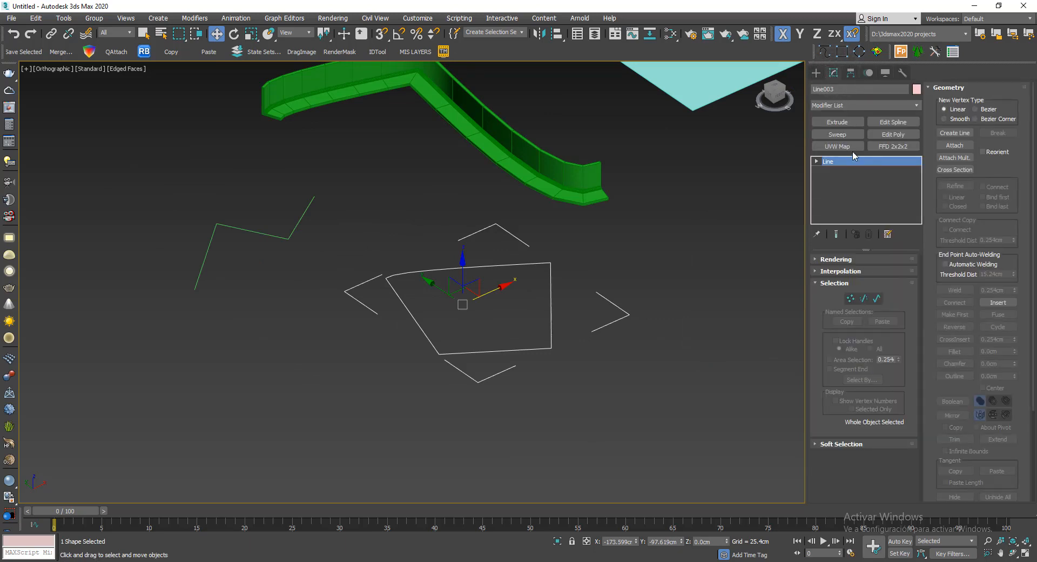
click(837, 122)
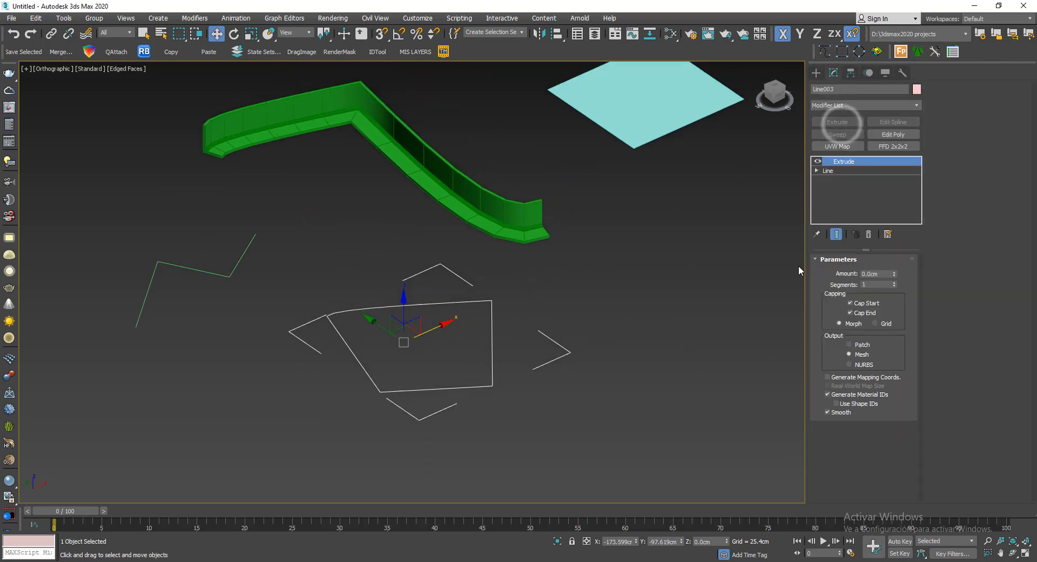
- Try an extrusion amount of 68.58 cm on the open four-sided line and undo it
drag(893, 273, 888, 245)
alt+middle_drag(698, 251, 695, 291)
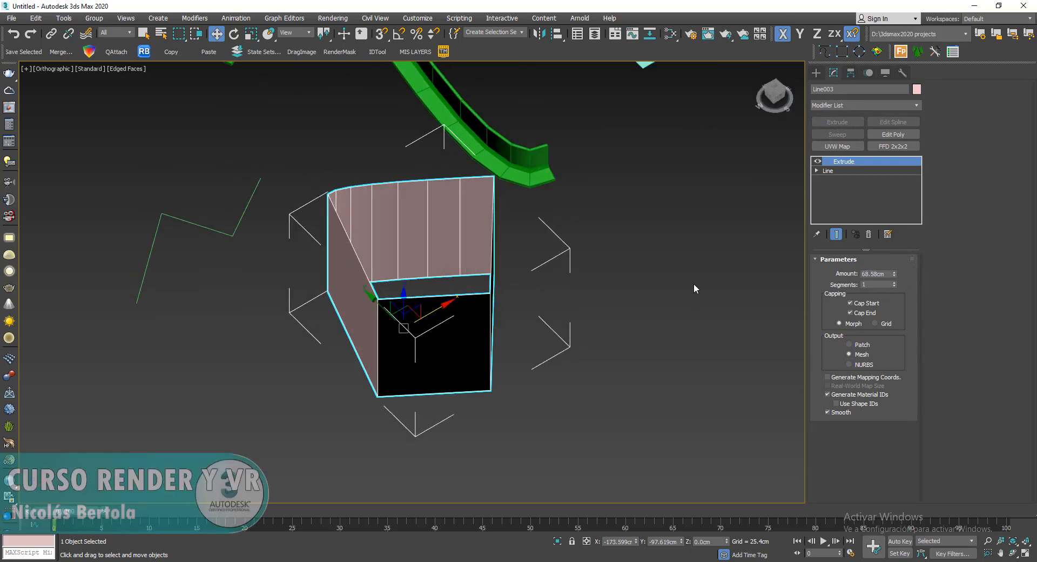
key(ctrl+z)
alt+middle_drag(624, 306, 717, 223)
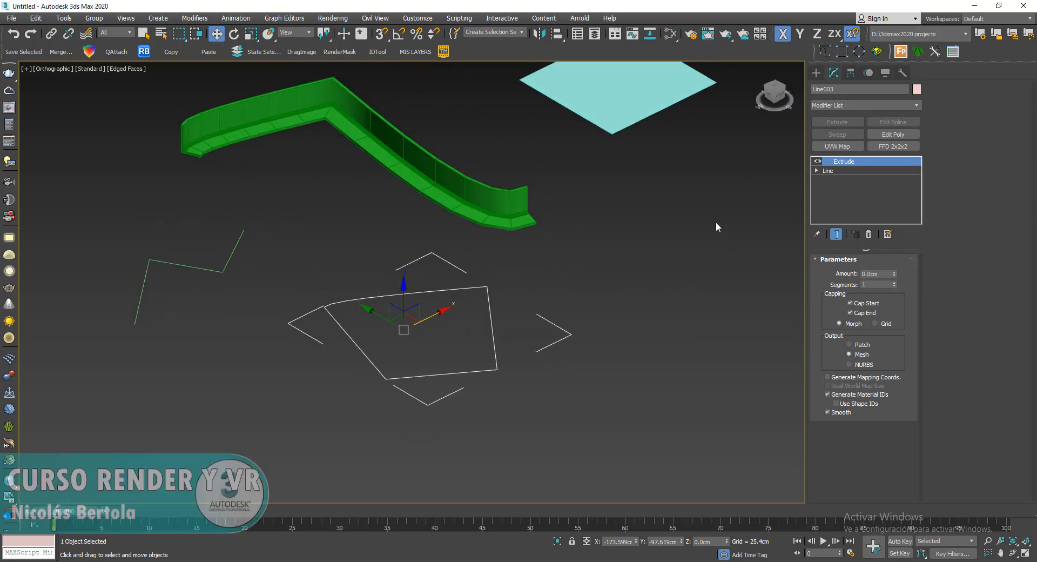
- Remove the Extrude modifier from the open four-sided line
click(870, 234)
click(913, 105)
click(913, 106)
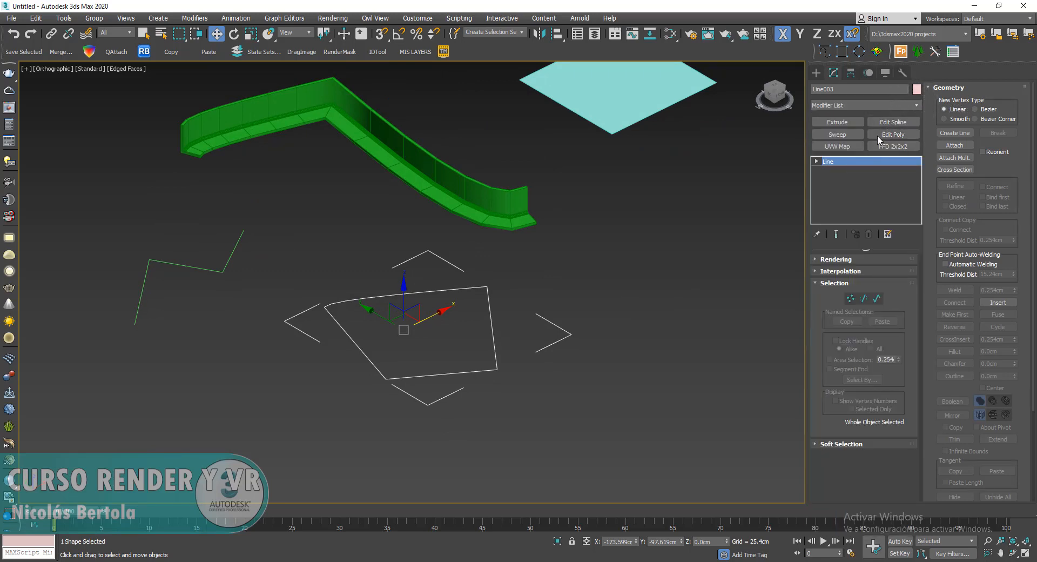
- Try converting the open four-sided line to Editable Poly, and undo the conversion
right_click(523, 236)
mouse_move(621, 348)
click(682, 364)
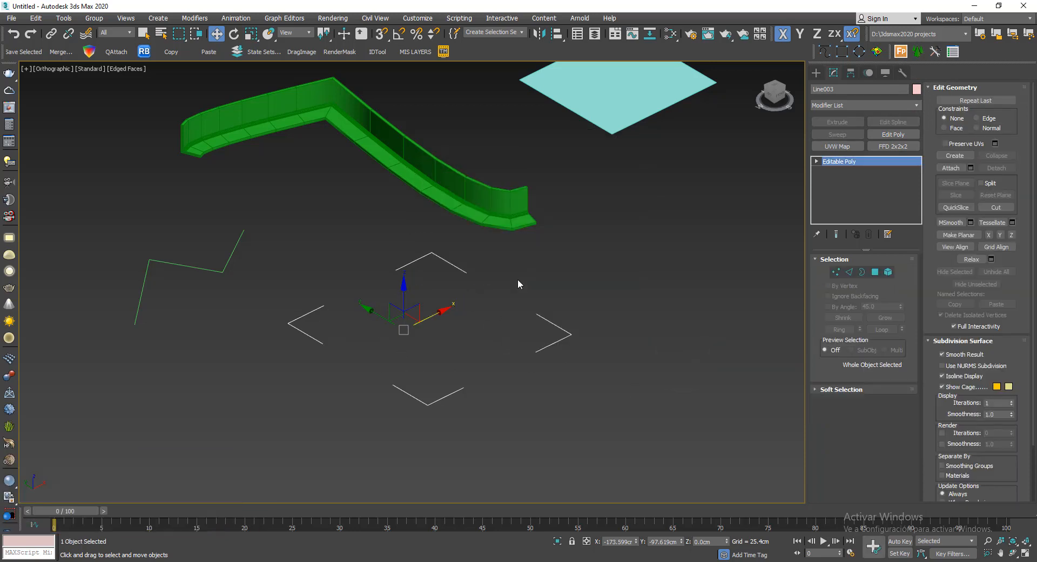
key(ctrl+z)
alt+middle_drag(492, 287, 531, 282)
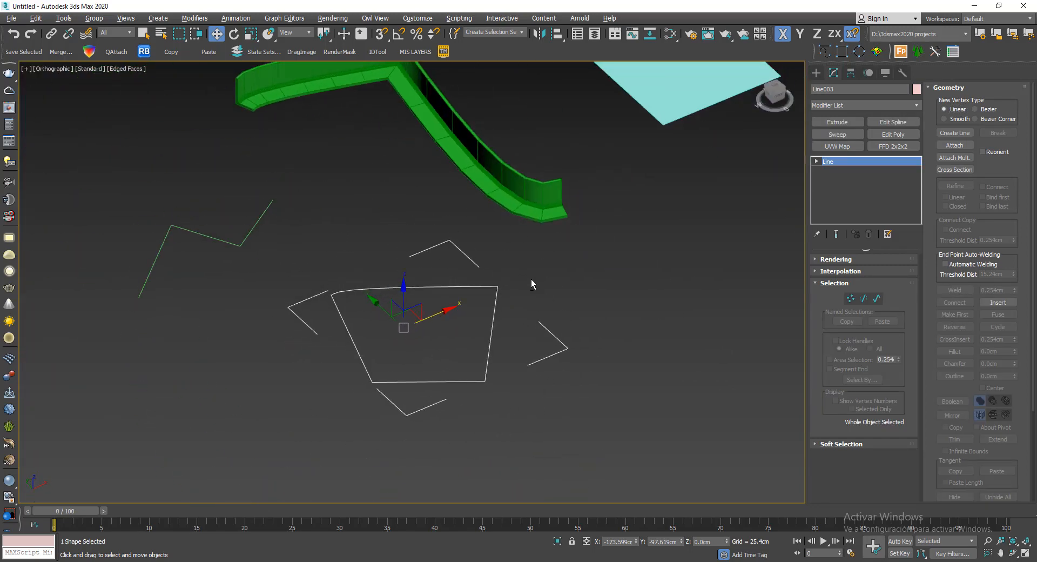
- In the top view, snap one end vertex of the four-sided line onto the other to close the gap
key(t)
key(z)
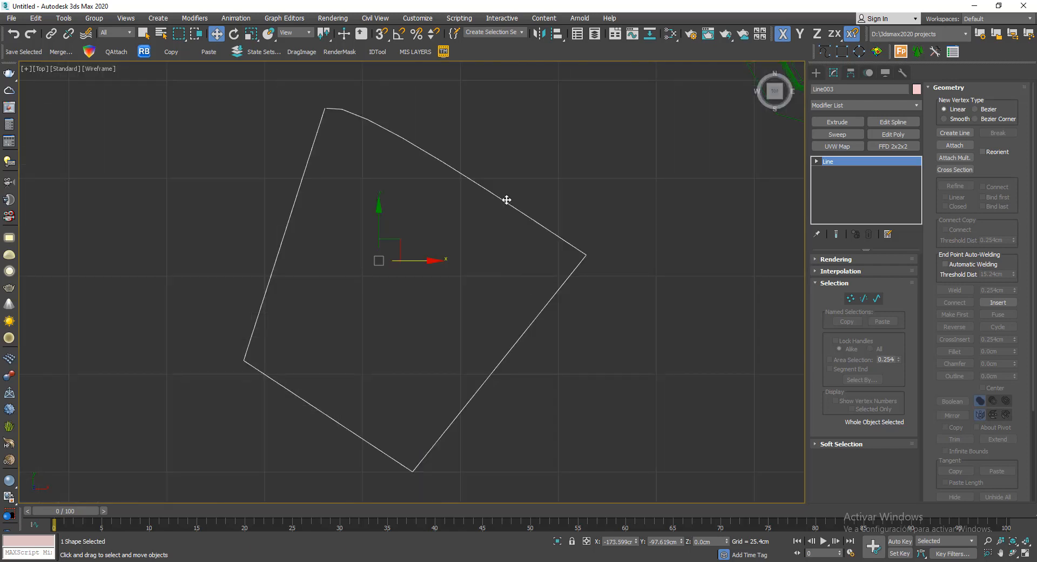
click(499, 144)
scroll(325, 100, up, 5)
scroll(329, 110, up, 4)
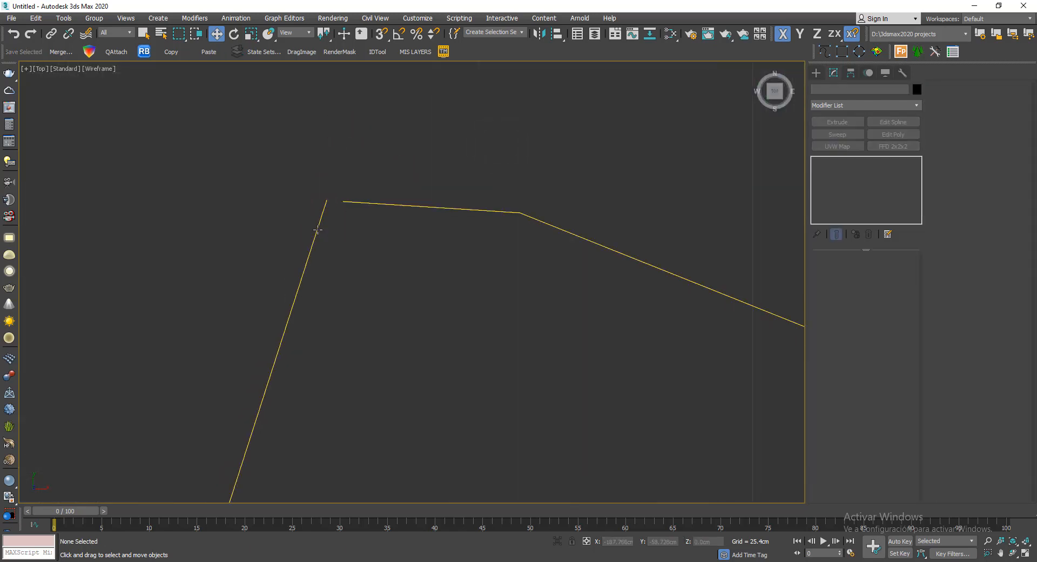
click(317, 229)
click(850, 298)
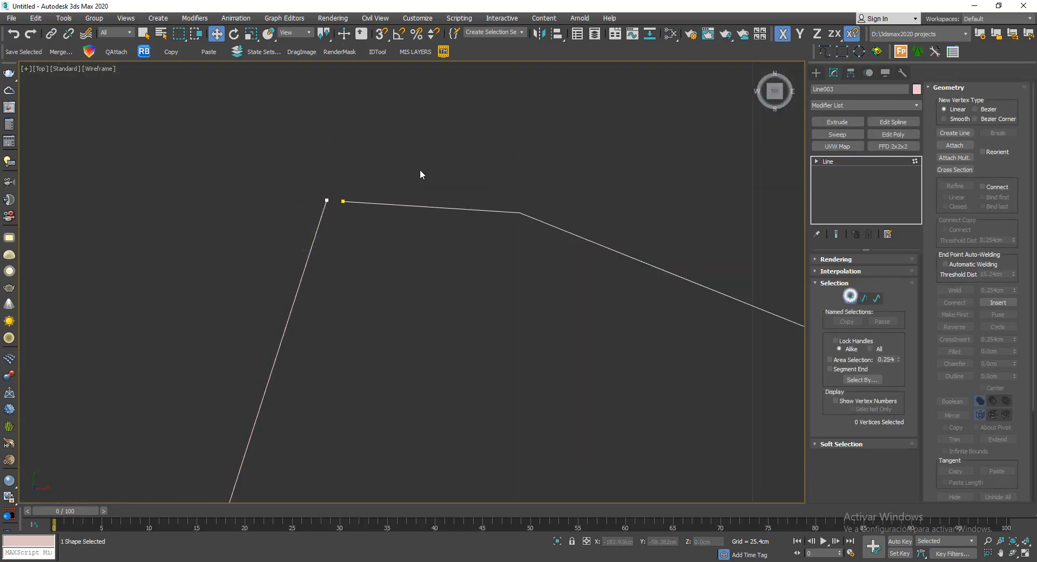
drag(324, 159, 343, 215)
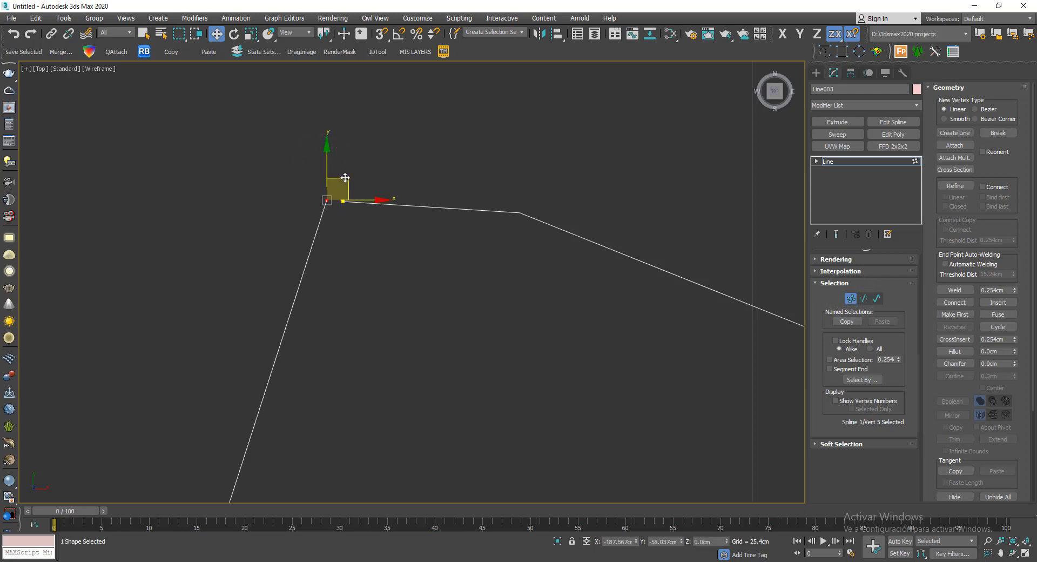
drag(380, 33, 381, 67)
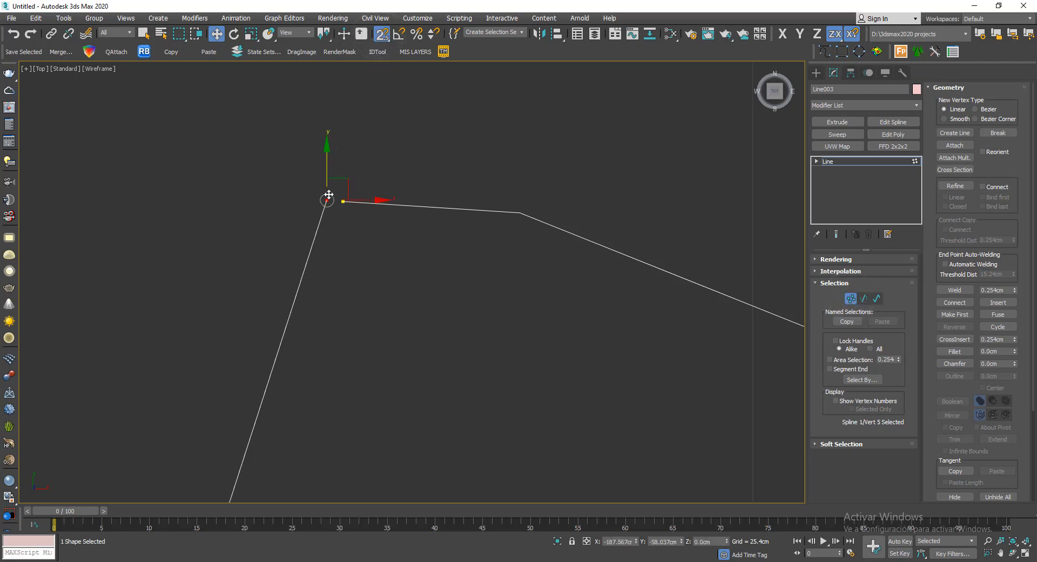
drag(347, 181, 345, 203)
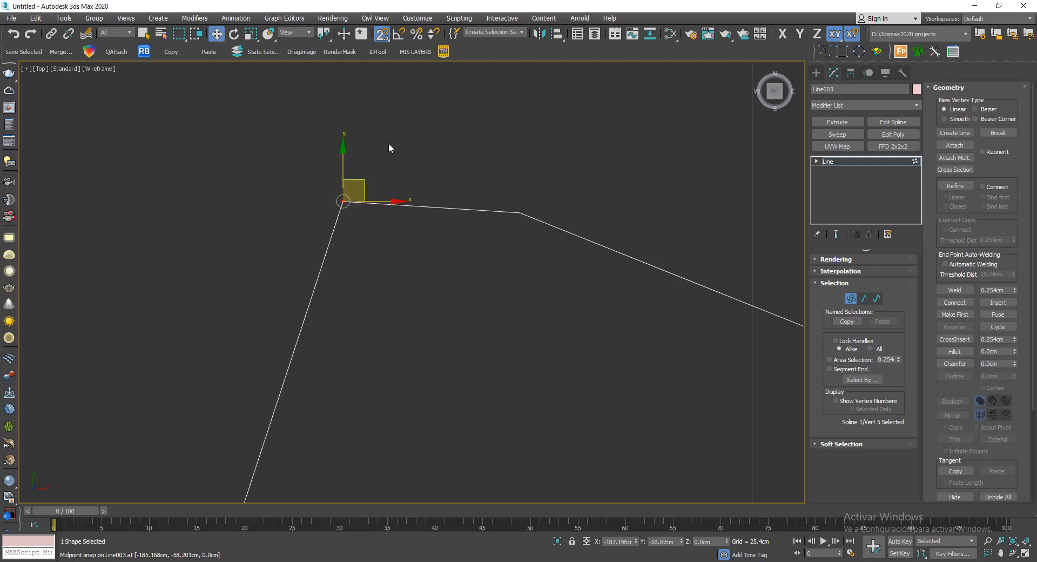
- Fuse and weld the two coincident end vertices of the four-sided line, and leave vertex editing
drag(389, 144, 278, 232)
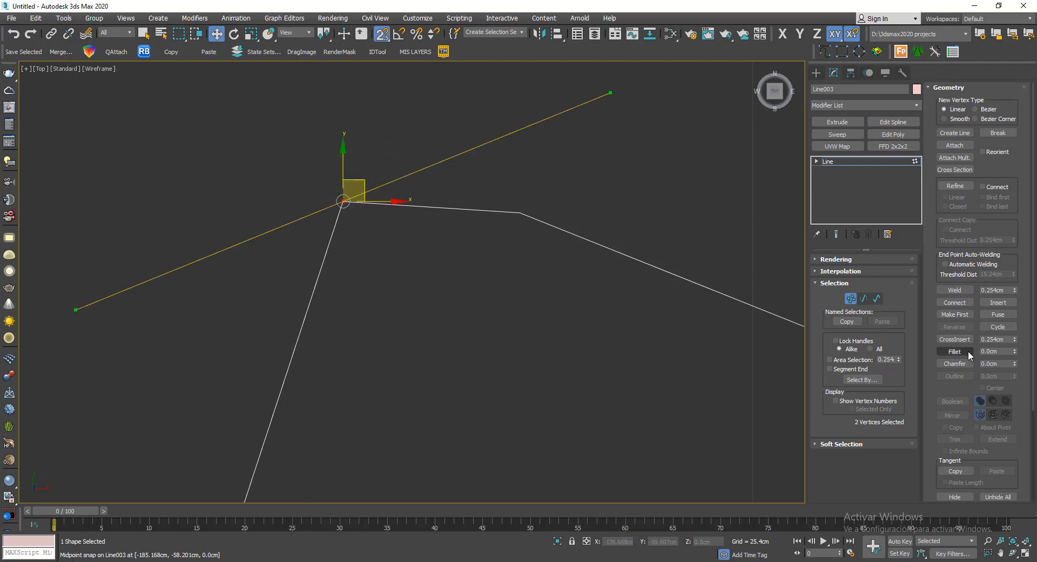
click(997, 315)
click(956, 291)
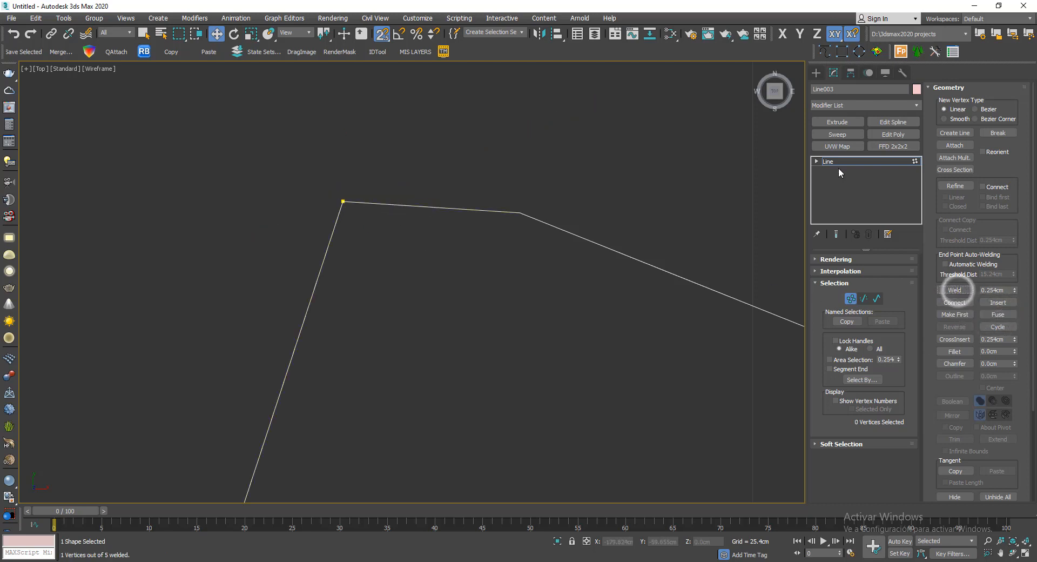
click(841, 162)
- With snapping off, convert the closed four-sided line to Editable Poly and display it shaded in an orthographic view
scroll(402, 110, down, 8)
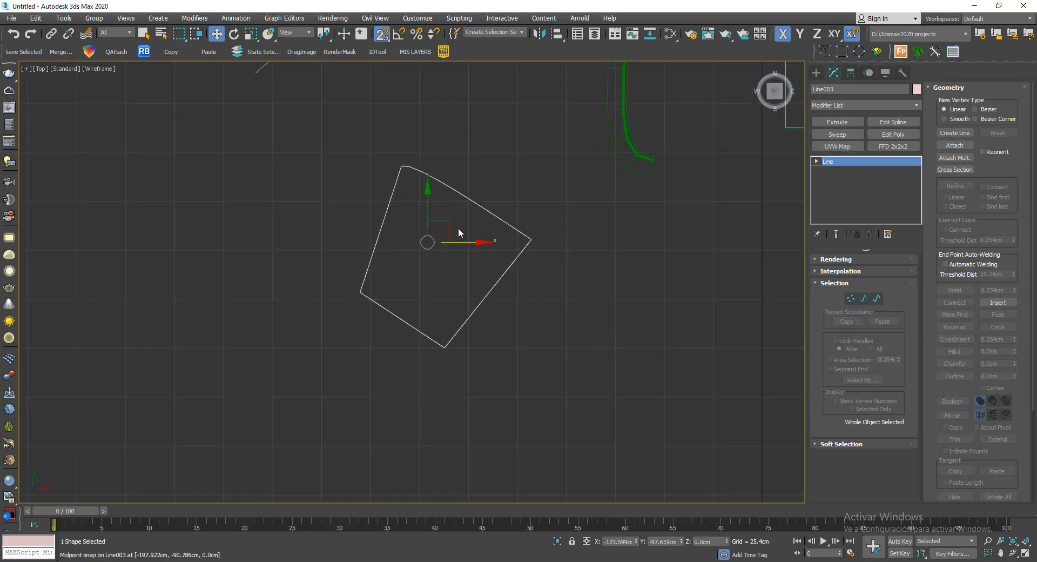
key(s)
alt+middle_drag(458, 273, 549, 270)
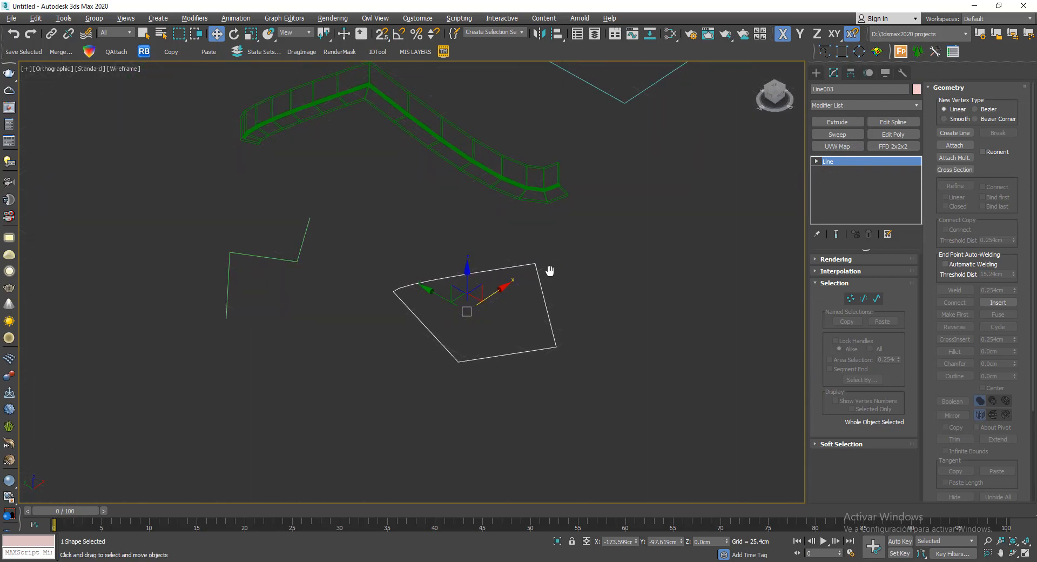
right_click(569, 264)
mouse_move(653, 372)
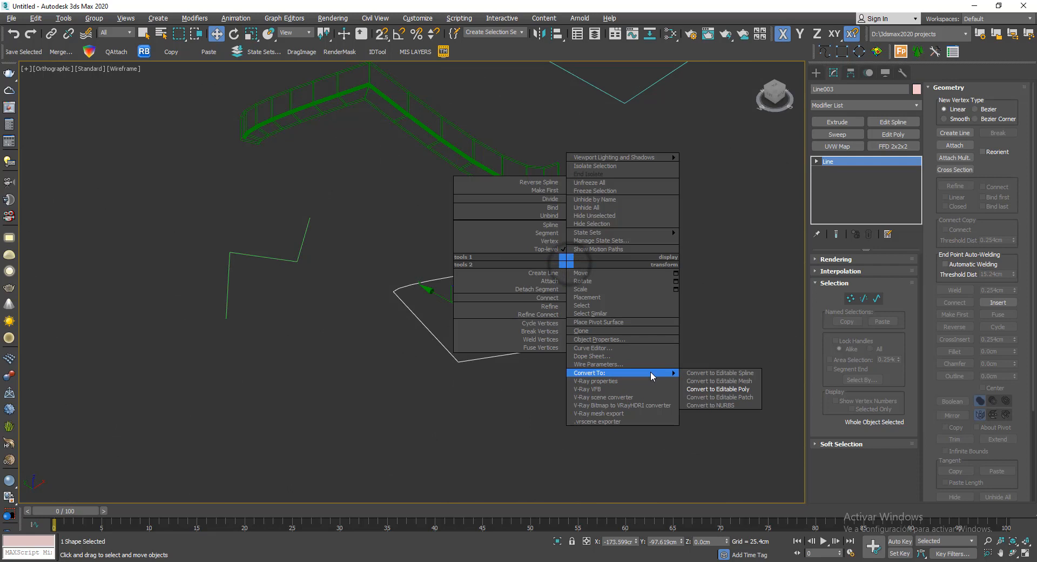
click(738, 387)
mouse_move(621, 319)
middle_down()
mouse_move(526, 345)
mouse_move(572, 331)
mouse_move(551, 278)
mouse_move(576, 335)
middle_up()
key(F3)
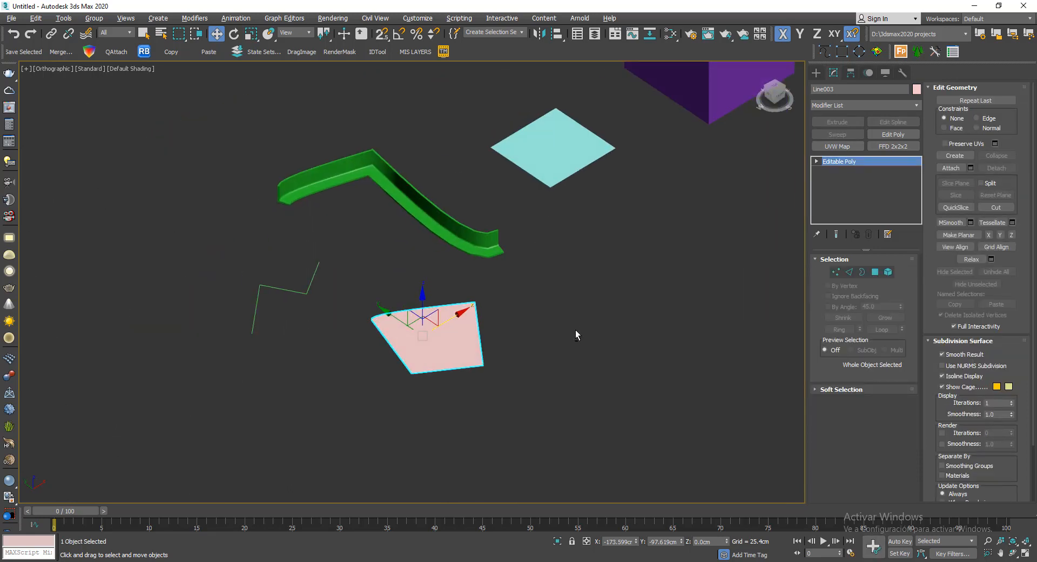
- Delete the pink four-sided surface in front of the green moulding
scroll(390, 308, up, 2)
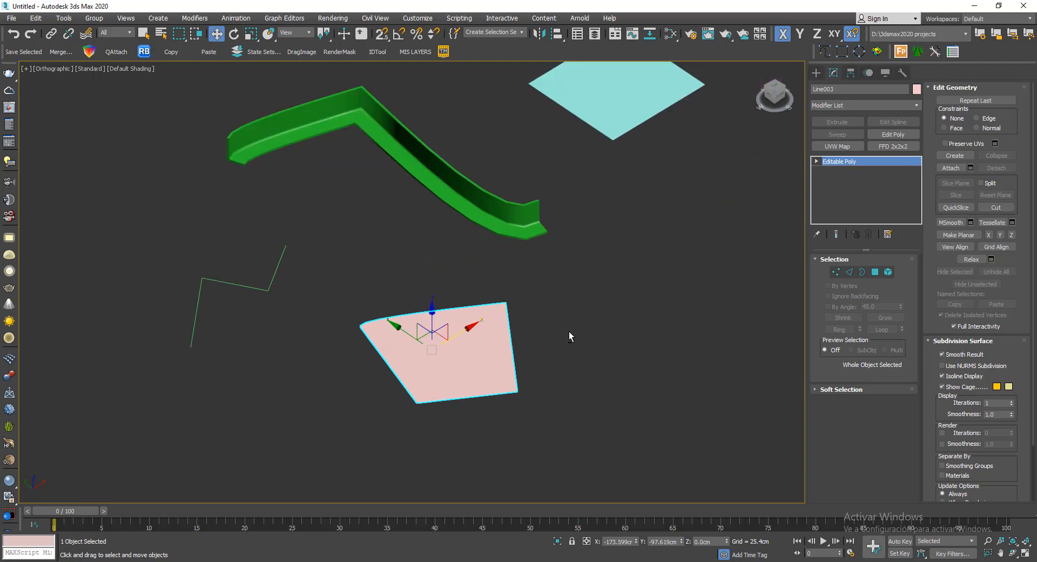
mouse_move(568, 332)
alt+middle_down()
mouse_move(507, 324)
mouse_move(566, 327)
mouse_move(555, 327)
alt+middle_up()
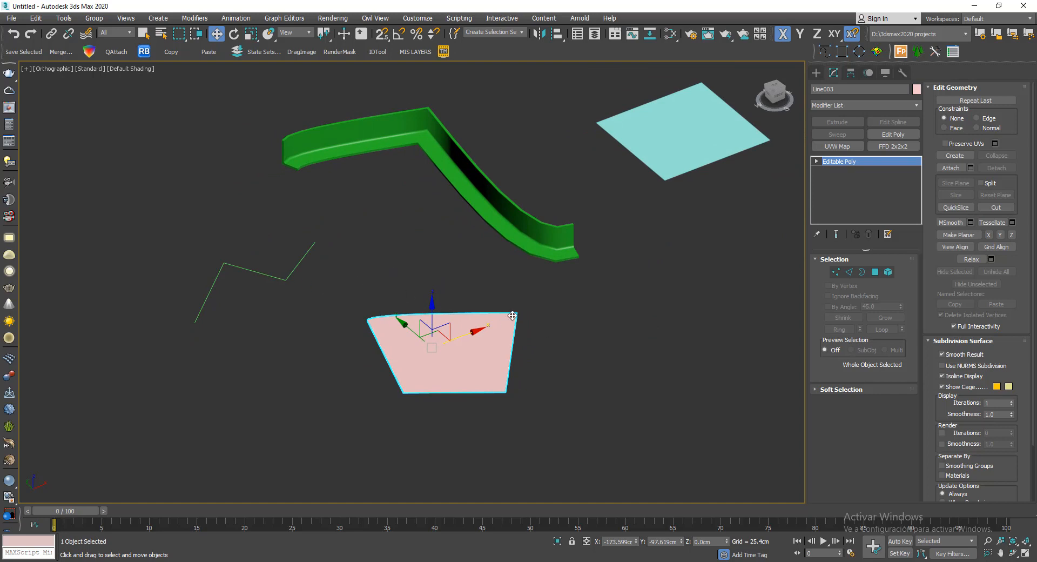
mouse_move(550, 210)
middle_down()
mouse_move(460, 241)
mouse_move(563, 211)
middle_up()
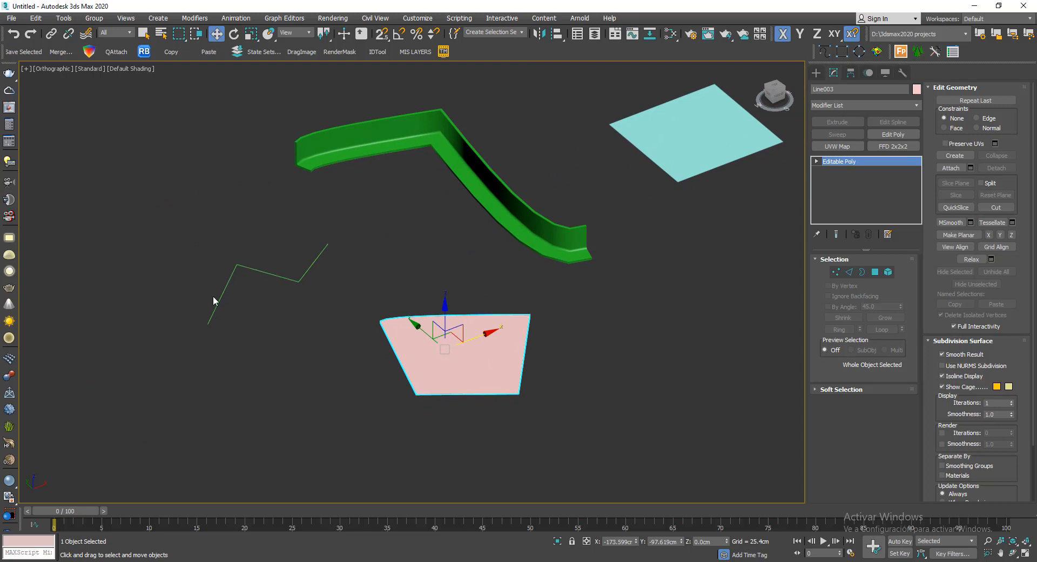
scroll(216, 295, up, 8)
scroll(221, 296, down, 6)
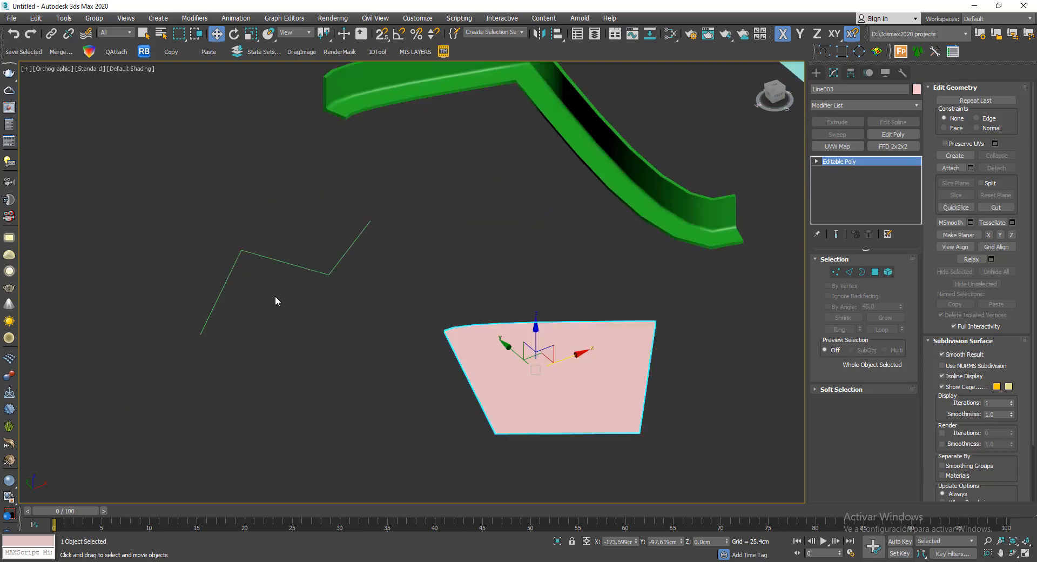
scroll(589, 352, down, 5)
key(Delete)
- Show edged faces and add an Edit Poly modifier above the Sweep of the green moulding
scroll(505, 363, up, 5)
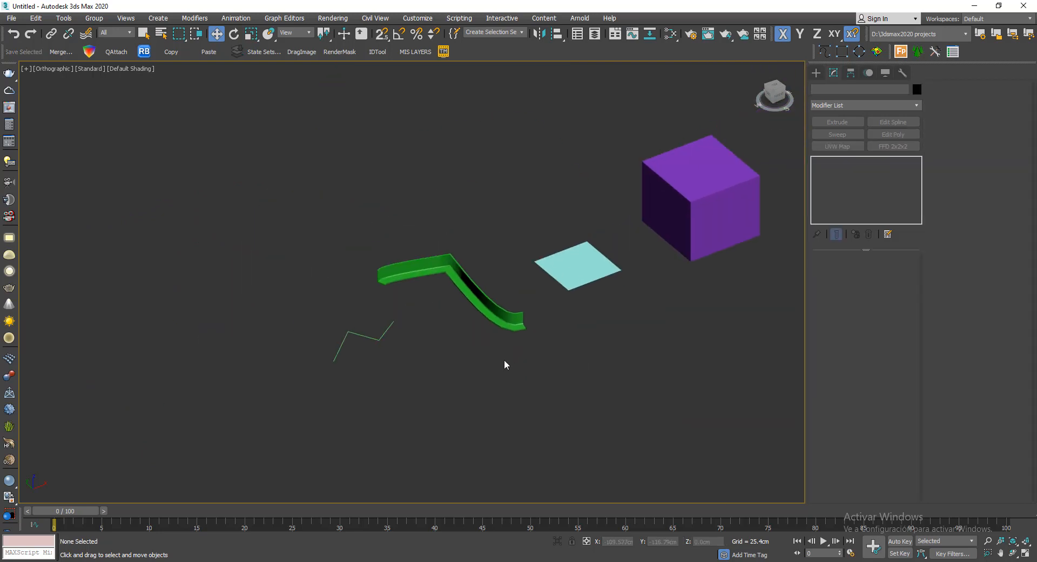
click(511, 239)
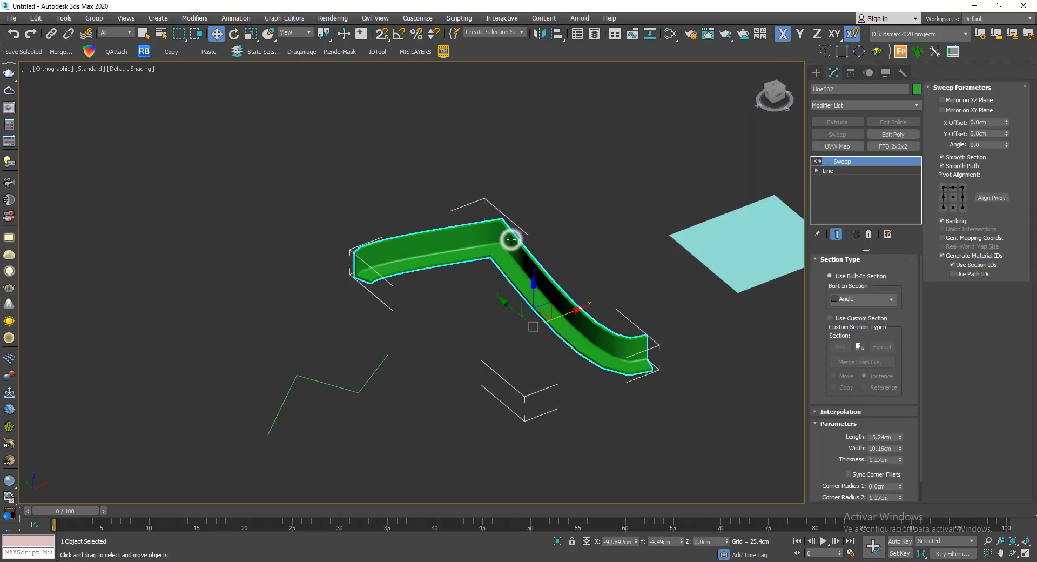
scroll(516, 160, up, 5)
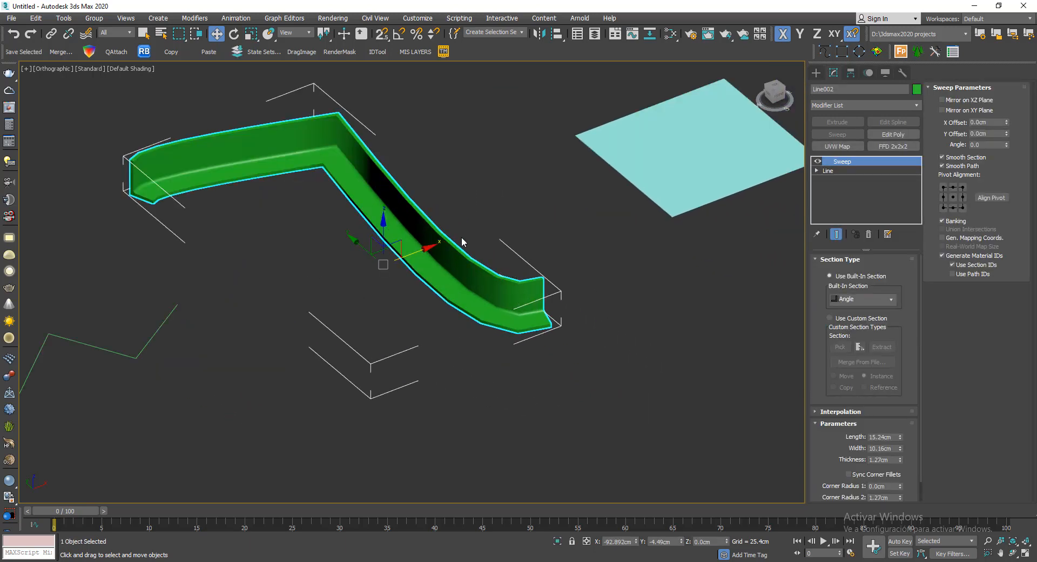
mouse_move(462, 242)
middle_down()
mouse_move(555, 241)
mouse_move(579, 252)
middle_up()
key(F4)
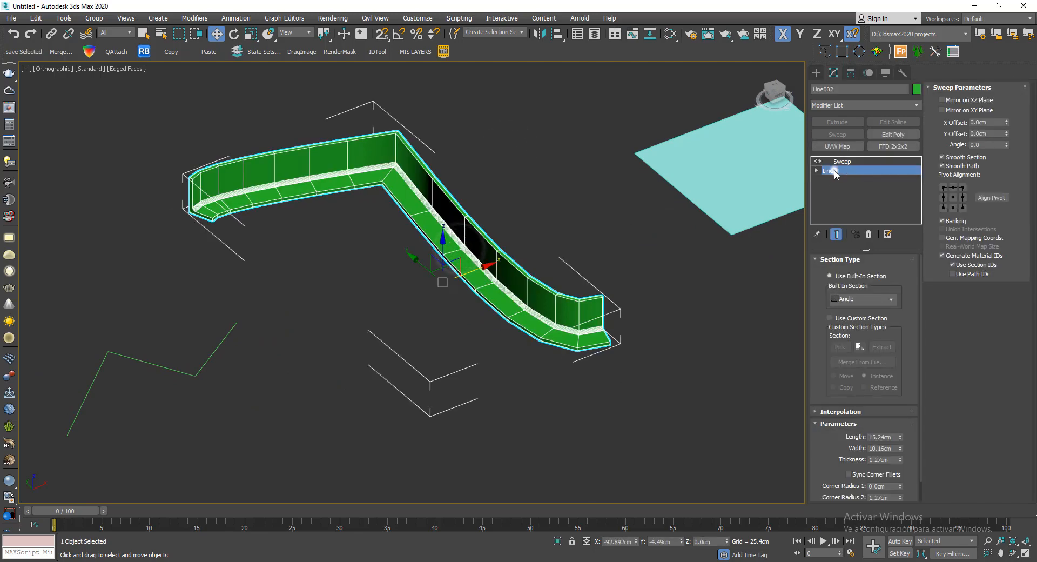
click(834, 171)
click(841, 162)
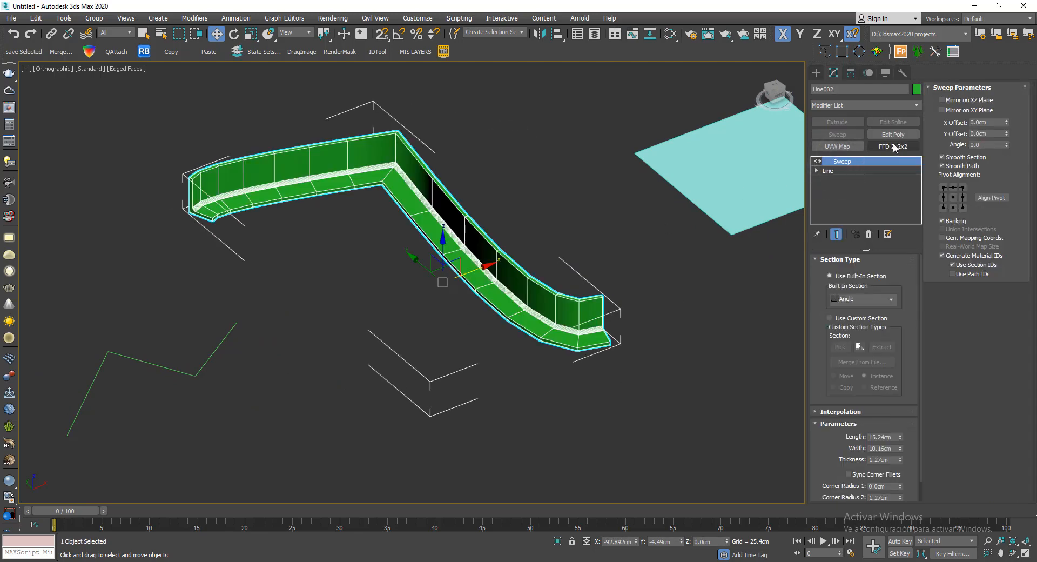
click(892, 135)
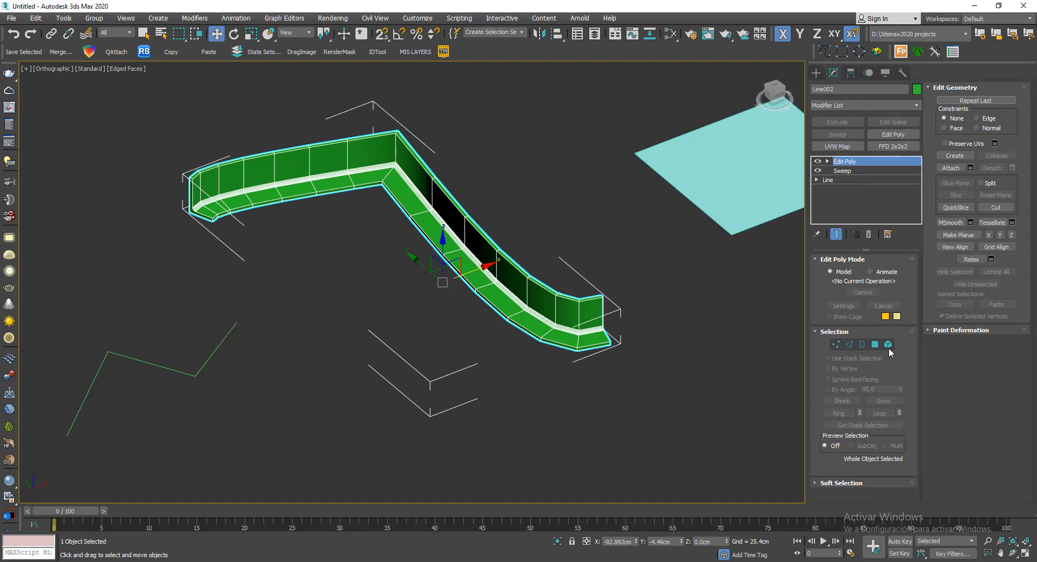
- Select the end-cap polygon at the moulding's end nearest the zigzag line and pull it outward to lengthen the moulding
click(878, 345)
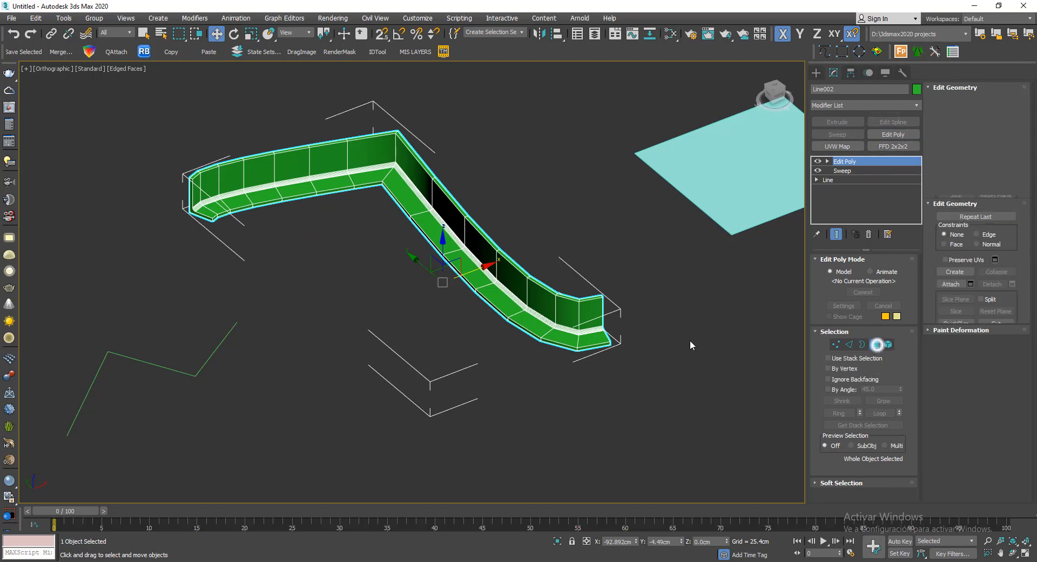
scroll(380, 255, up, 5)
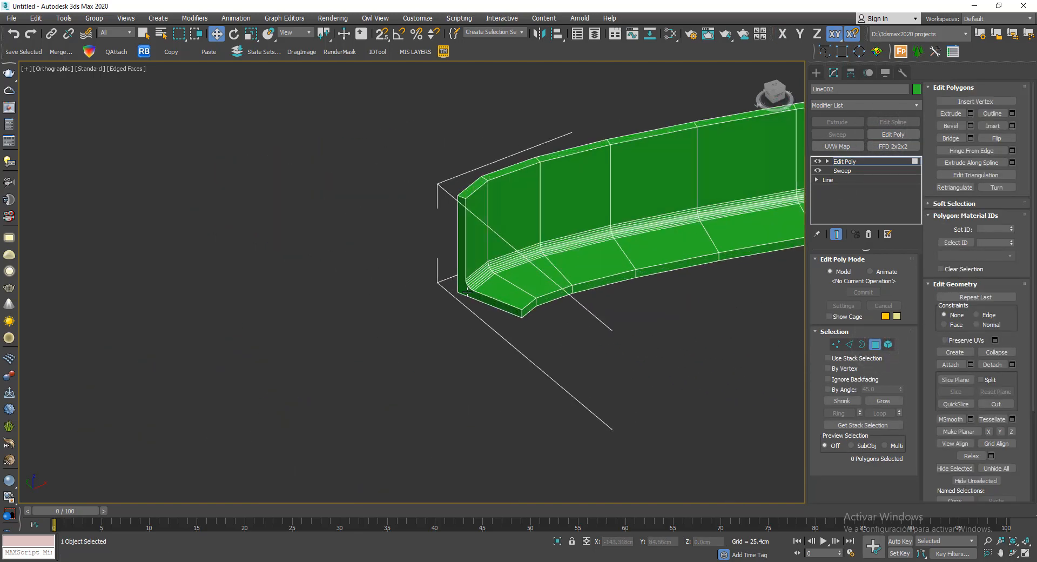
click(468, 292)
scroll(440, 292, down, 2)
drag(477, 269, 348, 400)
scroll(355, 292, down, 4)
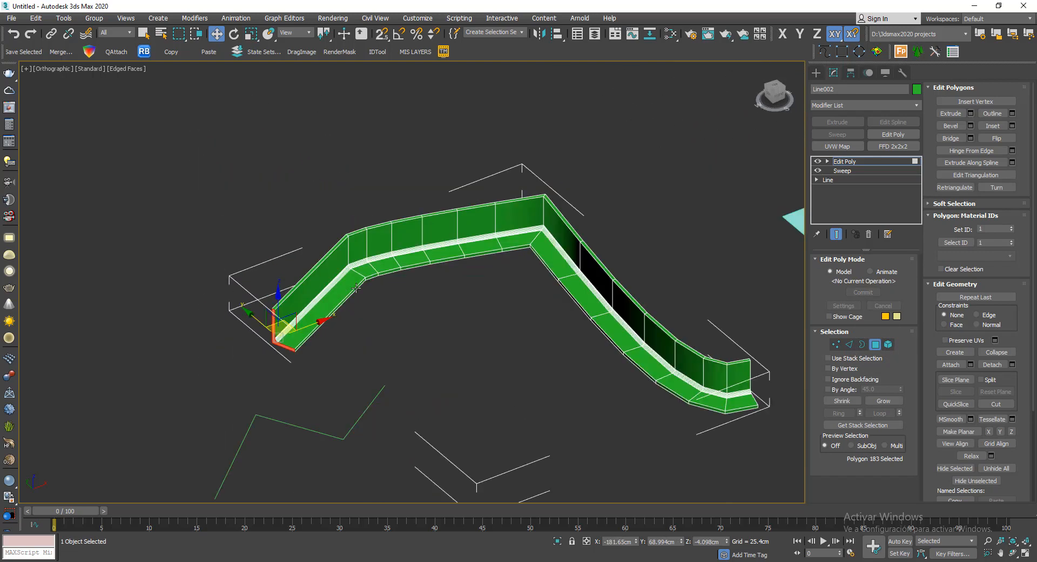
middle_drag(356, 287, 419, 302)
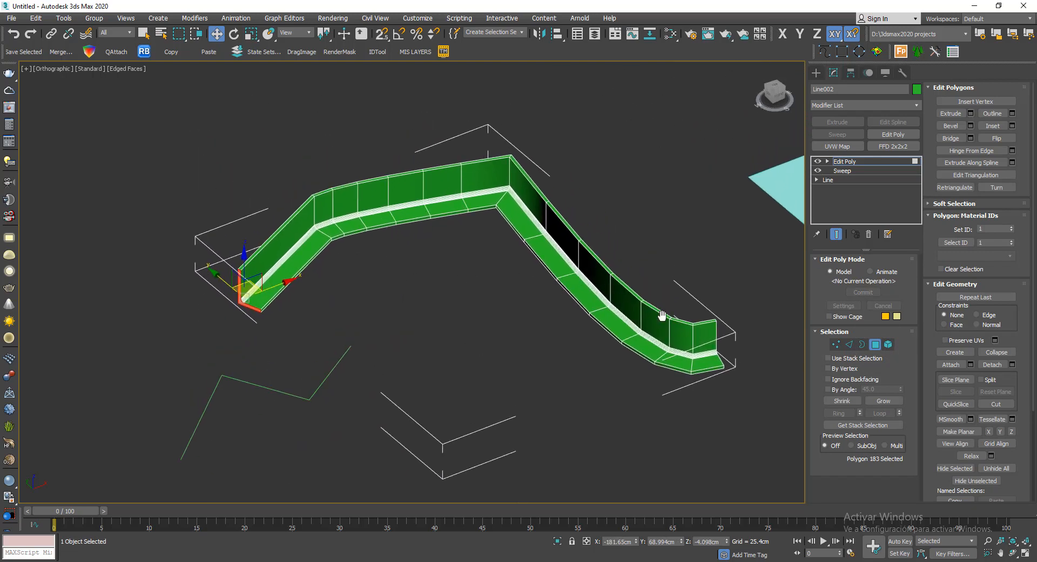
- Raise the two upper vertices at the moulding's opposite end to form a tall, pointed tip
scroll(661, 315, up, 2)
click(836, 344)
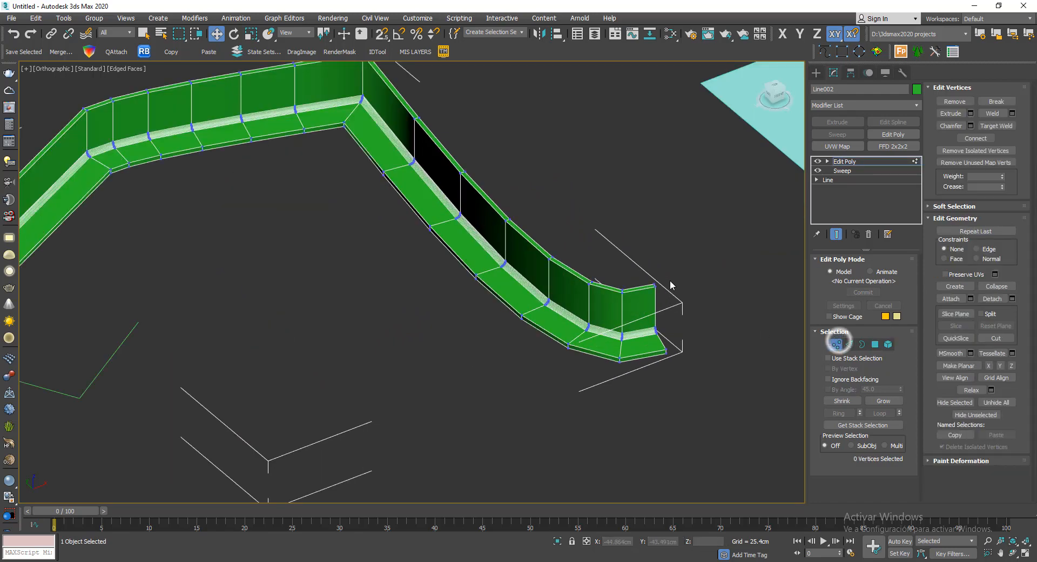
scroll(672, 287, up, 2)
drag(685, 334, 727, 118)
scroll(591, 286, down, 3)
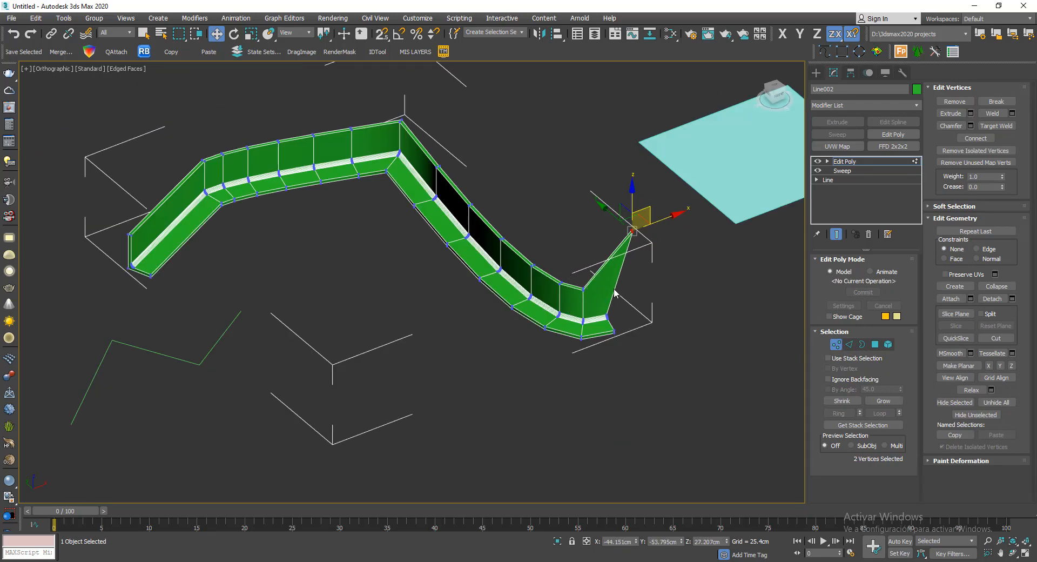
alt+middle_drag(615, 292, 669, 293)
- Move one vertex of the raised tip about 2.7 cm in X and 9.5 cm in Y to widen its top
scroll(630, 241, up, 5)
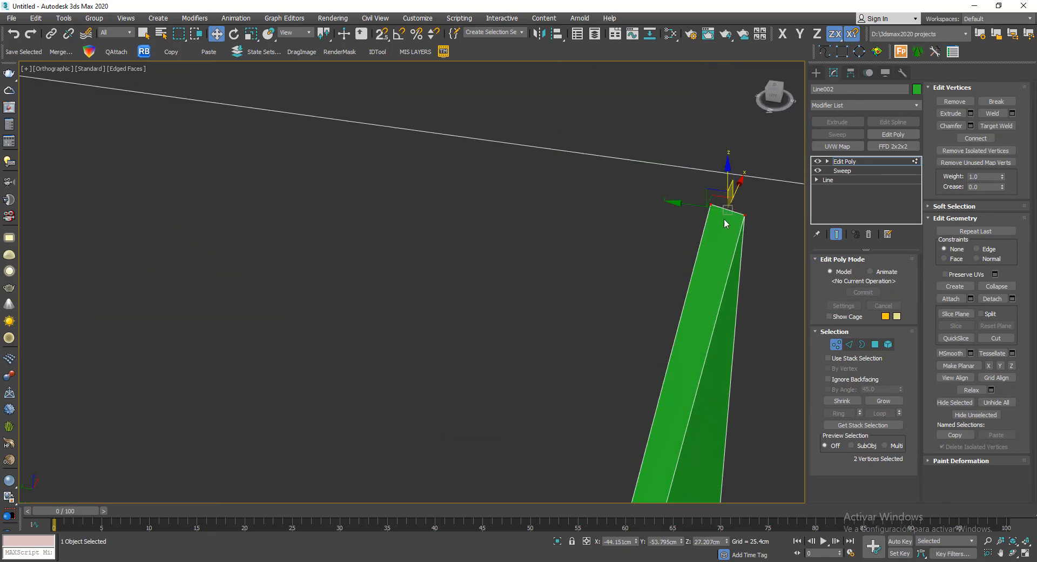
drag(742, 200, 758, 239)
scroll(580, 237, down, 3)
drag(645, 213, 721, 221)
click(650, 214)
drag(656, 208, 507, 164)
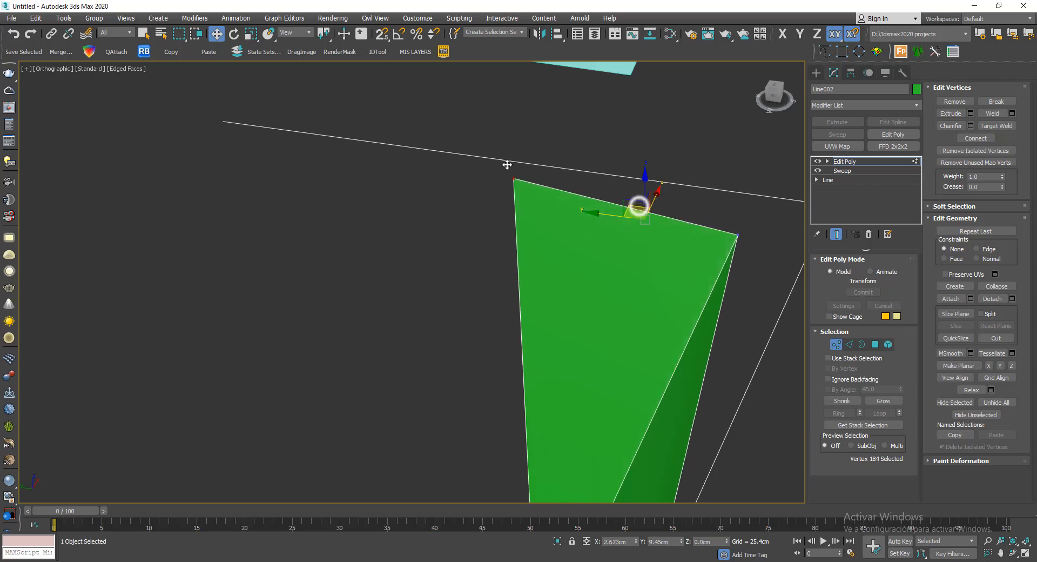
- Leave vertex editing on the green moulding and deselect it
scroll(512, 167, down, 4)
scroll(512, 168, down, 4)
mouse_move(583, 222)
alt+middle_down()
mouse_move(462, 217)
mouse_move(676, 222)
mouse_move(602, 217)
alt+middle_up()
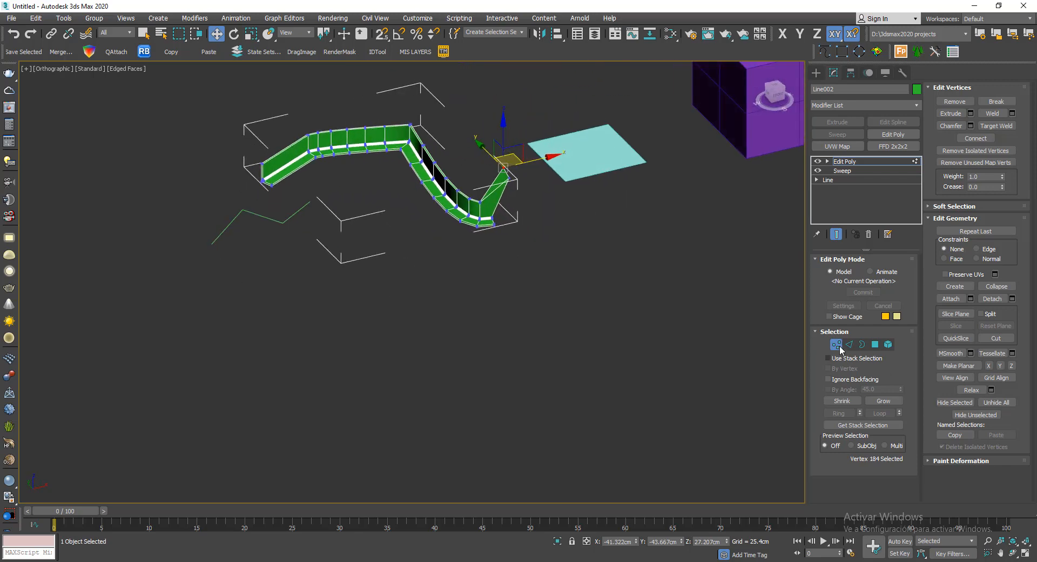
click(834, 344)
alt+middle_drag(459, 253, 647, 357)
click(649, 358)
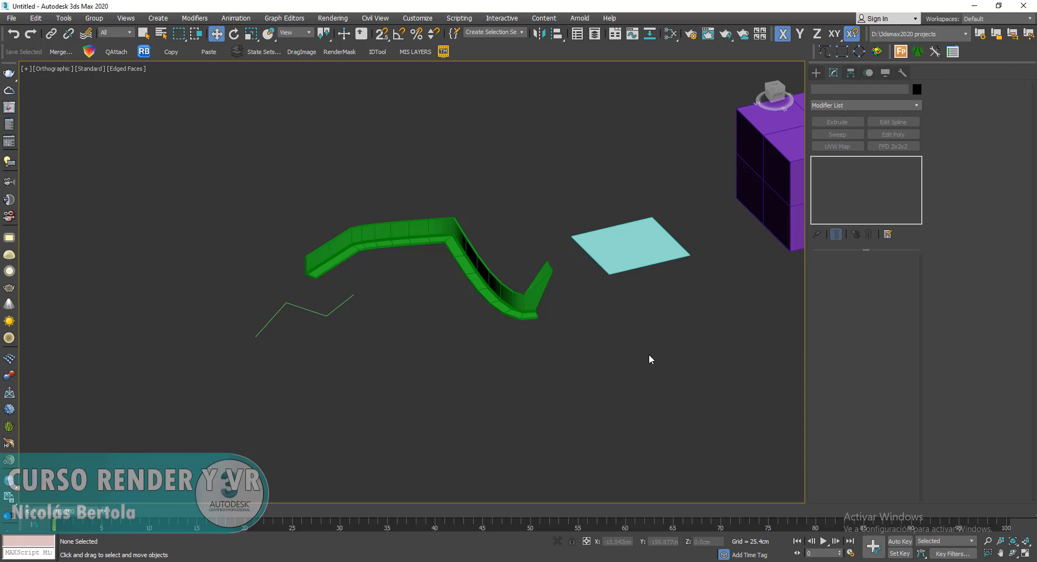
- Select the purple box and add a TurboSmooth modifier above its Editable Poly
middle_drag(633, 240, 344, 355)
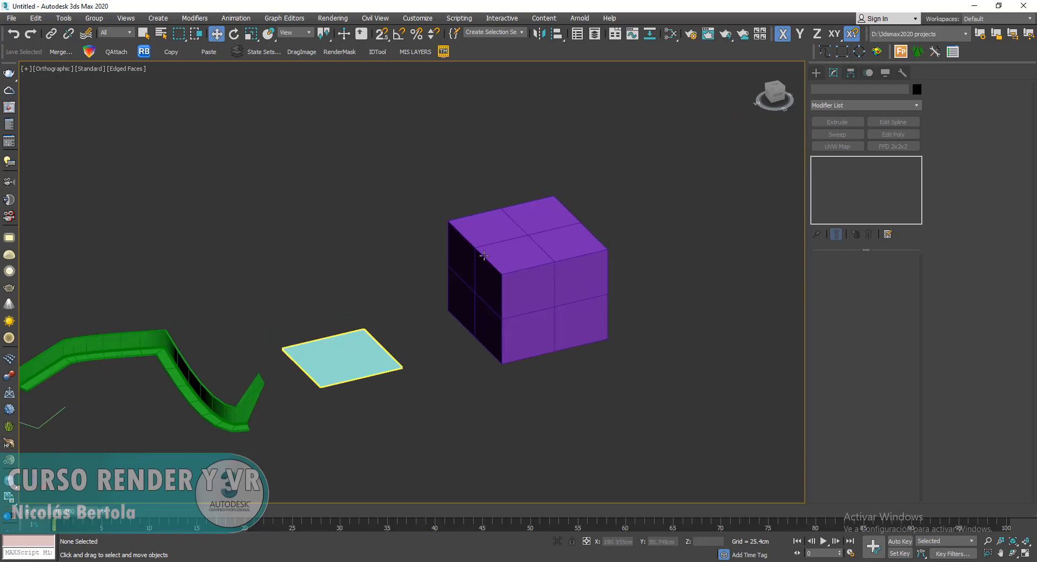
scroll(488, 270, up, 2)
click(497, 254)
scroll(461, 247, up, 2)
scroll(619, 209, down, 2)
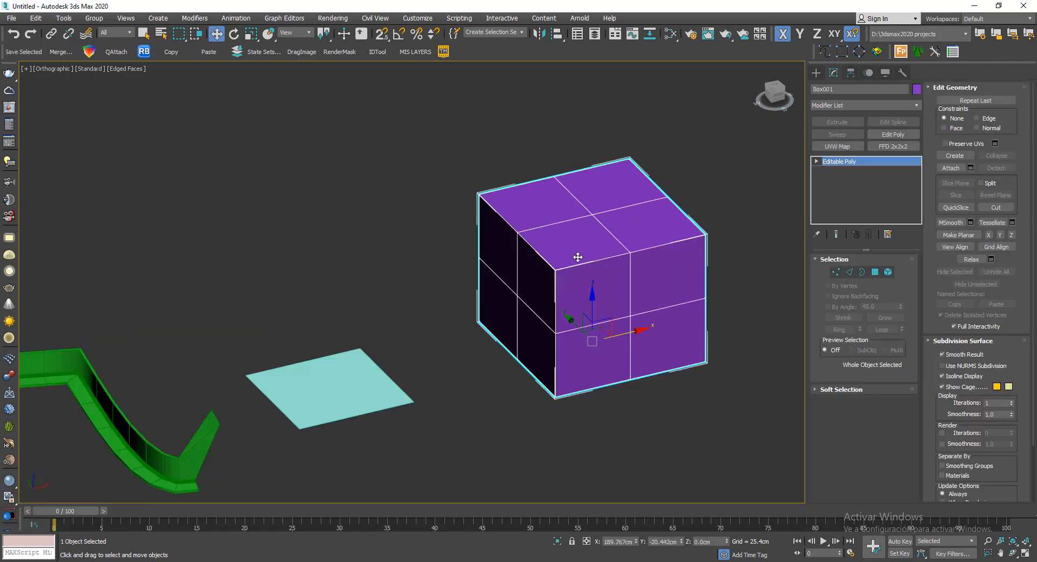
mouse_move(569, 268)
alt+middle_down()
mouse_move(651, 248)
mouse_move(689, 267)
mouse_move(584, 261)
alt+middle_up()
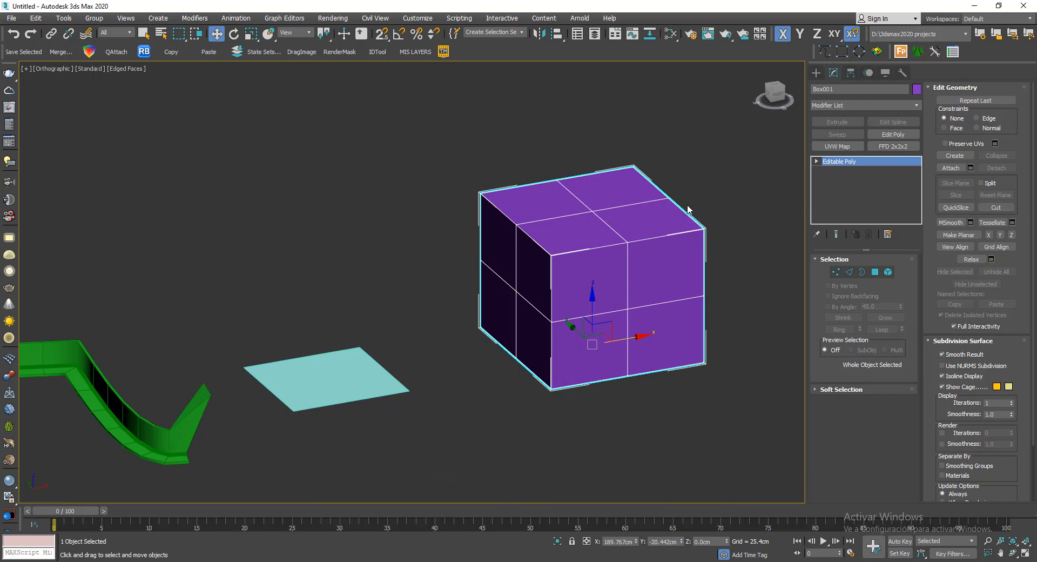
middle_drag(687, 206, 604, 217)
scroll(489, 244, up, 2)
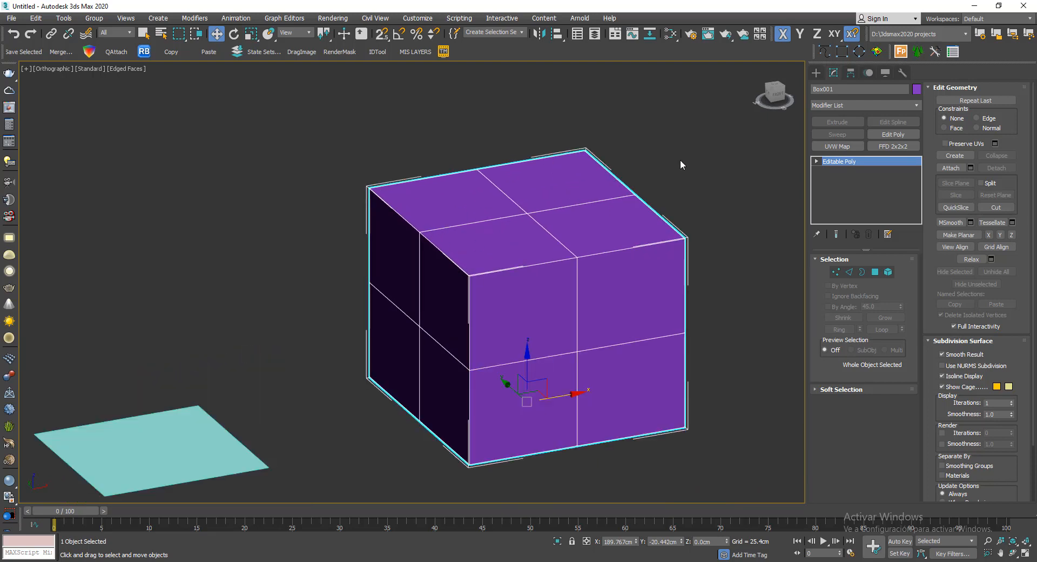
click(883, 104)
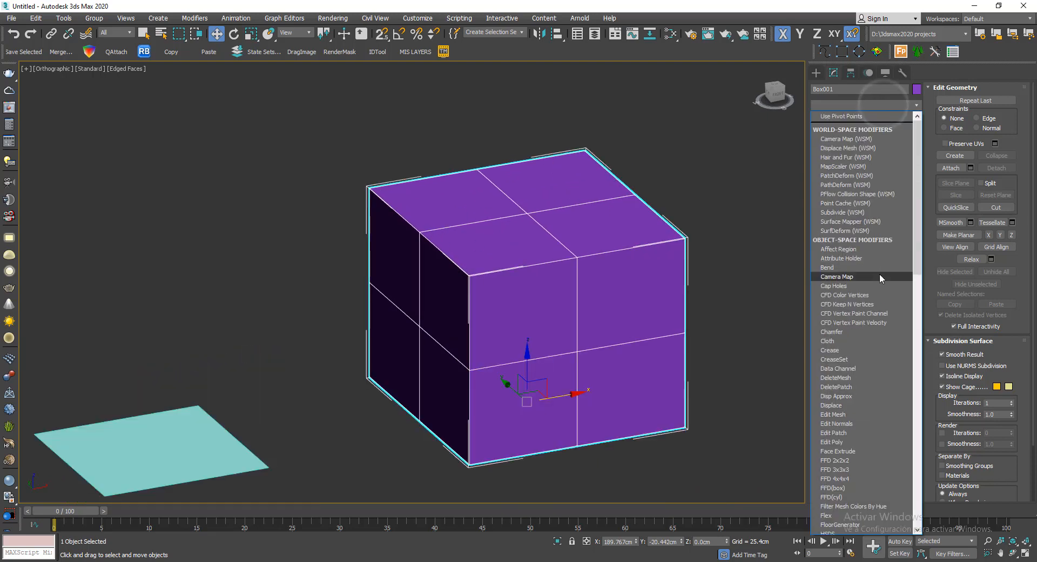
text(tu)
click(877, 336)
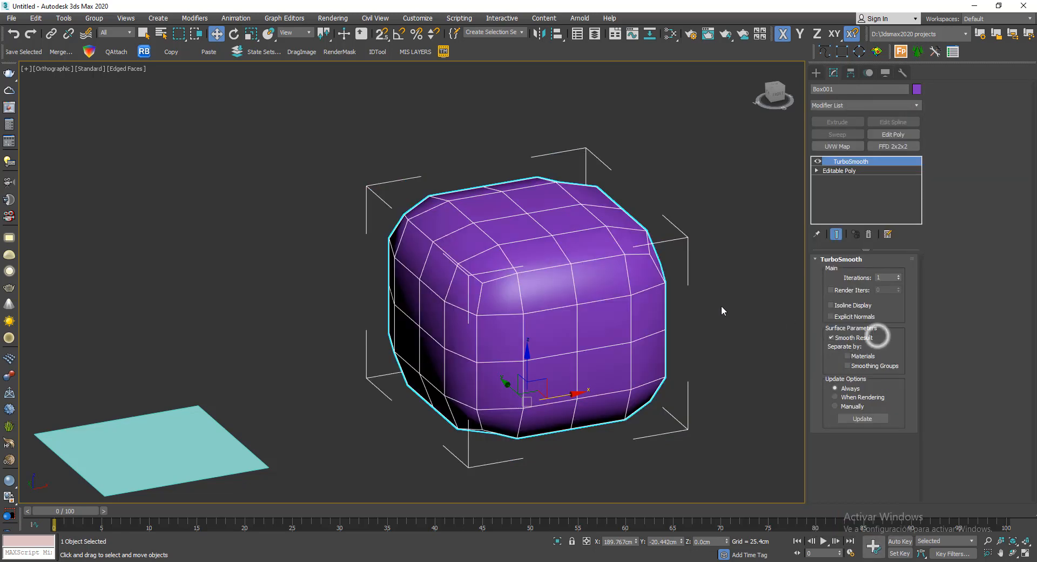
- Raise the TurboSmooth iterations on the purple box for a much denser mesh, and deselect the box
mouse_move(667, 244)
alt+middle_down()
mouse_move(707, 238)
mouse_move(667, 253)
alt+middle_up()
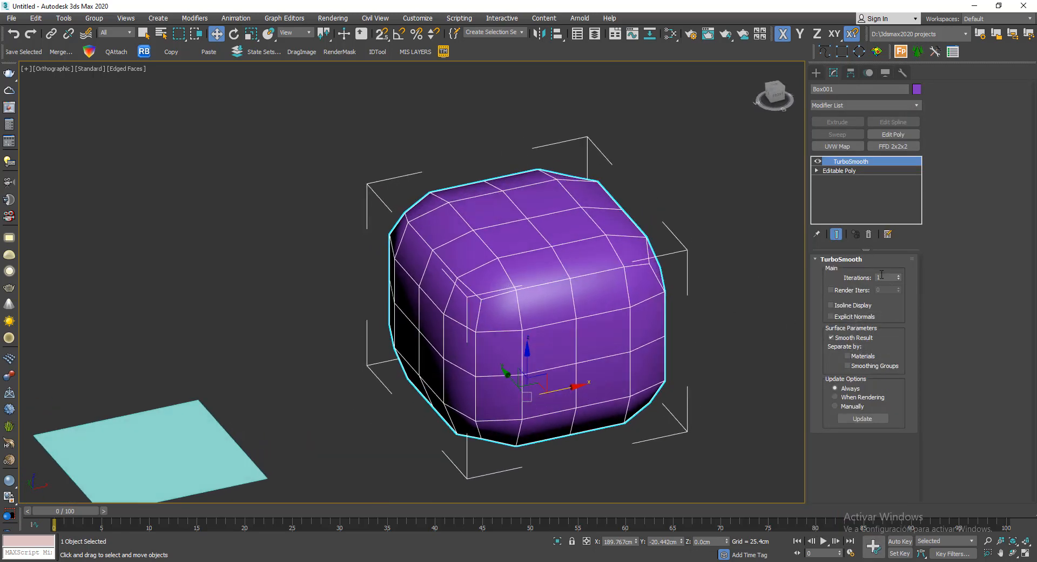
click(898, 275)
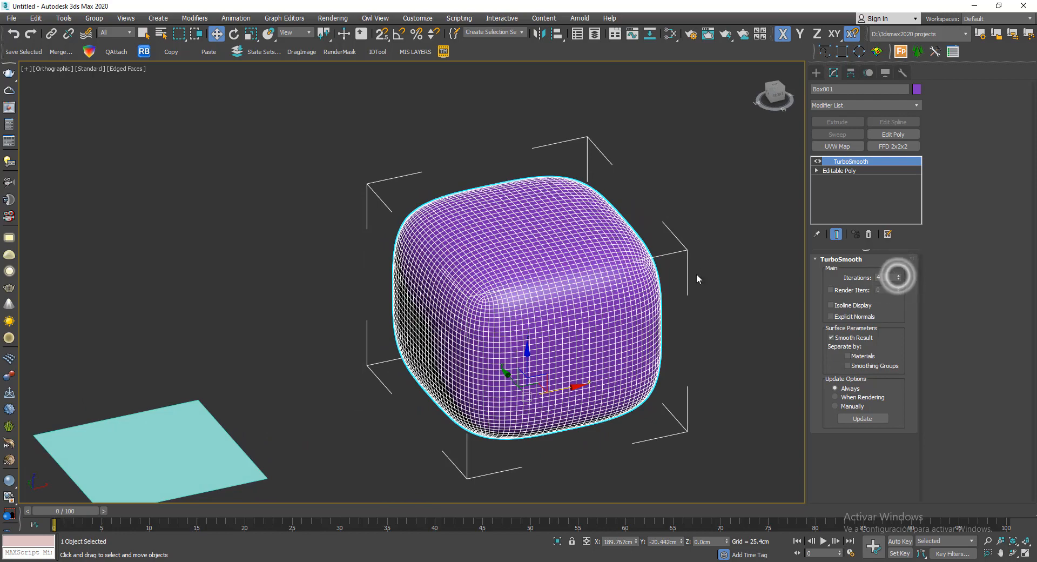
alt+middle_drag(696, 275, 727, 245)
click(695, 139)
scroll(652, 245, down, 2)
alt+middle_drag(652, 246, 586, 277)
click(586, 277)
alt+middle_drag(536, 324, 582, 343)
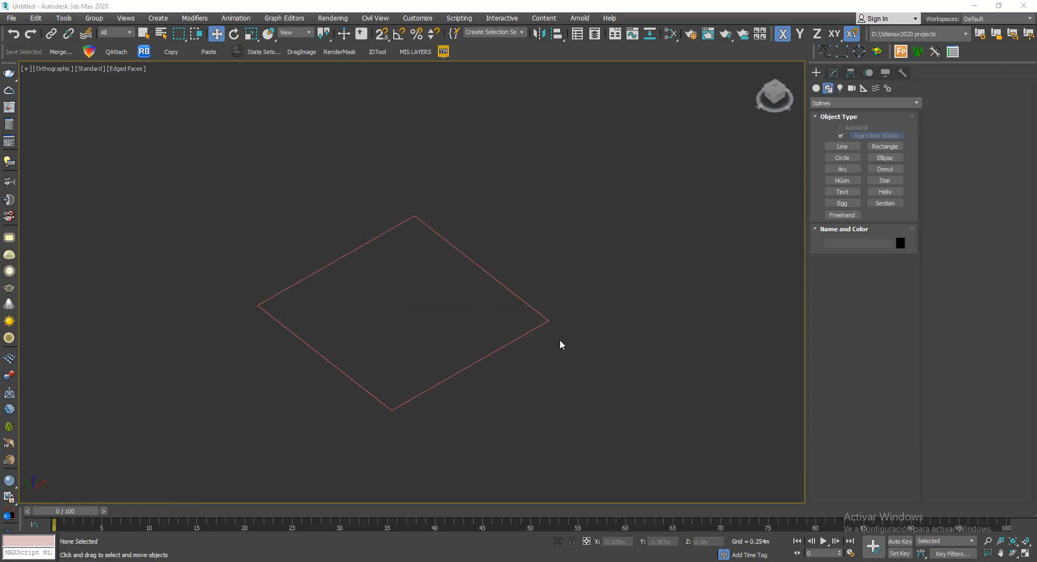
- Select the 3 m square rectangle and extrude it with an amount of 3 m to form a cube
drag(507, 218, 433, 290)
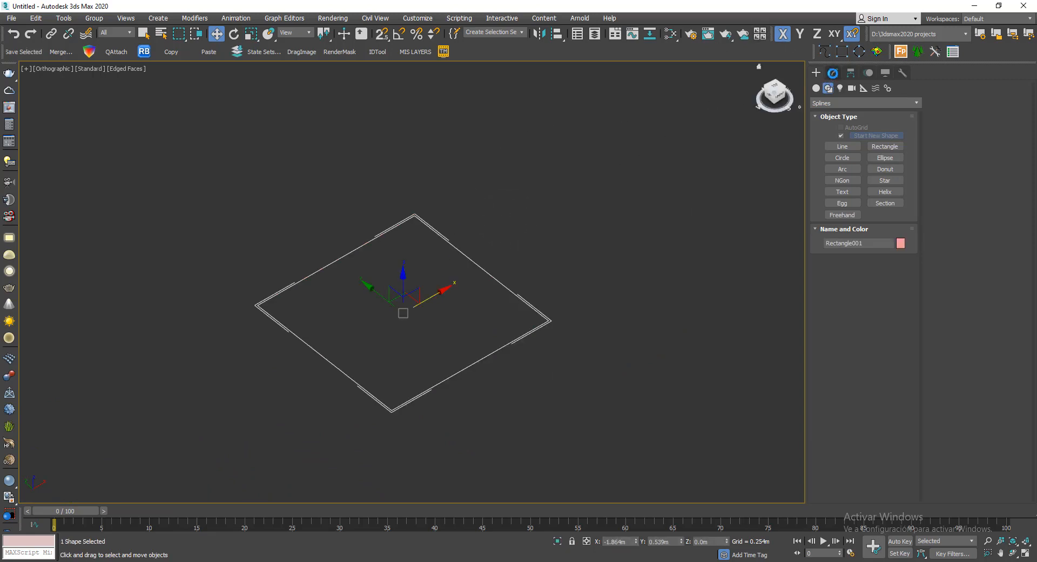
click(831, 74)
click(910, 106)
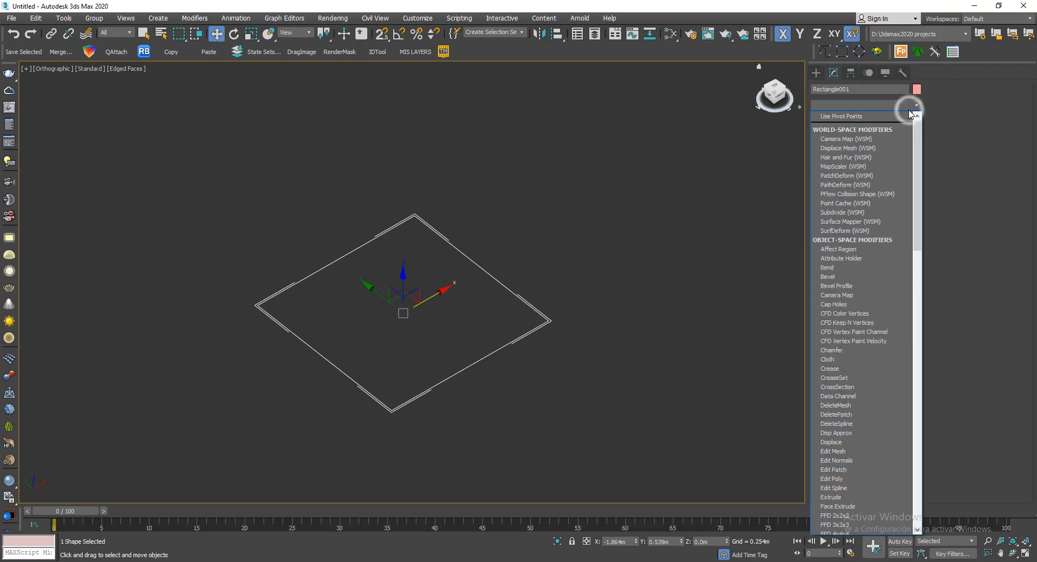
click(910, 106)
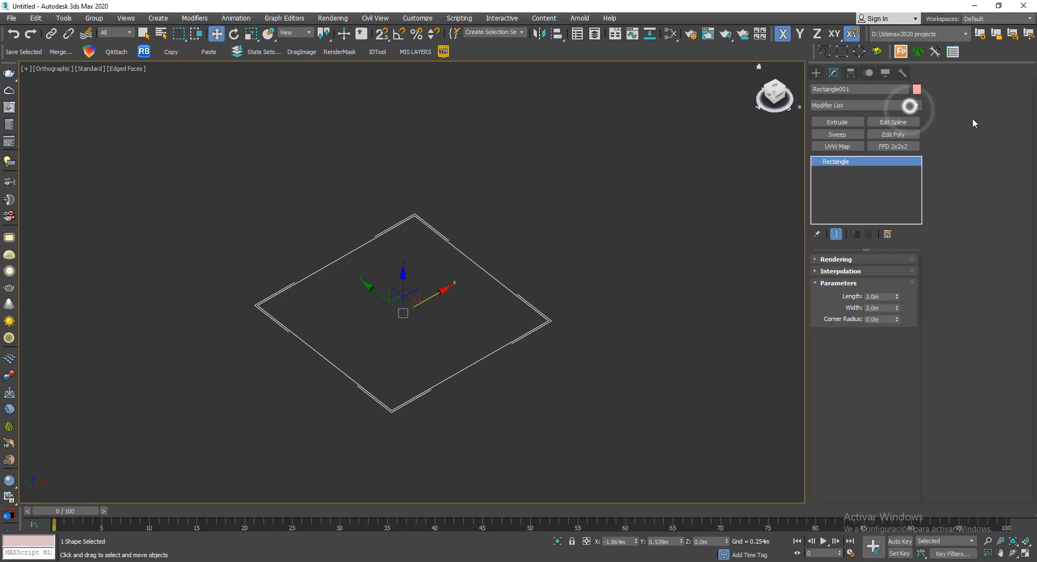
click(837, 122)
middle_drag(612, 219, 600, 224)
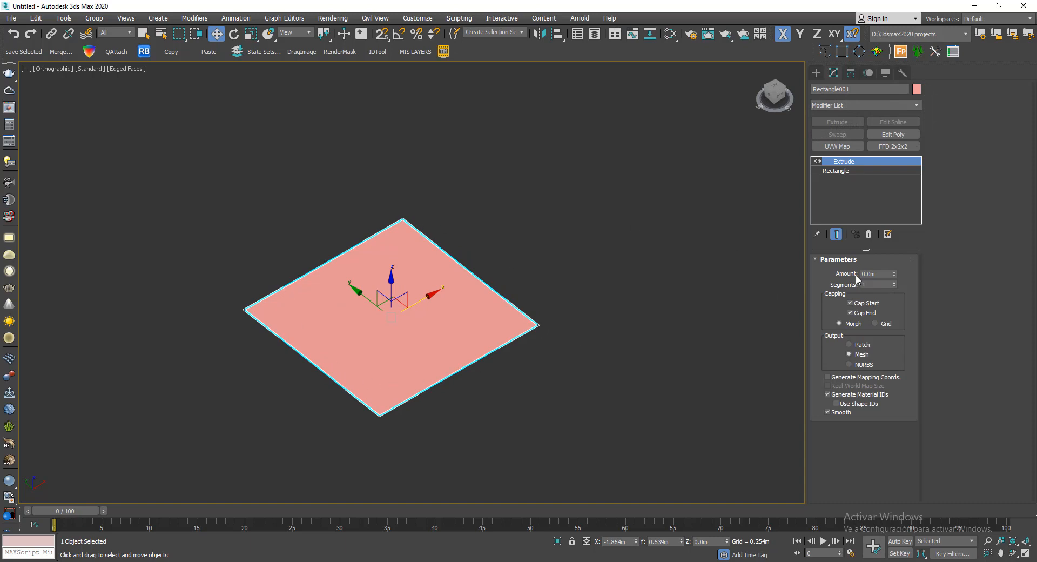
click(881, 273)
text(3)
key(Return)
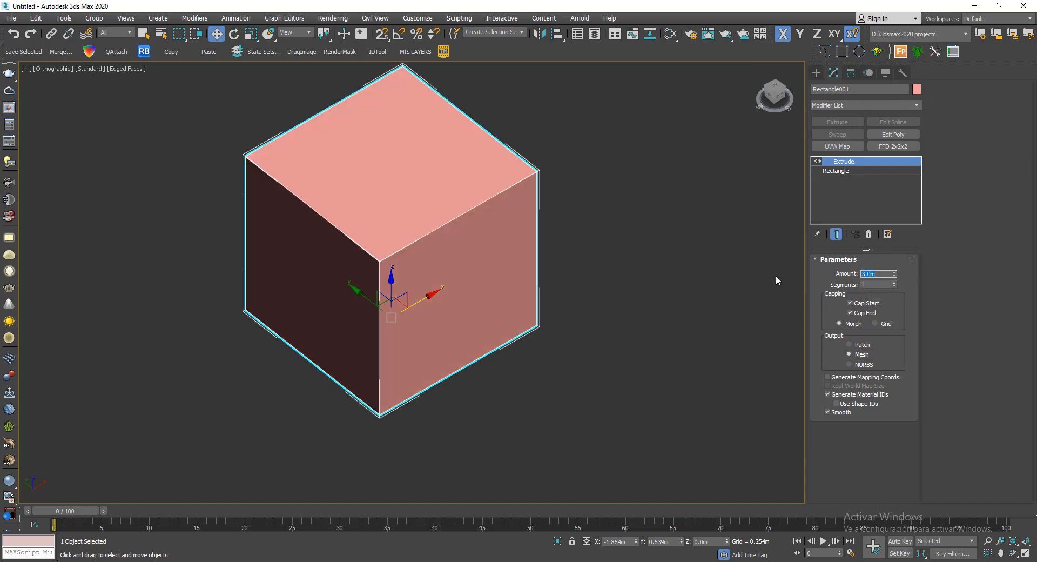
- Add an Edit Poly modifier above the cube's Extrude and reselect the cube
alt+middle_drag(682, 305, 679, 296)
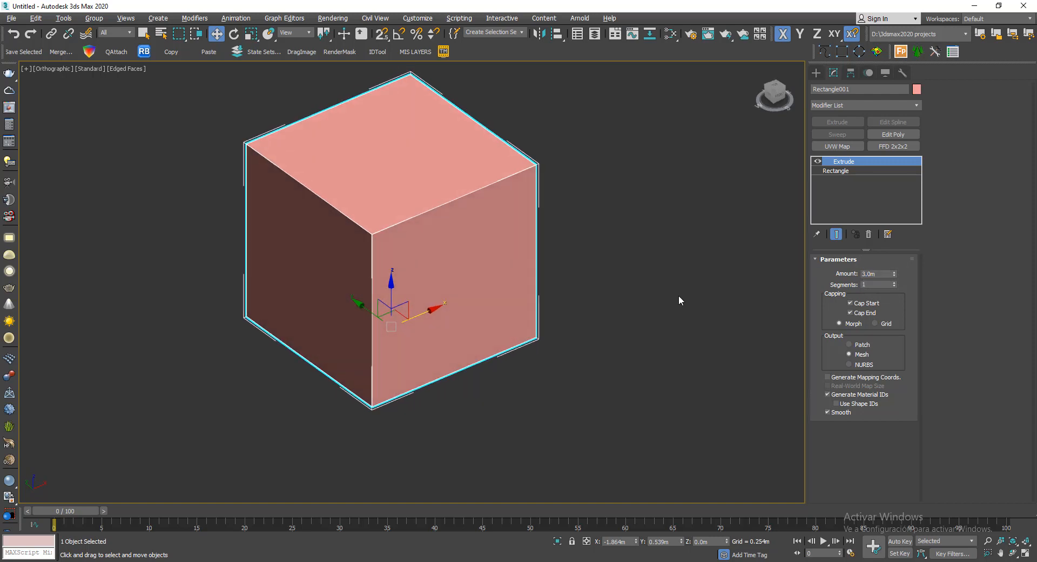
middle_drag(594, 270, 611, 316)
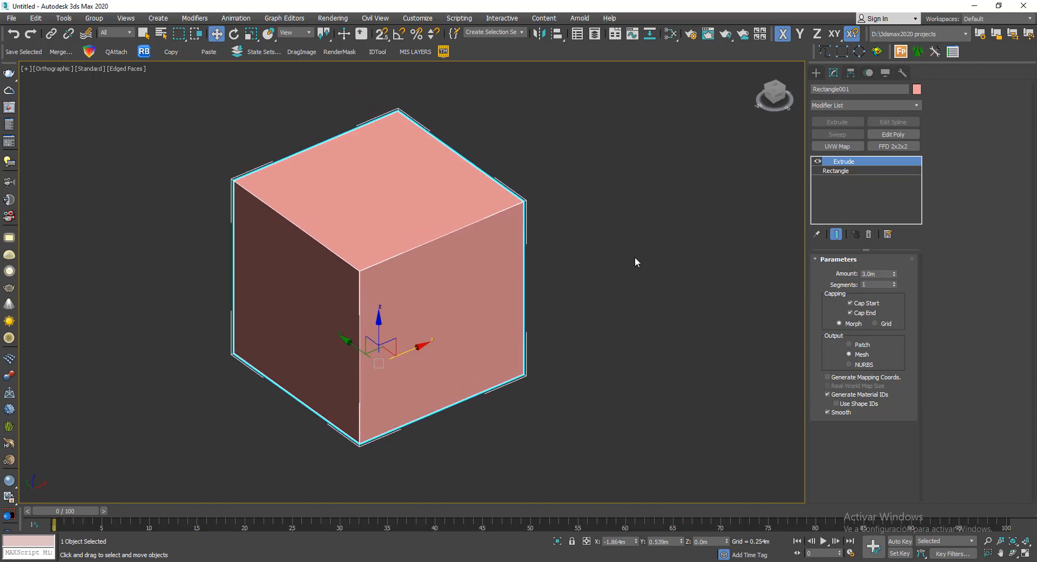
click(901, 133)
click(645, 208)
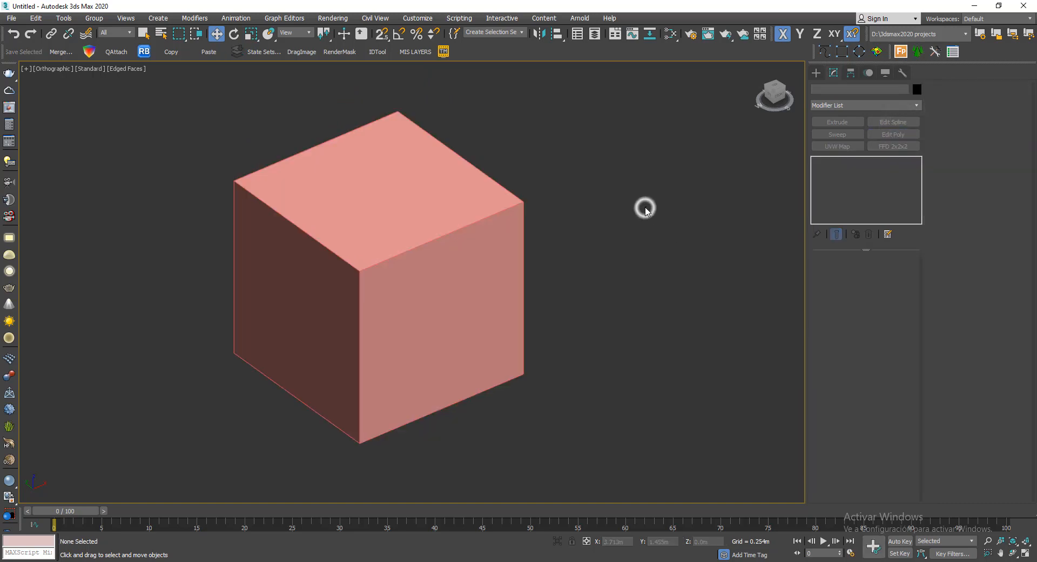
click(375, 211)
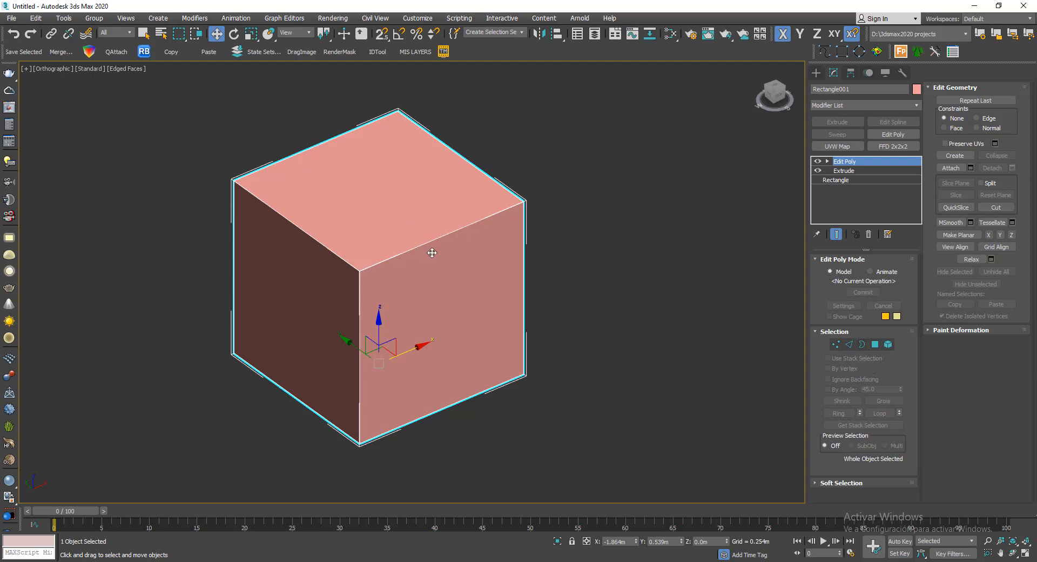
mouse_move(438, 255)
middle_down()
mouse_move(488, 237)
mouse_move(465, 272)
mouse_move(446, 239)
middle_up()
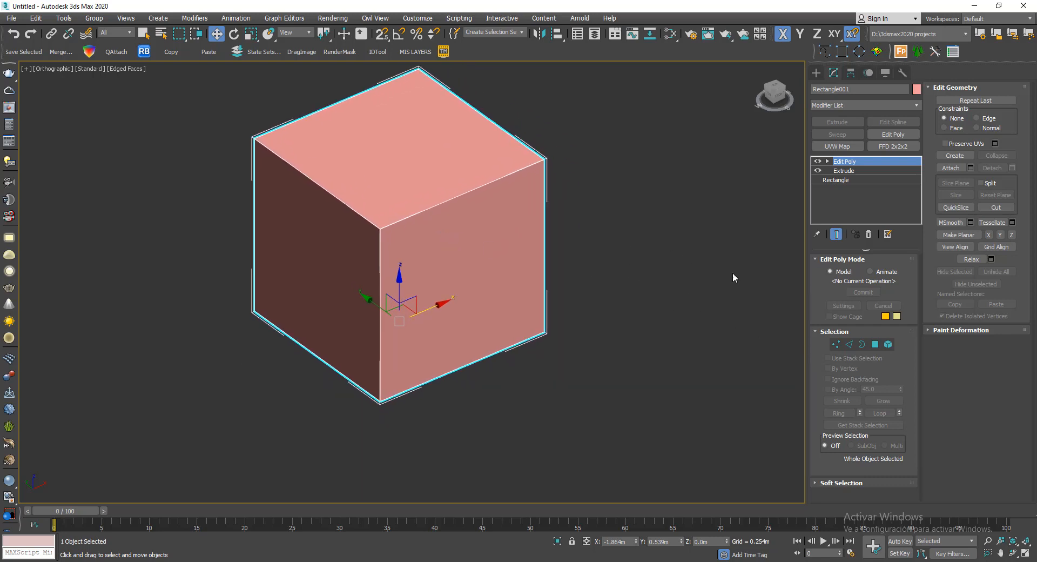
- Select the upper and lower edges of the cube's front face and display the view in wireframe
click(849, 345)
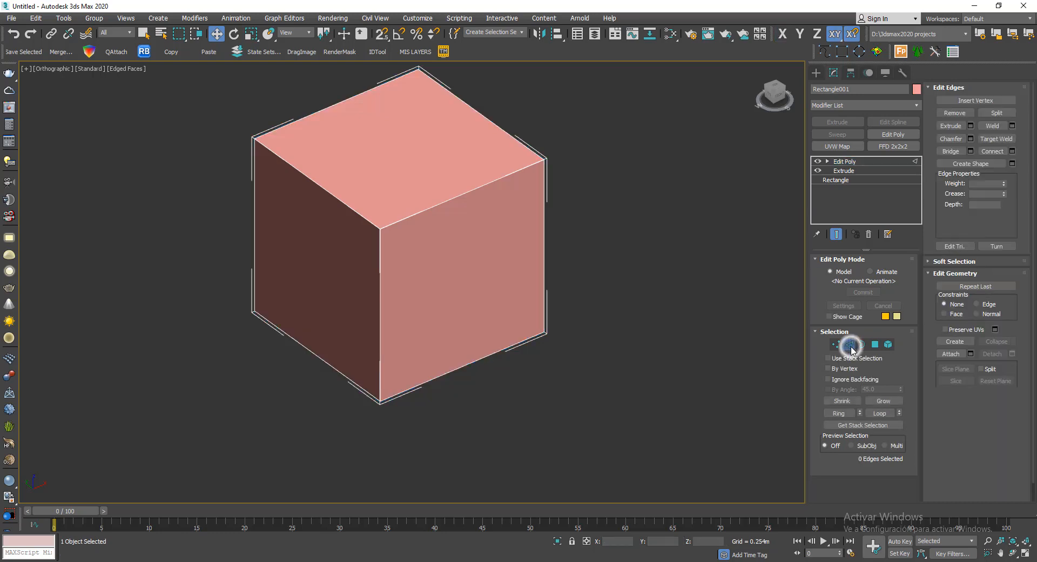
click(424, 213)
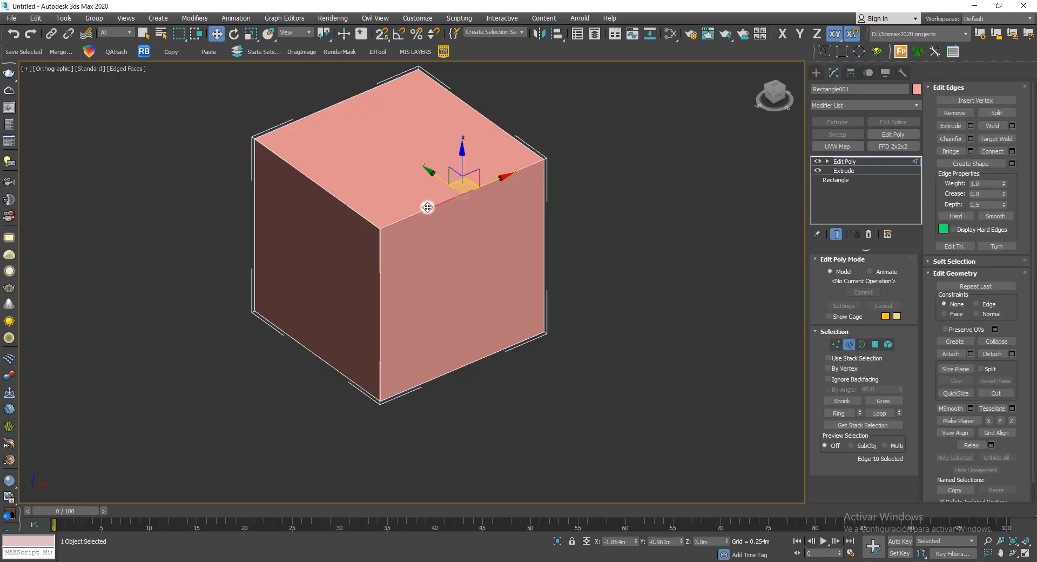
ctrl+click(461, 366)
key(F3)
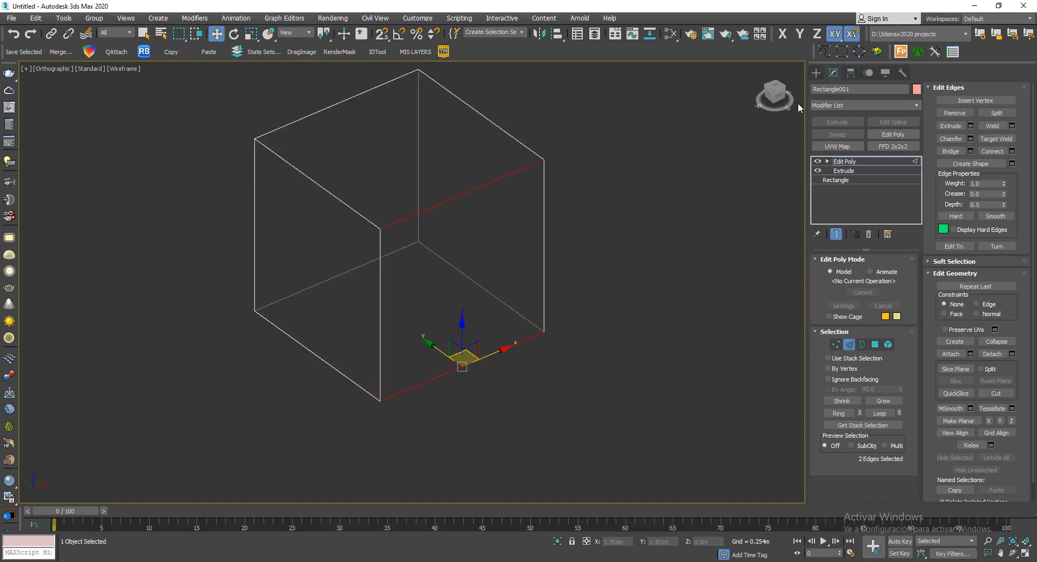
- Try connecting the two selected edges with the default Connect, and undo it
click(998, 151)
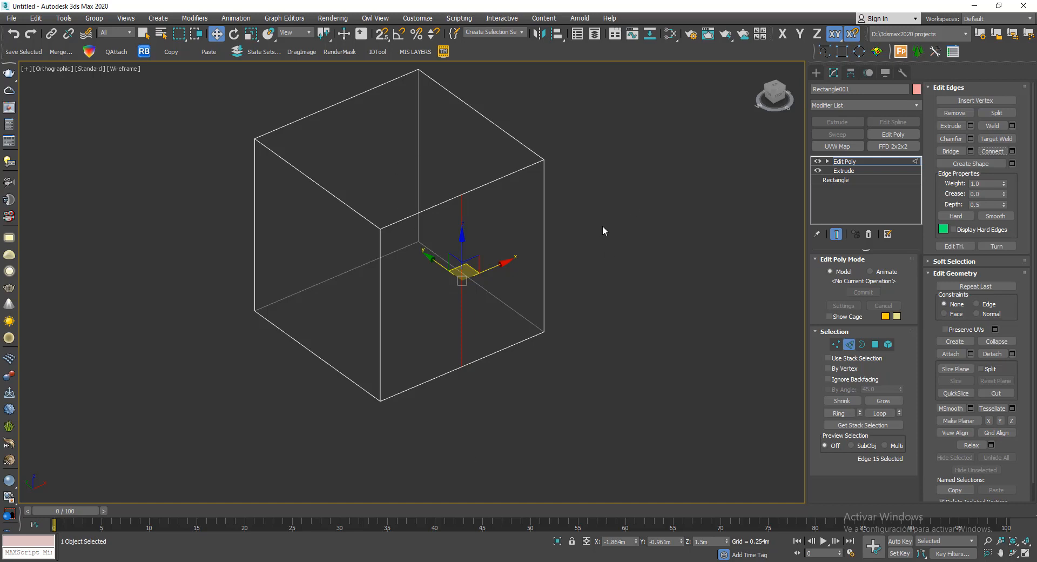
key(ctrl+z)
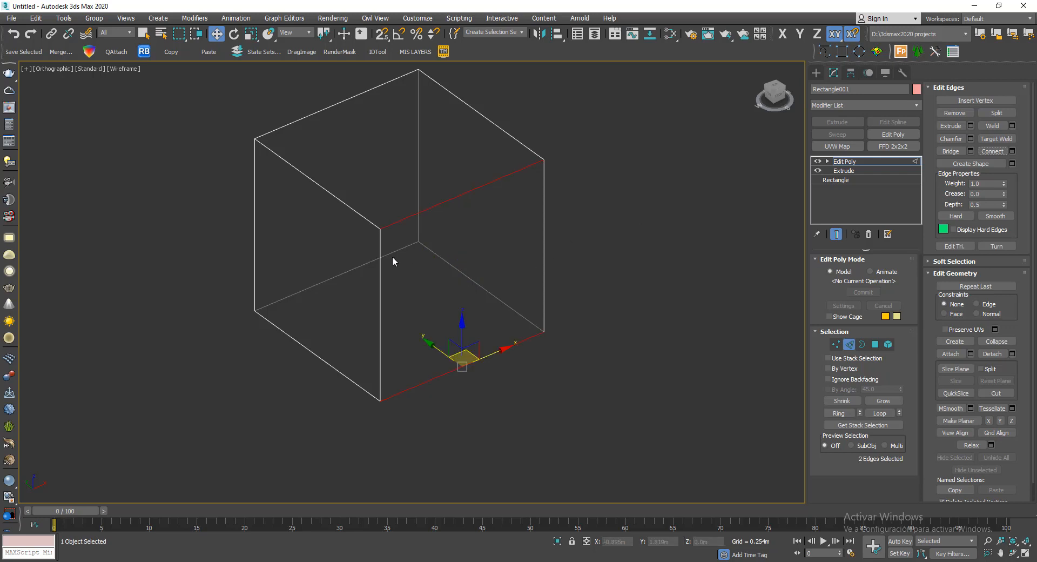
- Start Connect Edges with its settings on the two edges and set 2 segments, working in the Front view
click(1012, 152)
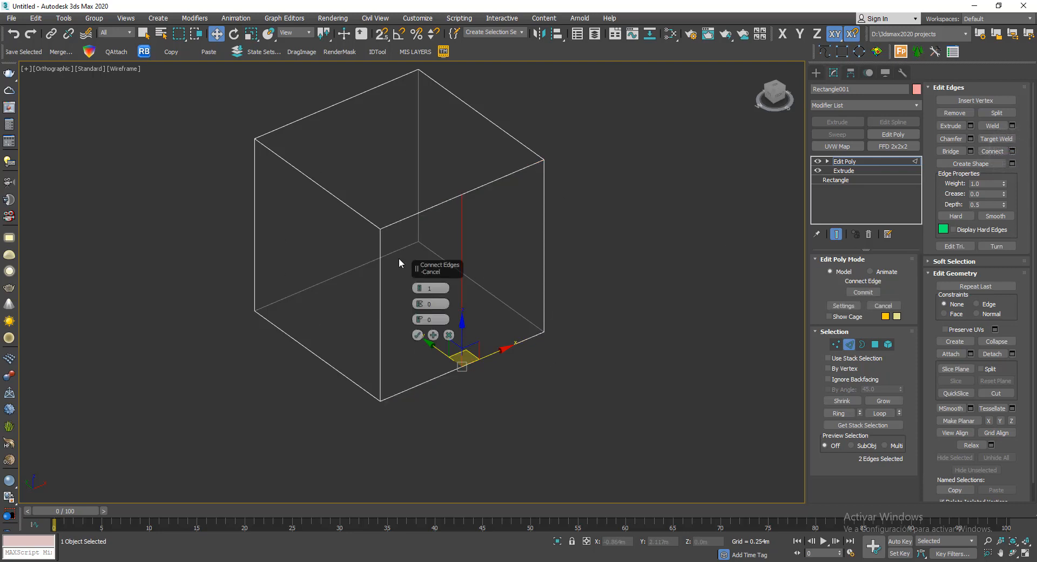
drag(432, 264, 614, 191)
scroll(529, 242, up, 2)
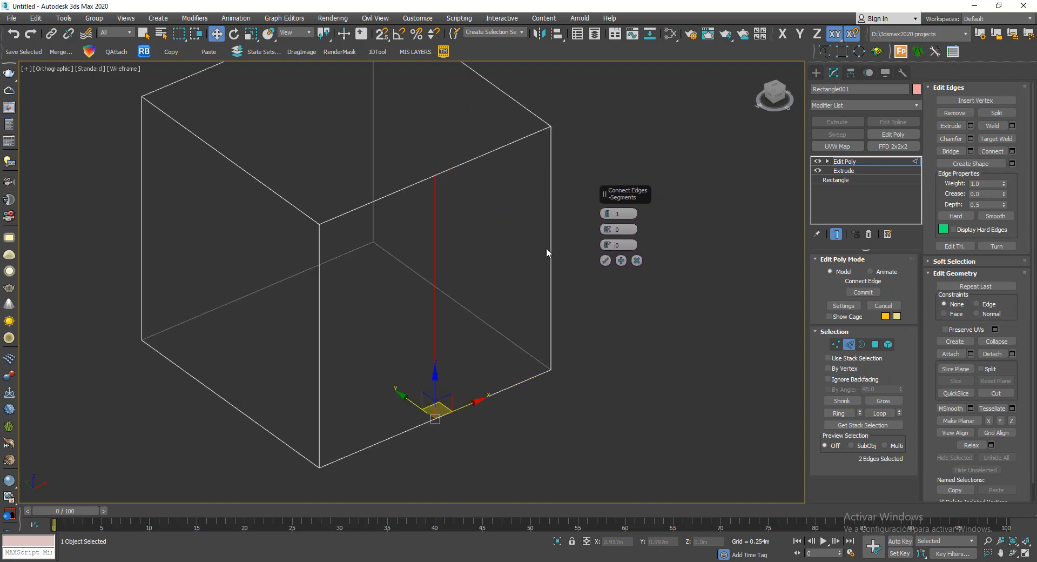
middle_drag(582, 292, 581, 309)
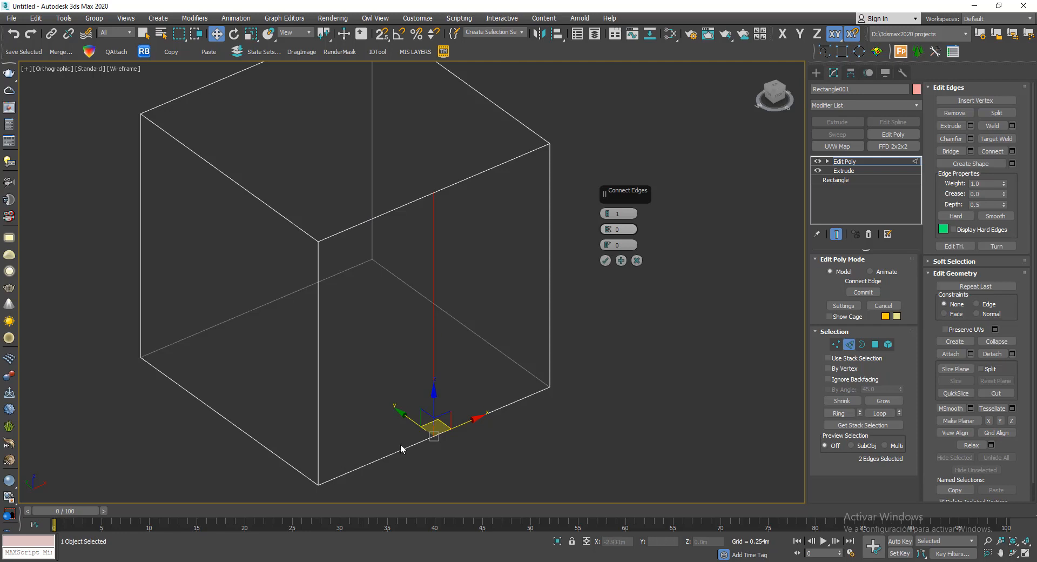
middle_drag(540, 311, 517, 312)
drag(779, 98, 767, 88)
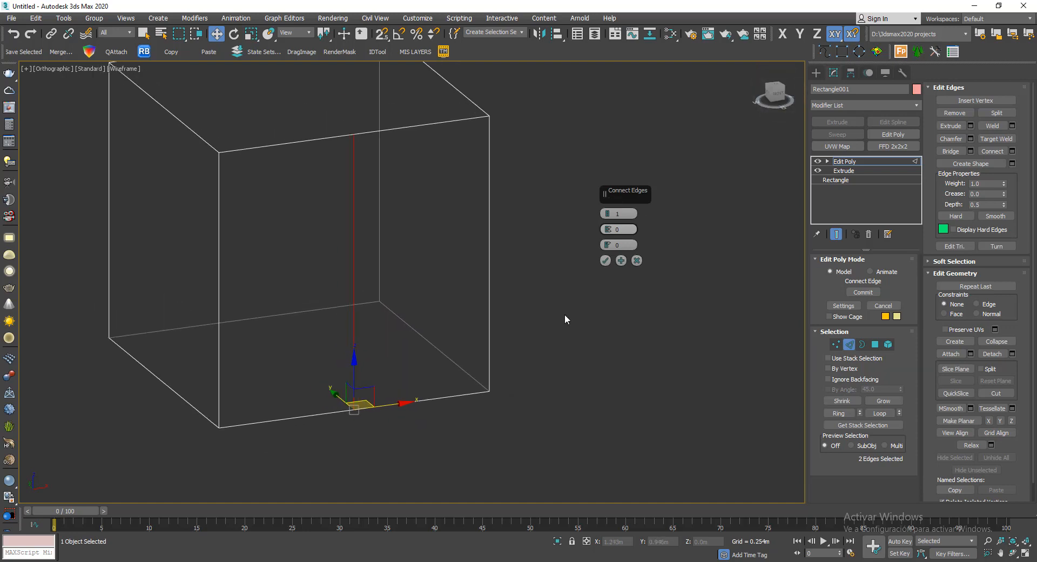
key(f)
key(z)
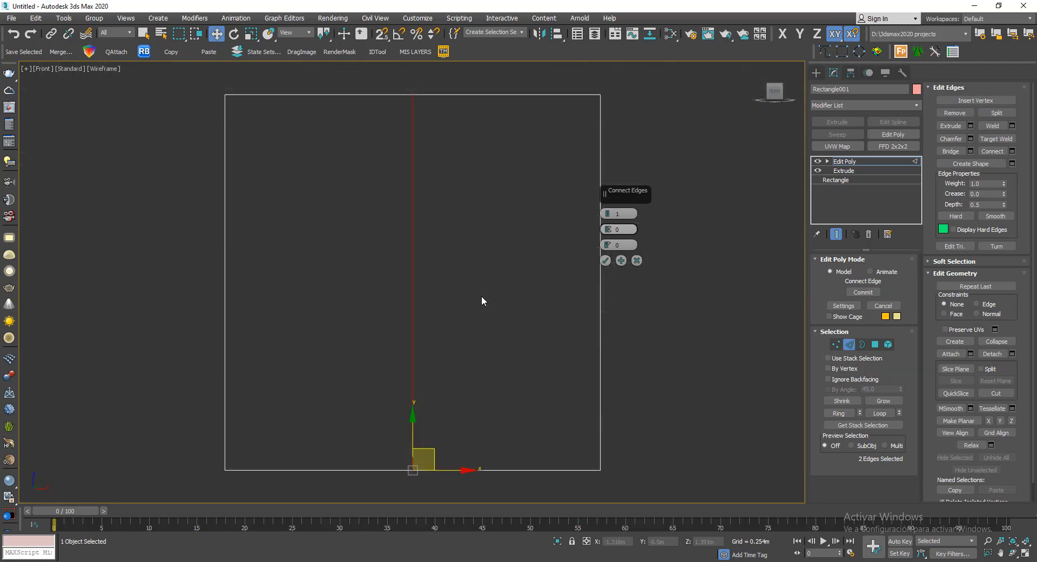
middle_drag(481, 296, 426, 292)
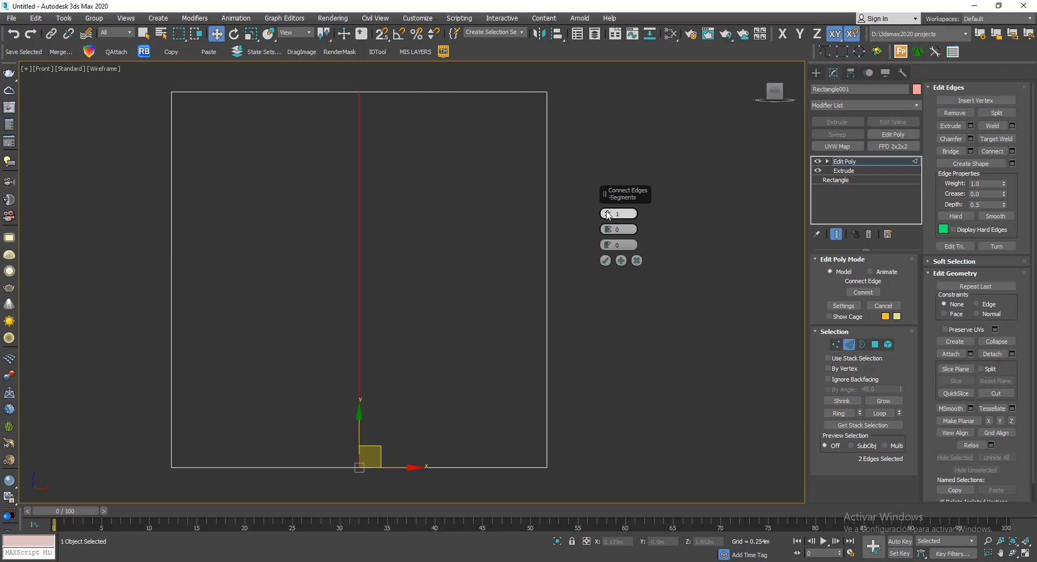
drag(608, 215, 607, 209)
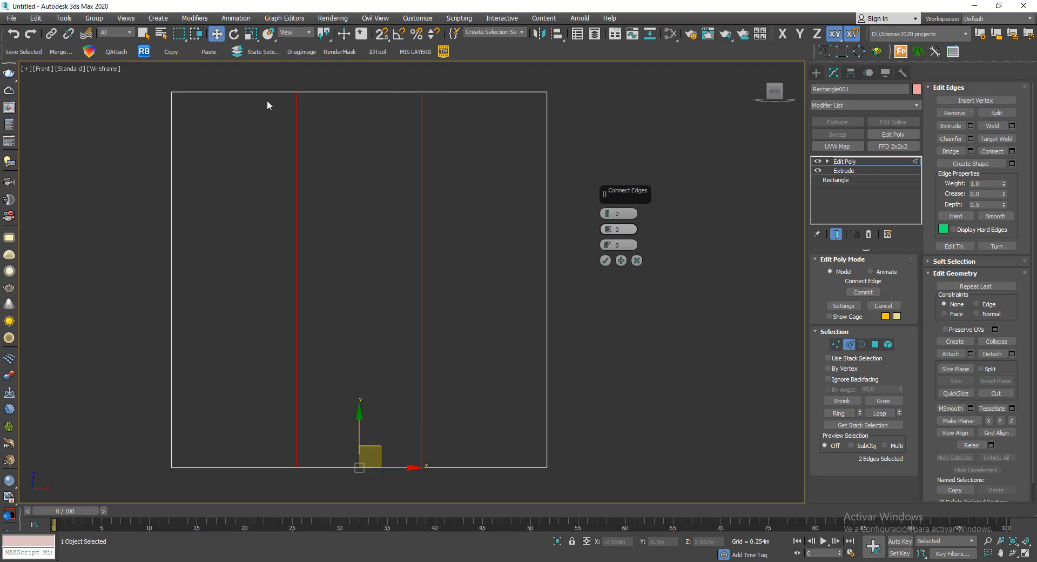
- Try different Pinch and Slide values for the two connecting edges, resetting each to 0
drag(607, 229, 606, 190)
right_click(609, 229)
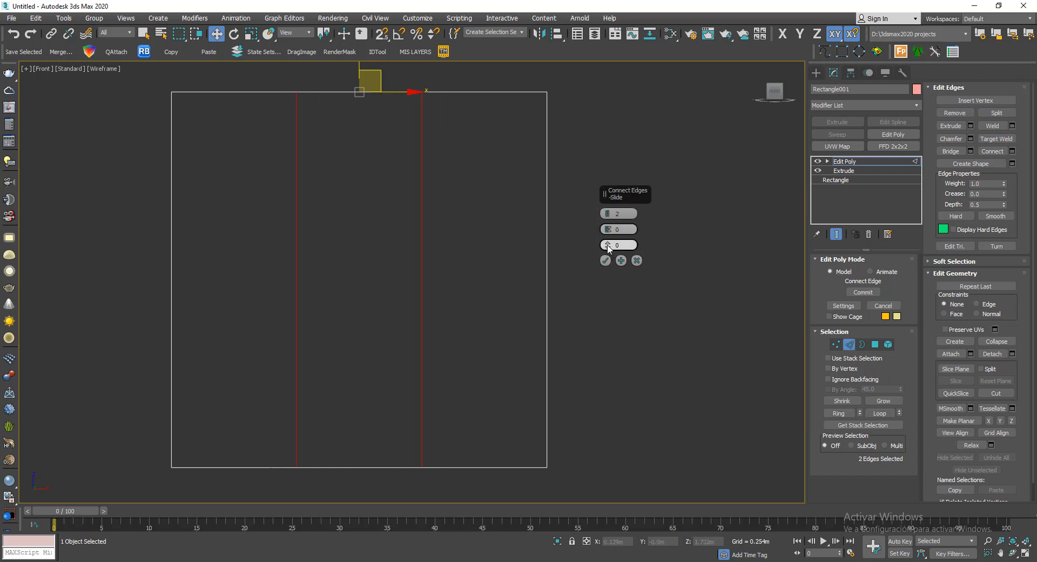
drag(607, 245, 625, 146)
right_click(625, 144)
scroll(409, 187, down, 5)
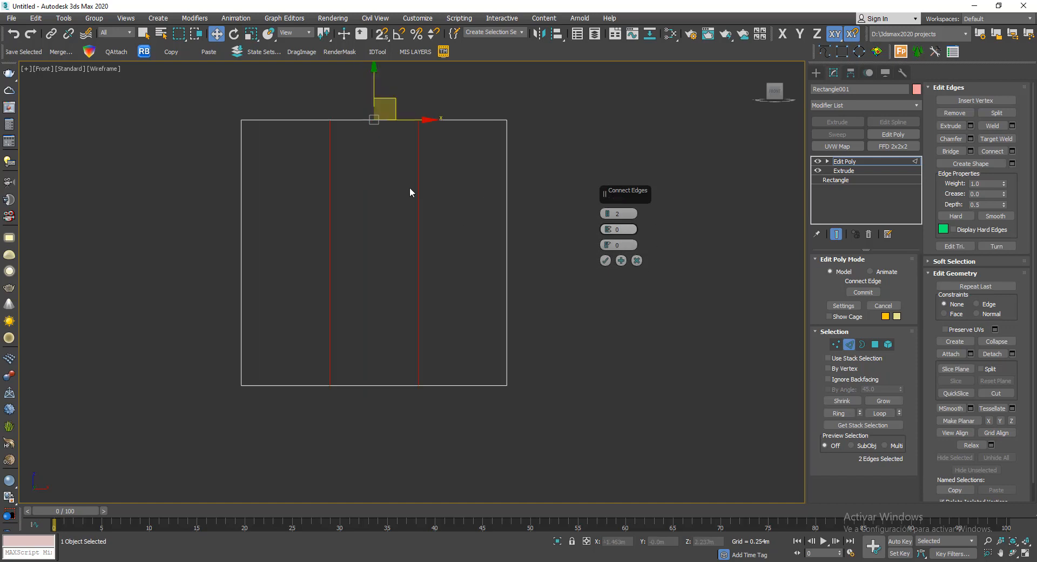
- Cancel the pending Connect Edges operation on the cube's front face
alt+middle_drag(407, 194, 517, 258)
scroll(517, 258, up, 3)
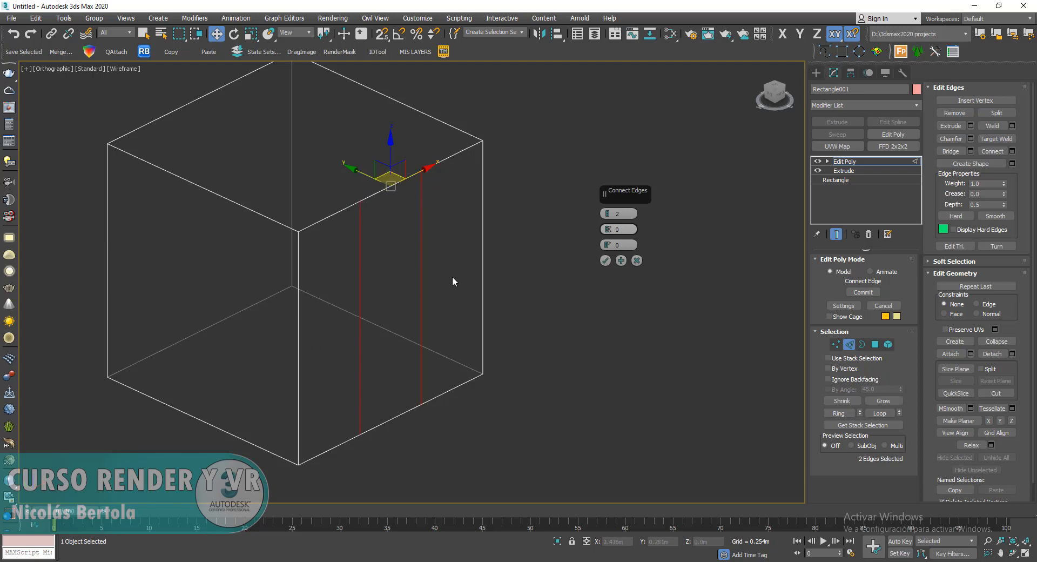
middle_drag(493, 225, 494, 242)
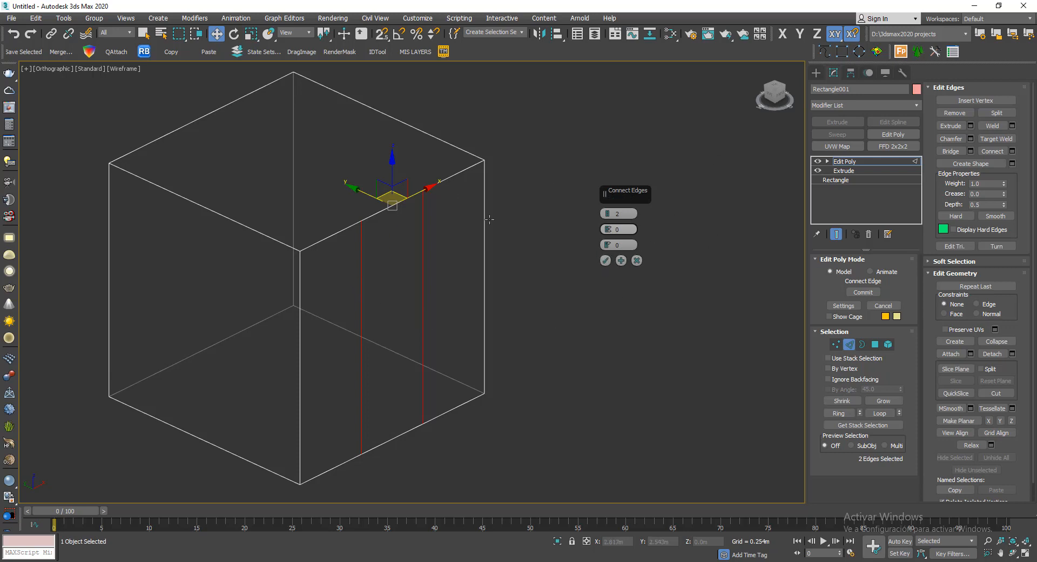
click(637, 260)
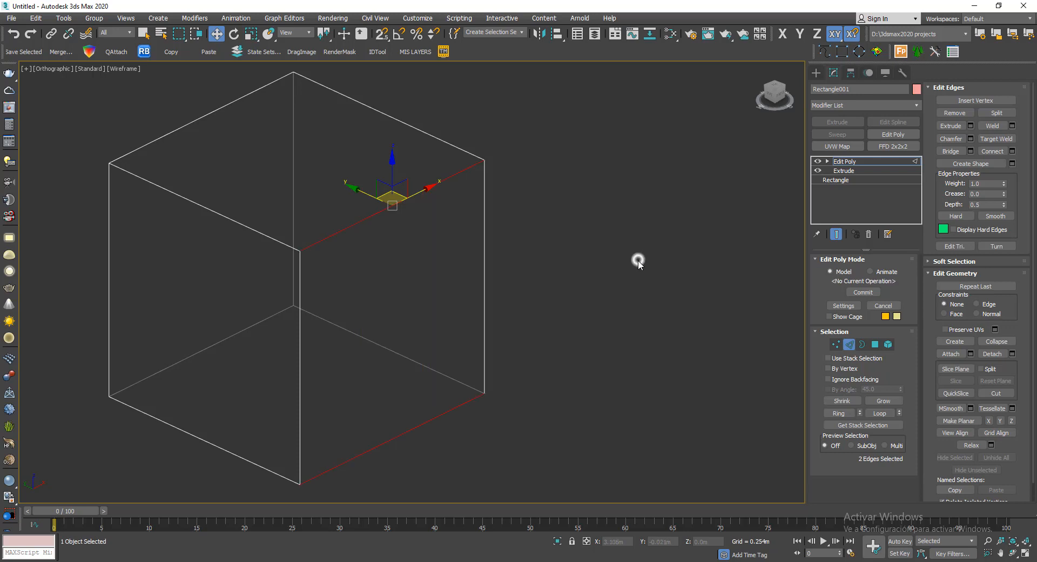
- Start Connect Edges with its settings on the front face's upper and lower edges and set 1 segment
click(401, 202)
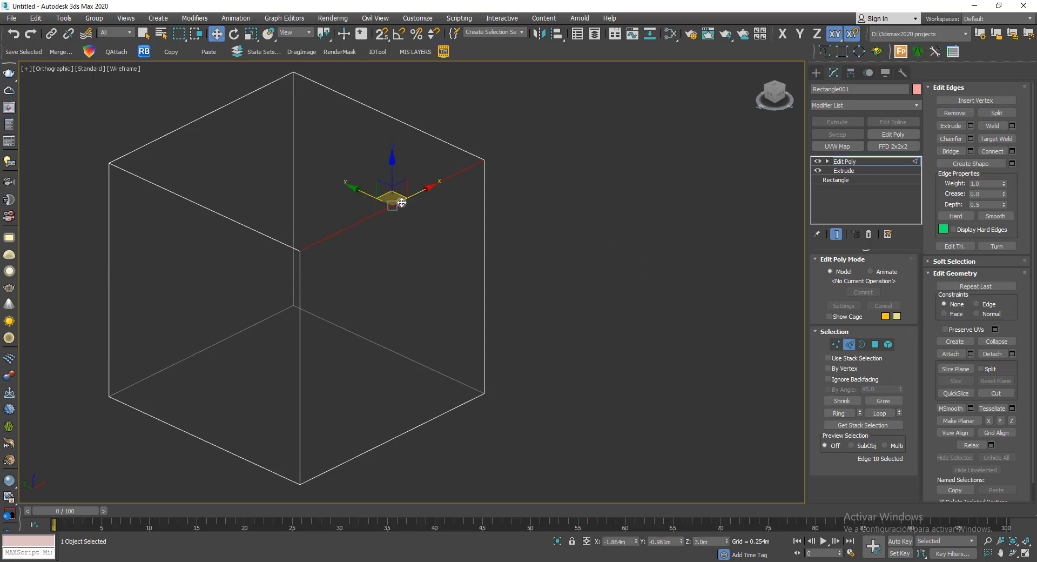
ctrl+click(429, 417)
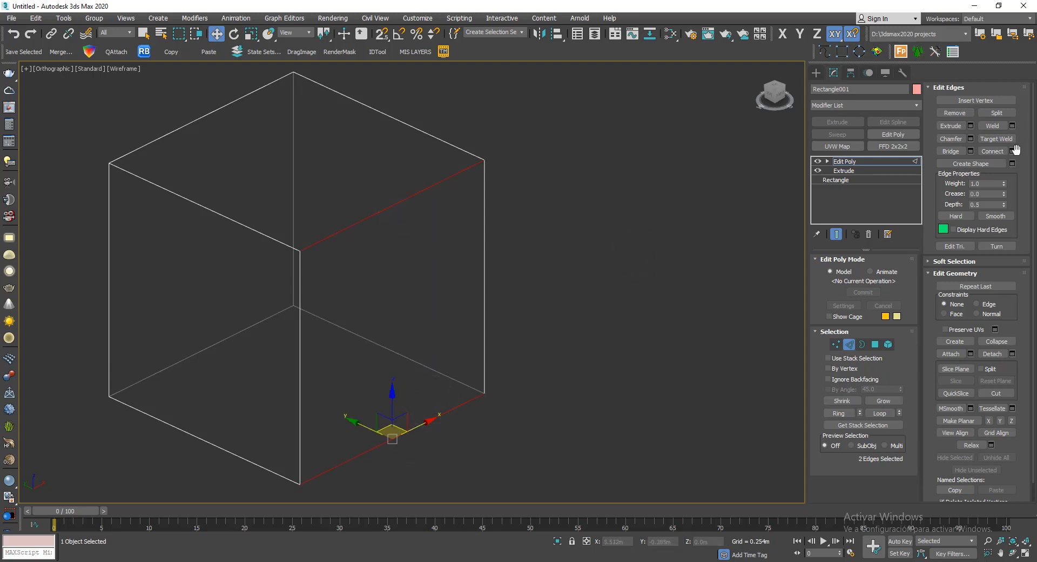
click(1013, 151)
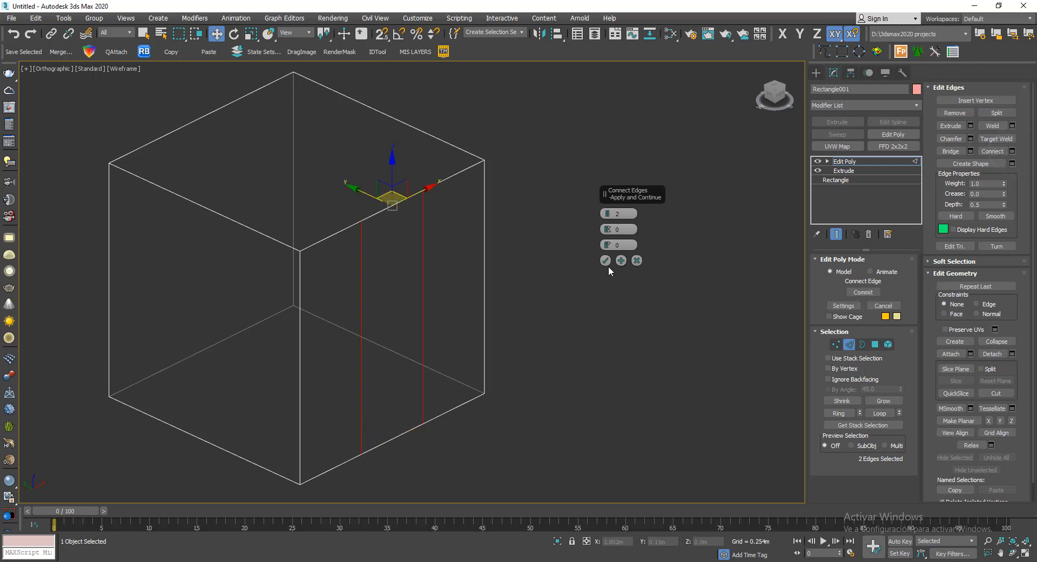
click(484, 243)
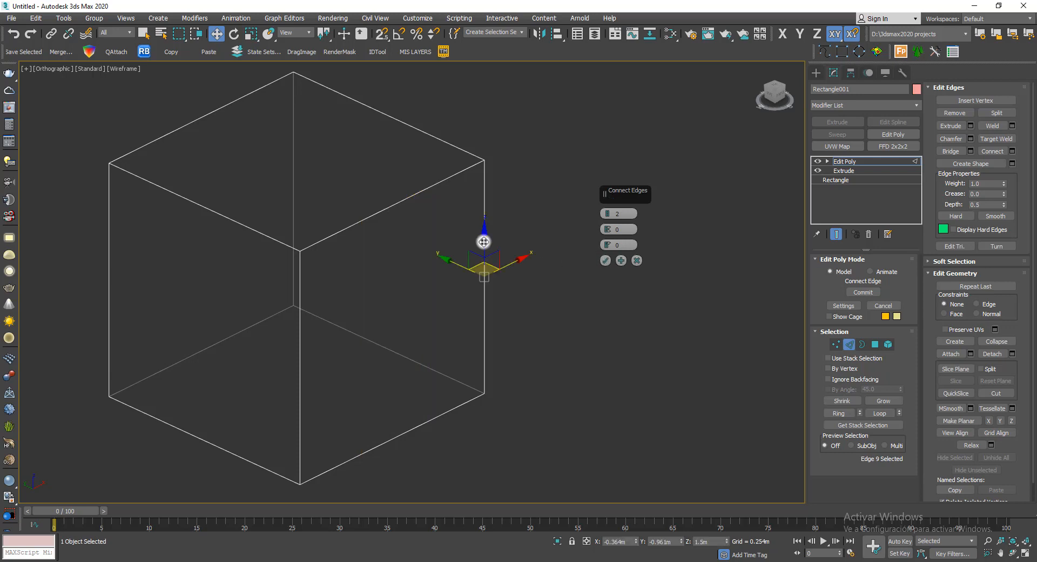
click(404, 201)
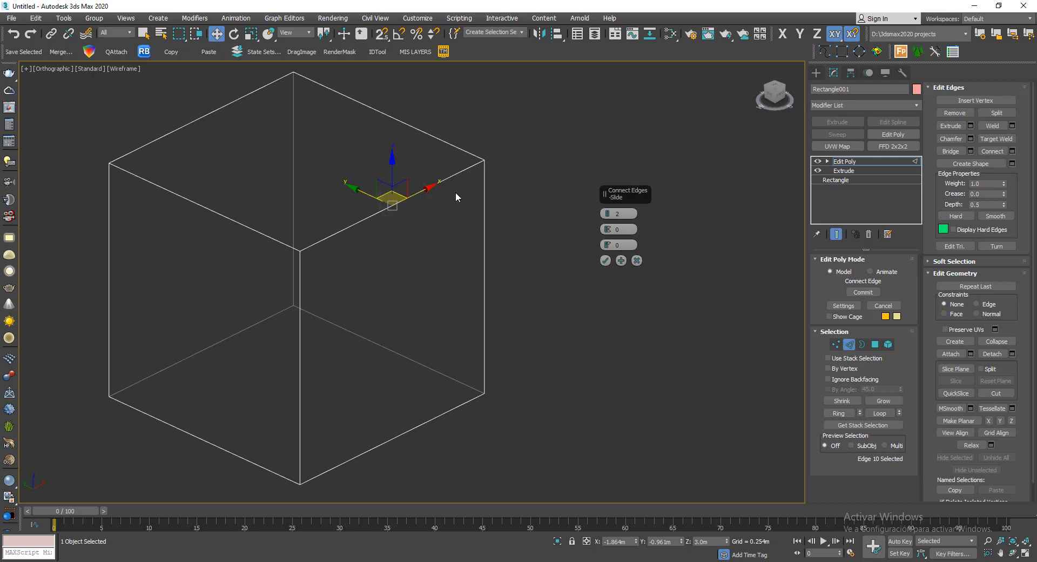
ctrl+click(389, 439)
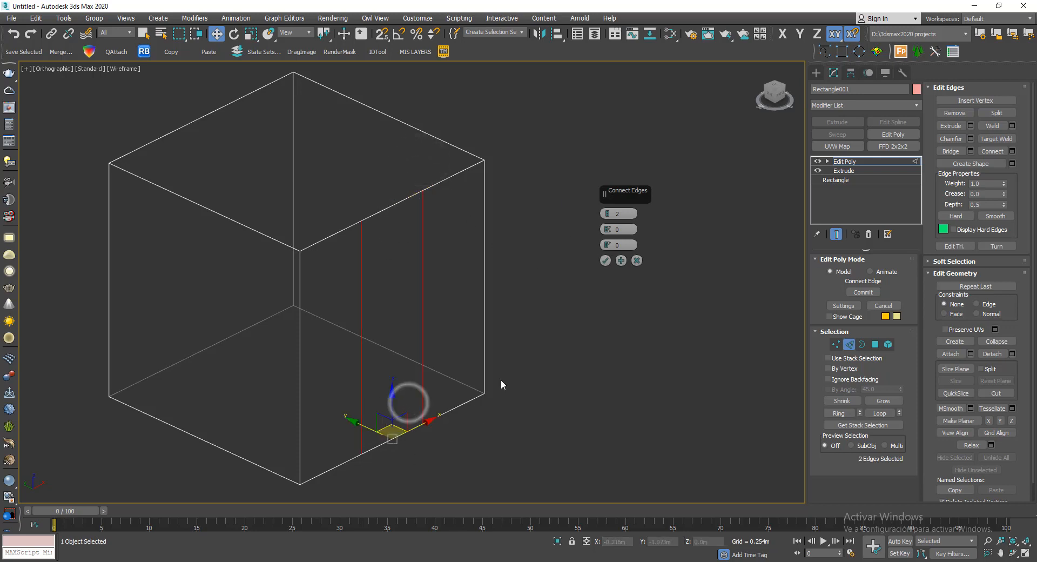
click(605, 218)
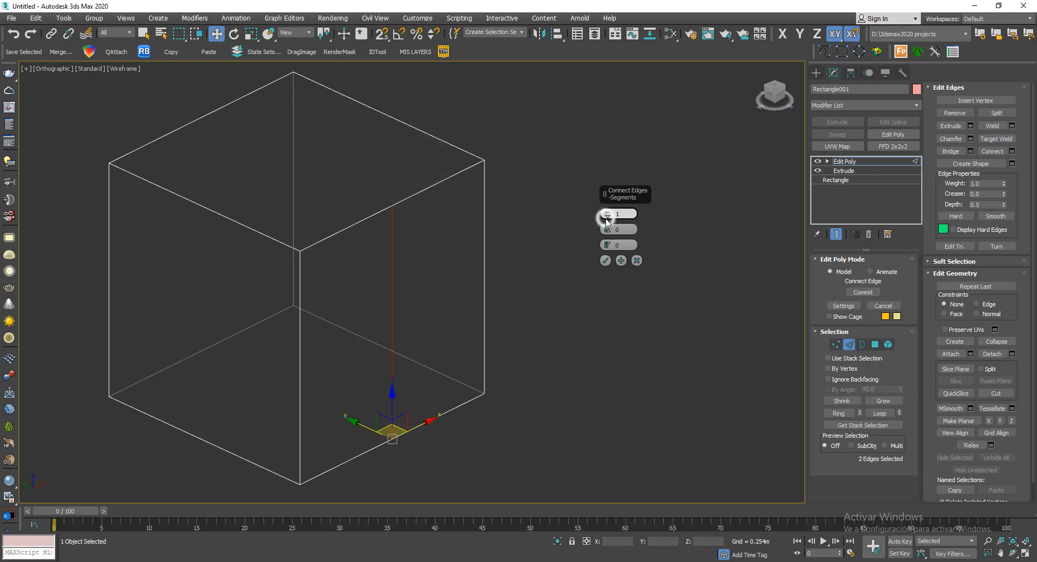
- Preview the connection between the front face's right vertical edge and its upper edge
click(487, 219)
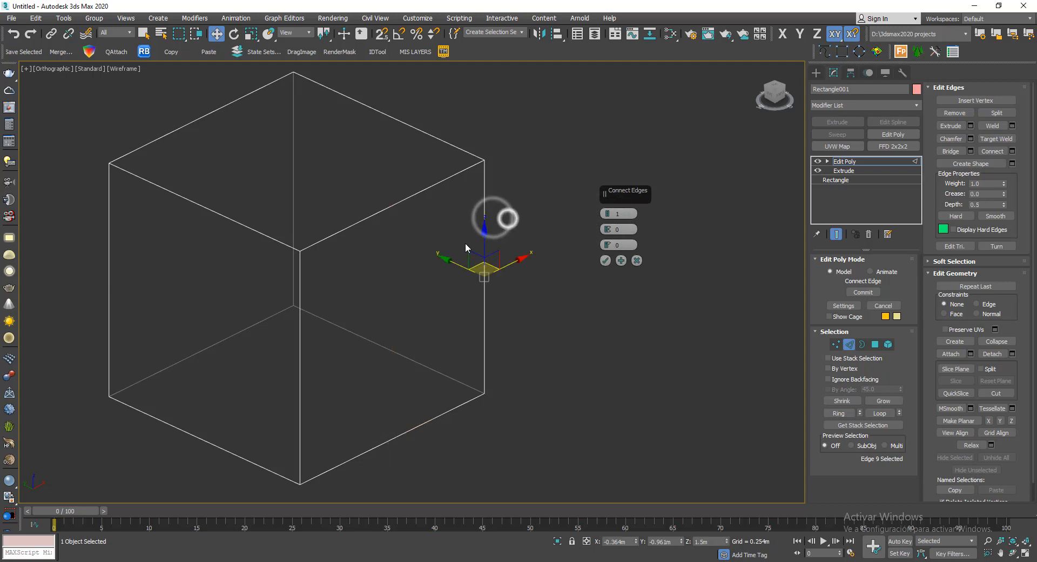
ctrl+click(406, 183)
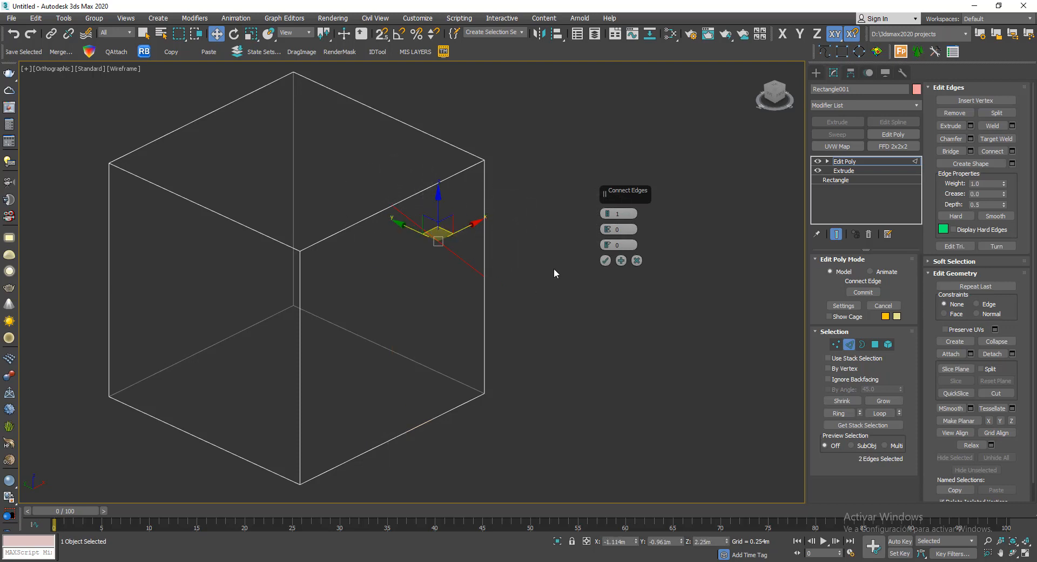
mouse_move(555, 269)
alt+middle_down()
mouse_move(523, 254)
mouse_move(556, 270)
alt+middle_up()
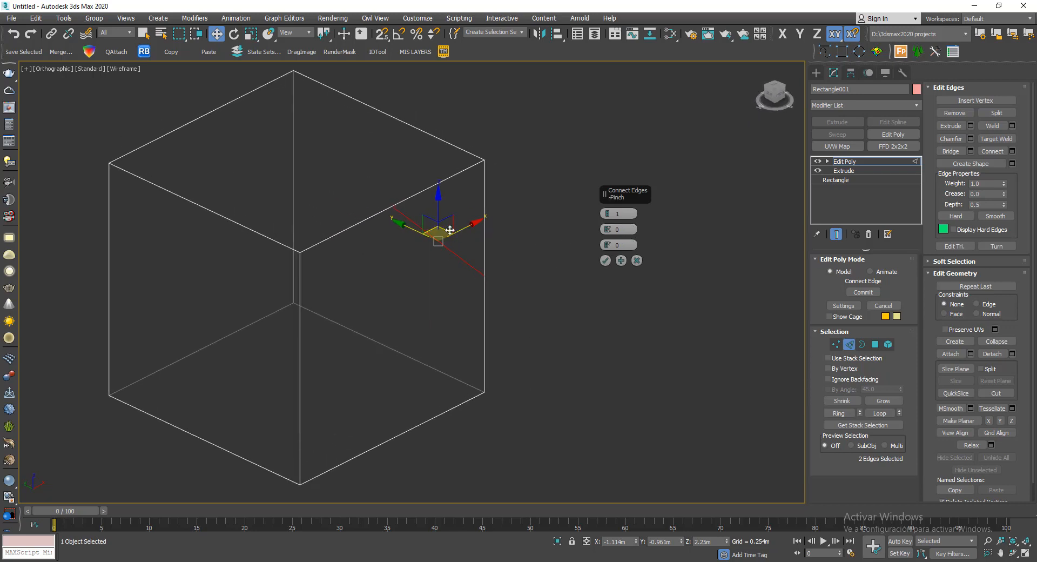
- Reselect the front face's upper and lower edges and apply the single-segment connection
drag(352, 226, 352, 227)
ctrl+drag(429, 400, 397, 445)
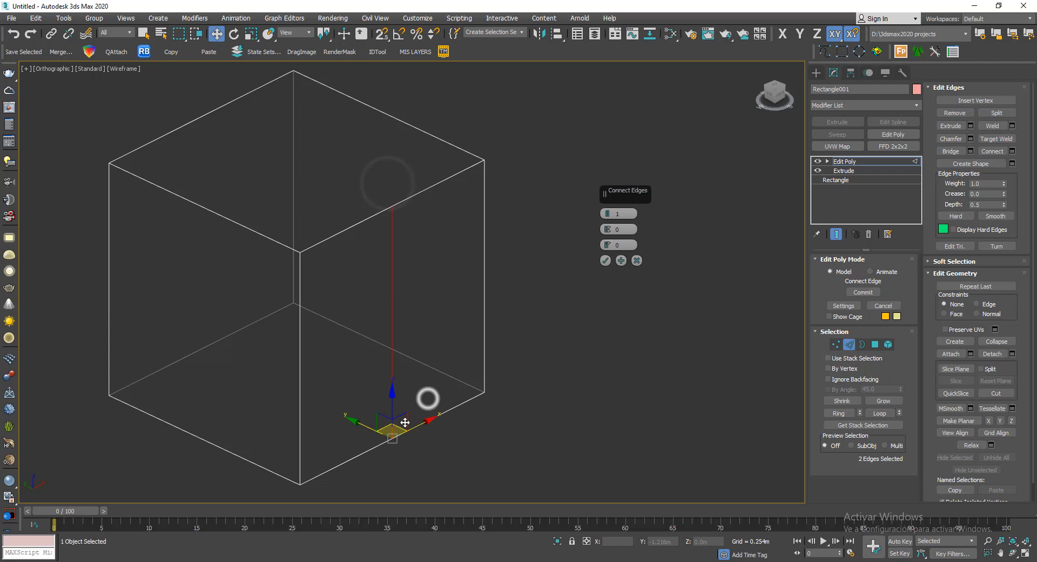
click(605, 260)
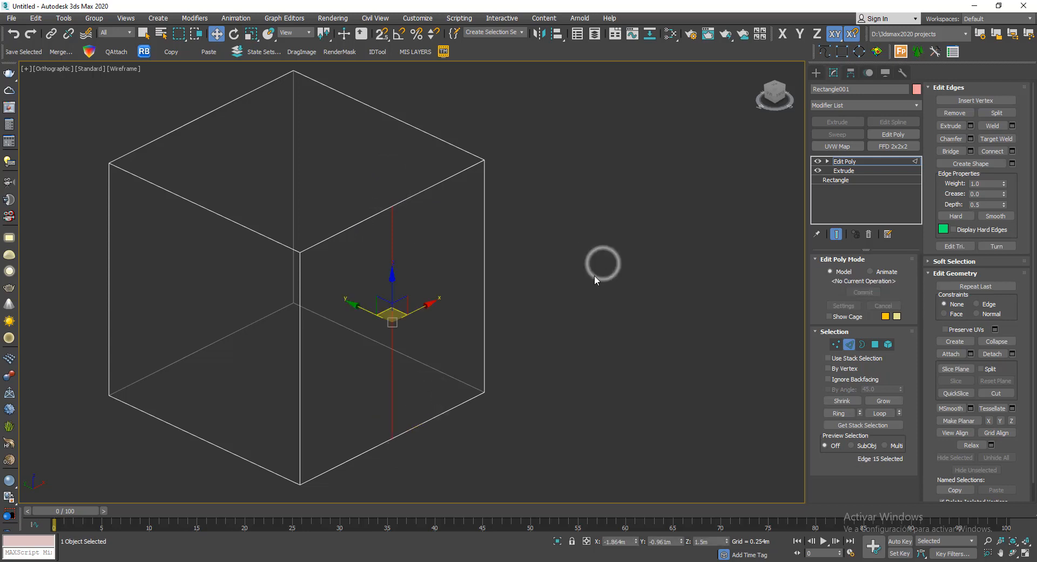
- Connect the front face's outer vertical edges with one horizontal segment, applying it while keeping Connect Edges active
mouse_move(594, 275)
alt+middle_down()
mouse_move(588, 262)
mouse_move(531, 261)
mouse_move(602, 261)
alt+middle_up()
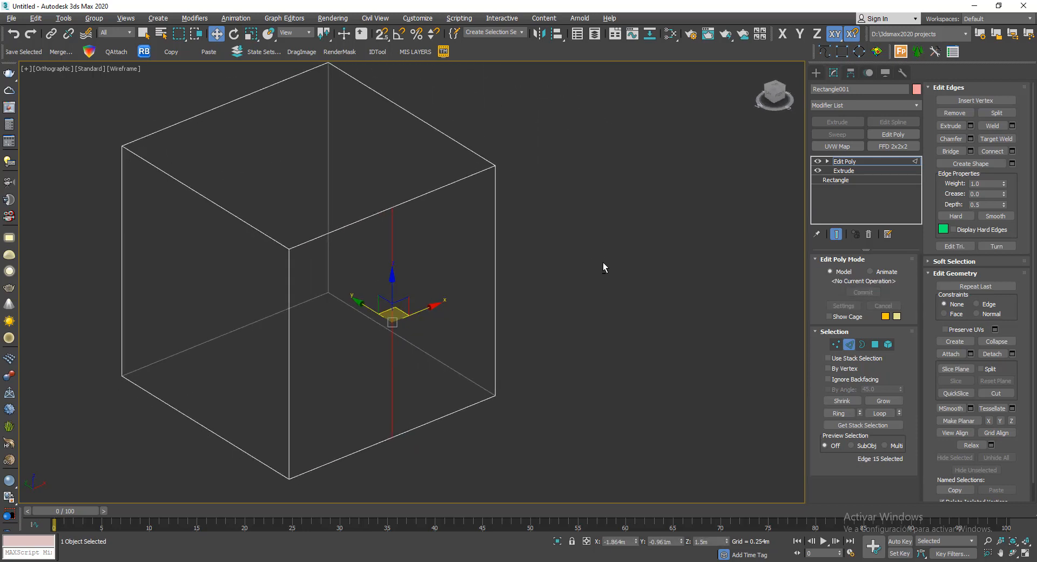
click(1013, 152)
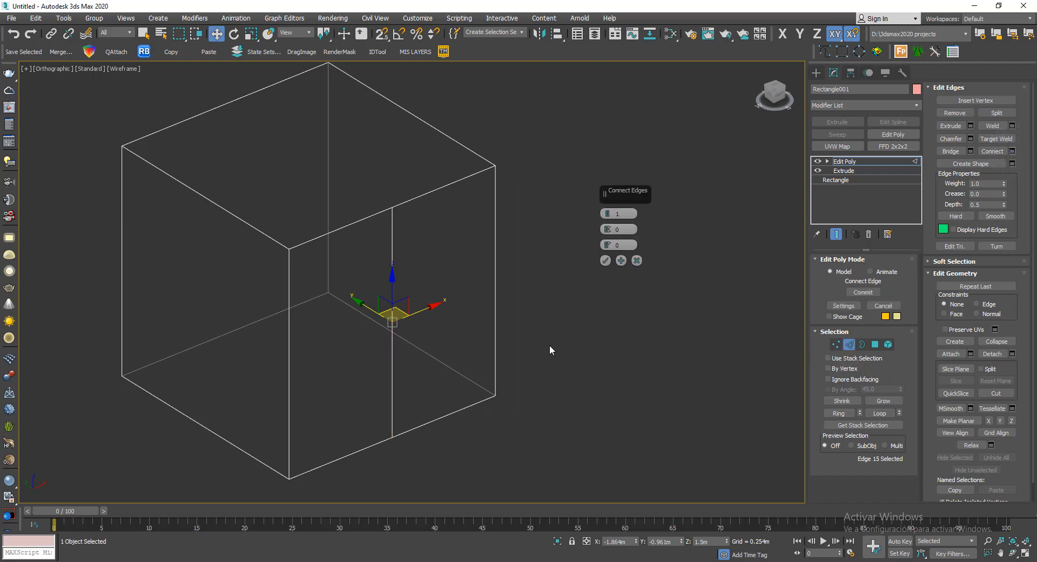
middle_drag(550, 346, 551, 337)
drag(471, 259, 472, 261)
click(394, 280)
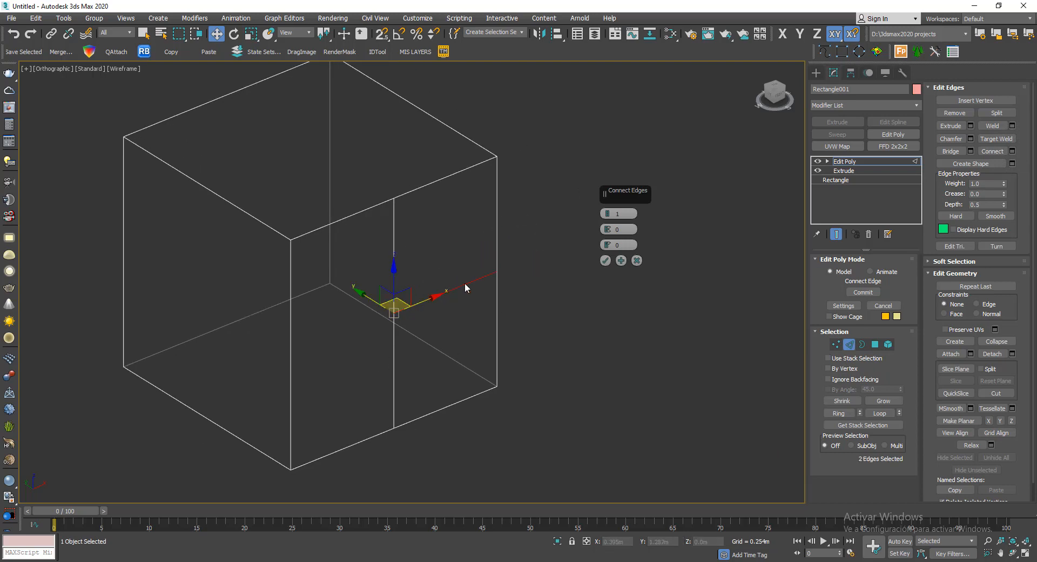
ctrl+drag(273, 361, 271, 373)
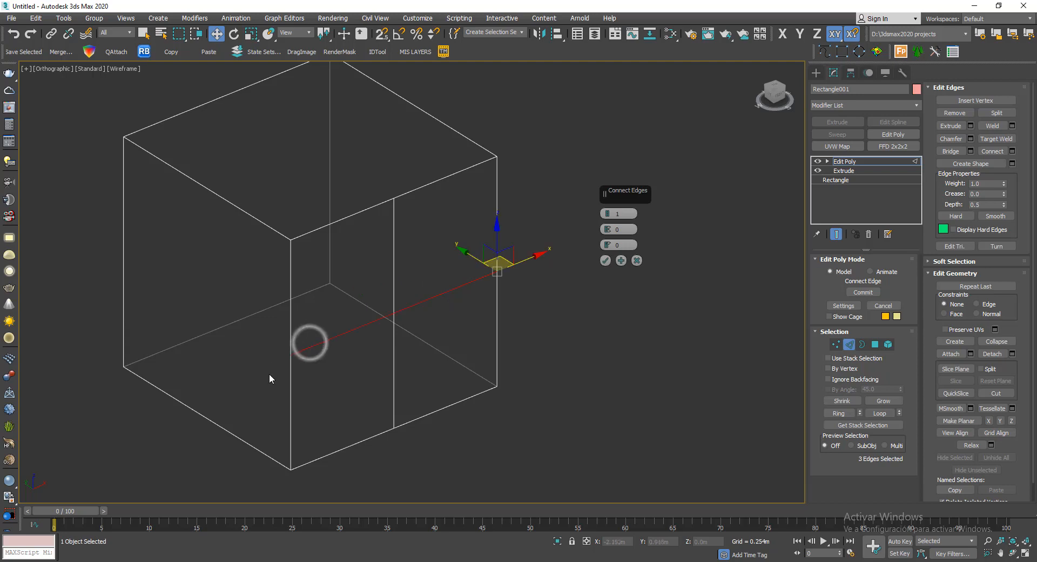
alt+middle_drag(478, 378, 465, 376)
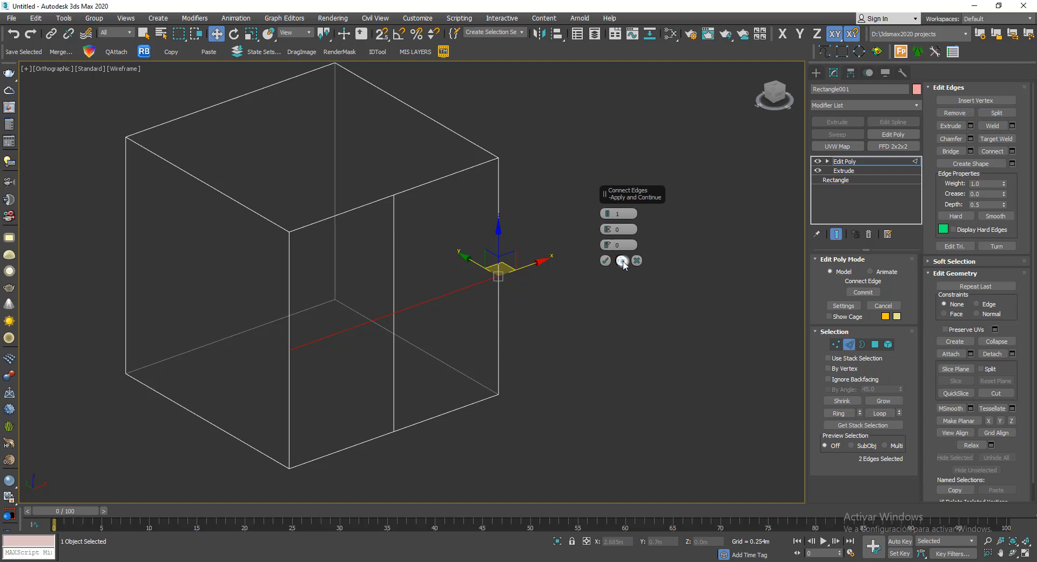
click(623, 261)
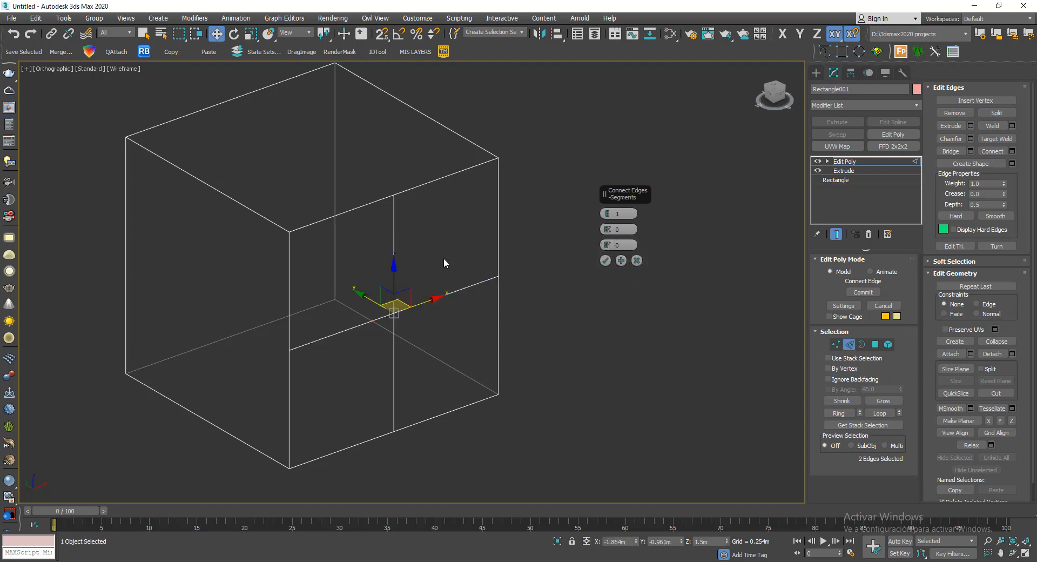
- Connect the upper and lower edges of the adjacent left face with one vertical segment and leave edge editing
click(440, 178)
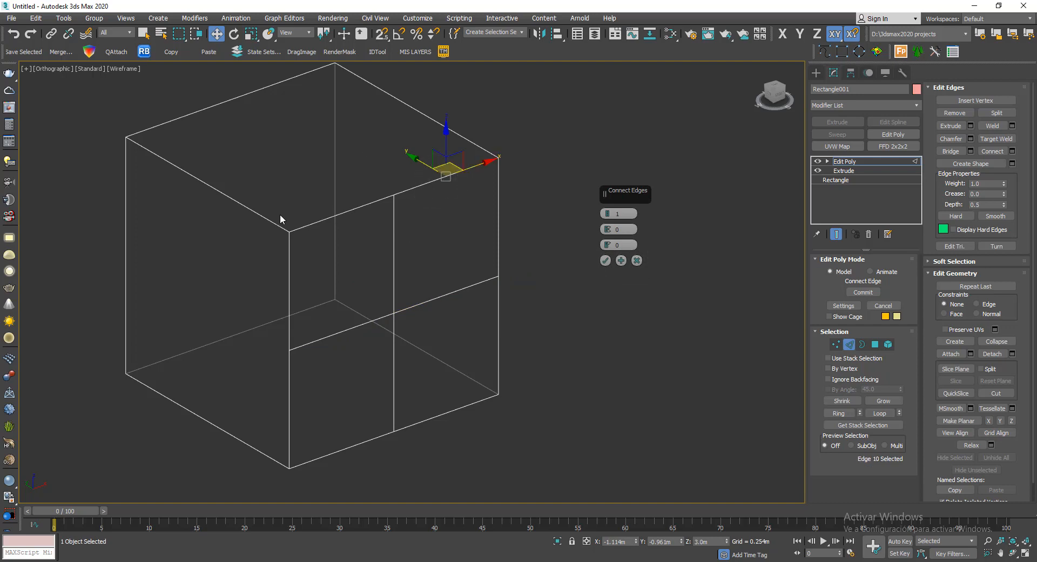
drag(195, 210, 195, 210)
ctrl+drag(236, 417, 205, 463)
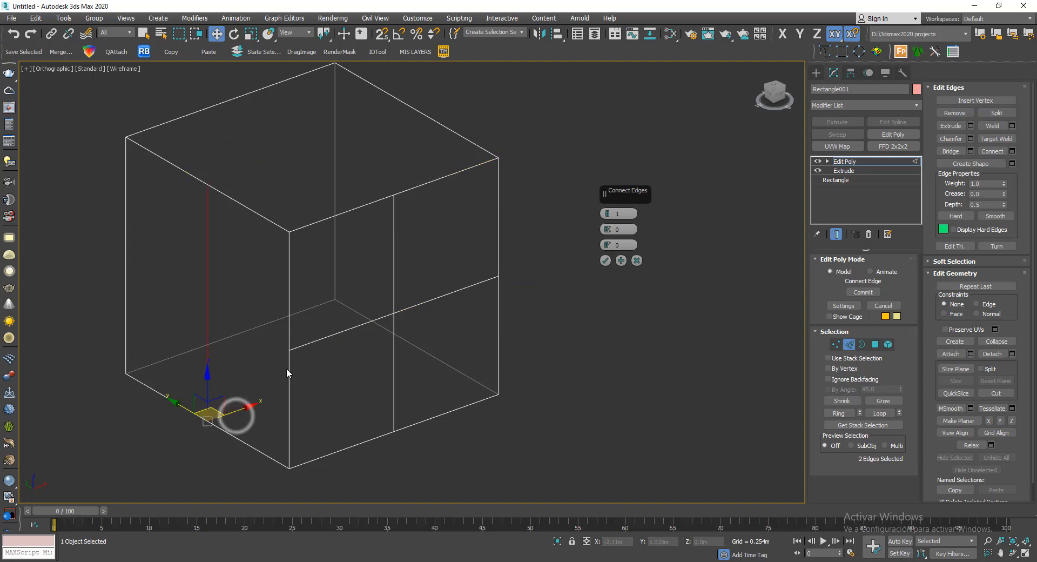
alt+middle_drag(373, 356, 556, 305)
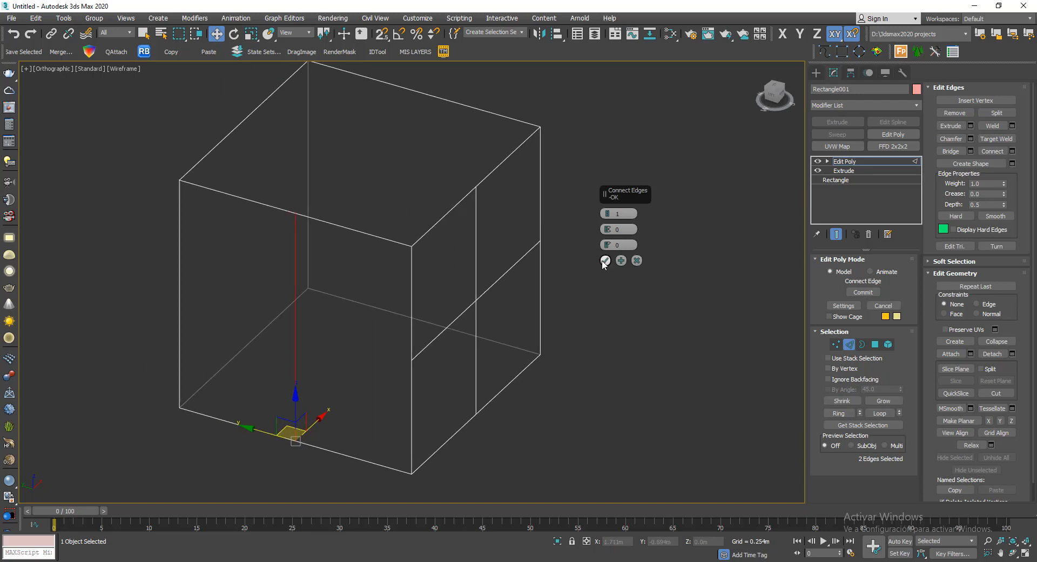
click(604, 262)
alt+middle_drag(604, 364, 630, 366)
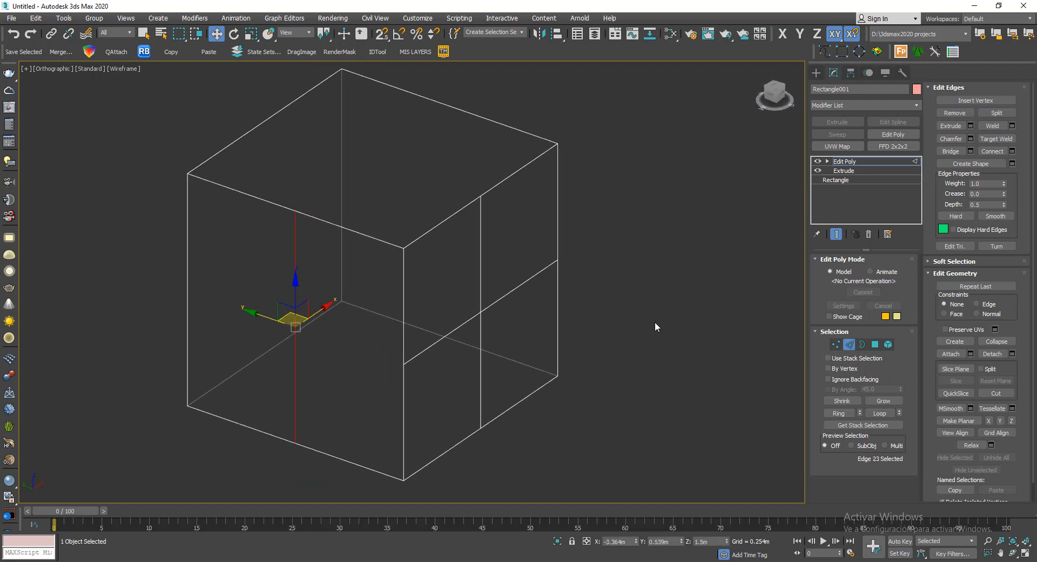
scroll(627, 265, down, 2)
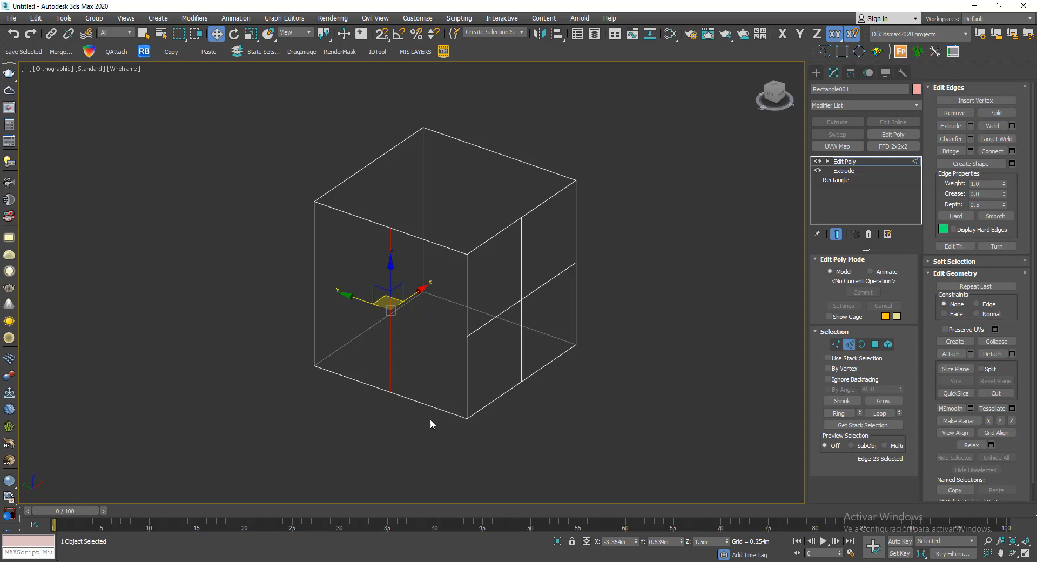
alt+middle_drag(430, 419, 573, 351)
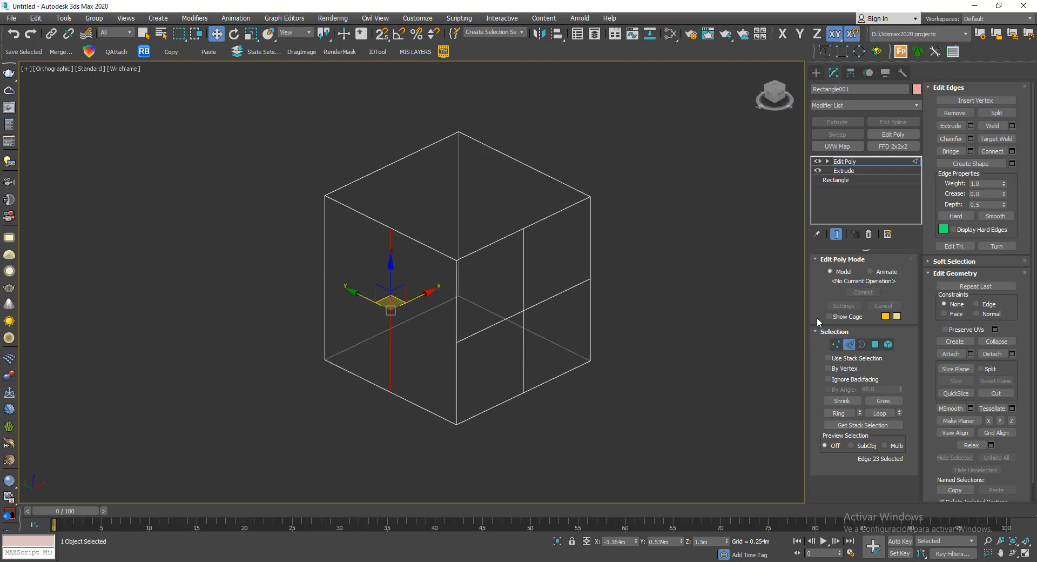
click(850, 345)
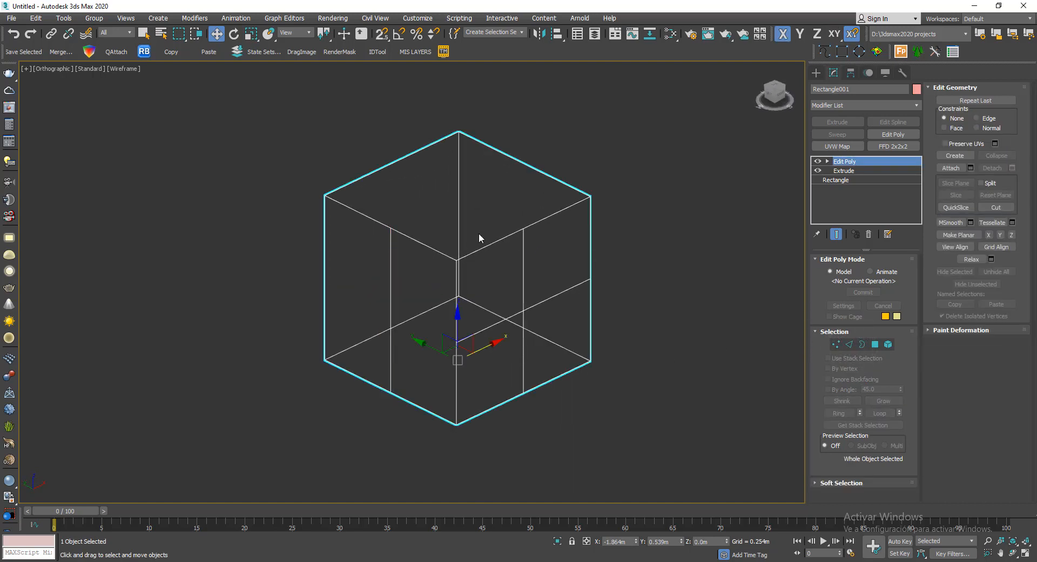
- Draw a 1.5 m by 1.5 m rectangle in the Front view, snapped to the front face's upper-right quadrant
alt+middle_drag(373, 174, 475, 281)
alt+middle_drag(565, 340, 534, 316)
key(f)
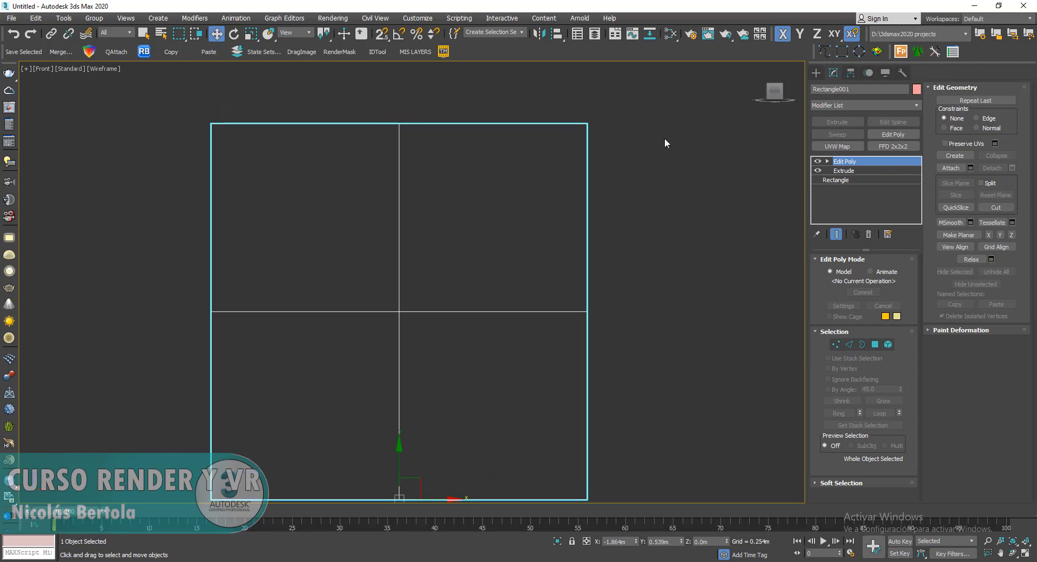
scroll(665, 139, down, 2)
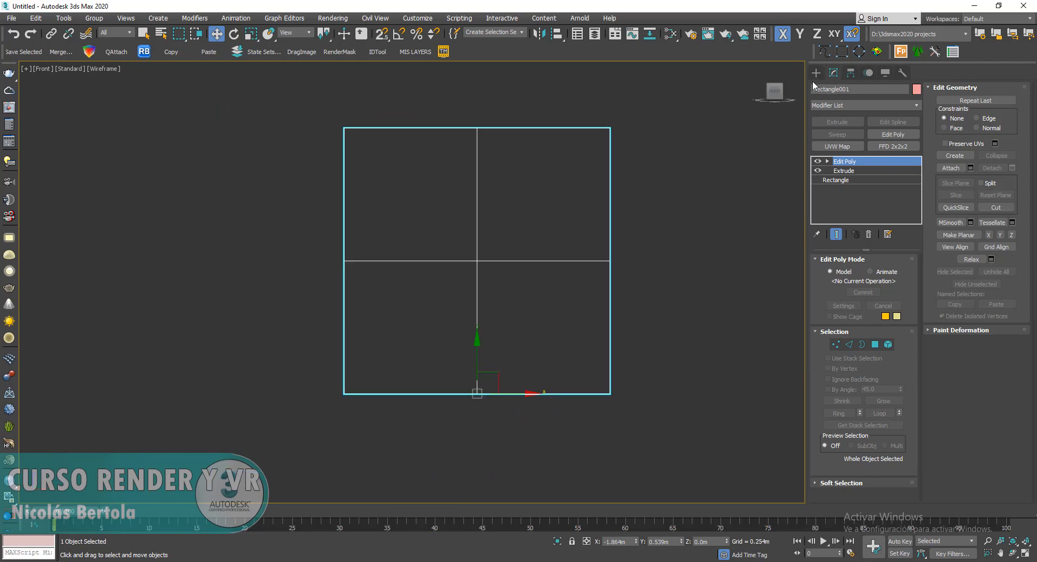
click(842, 51)
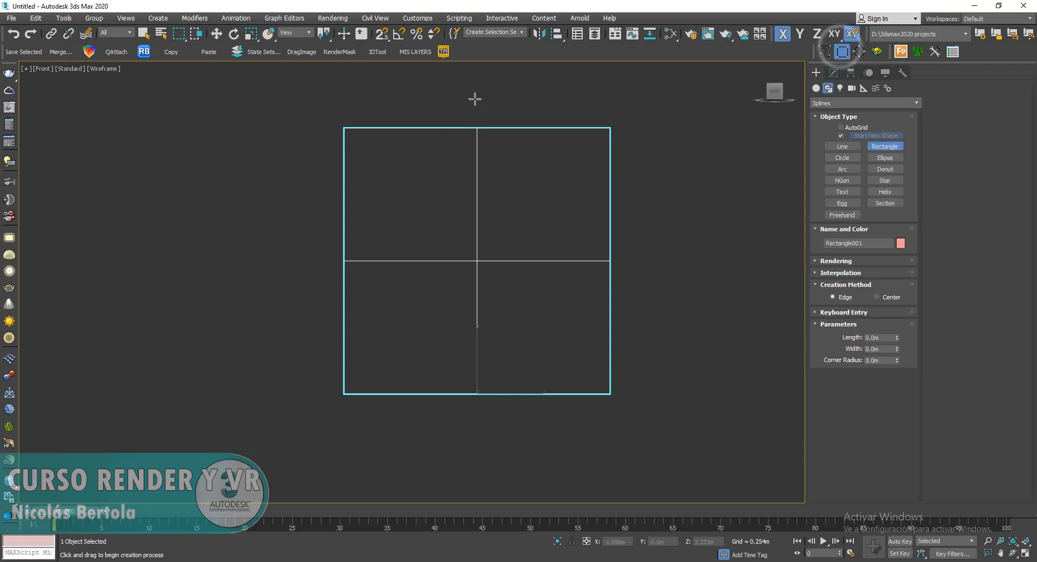
key(s)
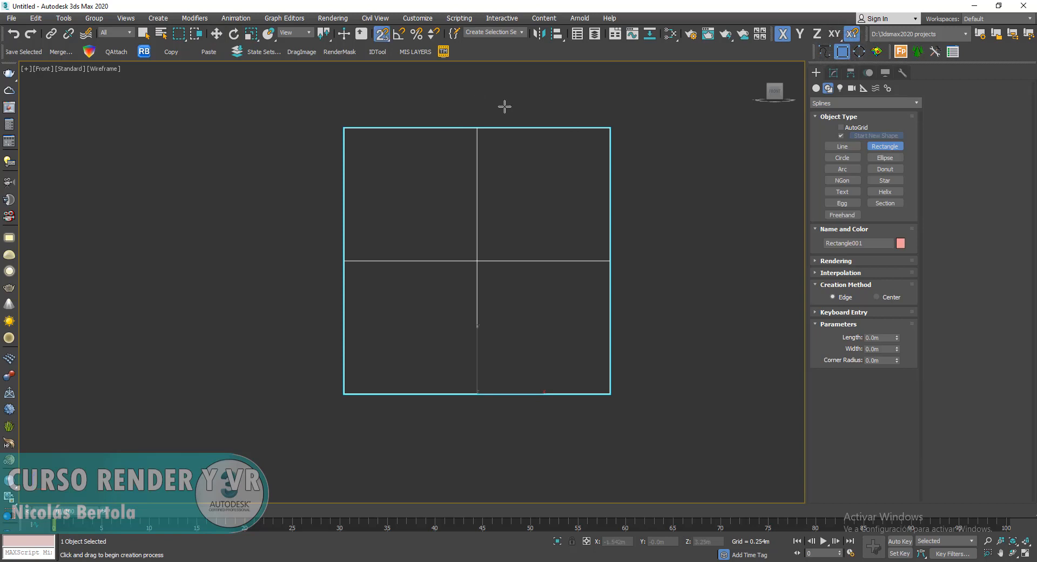
drag(477, 128, 612, 261)
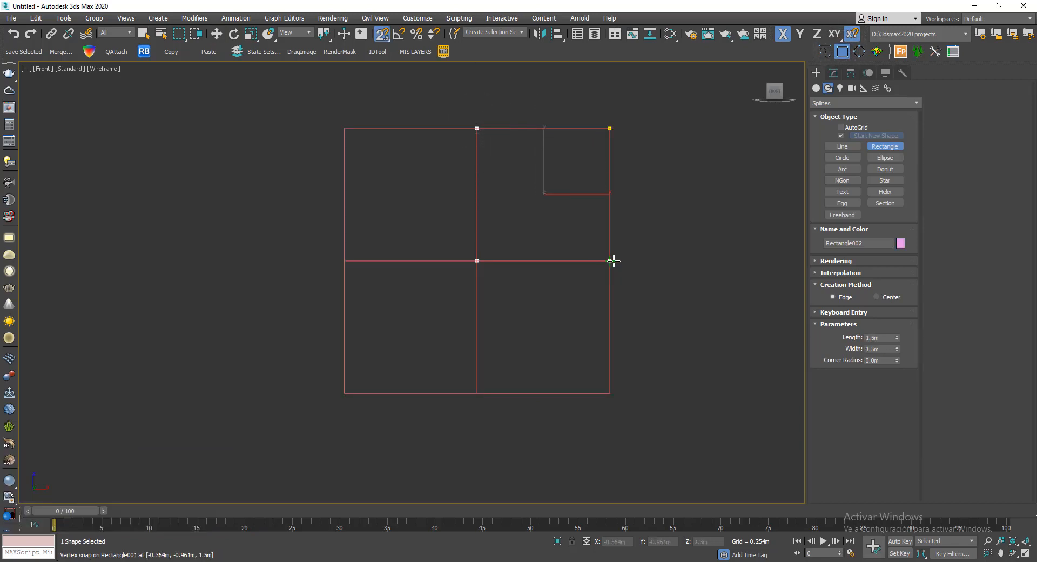
- Move the new rectangle along X clear of the cube's right side, to about X 1.384 m
middle_drag(696, 203, 541, 213)
key(w)
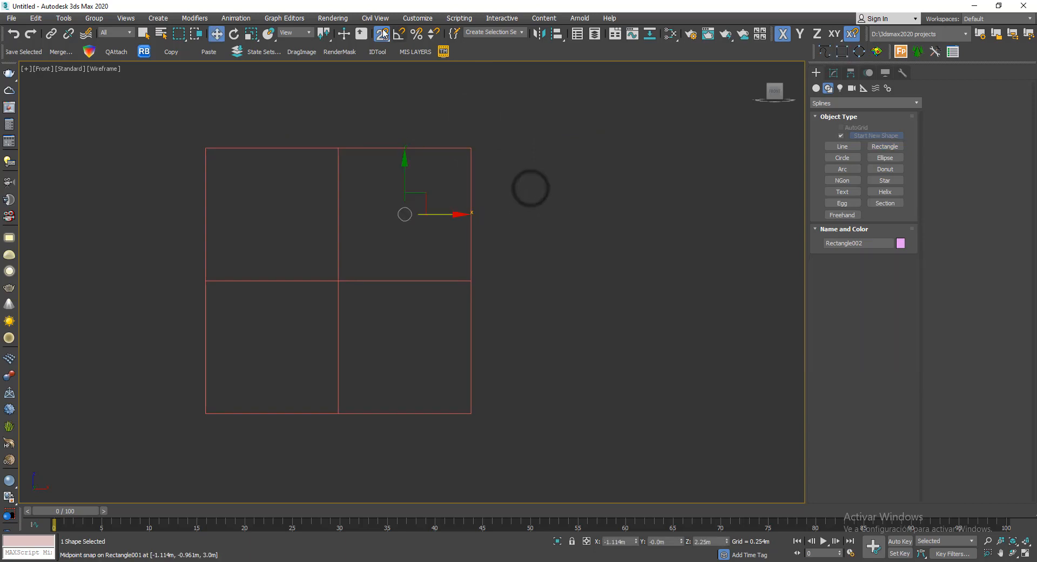
drag(446, 215, 667, 215)
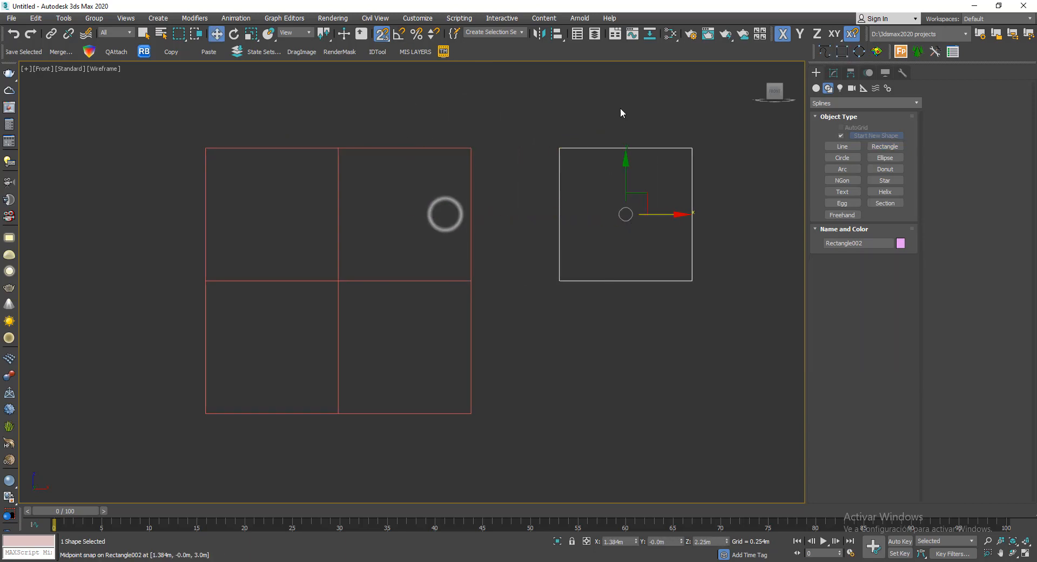
- Check the length and width parameters of the rectangle beside the cube, and delete the rectangle
click(833, 74)
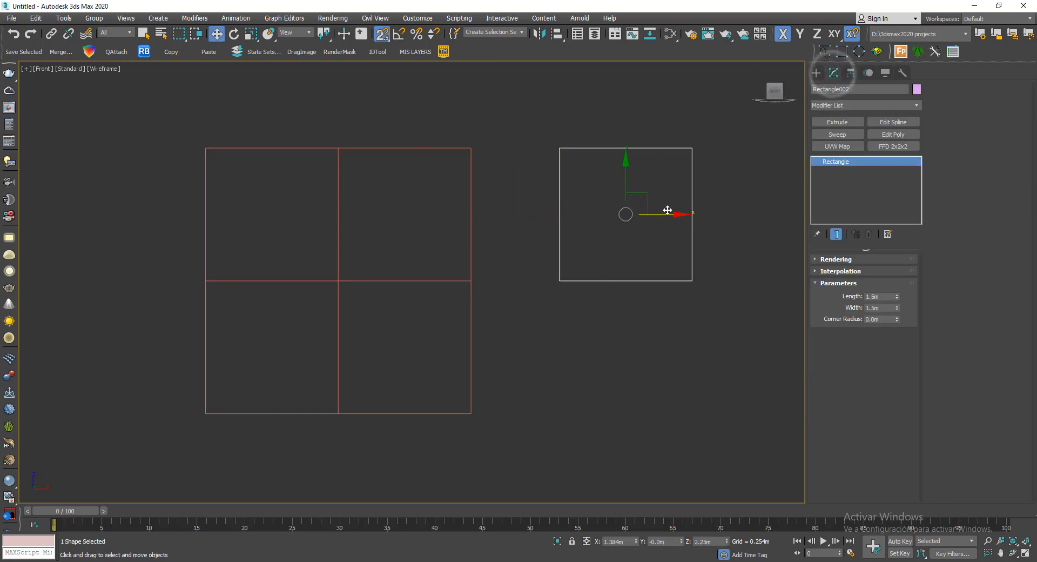
double_click(881, 307)
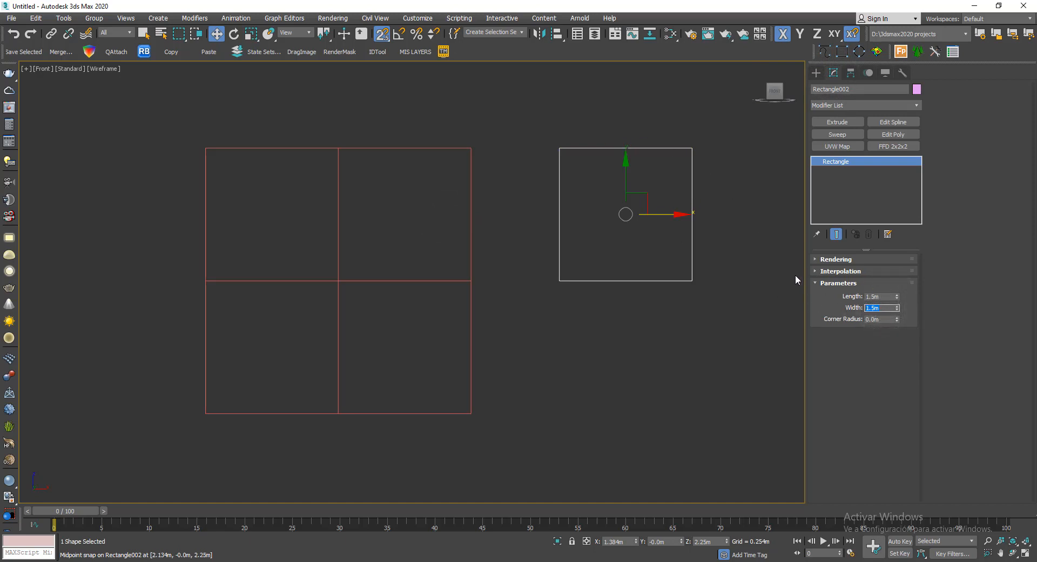
middle_drag(725, 180, 709, 179)
key(Delete)
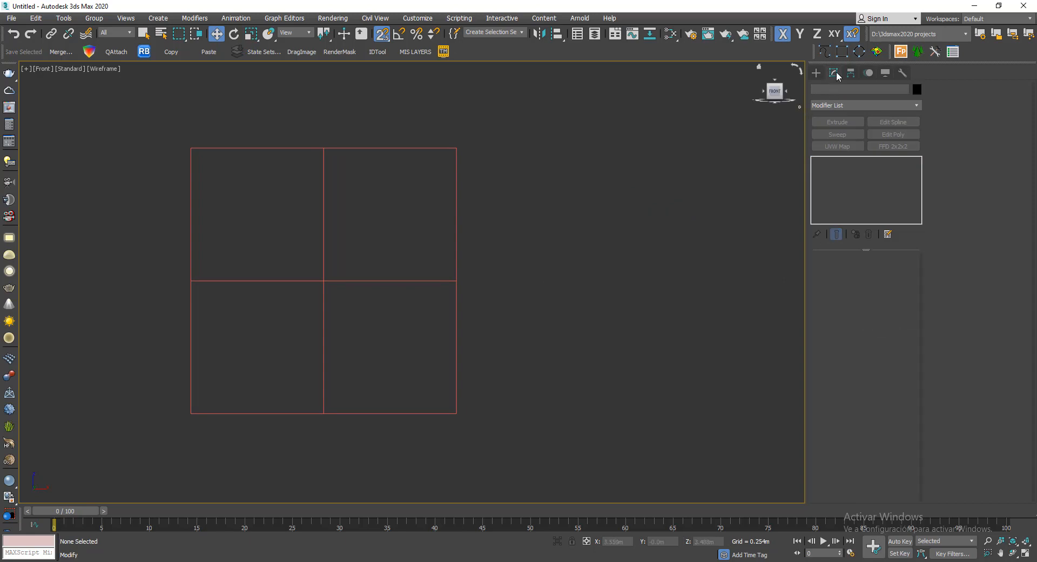
- Create a Tape helper snapped from the midpoint of the front face's upper edge to its upper-right corner
click(818, 73)
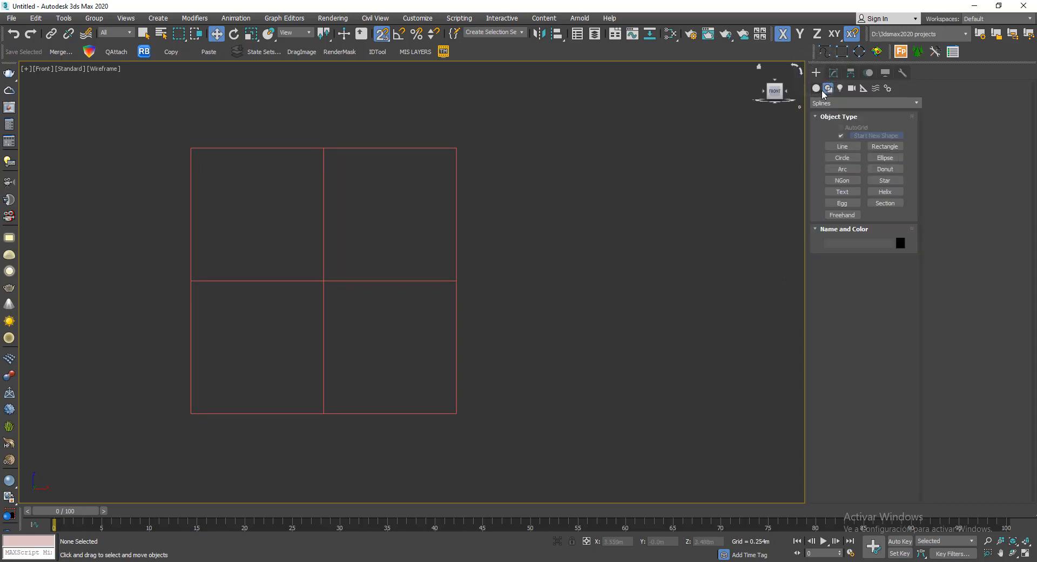
click(863, 89)
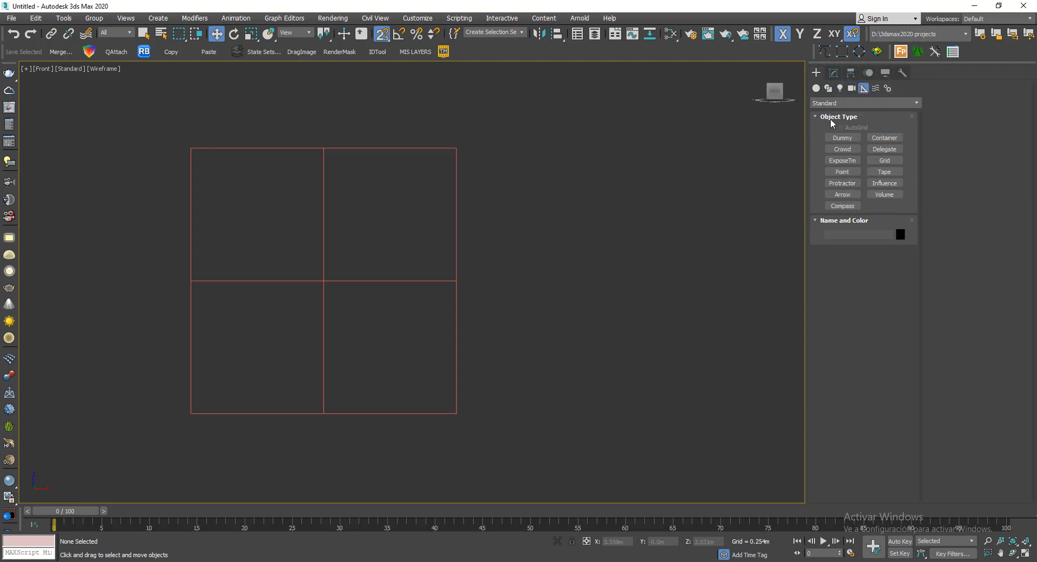
click(886, 172)
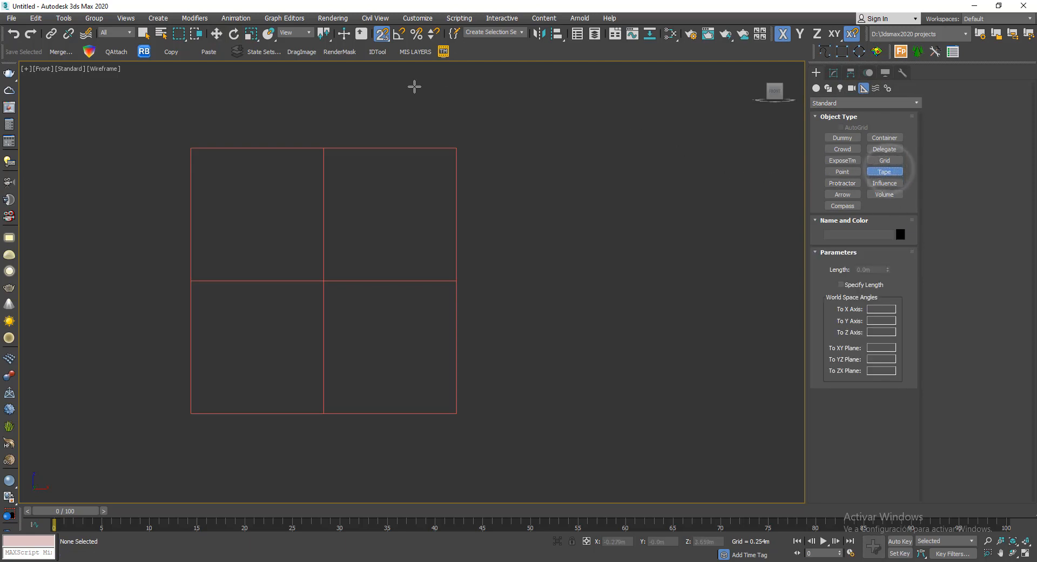
drag(323, 145, 458, 148)
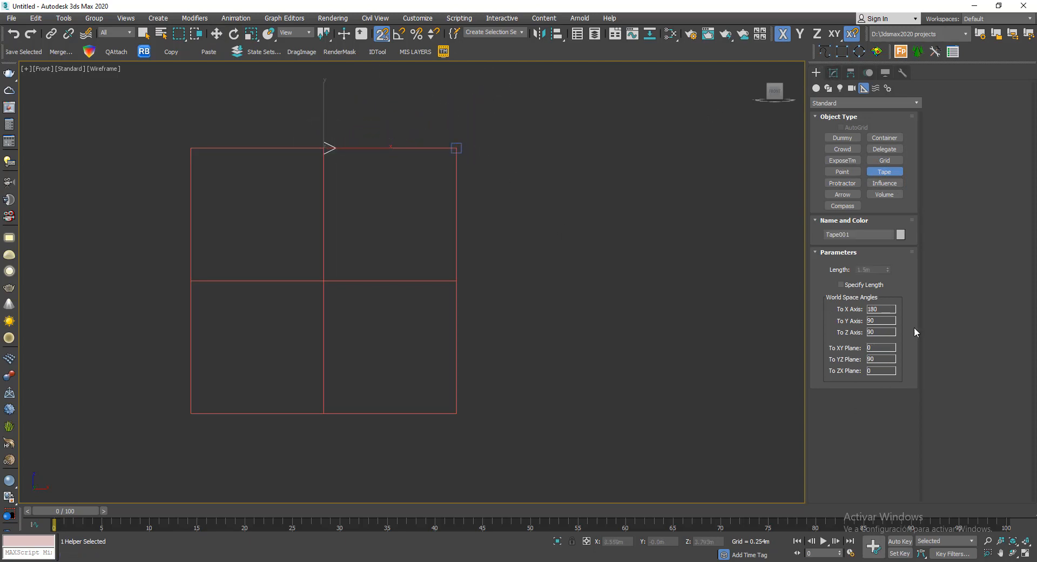
- Enable Specify Length for the tape helper and set its length to 1 m
click(833, 72)
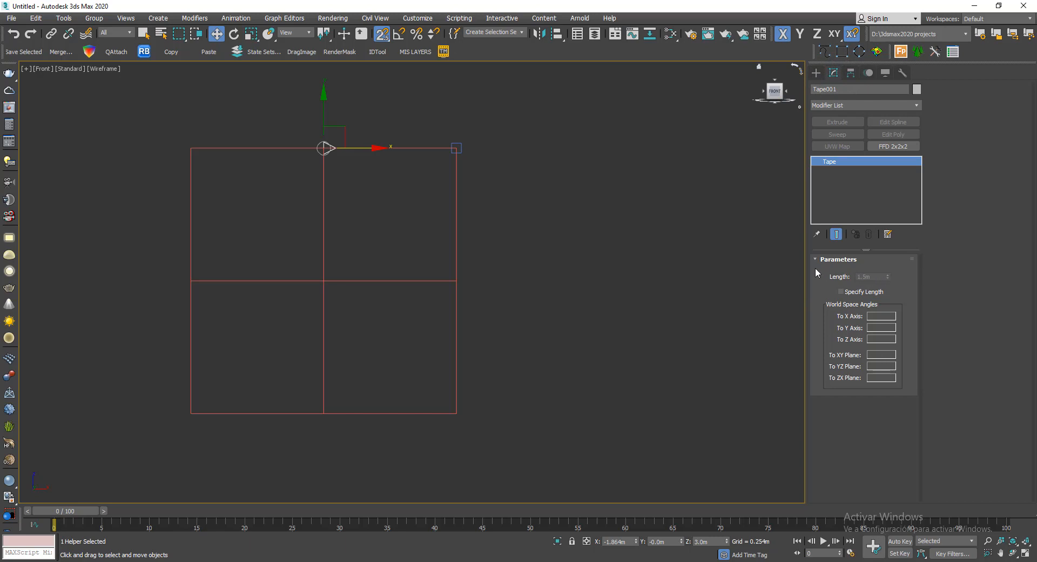
click(858, 294)
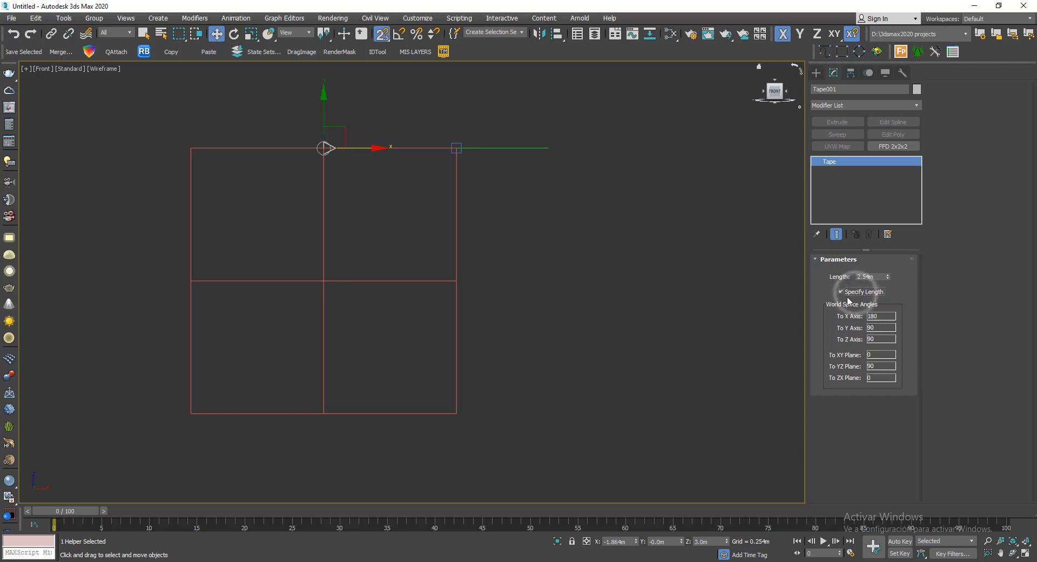
double_click(881, 277)
text(1)
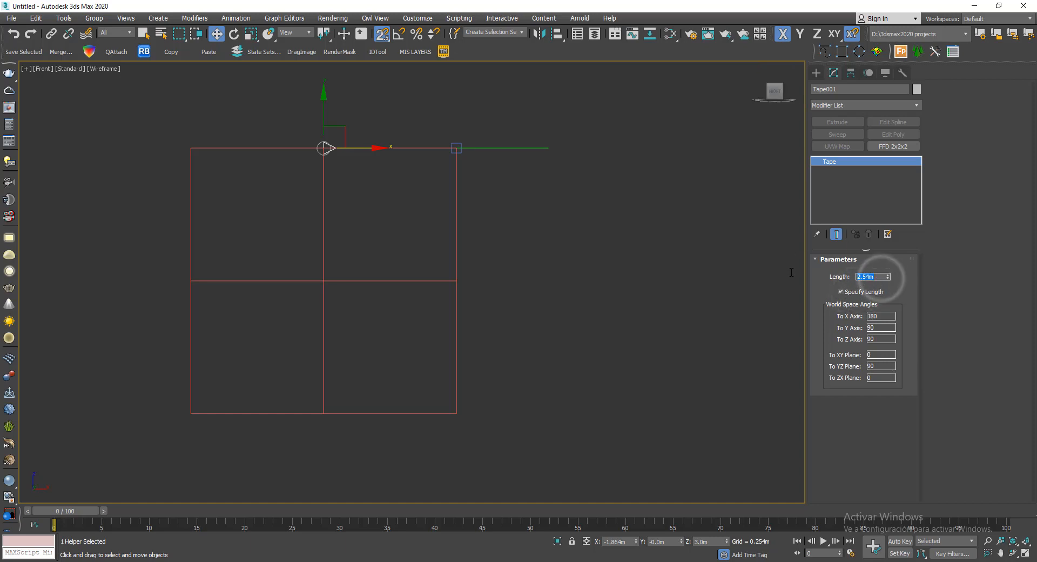
key(Return)
- Select the tape helper together with its target and move both up along Y, clear of the front face's upper edge
right_click(552, 150)
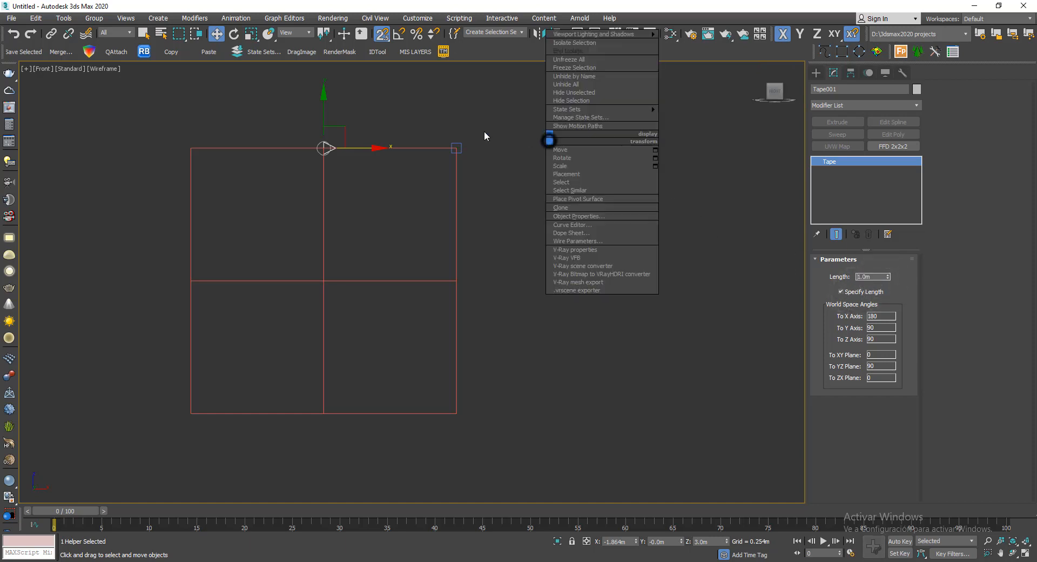
click(586, 151)
click(362, 79)
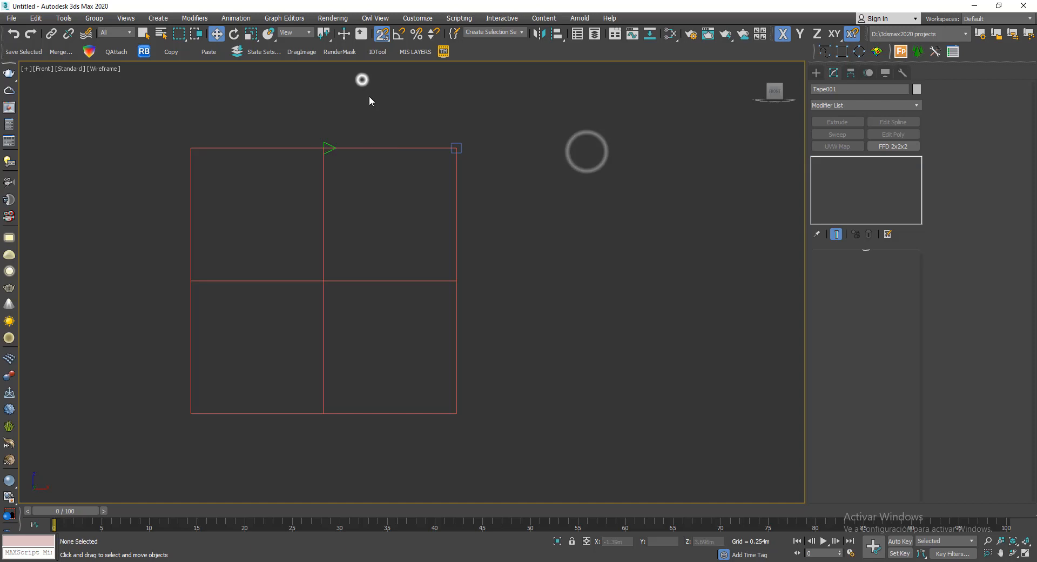
click(326, 147)
drag(324, 105, 325, 149)
click(332, 97)
drag(205, 92, 512, 187)
middle_drag(449, 164, 470, 222)
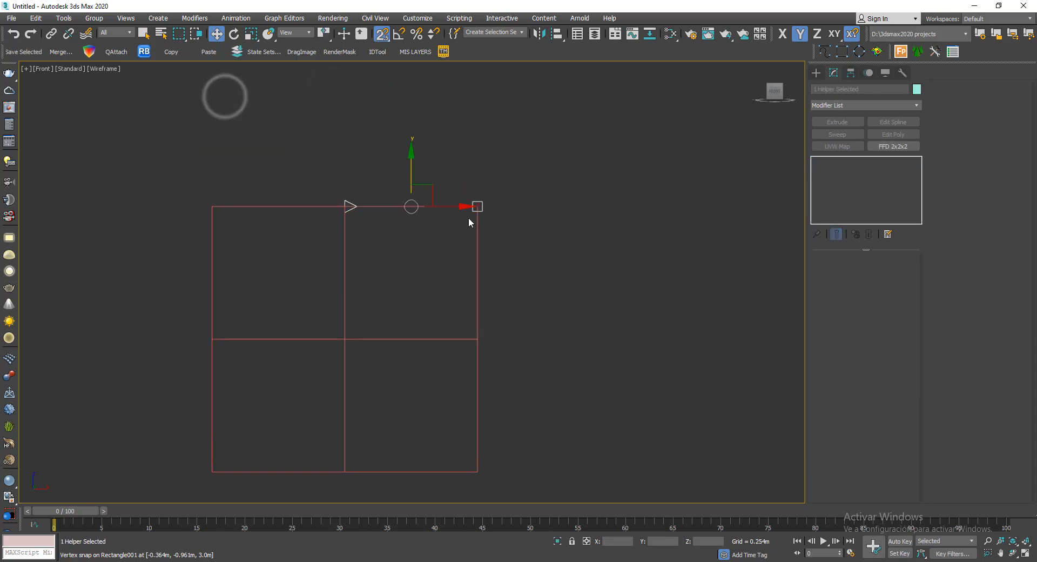
drag(409, 169, 411, 138)
click(542, 197)
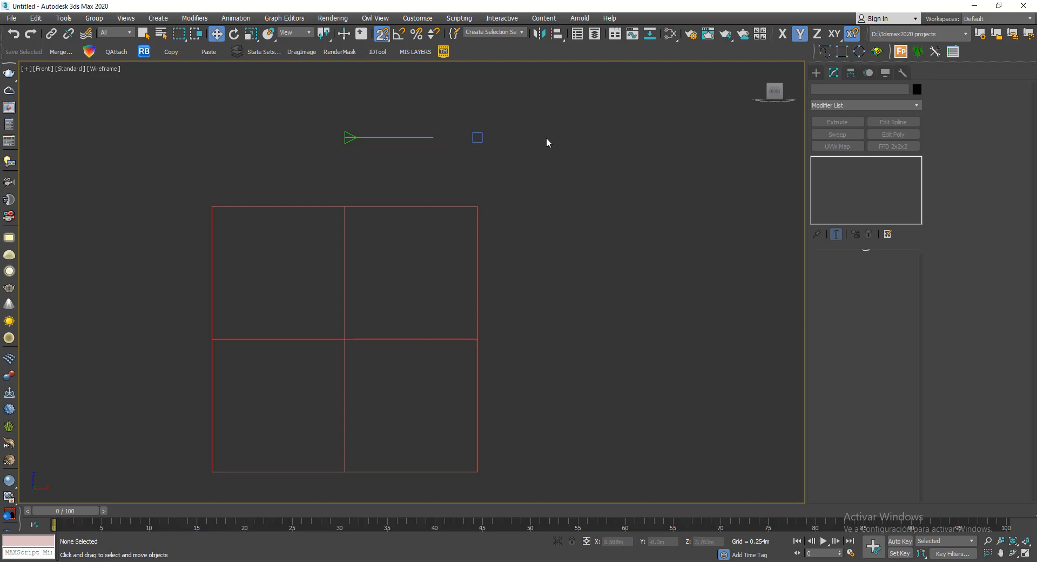
- Select the tape helper and its target above the cube and delete them
drag(287, 154, 286, 158)
scroll(401, 110, down, 2)
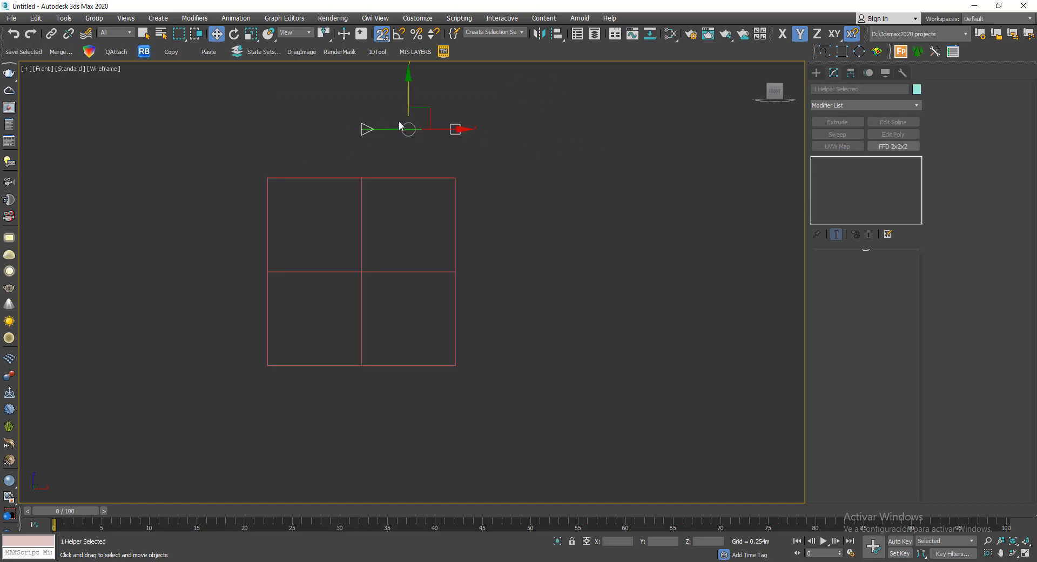
alt+middle_drag(448, 155, 533, 184)
key(Delete)
- Show the cube shaded with edged faces in an orthographic view of its divided front and left faces
key(F3)
key(F4)
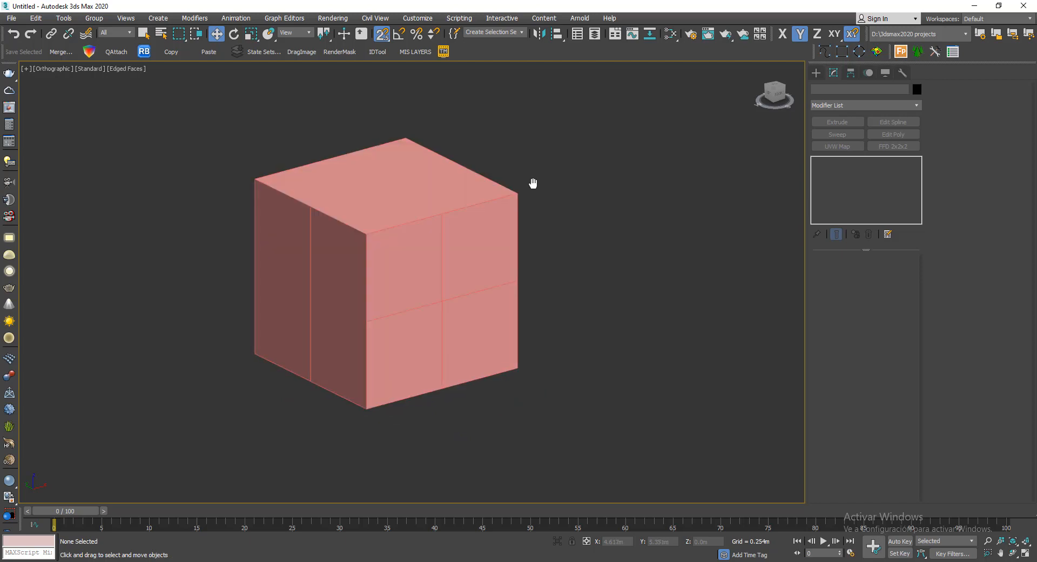
key(F3)
key(F3)
key(F4)
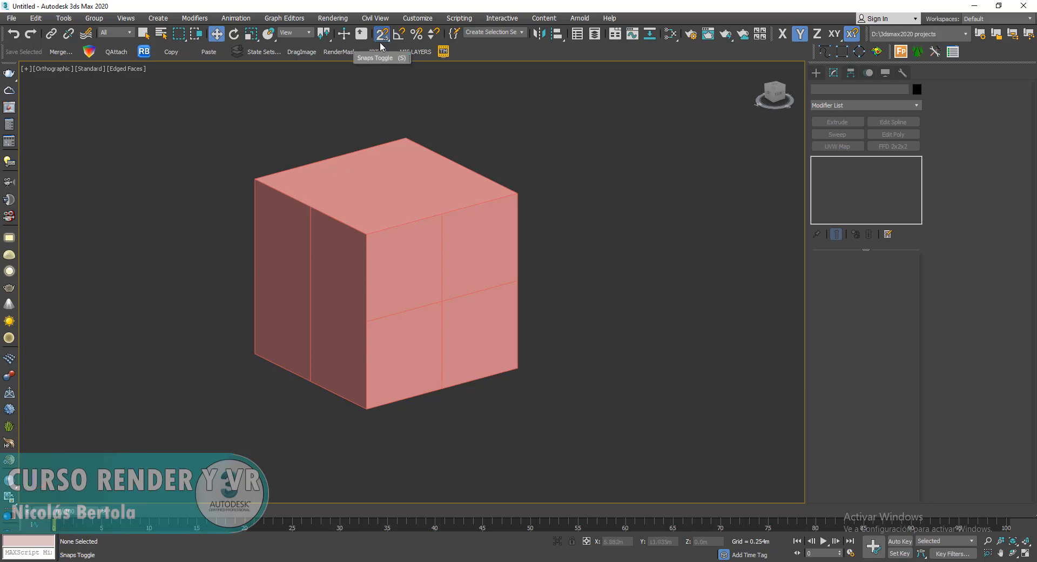
- Toggle Angle Snap on and off, and disable the 2.5D snapping
click(398, 37)
key(a)
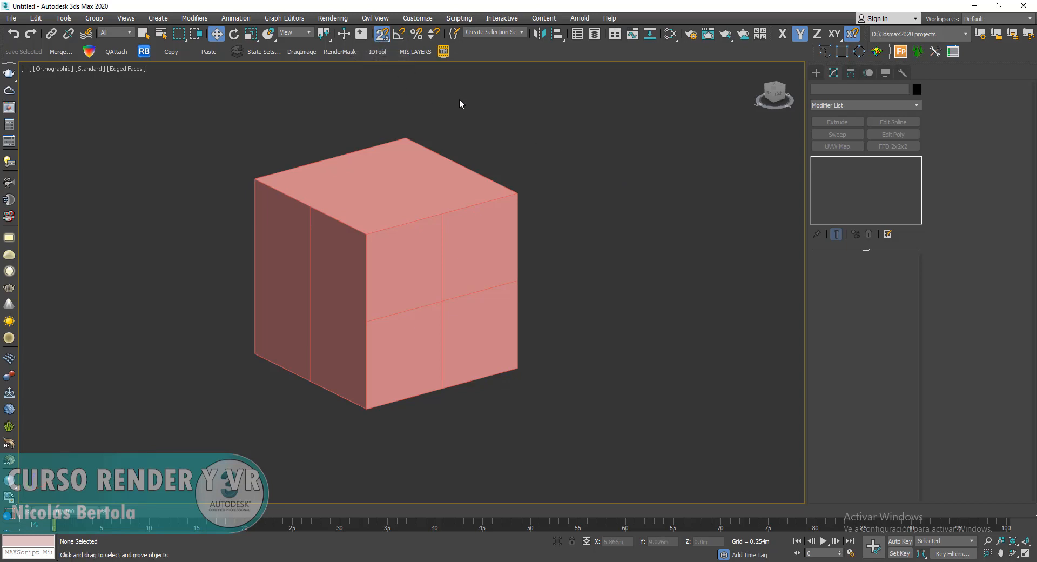
key(s)
right_click(605, 195)
click(603, 192)
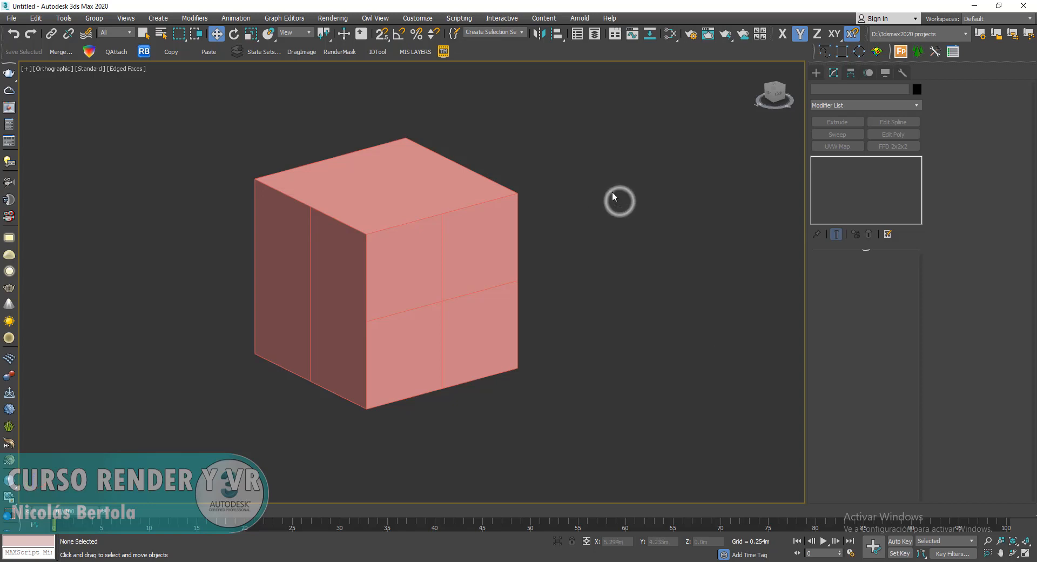
- Select the cube and try a slanted QuickSlice across its top and undivided side face, and undo the slice
click(408, 199)
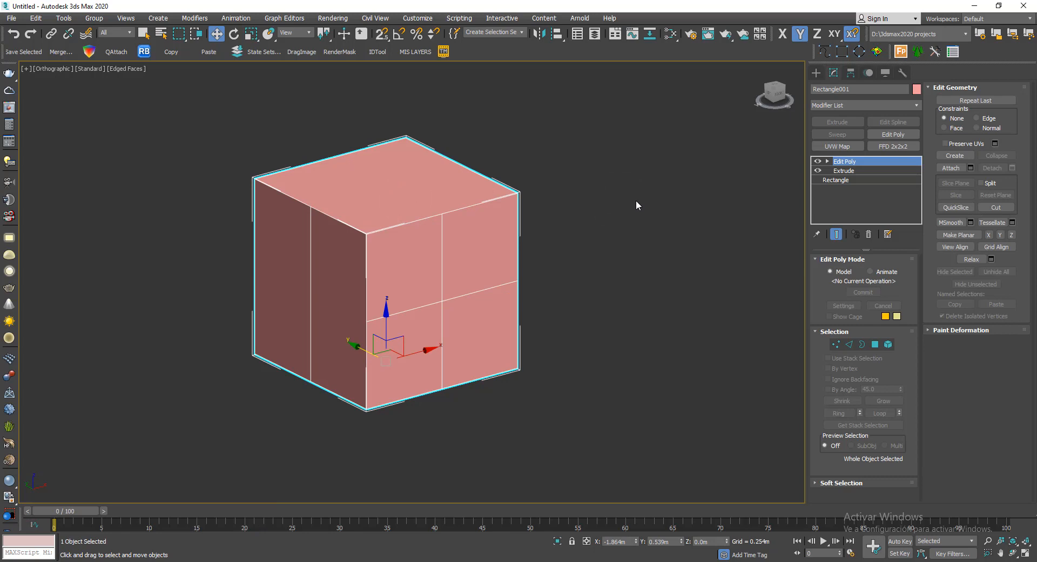
alt+middle_drag(636, 206, 599, 186)
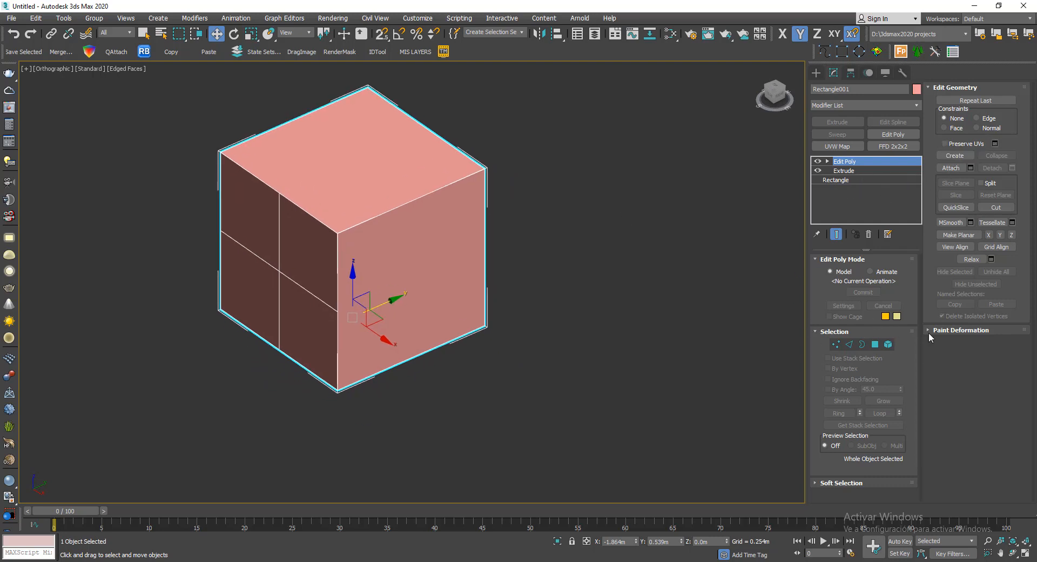
click(955, 208)
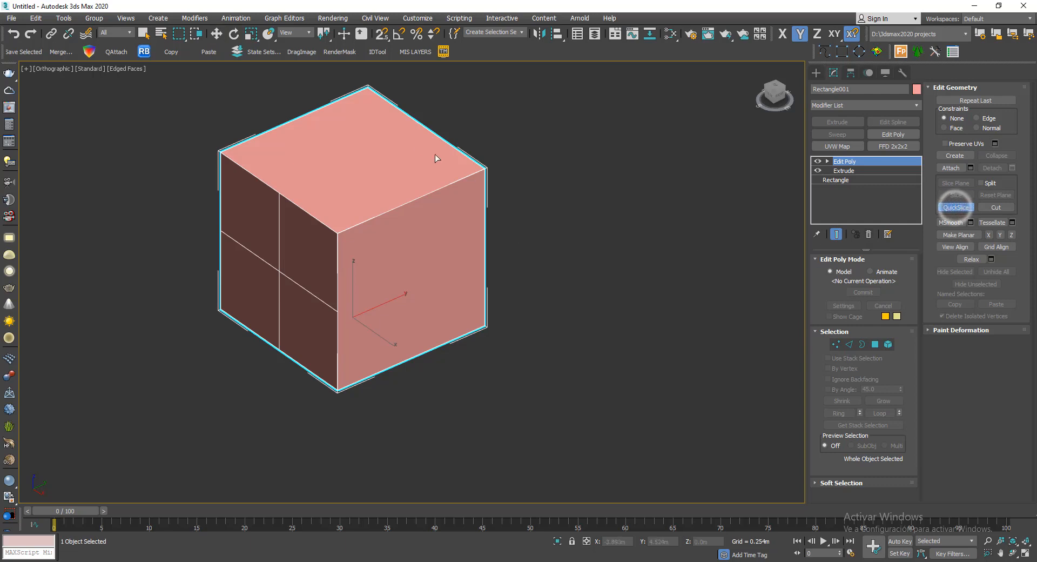
click(429, 91)
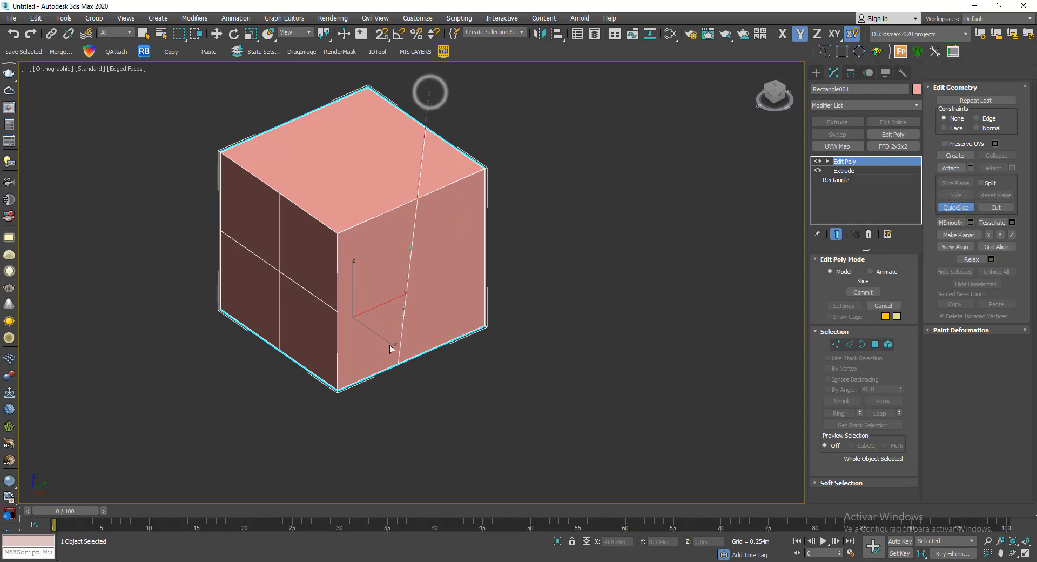
click(341, 448)
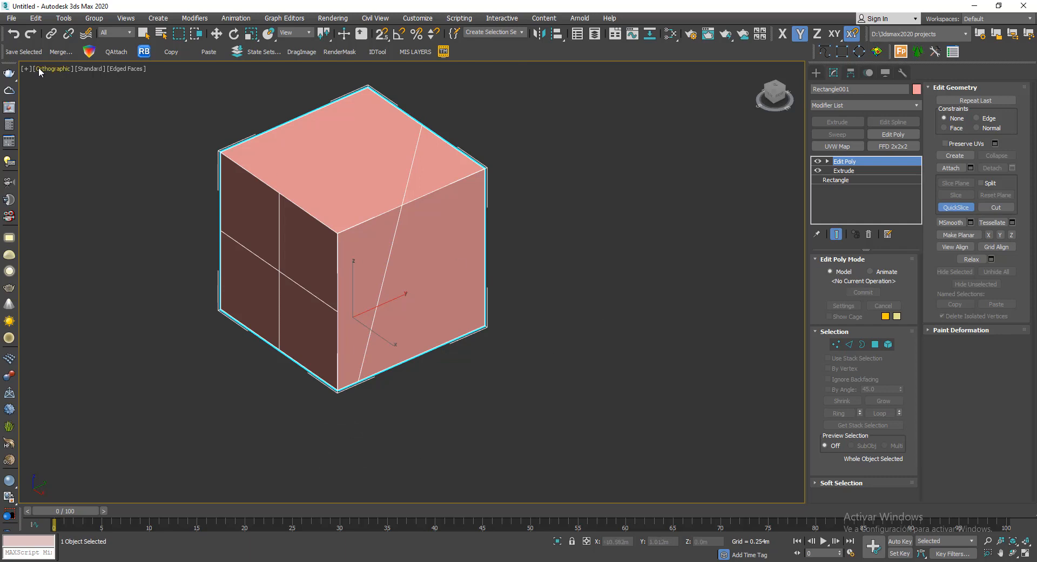
alt+middle_drag(485, 236, 605, 322)
key(ctrl+z)
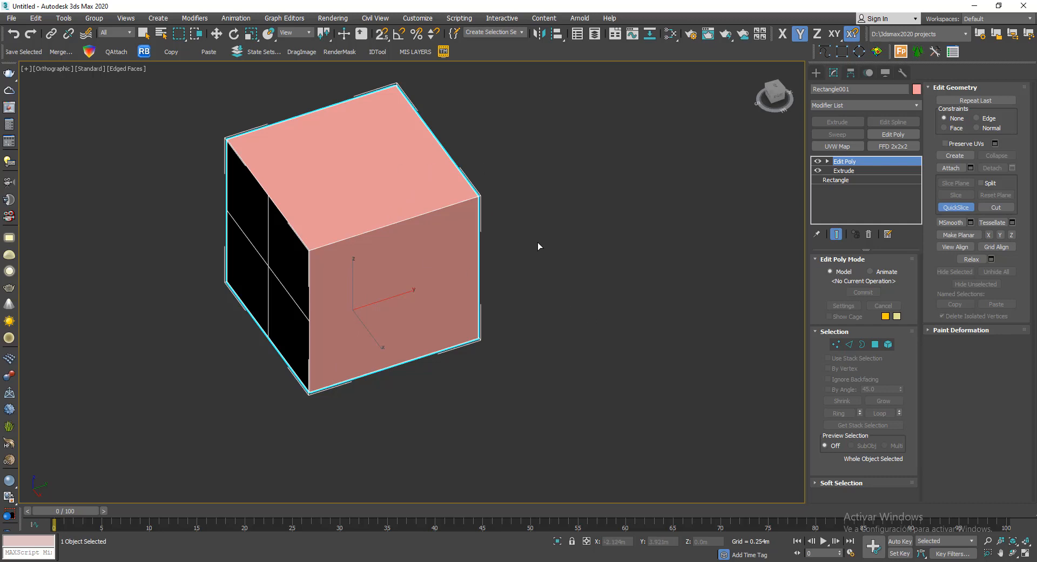
- In the Front view, enter polygon editing with QuickSlice off and select the front face's upper-right polygon
key(f)
key(z)
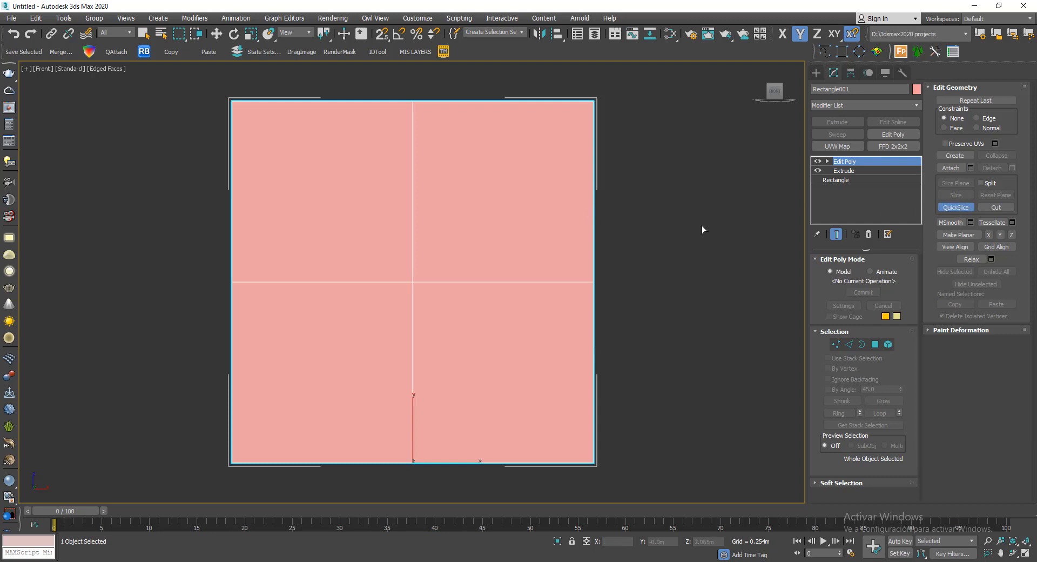
click(875, 344)
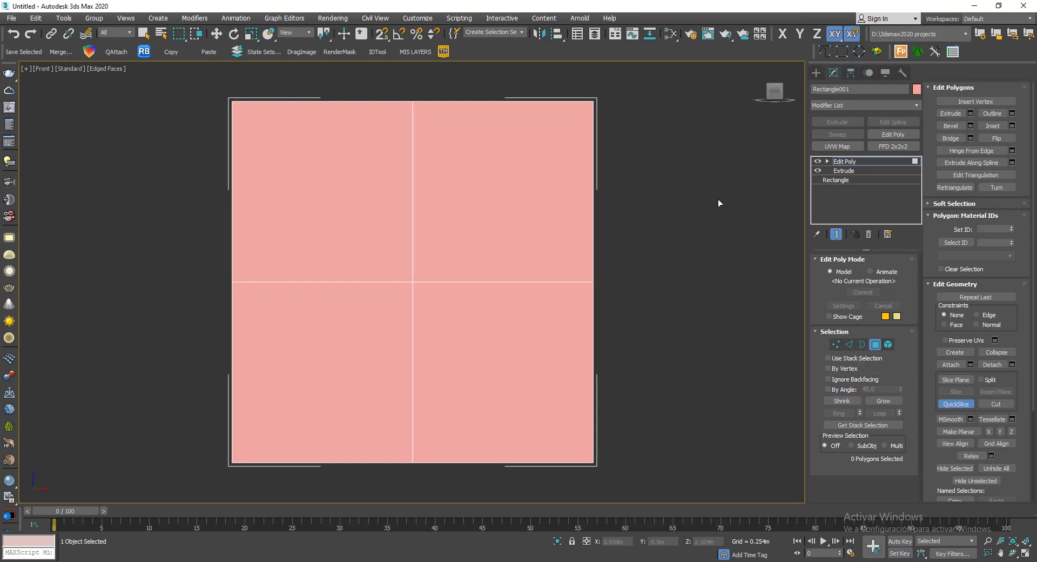
click(956, 403)
click(659, 246)
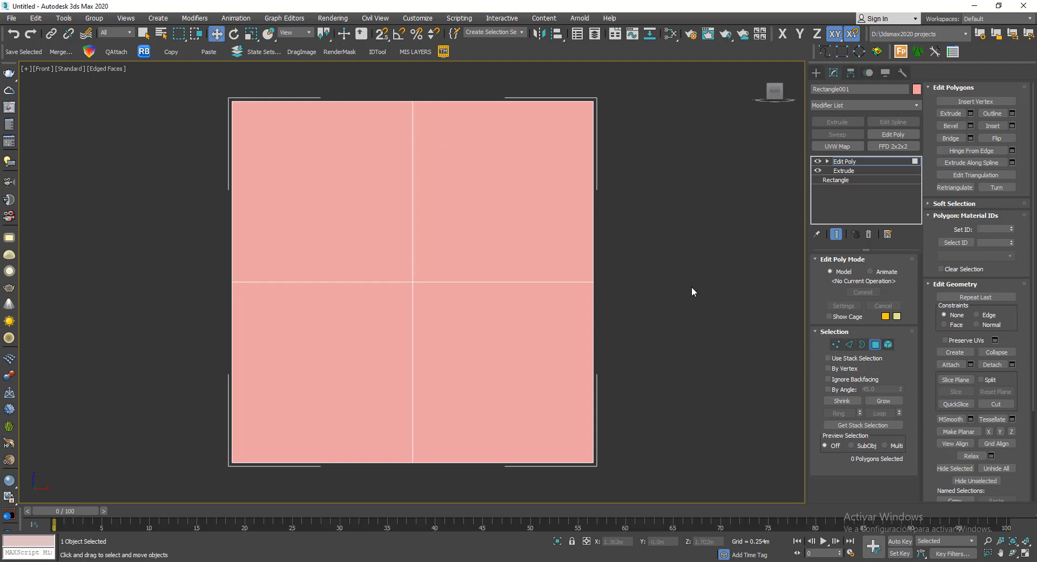
click(535, 199)
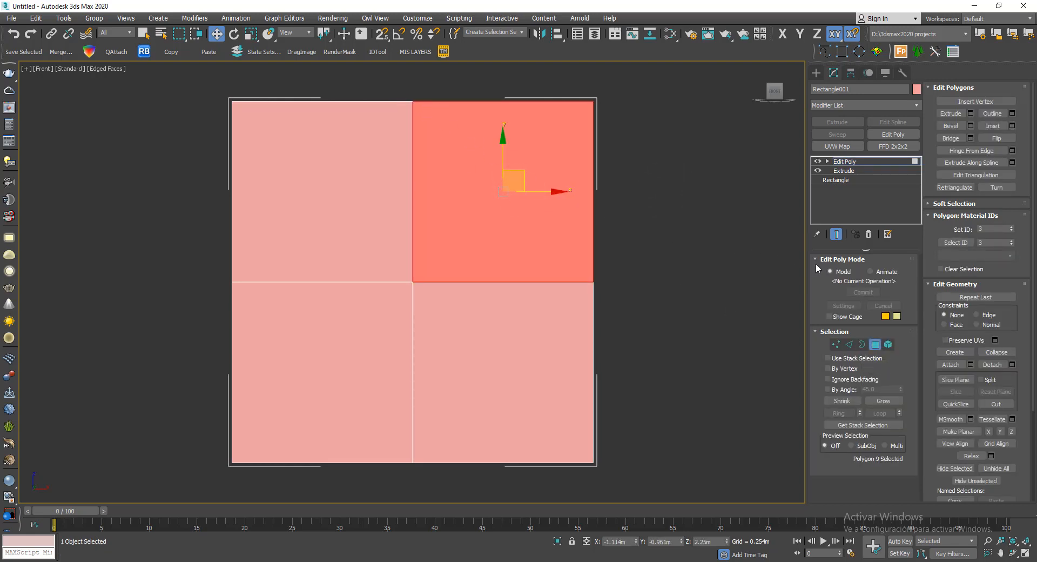
- With vertex snapping on, QuickSlice the selected polygon along both diagonals between its opposite corners and leave QuickSlice
click(957, 404)
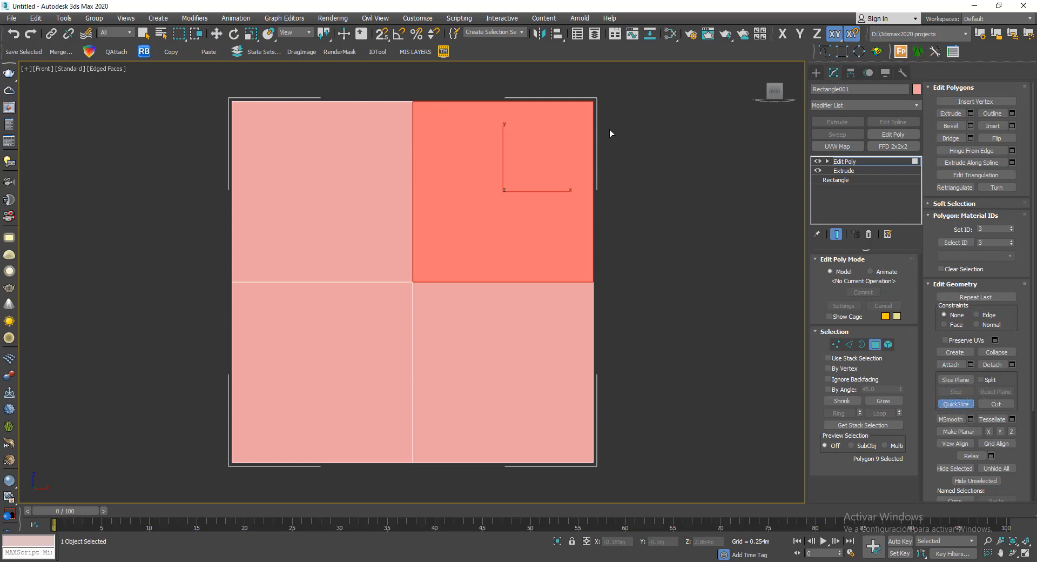
click(380, 37)
click(419, 103)
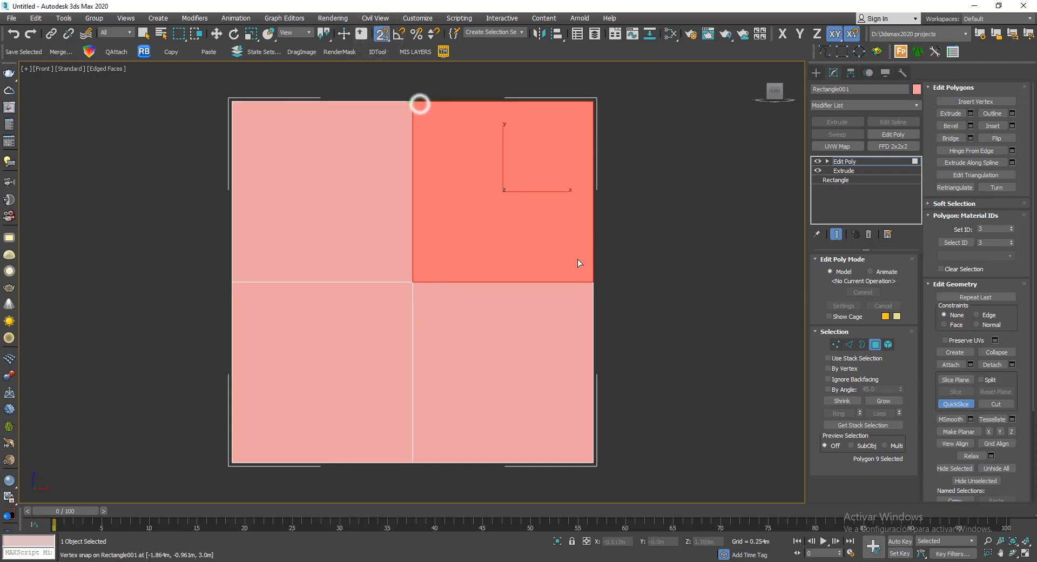
click(594, 282)
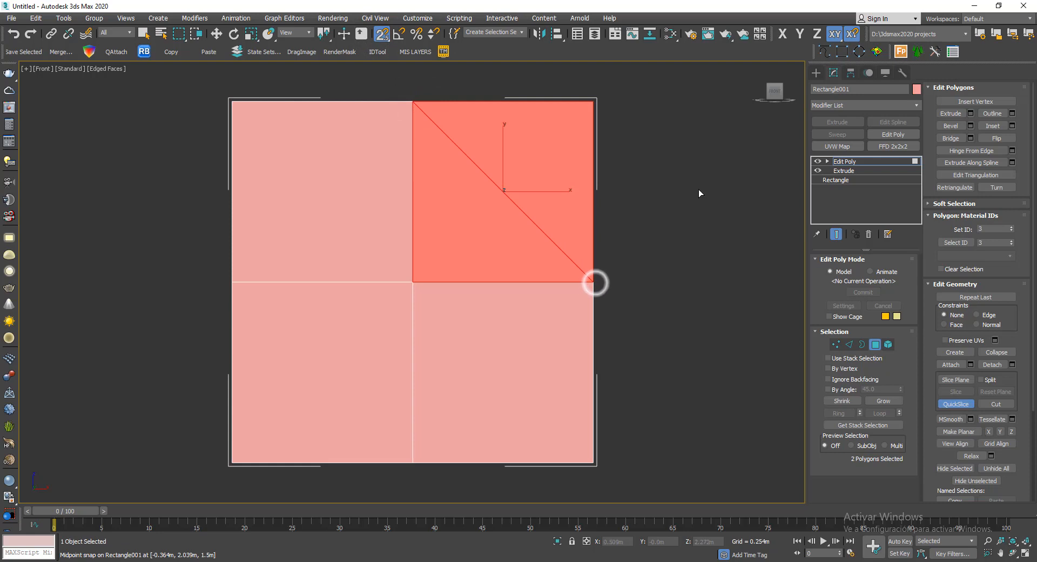
click(413, 282)
click(593, 102)
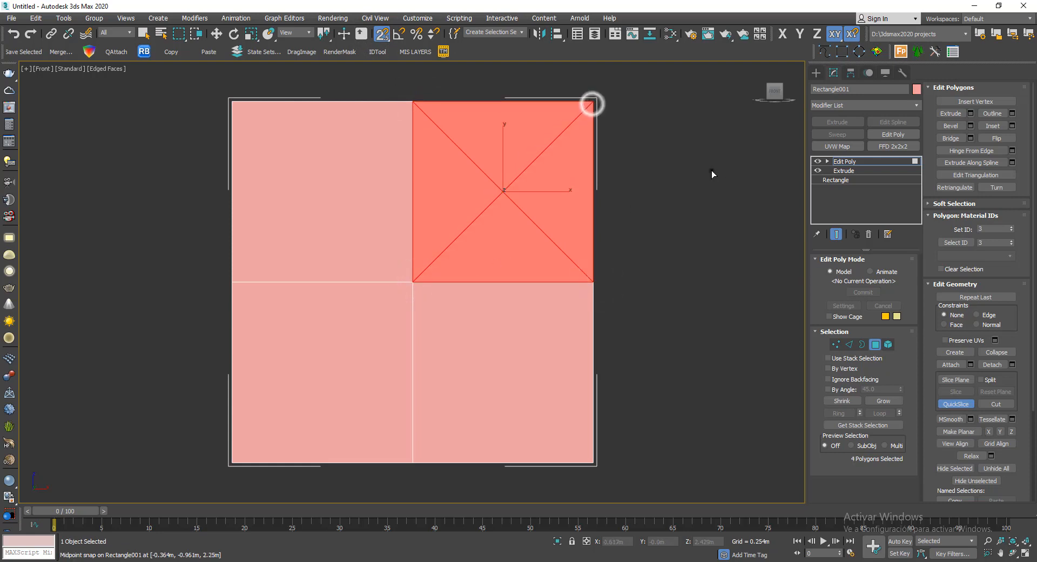
right_click(711, 170)
alt+middle_drag(696, 206, 647, 237)
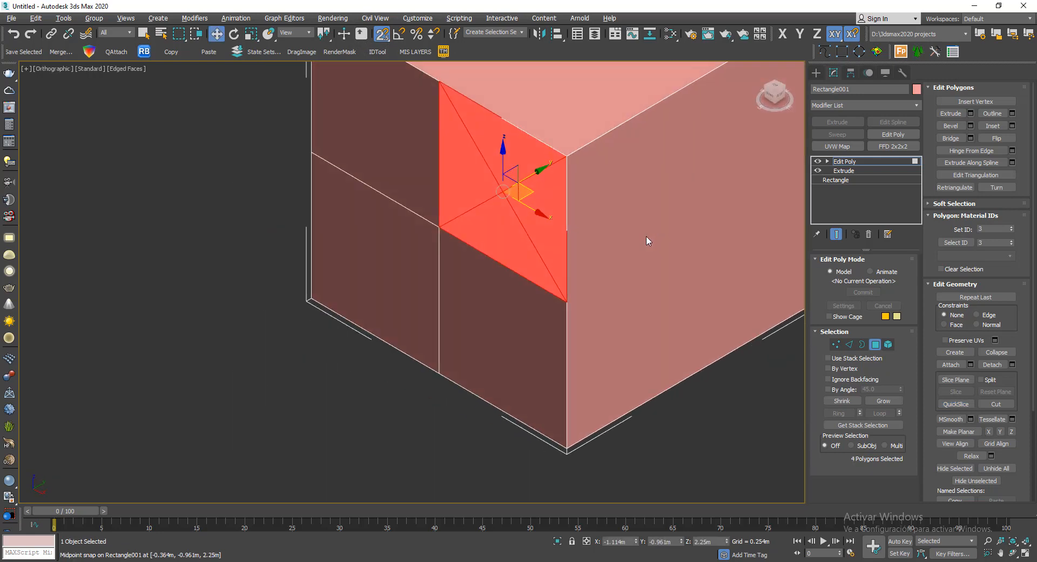
scroll(648, 241, down, 1)
scroll(469, 279, down, 3)
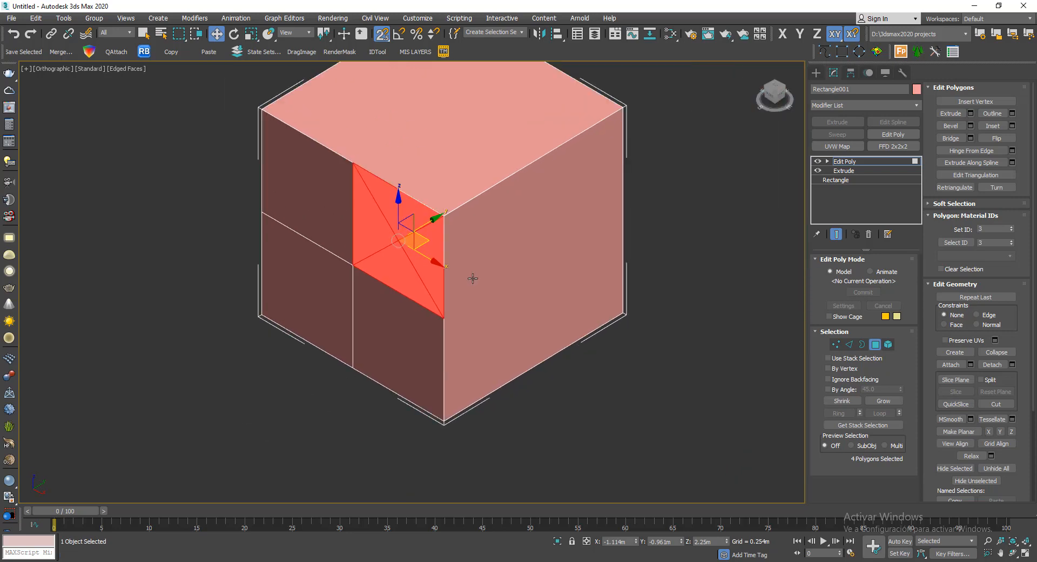
- Leave polygon editing on the cube and turn off snapping
click(875, 345)
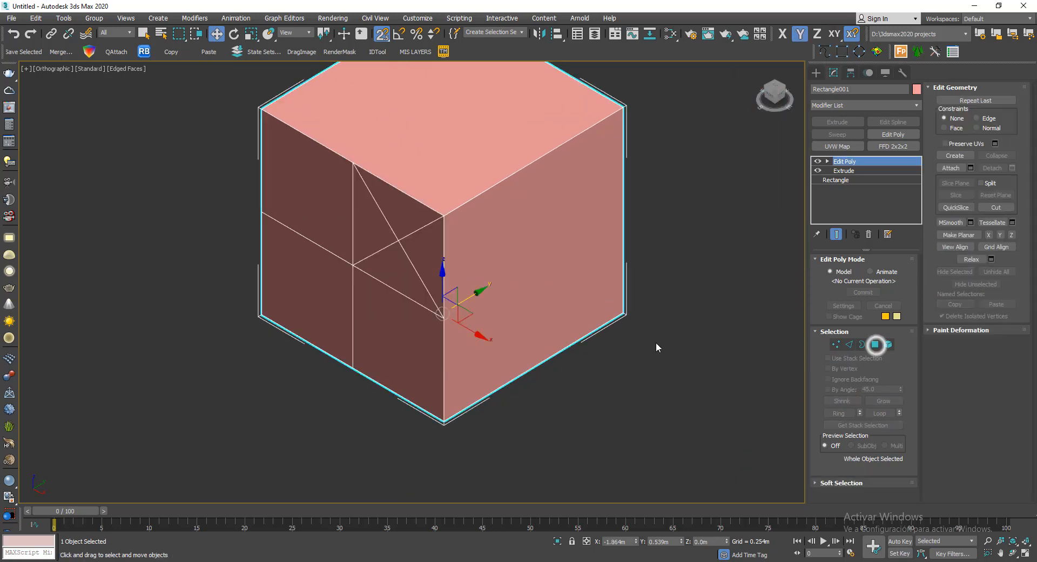
alt+middle_drag(656, 347, 656, 341)
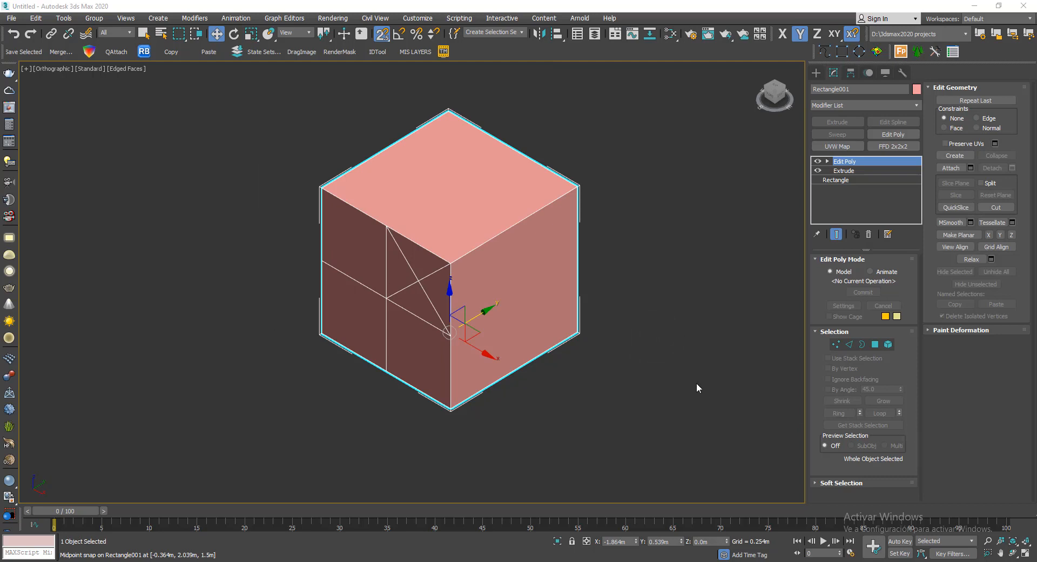
middle_drag(629, 294, 577, 308)
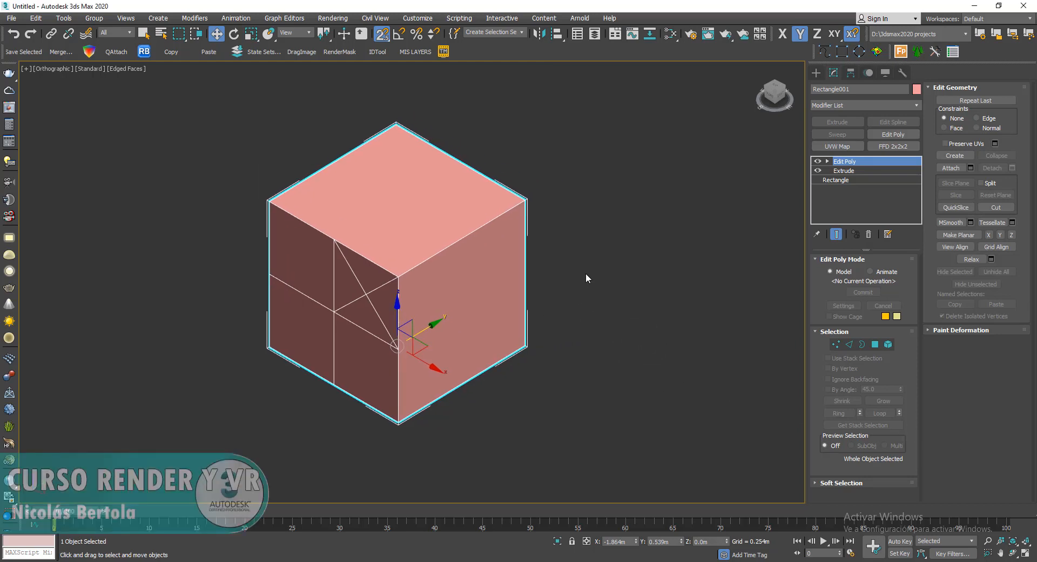
alt+middle_drag(585, 273, 715, 260)
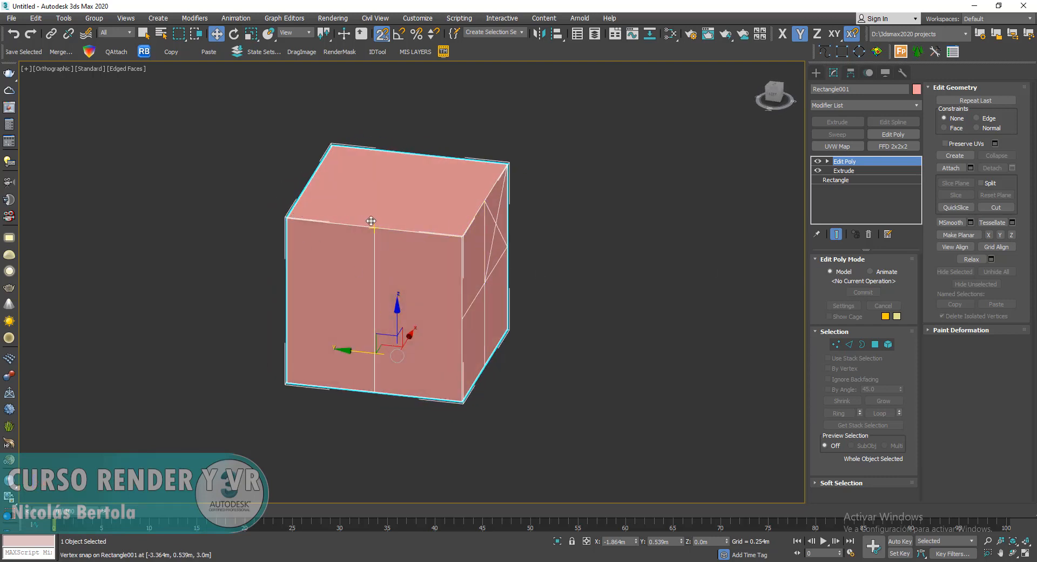
key(s)
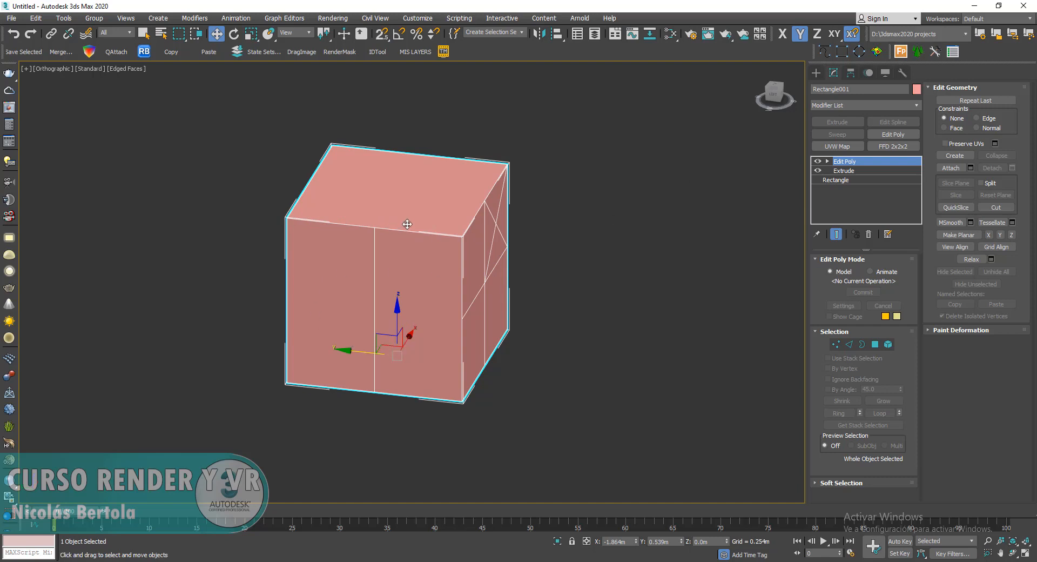
- Show the cube in the Left view, shaded with edged faces and with the grid hidden
key(l)
key(F3)
middle_drag(599, 212, 628, 285)
key(g)
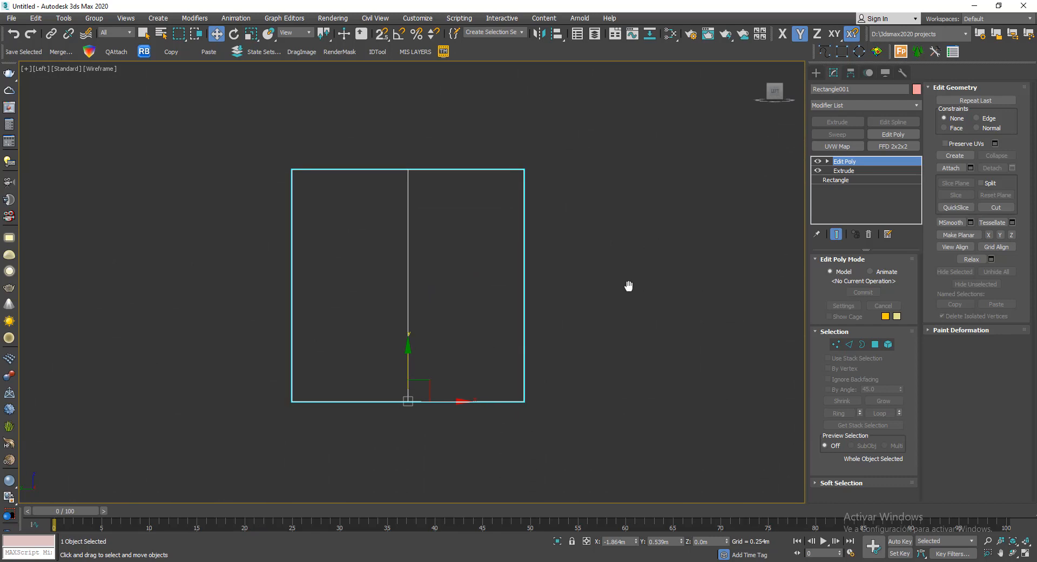
key(F3)
key(F4)
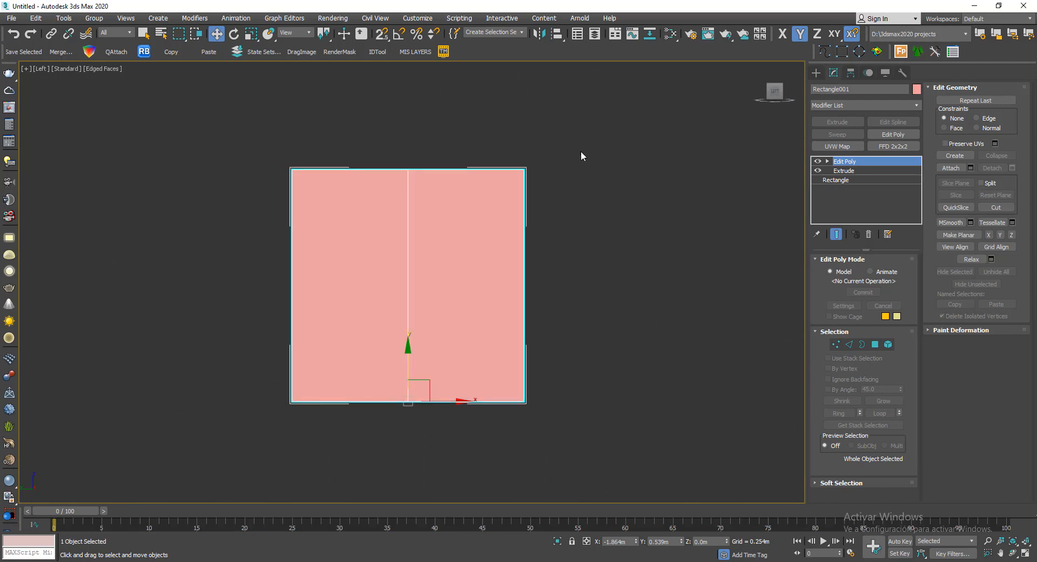
- Enter polygon editing, select the left half of the side face in the Left view, and activate Slice Plane
click(875, 344)
click(344, 258)
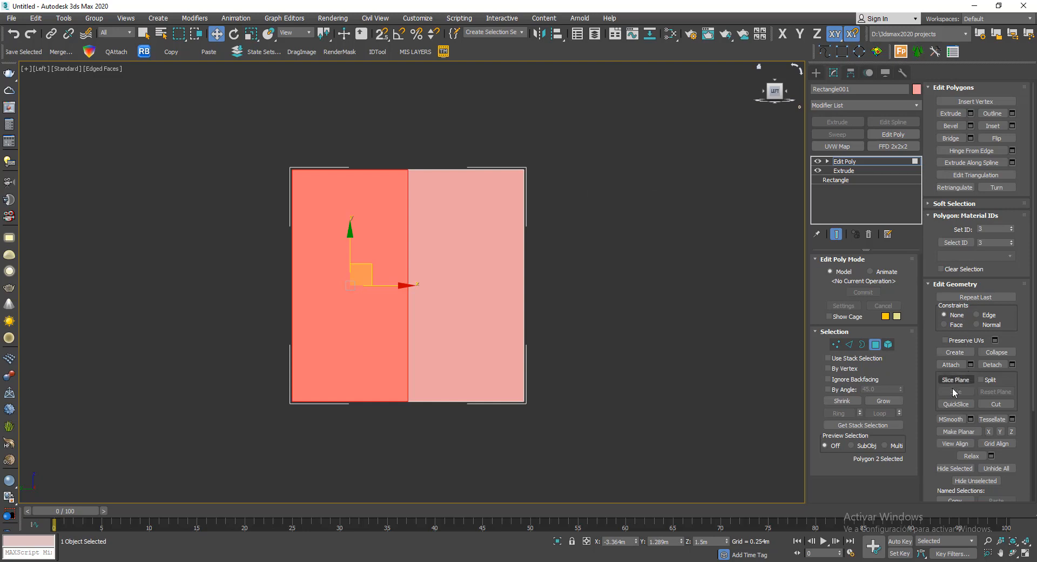
click(955, 405)
click(963, 379)
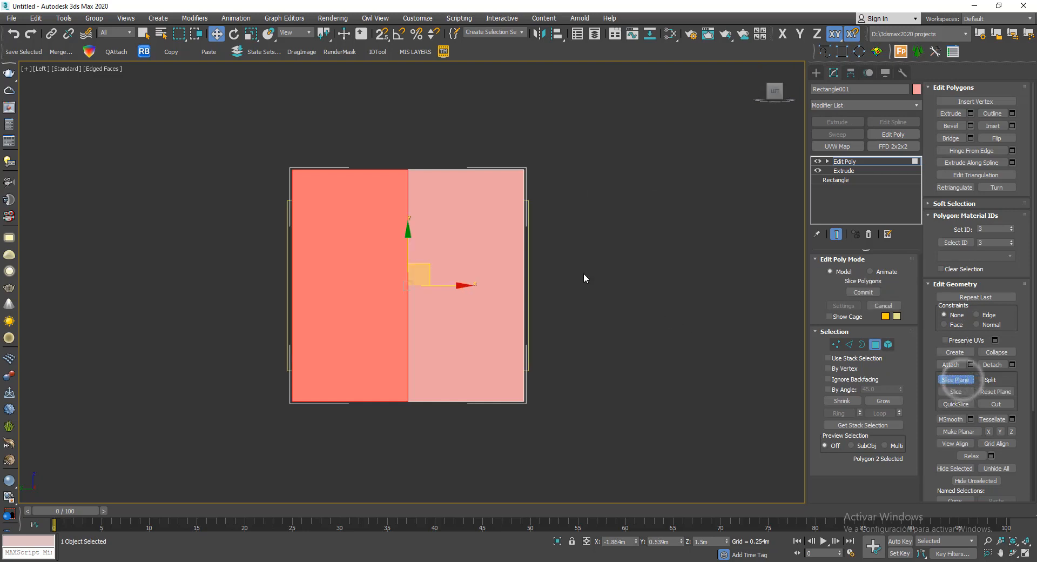
- Move the tilted slice plane across the selected side-face polygon to try different cut positions
alt+middle_drag(626, 183, 578, 215)
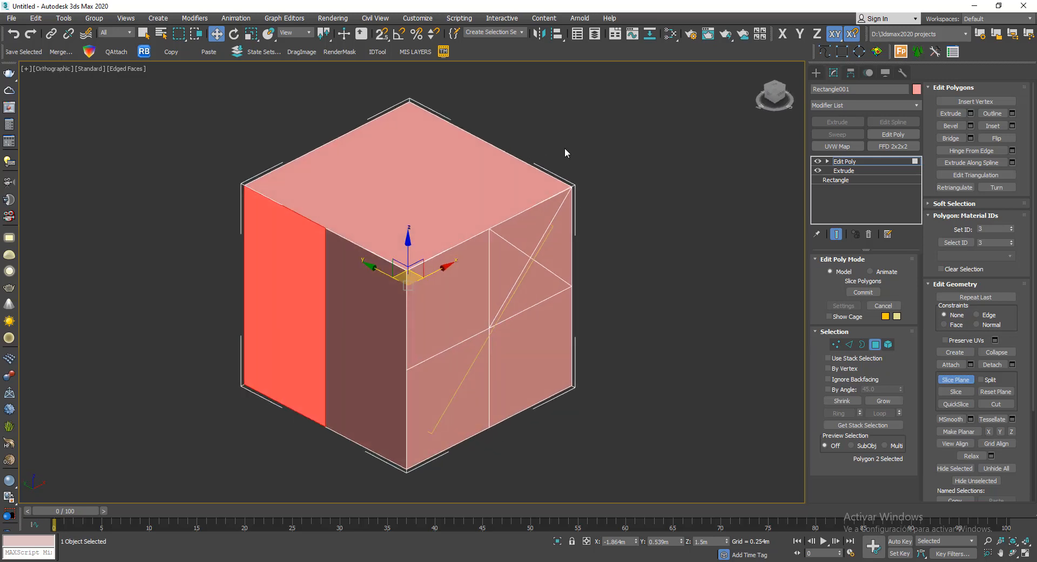
scroll(565, 147, down, 3)
drag(477, 201, 553, 186)
alt+middle_drag(553, 186, 551, 209)
scroll(595, 199, up, 3)
drag(594, 199, 374, 162)
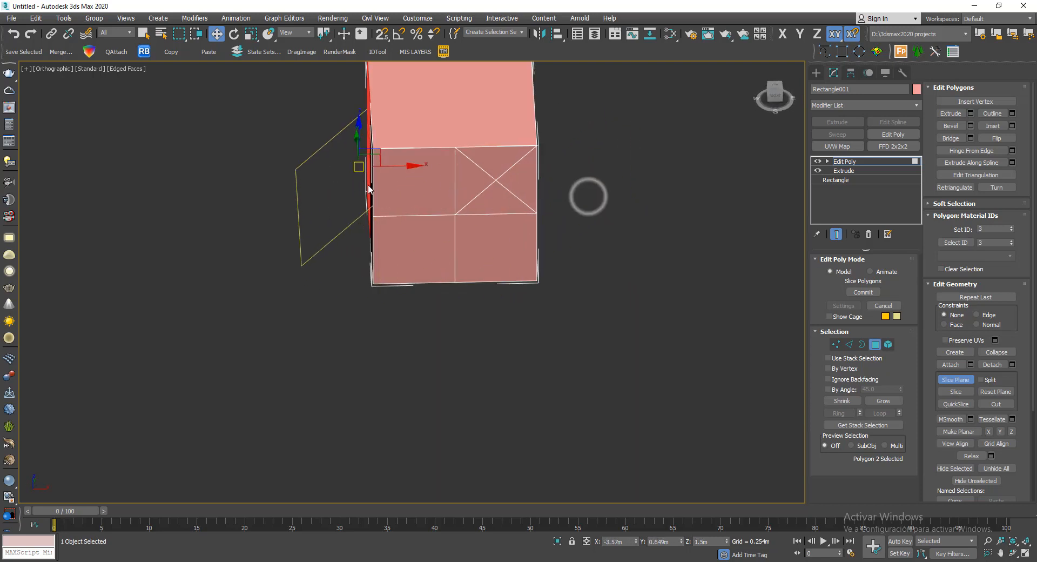
alt+middle_drag(371, 190, 480, 173)
drag(356, 129, 357, 115)
alt+middle_drag(334, 196, 383, 205)
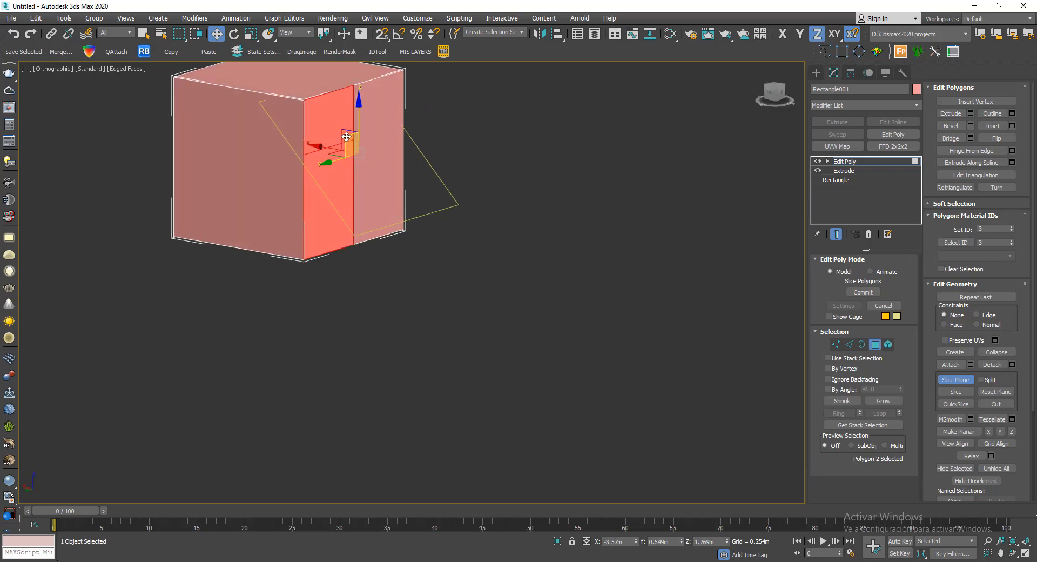
drag(344, 132, 355, 154)
alt+middle_drag(355, 154, 484, 299)
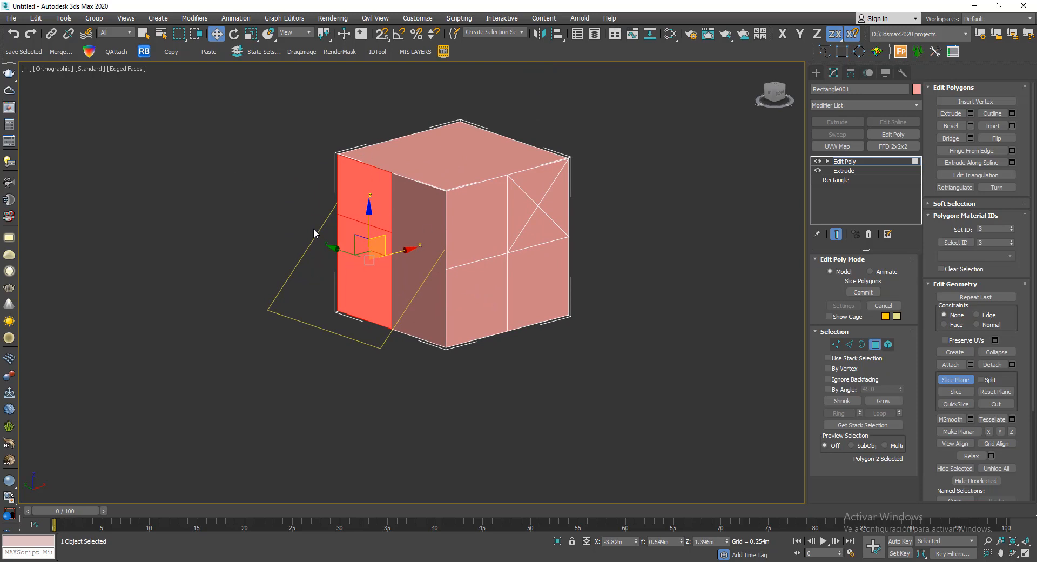
- Rotate the slice plane to try a steeper slanted cut across the selected polygon, and reset the plane
click(234, 34)
drag(359, 238, 324, 226)
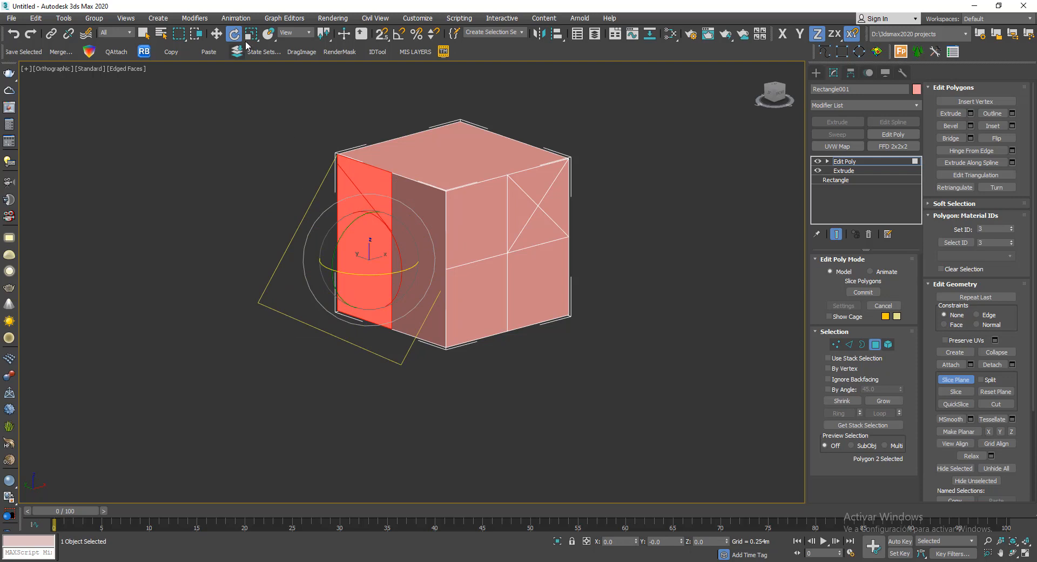
click(217, 34)
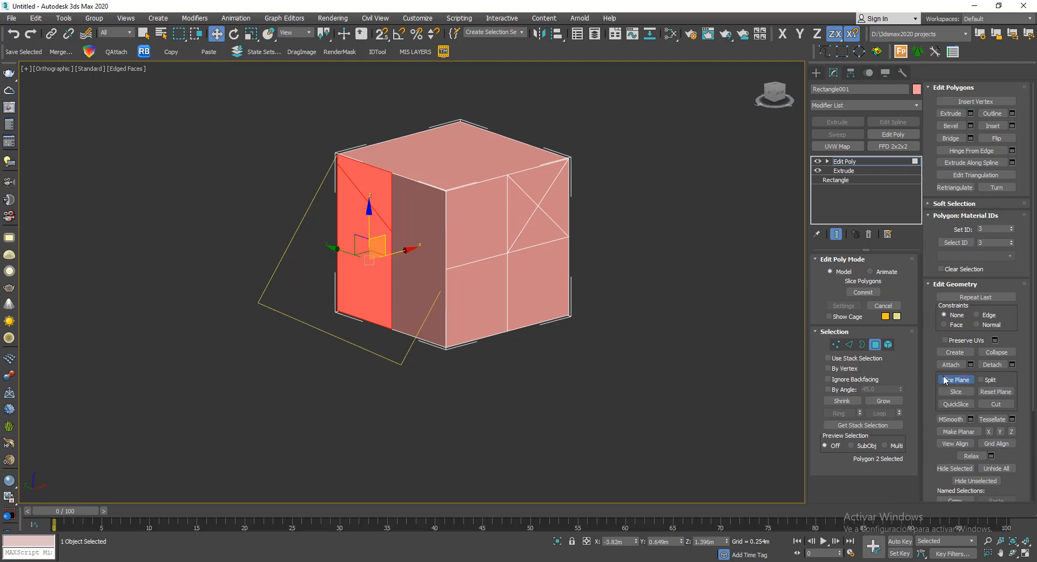
click(998, 393)
- Raise the horizontal slice plane freehand to a height of about 1.25 m on the cube
middle_drag(602, 375, 659, 388)
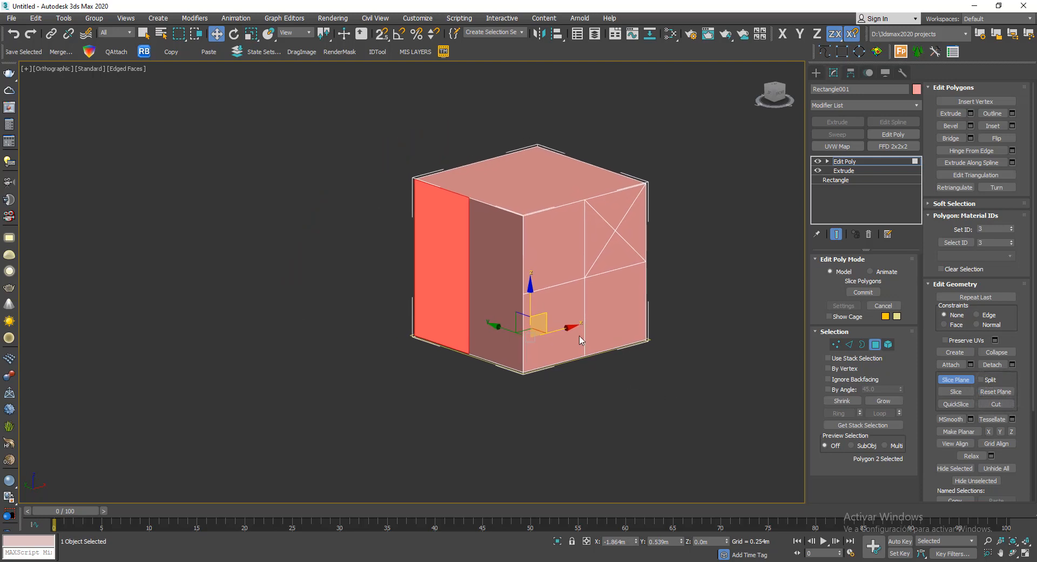
alt+middle_drag(596, 336, 621, 338)
drag(532, 298, 536, 249)
middle_drag(592, 219, 476, 218)
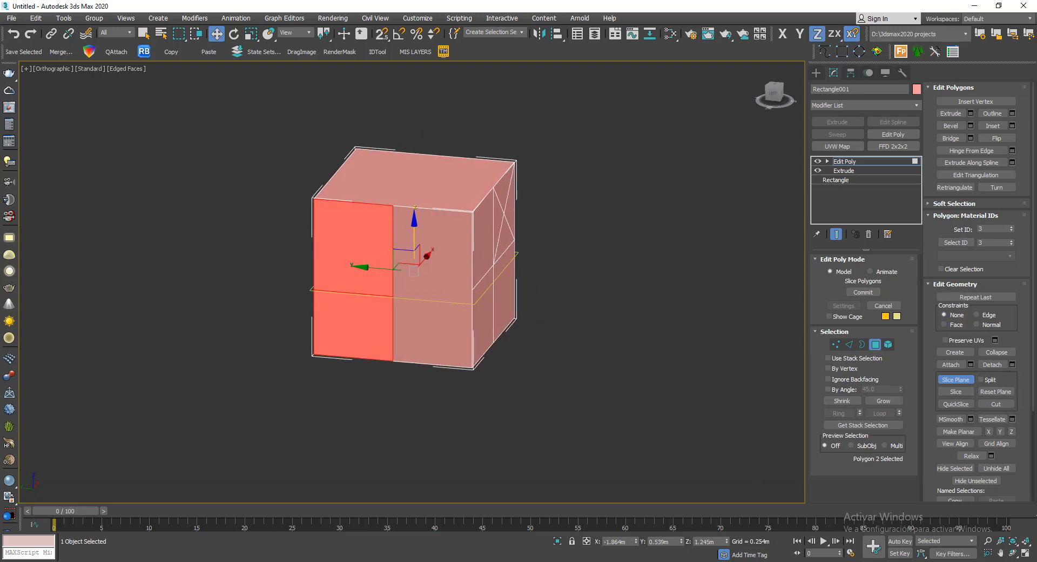
middle_drag(642, 261, 672, 252)
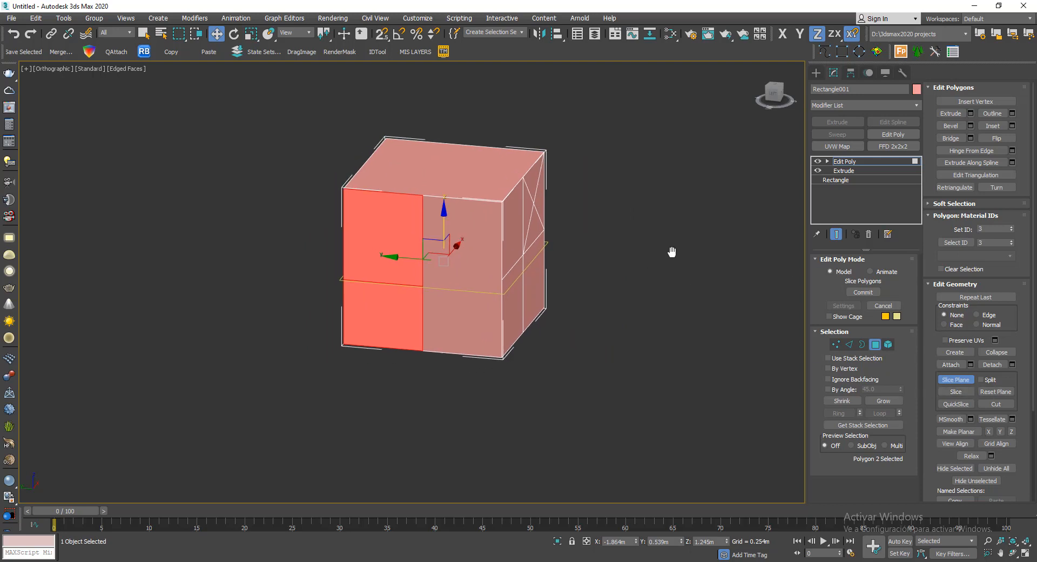
- In the Left view, turn snapping on and snap the slice plane to the cube's top edge at 3 m height
key(l)
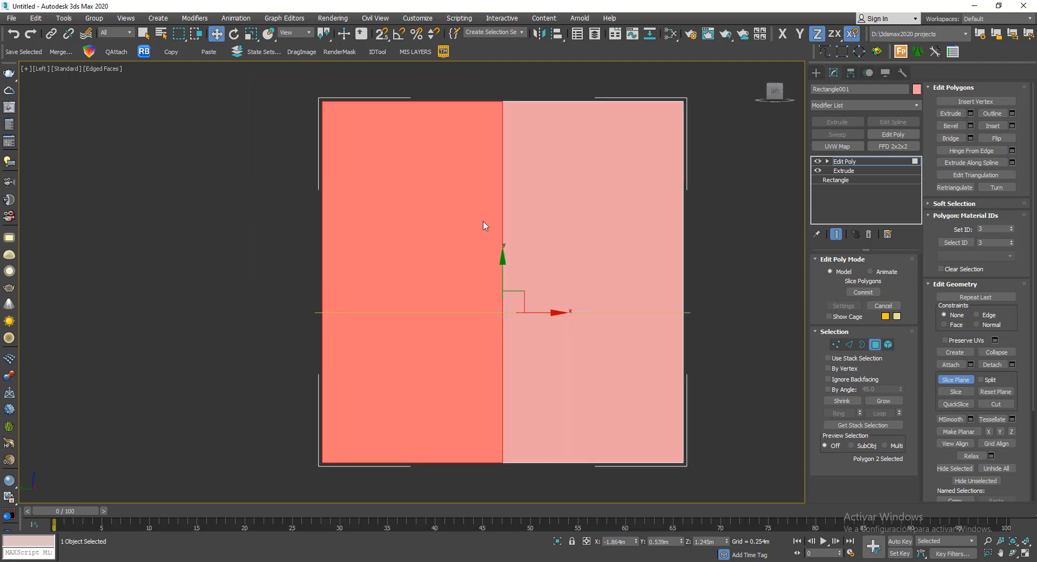
key(s)
drag(500, 278, 327, 98)
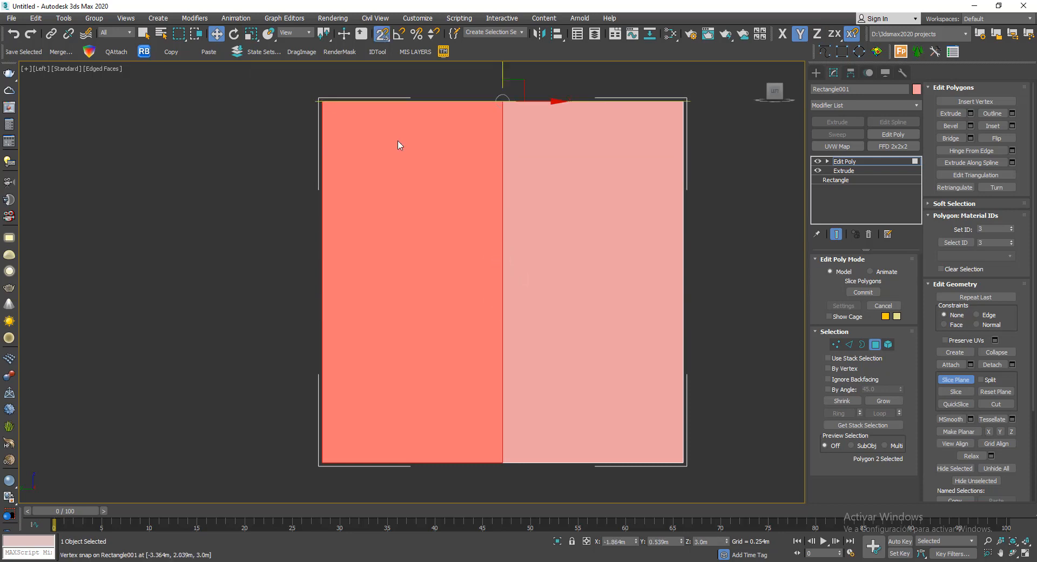
scroll(377, 169, down, 2)
middle_drag(447, 162, 430, 186)
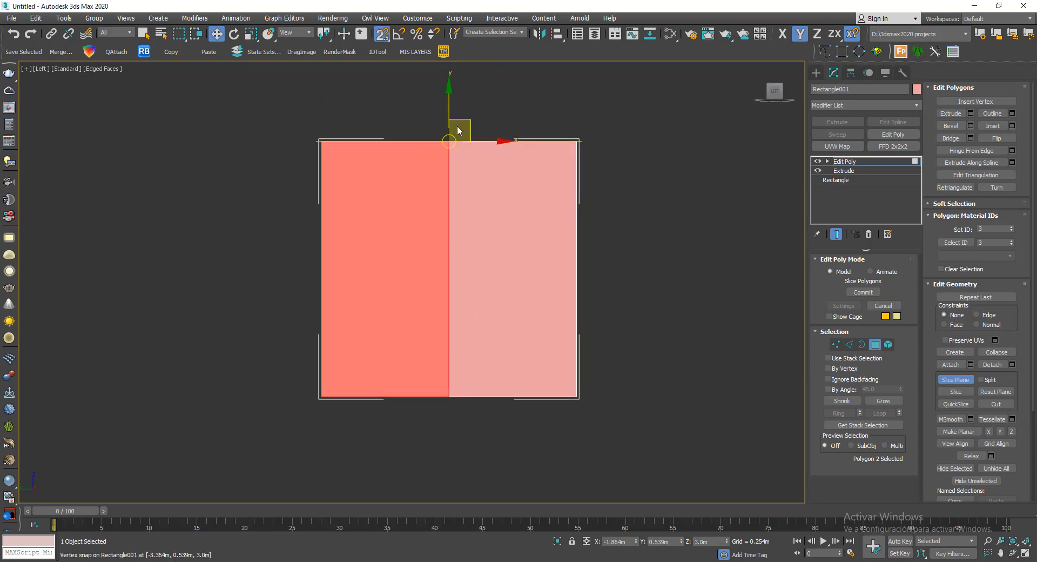
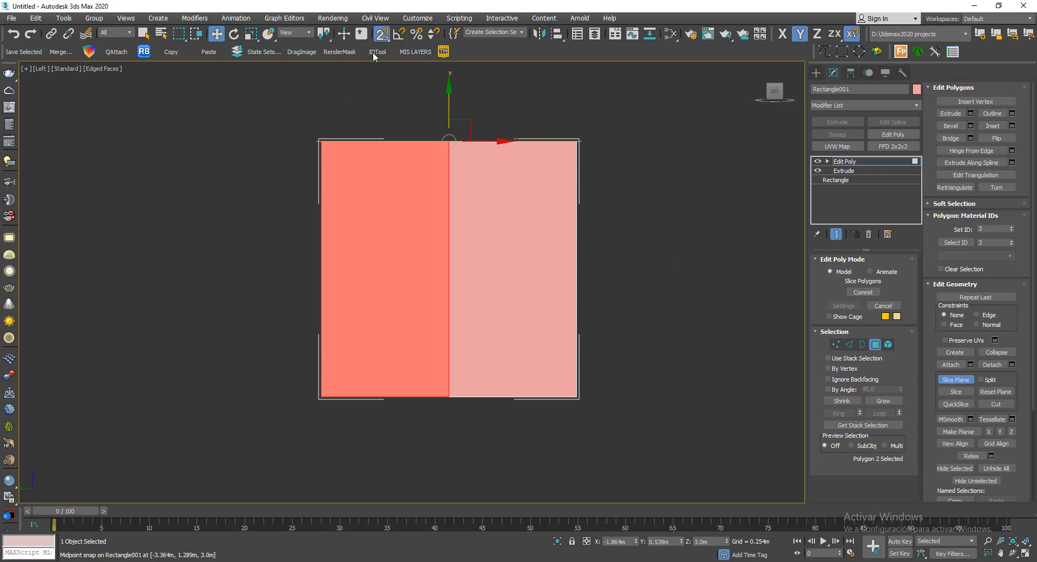
- Lower the slice plane exactly 0.5 m below the cube's top edge by offset and slice the selected side-face polygon
right_click(379, 38)
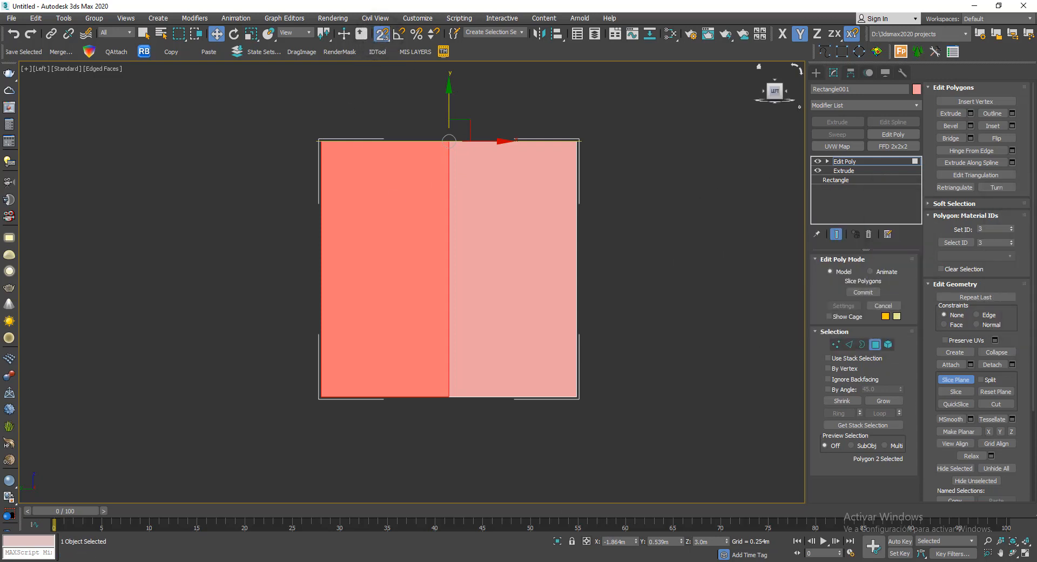
right_click(216, 33)
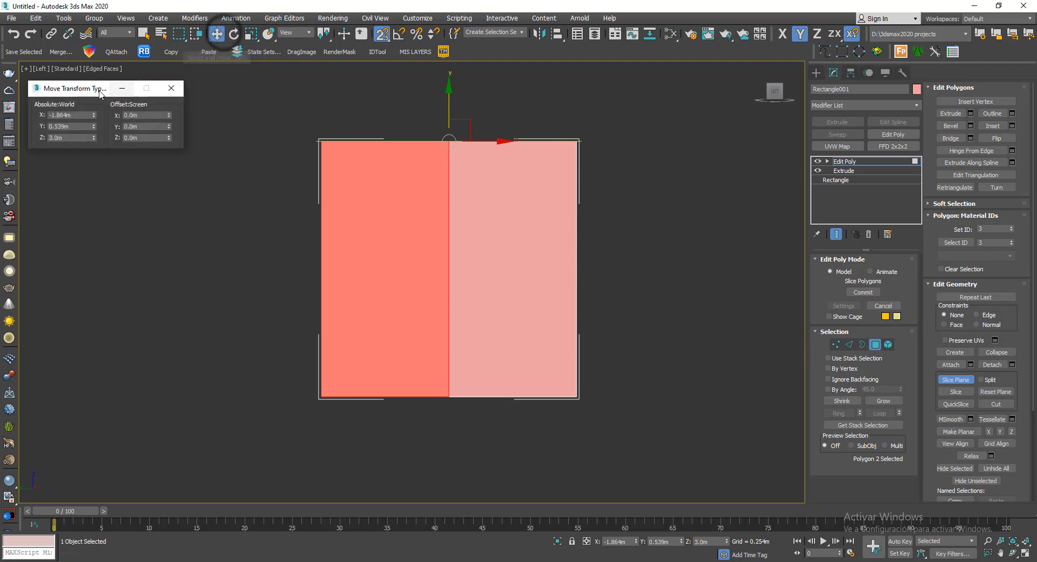
drag(100, 94, 145, 139)
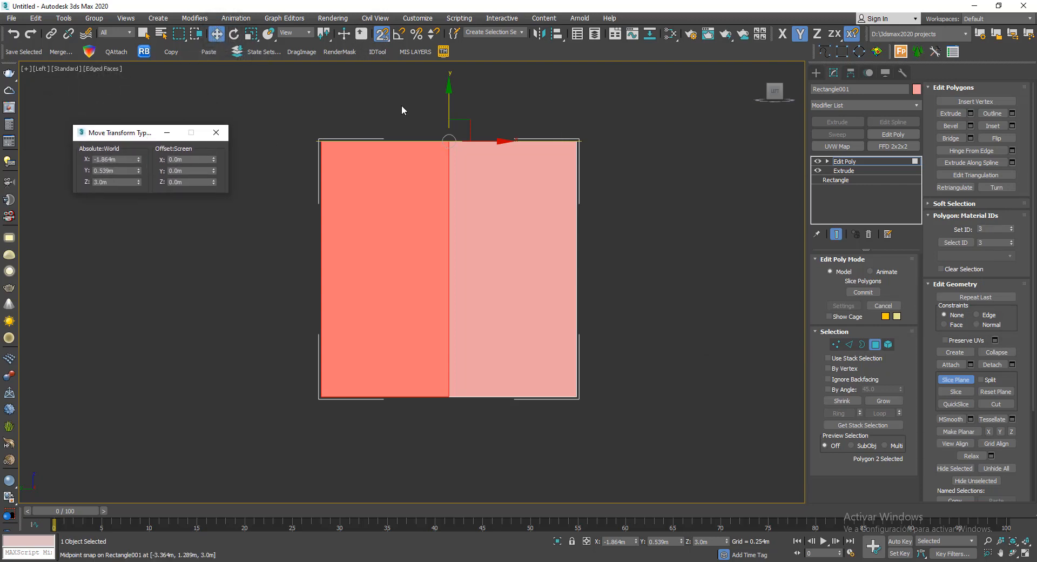
click(191, 171)
text(-.5)
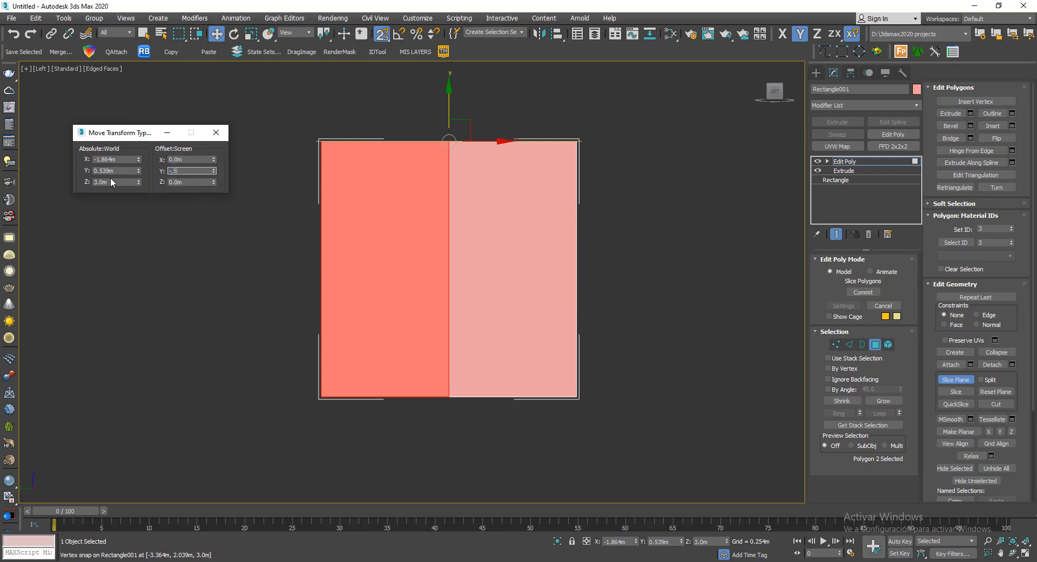
key(Return)
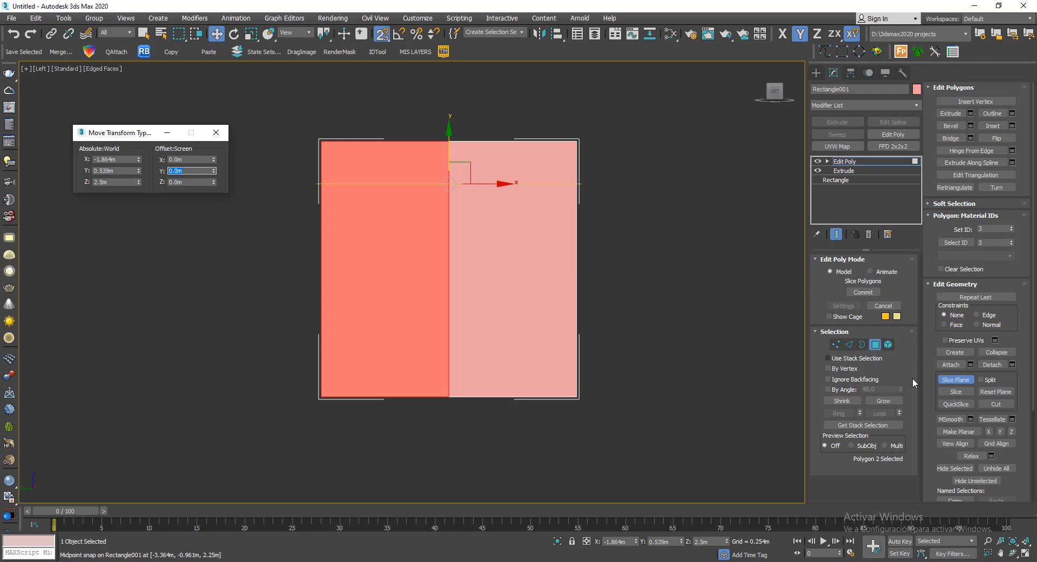
click(956, 391)
alt+middle_drag(675, 224, 647, 250)
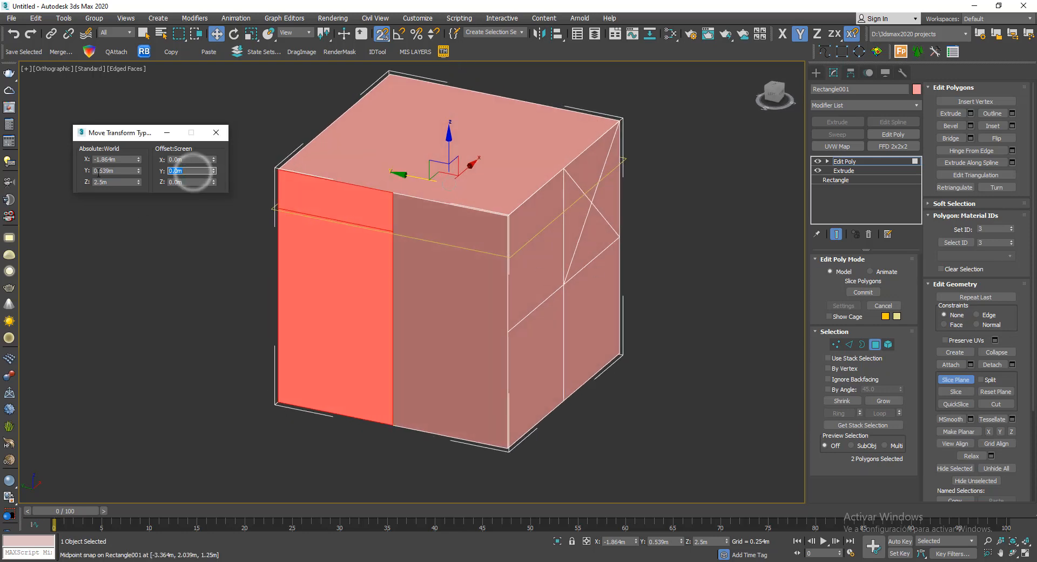
text(-.5)
key(Return)
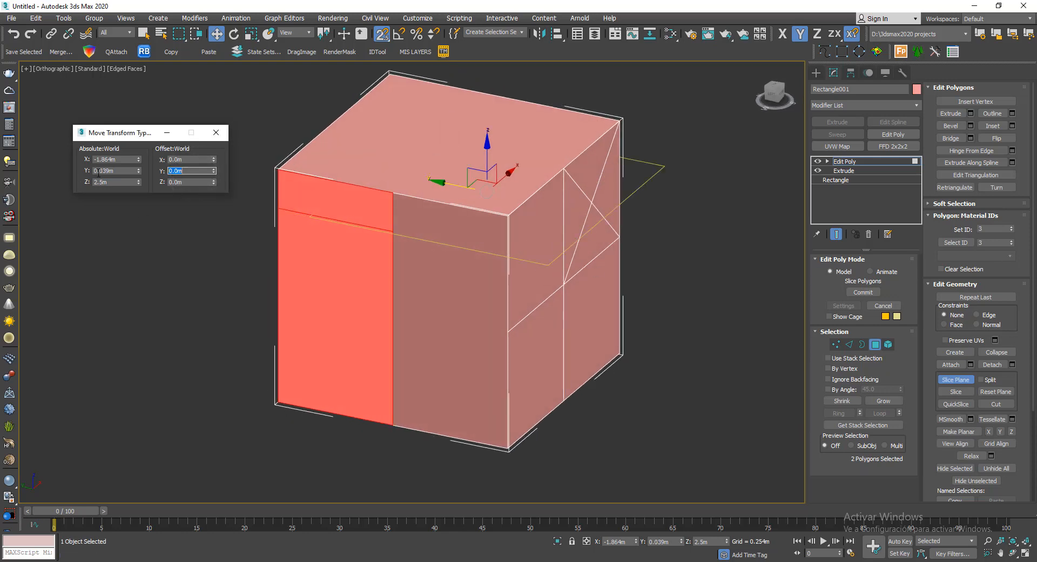
middle_drag(141, 273, 175, 273)
key(ctrl+z)
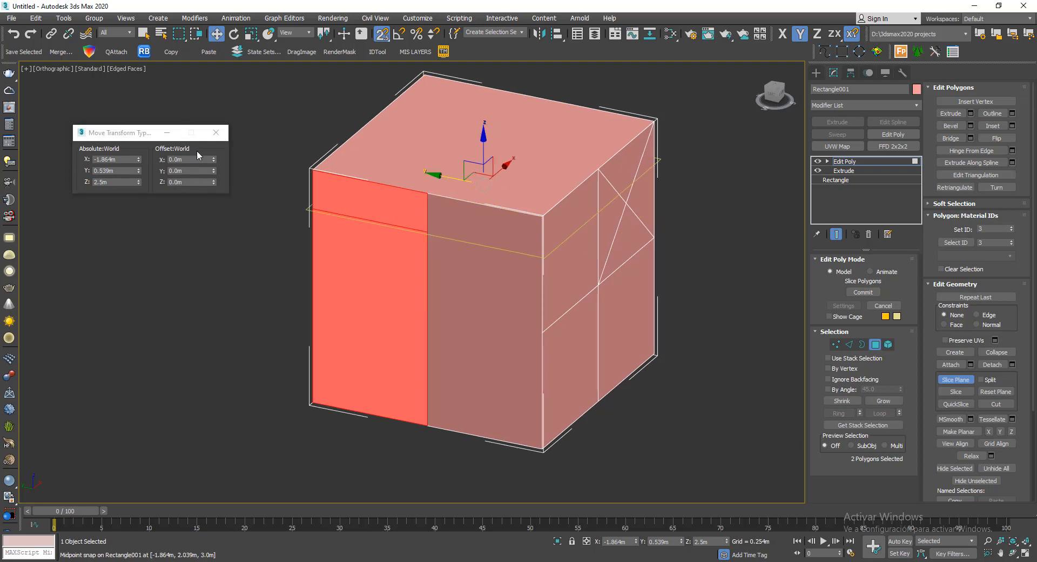
- Offset the slice plane -0.5 m along world Z, slice the selected polygons again, then leave Slice Plane and clear the selection
double_click(186, 180)
text(-.5)
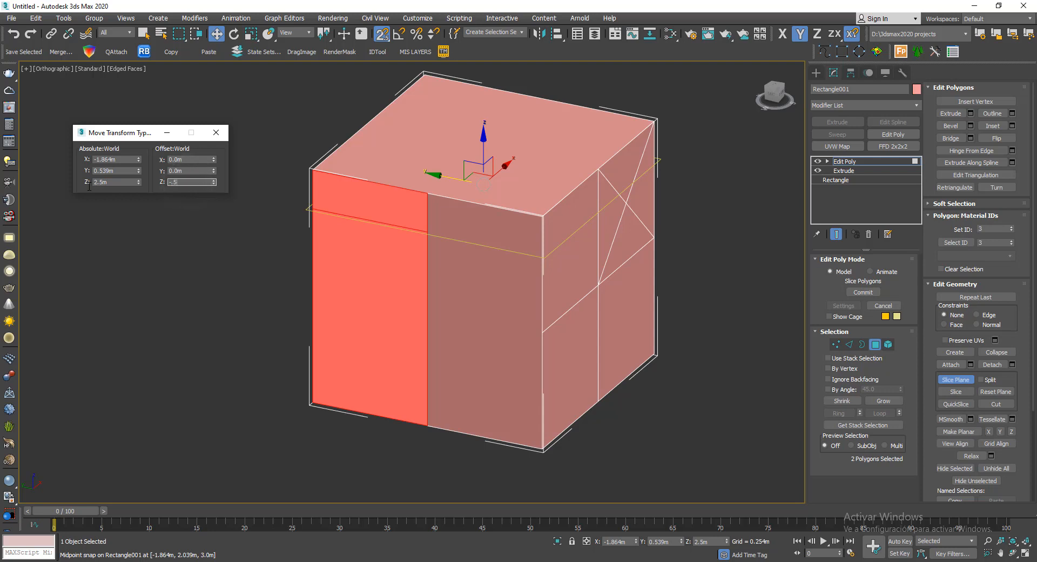
key(Return)
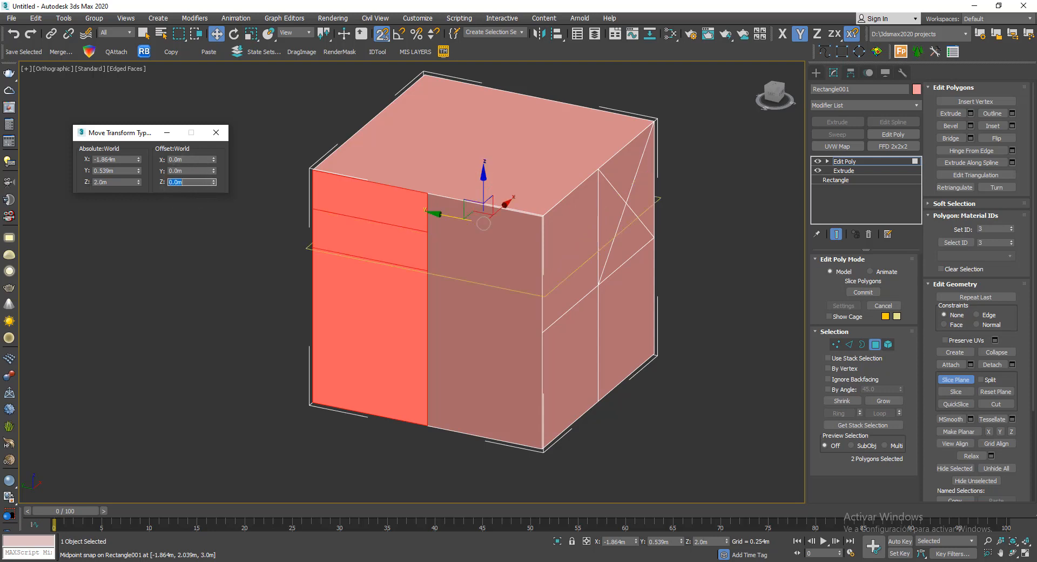
click(947, 390)
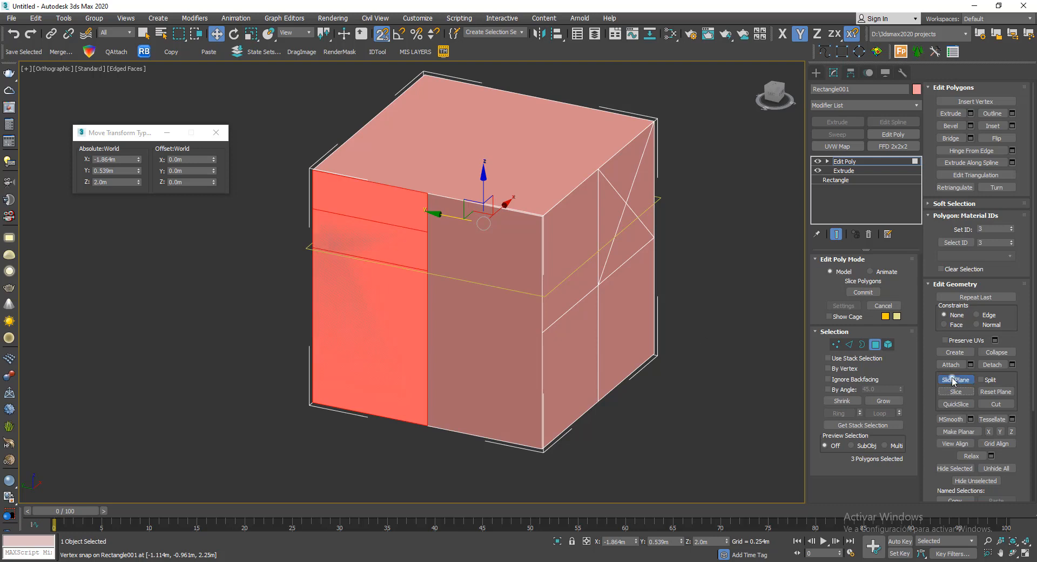
click(953, 380)
middle_drag(752, 274, 681, 257)
click(684, 251)
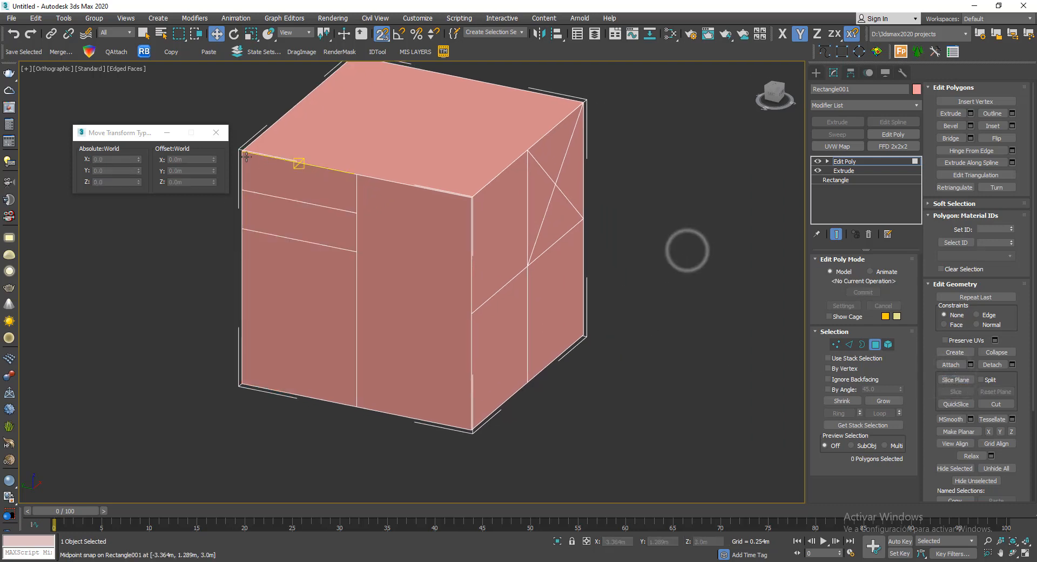
- Close the Move Transform Type-In dialog and leave polygon sub-object editing
click(222, 134)
alt+middle_drag(489, 213, 487, 258)
key(4)
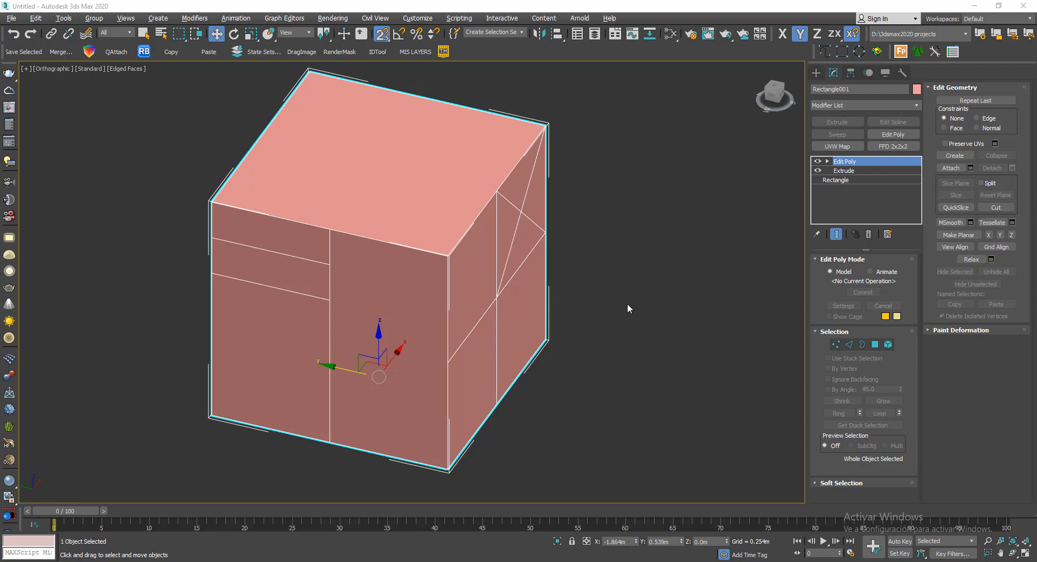
alt+middle_drag(606, 261, 573, 241)
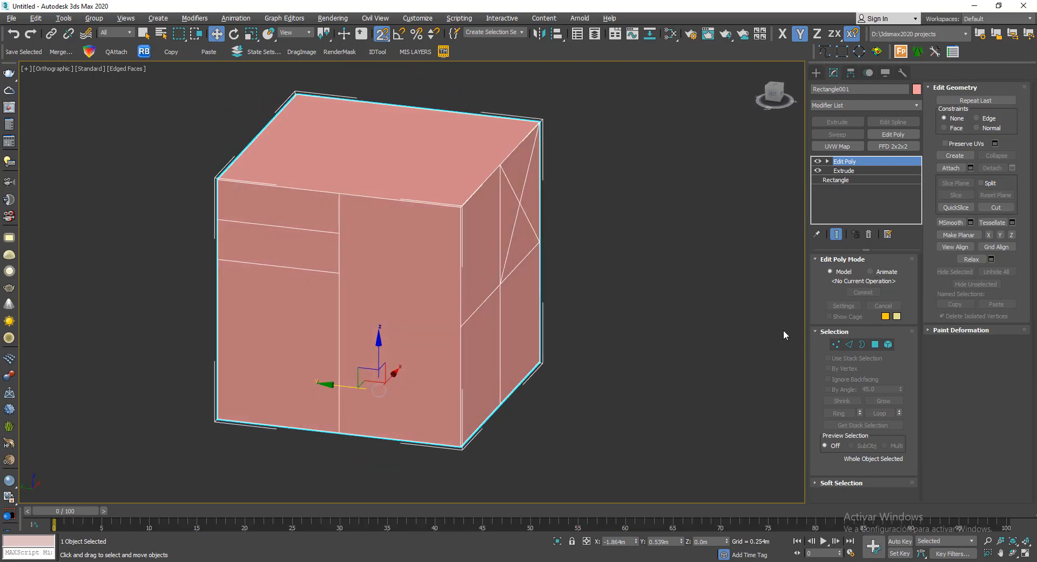
- At Edge level, turn snapping off and select the upper of the two short horizontal edges on the sliced side face
click(849, 344)
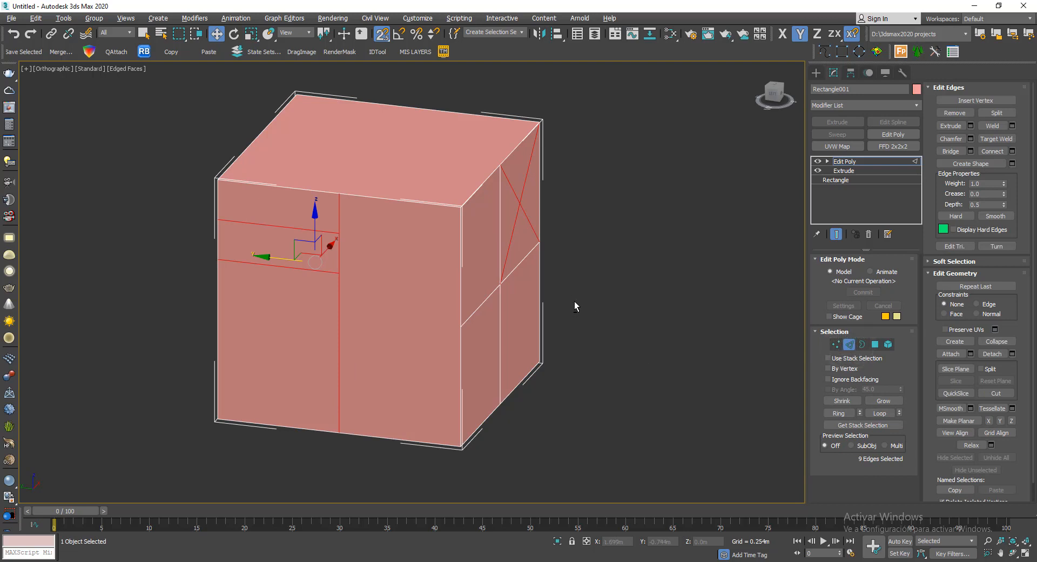
alt+middle_drag(575, 300, 642, 301)
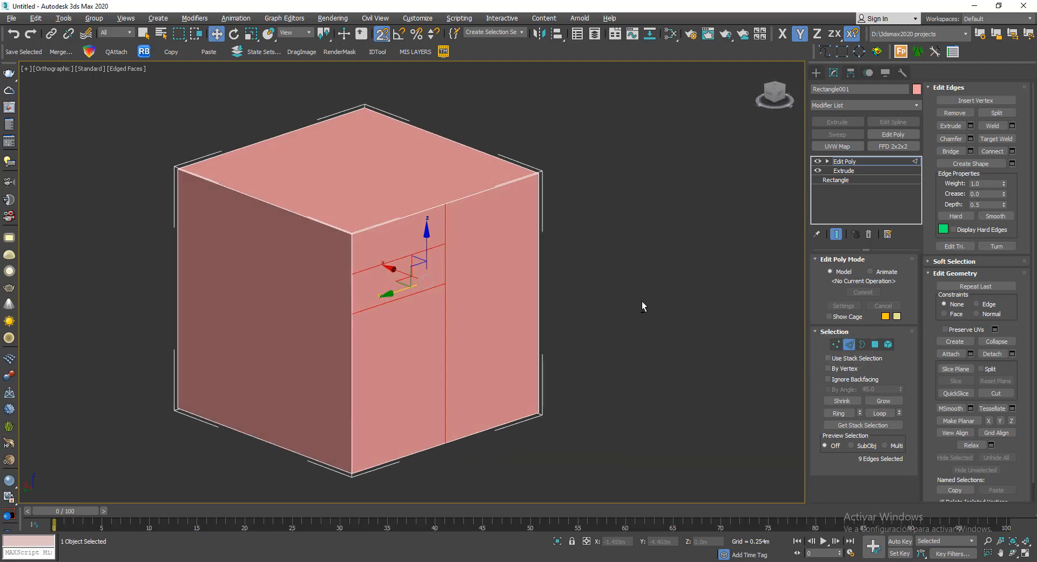
scroll(419, 256, up, 3)
click(382, 34)
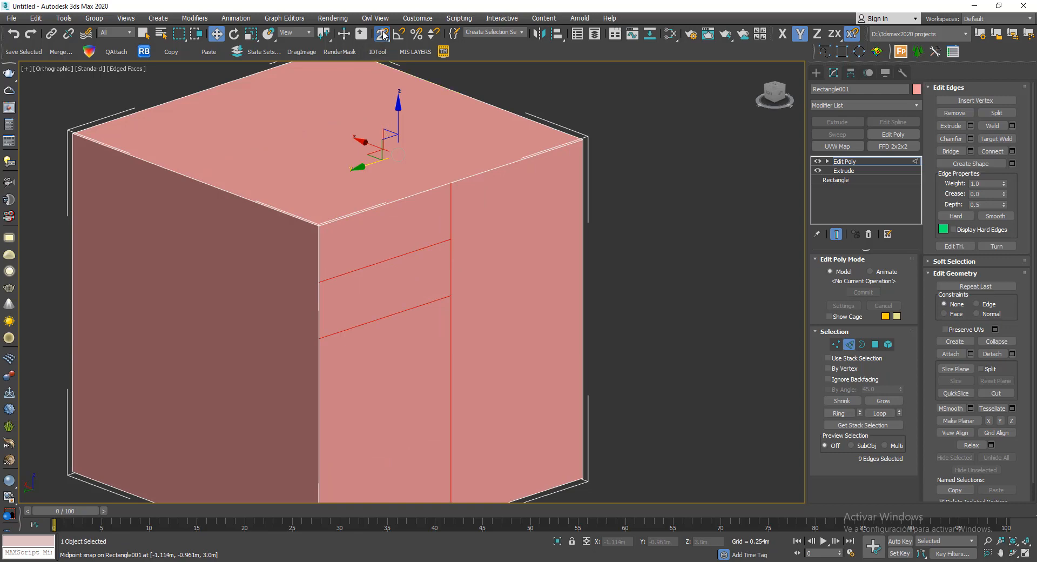
click(373, 263)
mouse_move(478, 299)
alt+middle_down()
mouse_move(426, 302)
mouse_move(485, 301)
alt+middle_up()
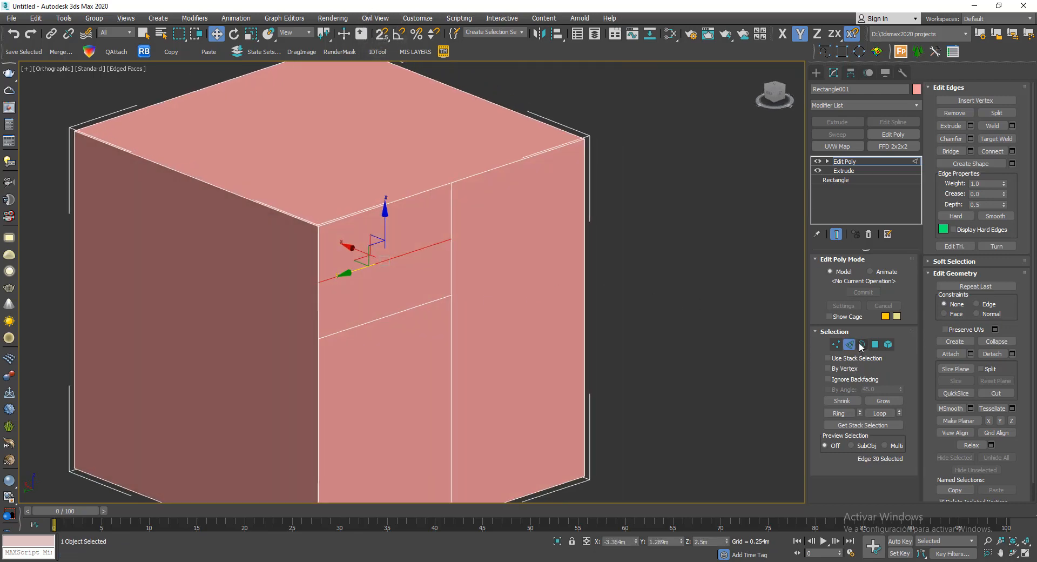
- Try moving the selected edge along X, about 2 m outward and slightly into the cube, and undo the move
drag(350, 248, 516, 294)
alt+middle_drag(515, 293, 518, 243)
middle_drag(448, 487, 462, 326)
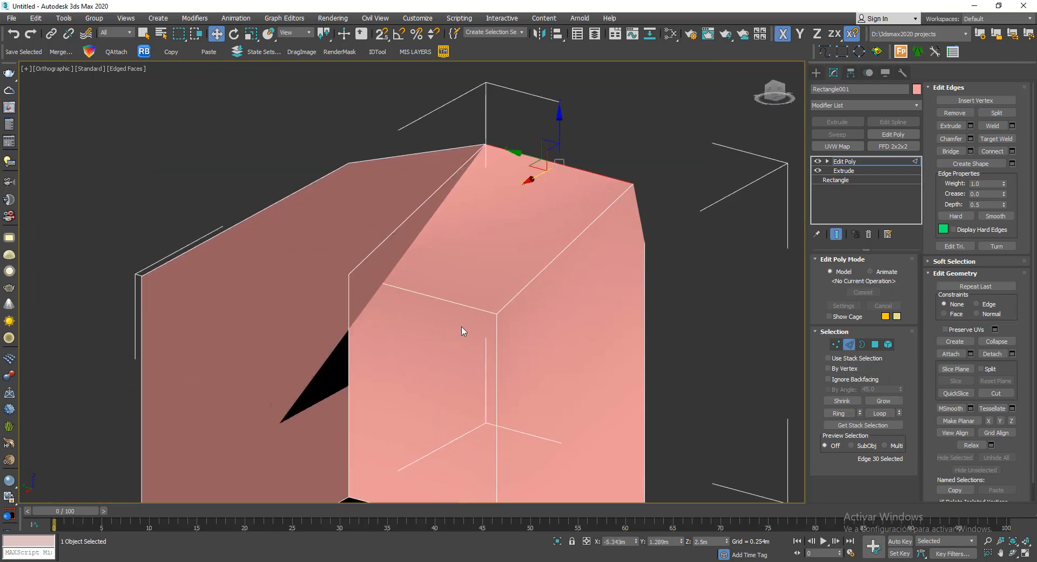
alt+middle_drag(396, 296, 481, 190)
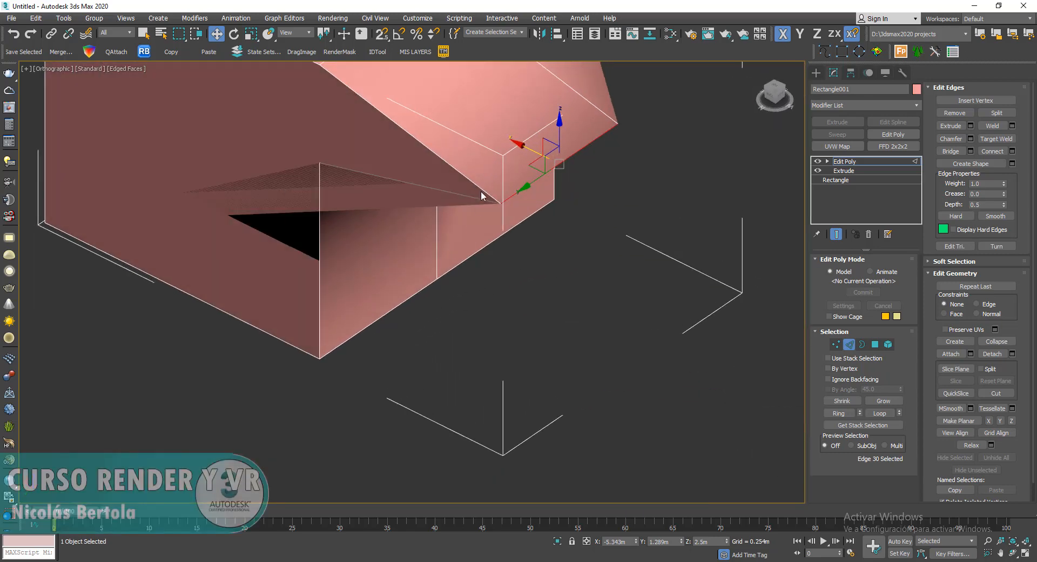
drag(520, 146, 352, 97)
alt+middle_drag(353, 98, 550, 250)
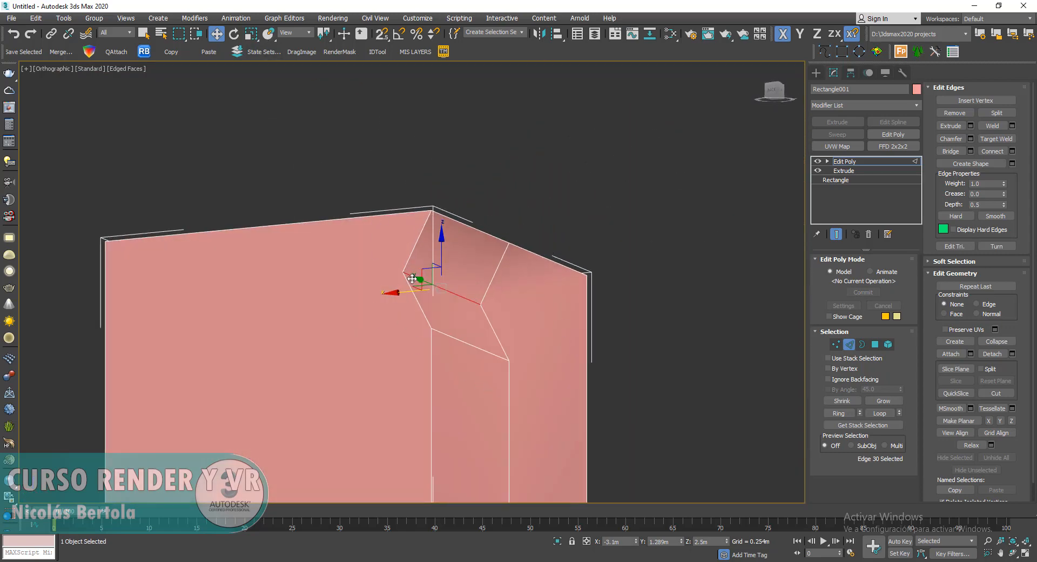
alt+middle_drag(404, 291, 516, 306)
drag(398, 287, 558, 294)
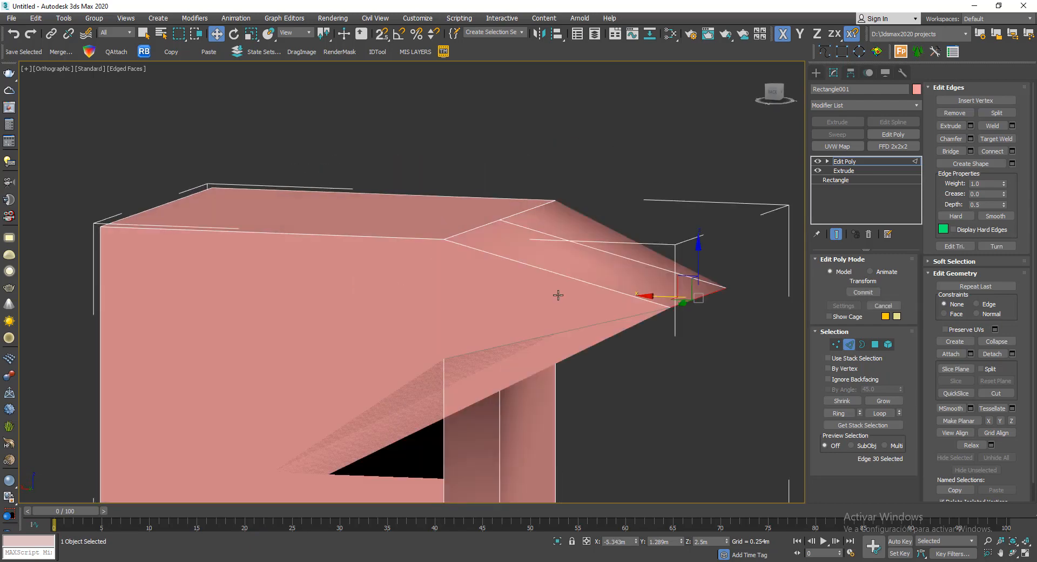
key(ctrl+z)
alt+middle_drag(641, 293, 535, 238)
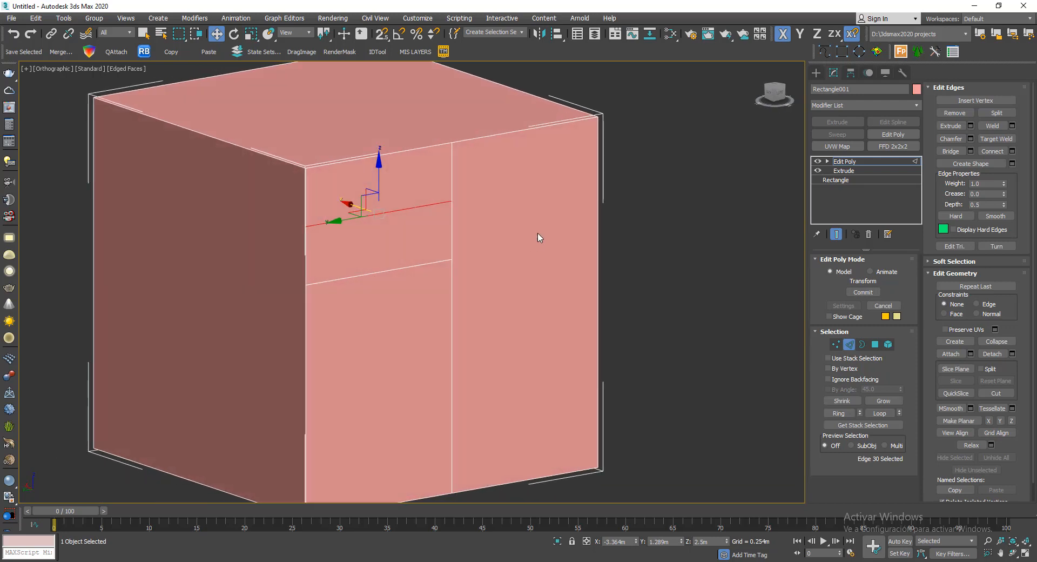
- Try Remove on the selected horizontal edge and undo the removal
click(952, 114)
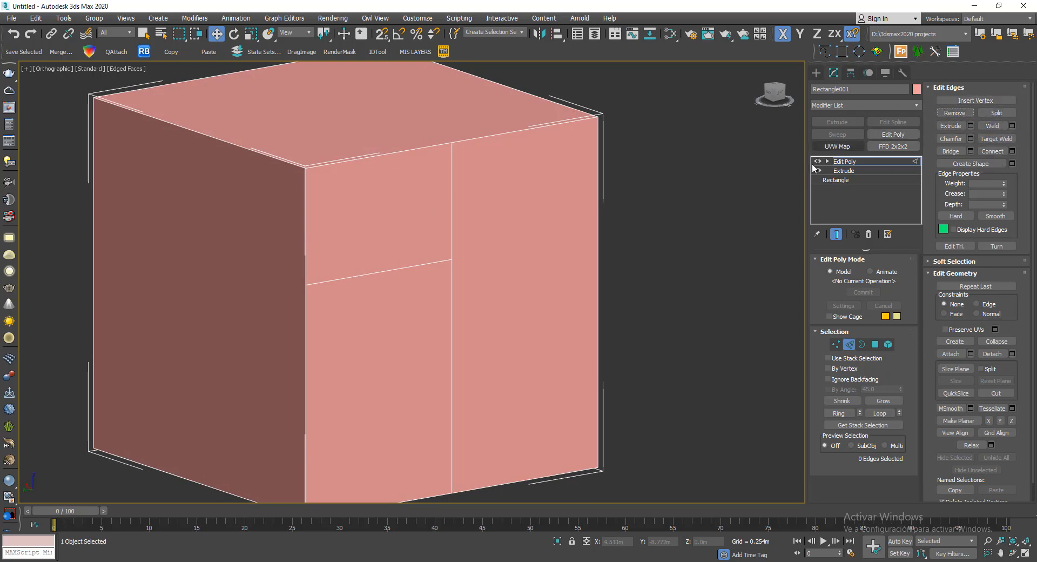
middle_drag(687, 185, 705, 204)
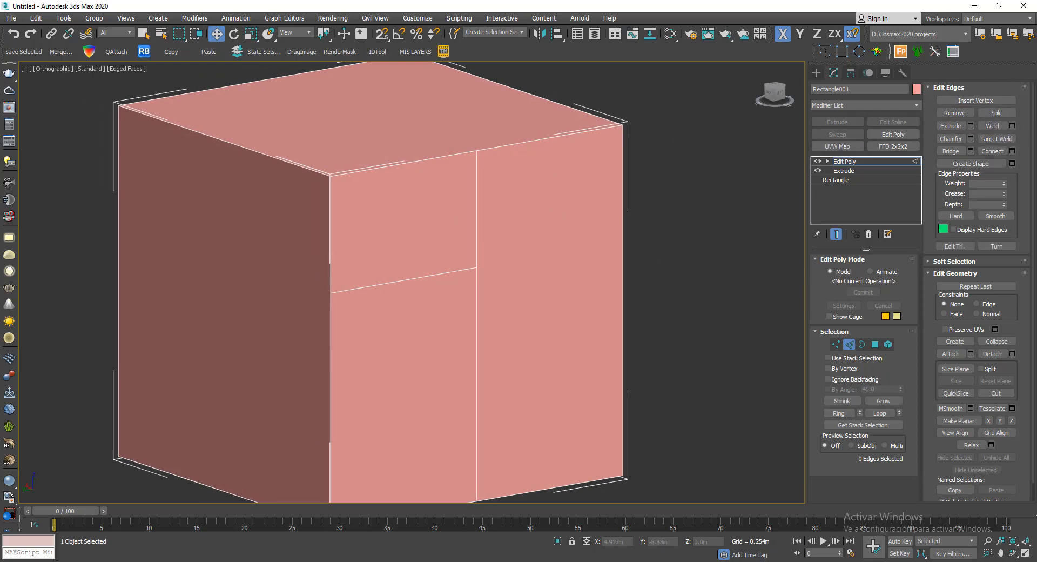
key(ctrl+z)
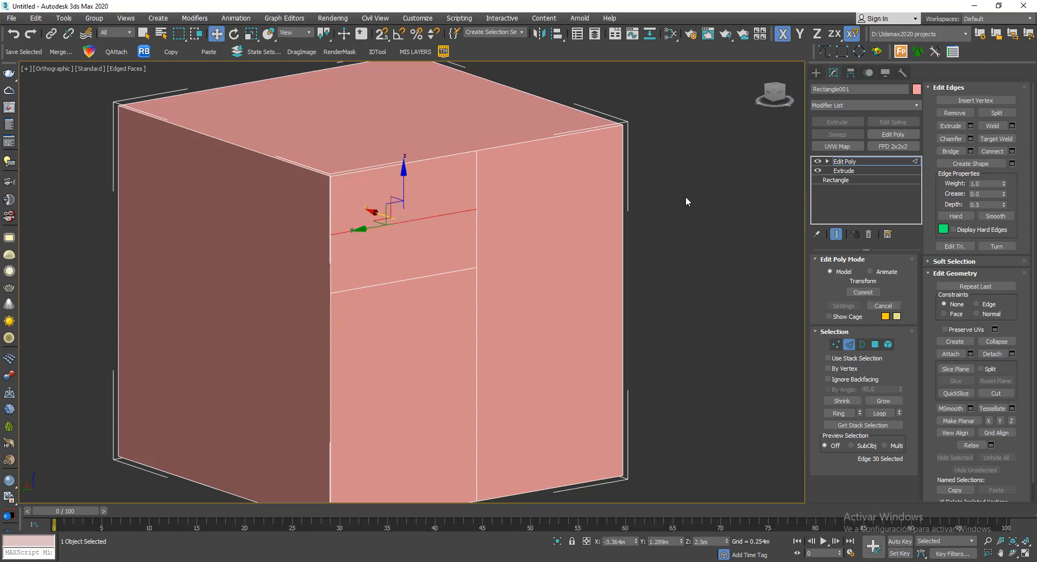
- Try deleting the selected horizontal edge outright, inspect the side face, and undo the deletion
key(Delete)
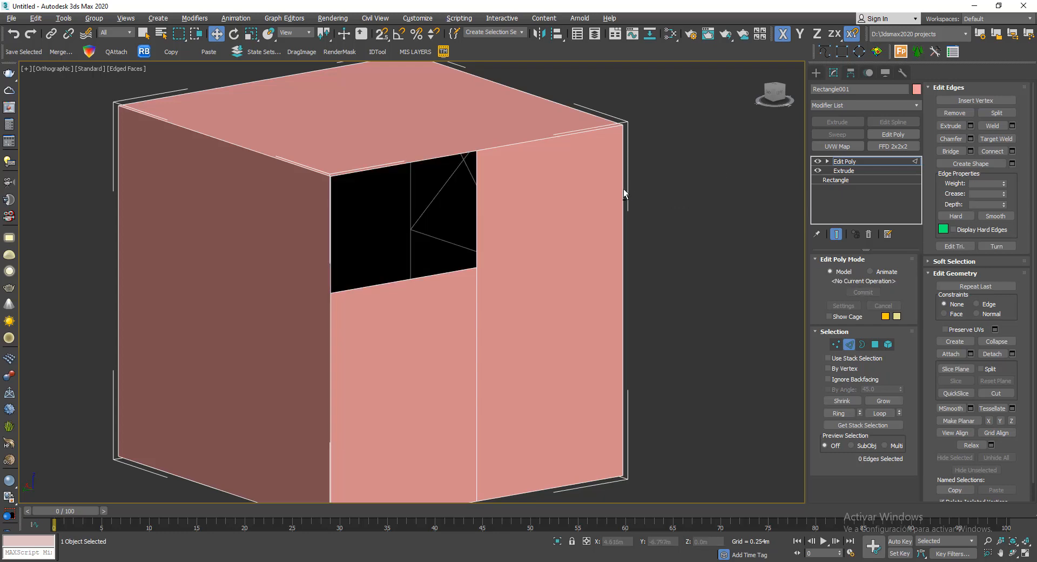
alt+middle_drag(623, 189, 642, 200)
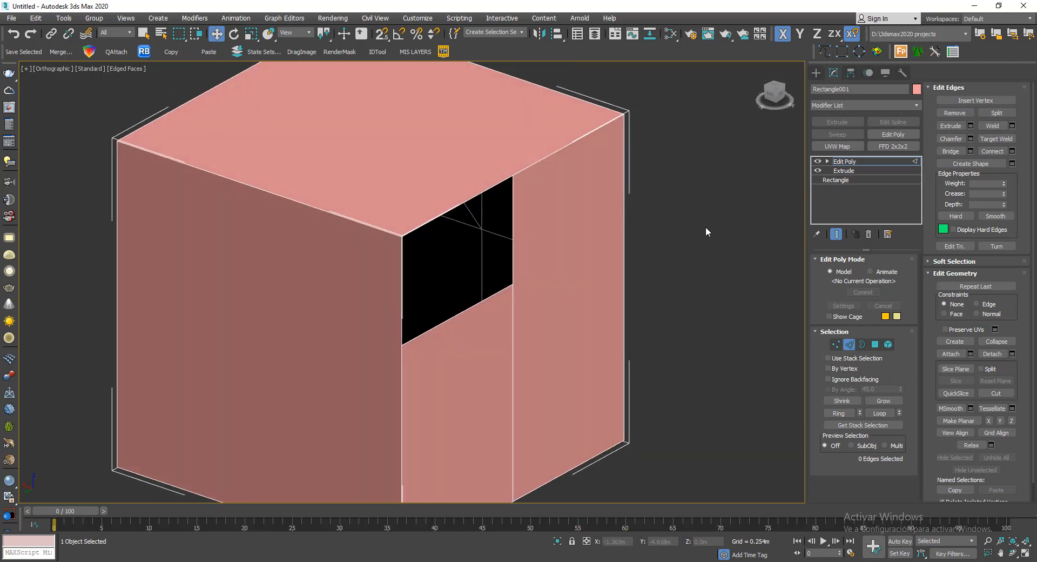
middle_drag(705, 226, 672, 222)
key(ctrl+z)
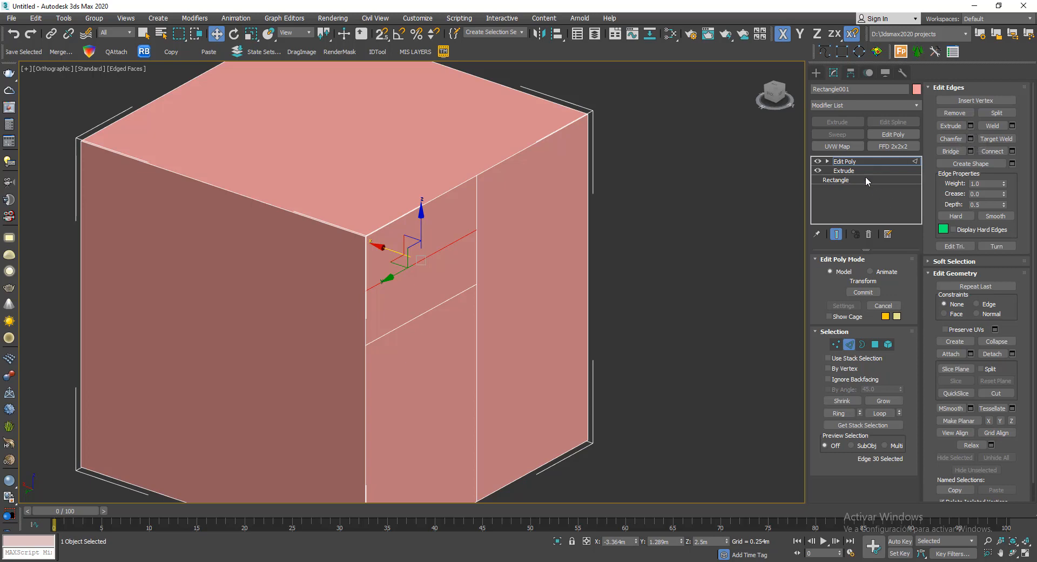
- Extrude the selected horizontal edge with a height of about 0.341 m, using the Extrude Edges settings
click(971, 126)
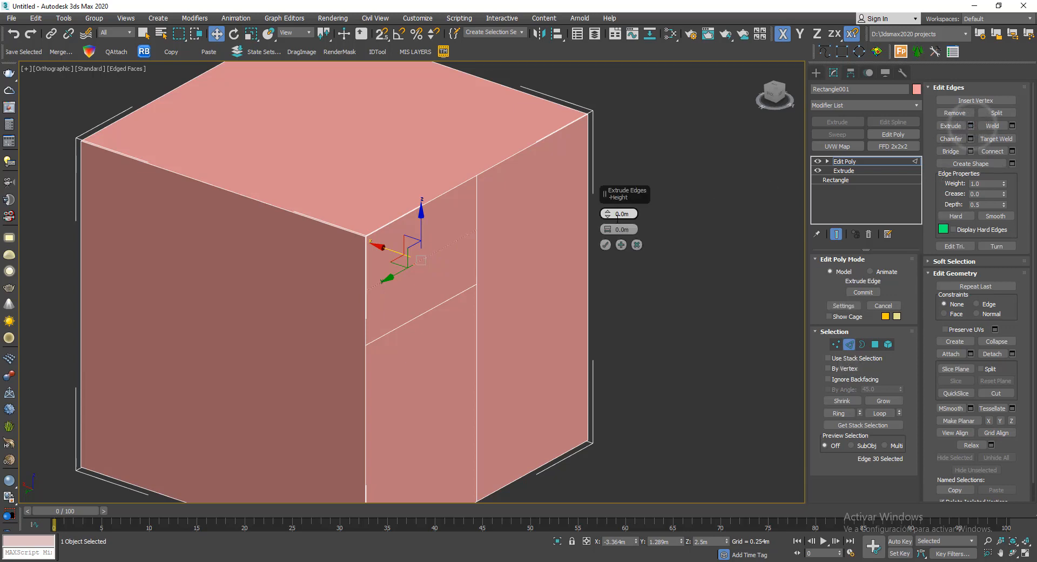
drag(608, 215, 616, 170)
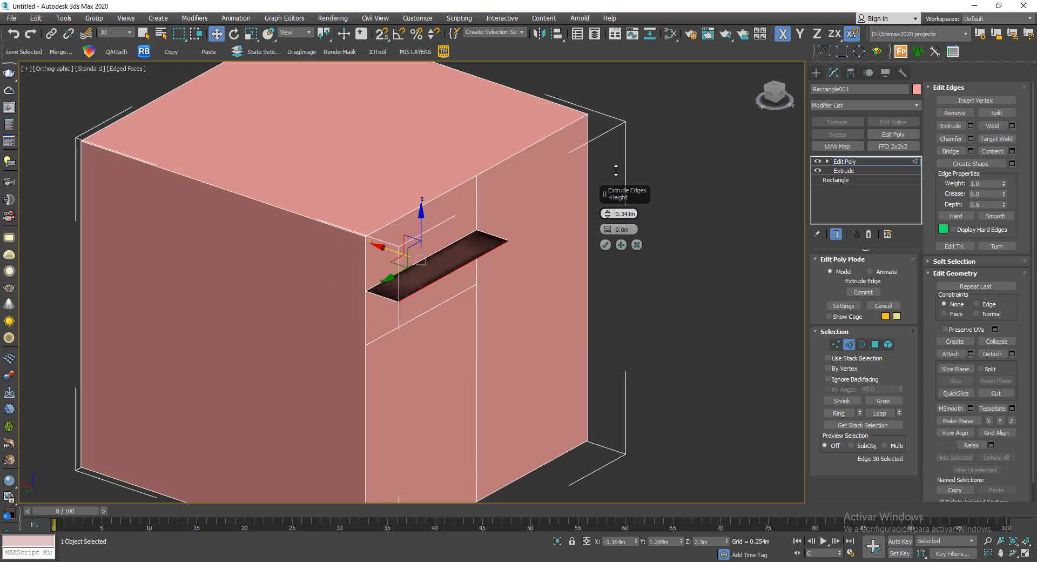
scroll(399, 313, up, 3)
middle_drag(461, 252, 442, 303)
scroll(394, 305, up, 4)
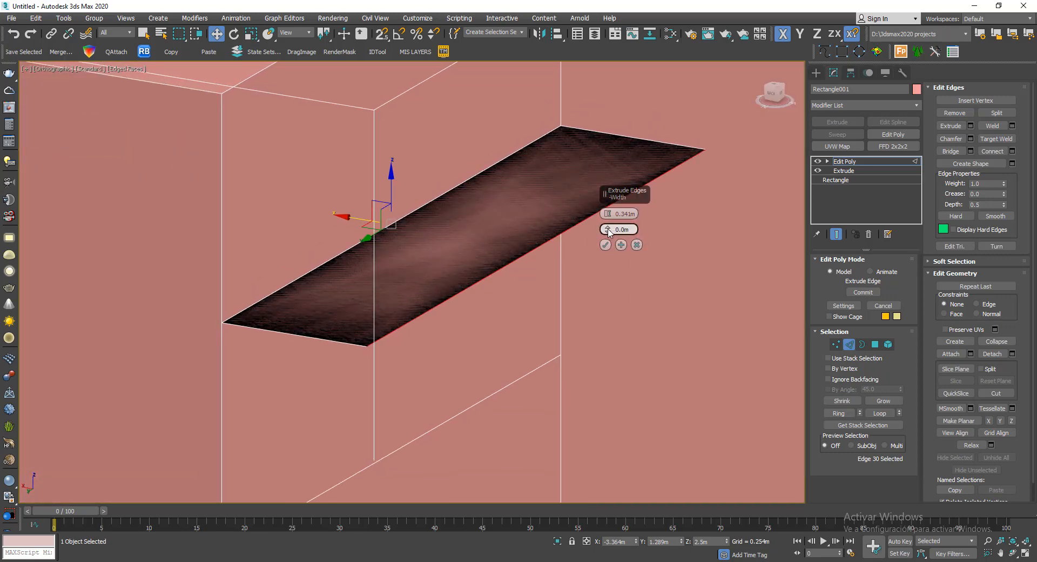
- Widen the base of the extruded edge to about 0.149 m
drag(608, 231, 576, 157)
scroll(468, 256, down, 5)
alt+middle_drag(476, 271, 378, 281)
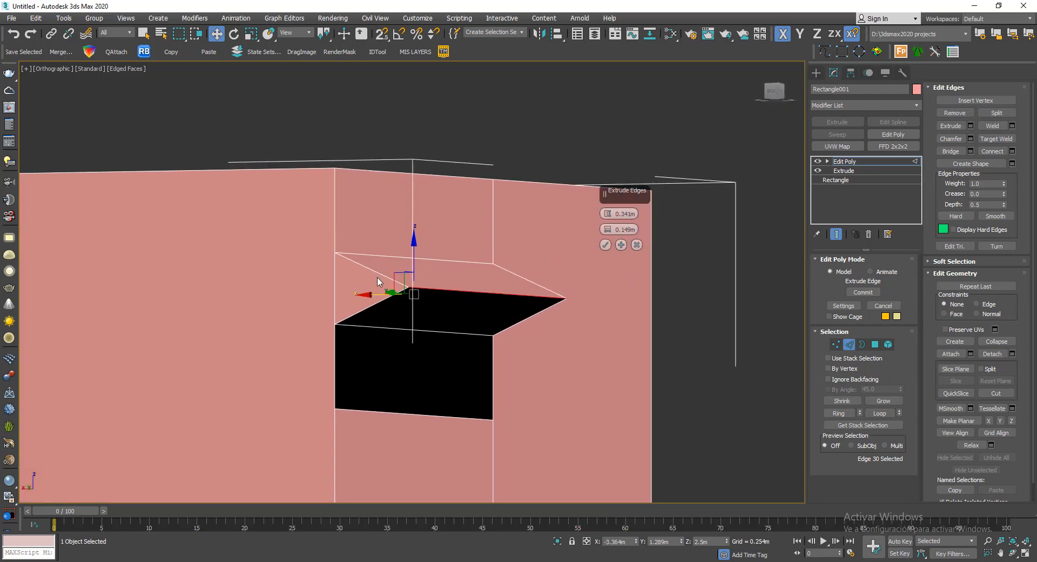
- Reduce the extruded edge's width to about 0.068 m and then to about 0.049 m
scroll(379, 281, up, 2)
drag(609, 233, 608, 244)
alt+middle_drag(494, 285, 372, 216)
scroll(413, 219, down, 4)
scroll(449, 231, up, 2)
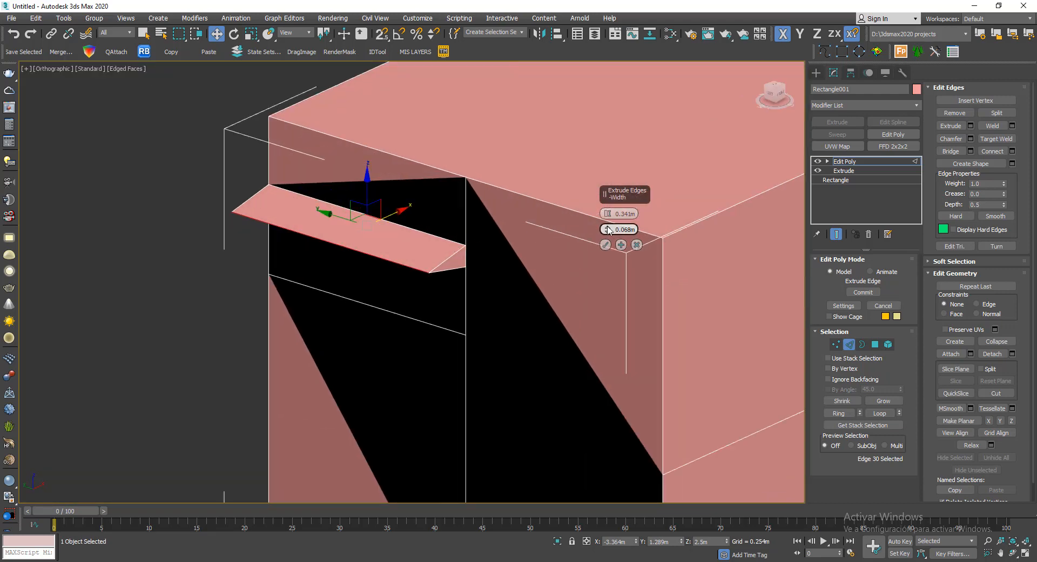
drag(609, 230, 608, 233)
alt+middle_drag(413, 302, 512, 295)
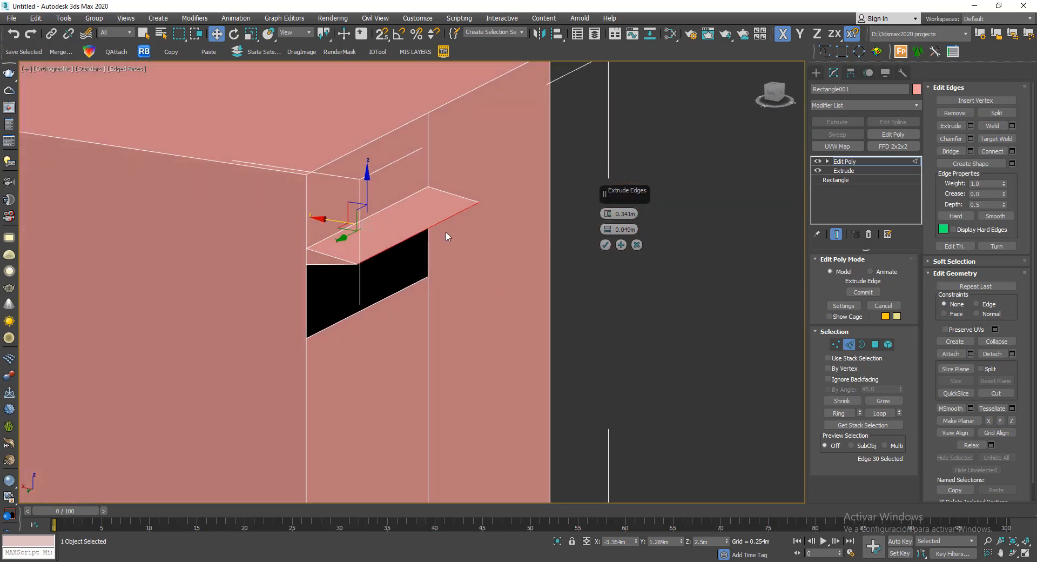
- Narrow the base of the extruded edge to a width of about 0.027 m
mouse_move(446, 236)
alt+middle_down()
mouse_move(456, 212)
mouse_move(439, 237)
alt+middle_up()
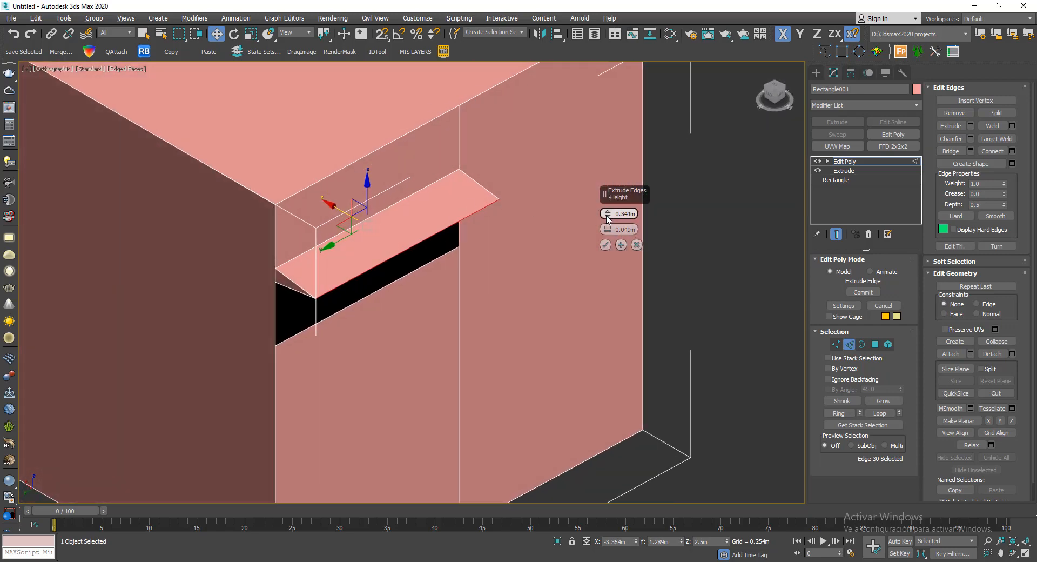
mouse_move(609, 230)
mouse_down()
mouse_move(617, 241)
mouse_move(614, 232)
mouse_up()
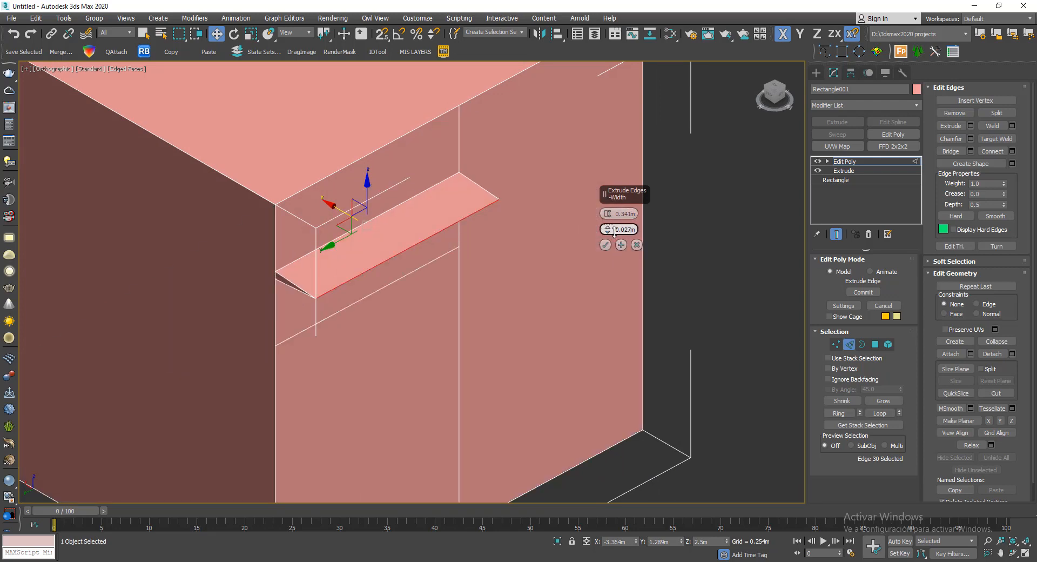
middle_drag(358, 261, 422, 288)
scroll(489, 238, up, 3)
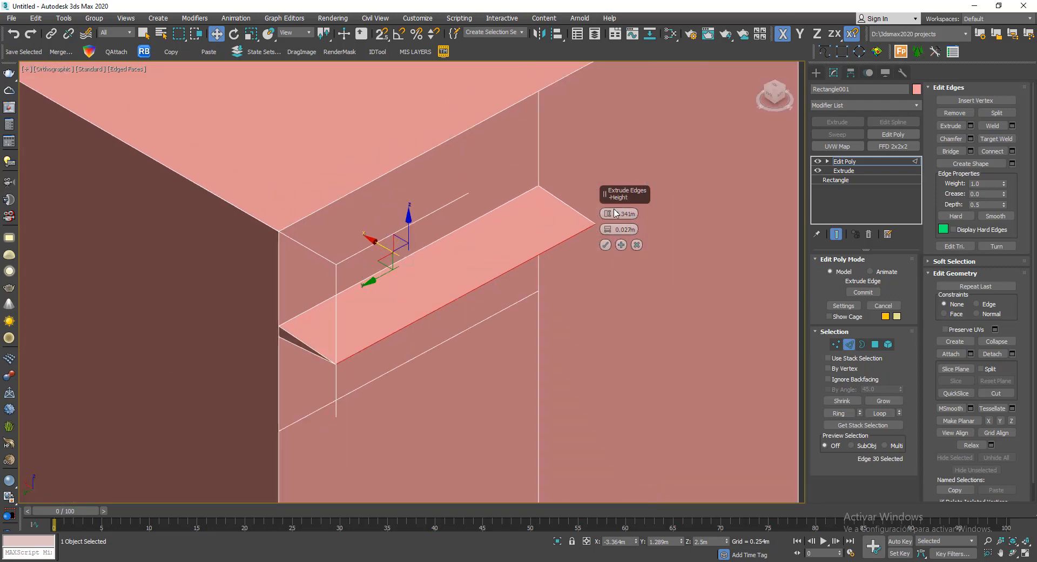
- Set the edge extrusion to a height of about -0.027 m and a width of about 0.009 m, and accept it
drag(611, 215, 619, 275)
mouse_move(607, 217)
mouse_down()
mouse_move(608, 246)
mouse_move(608, 224)
mouse_move(607, 236)
mouse_up()
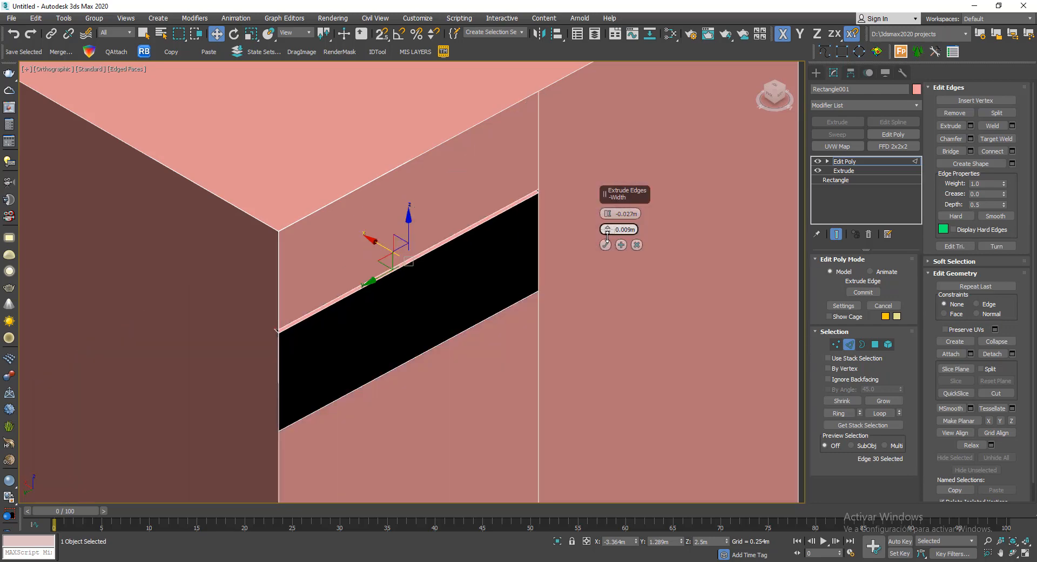
alt+middle_drag(485, 274, 448, 302)
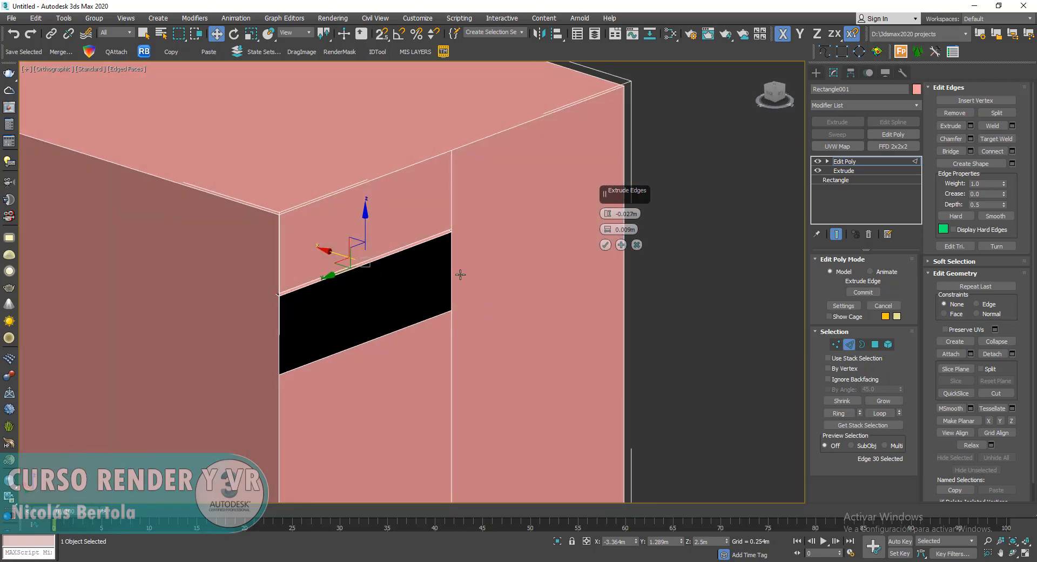
middle_drag(480, 215, 508, 200)
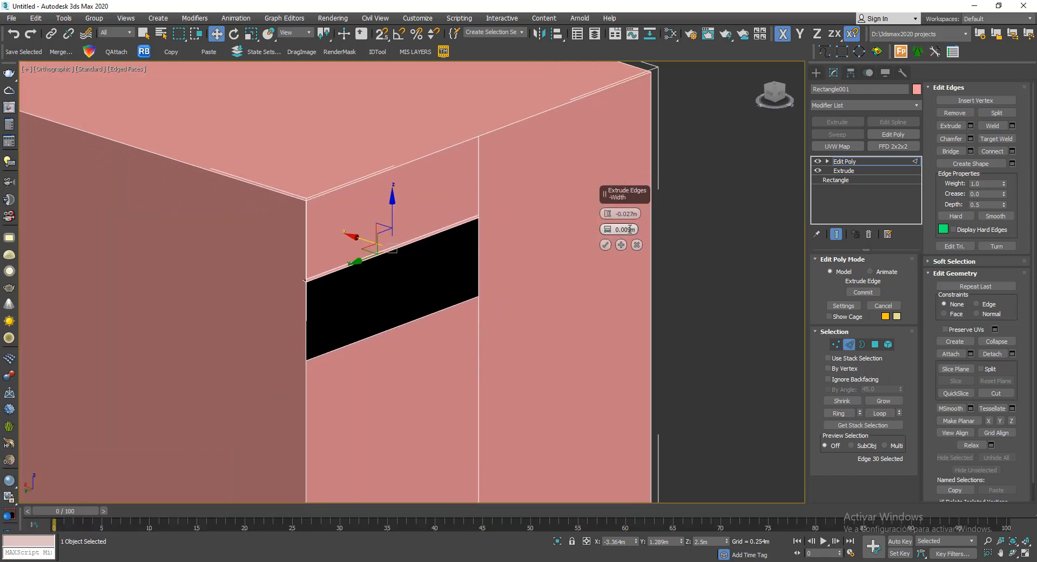
click(605, 244)
- Switch to polygon level and select the black polygon just below the extruded edge
alt+middle_drag(571, 267, 464, 226)
click(876, 344)
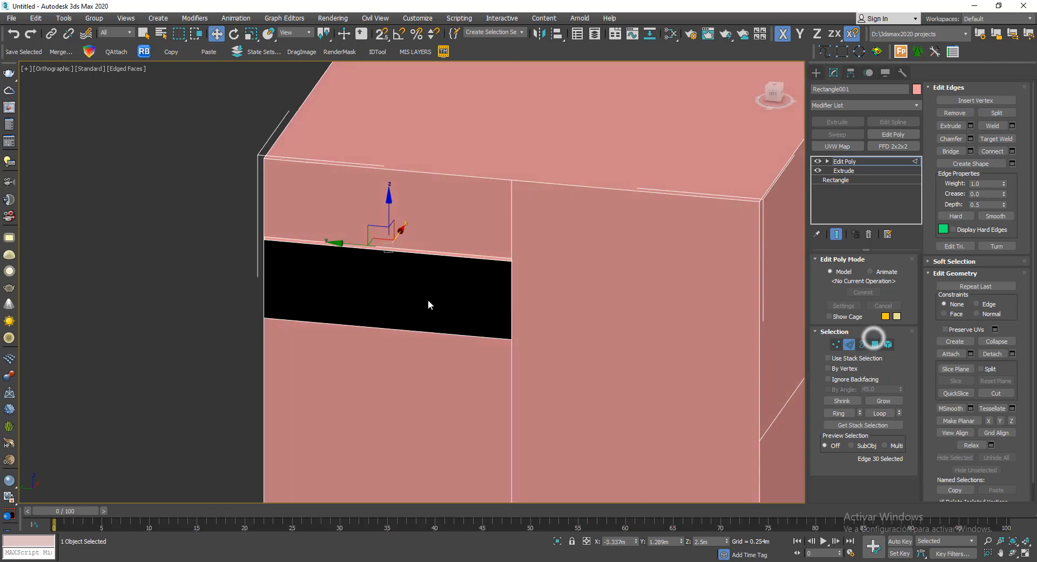
click(455, 313)
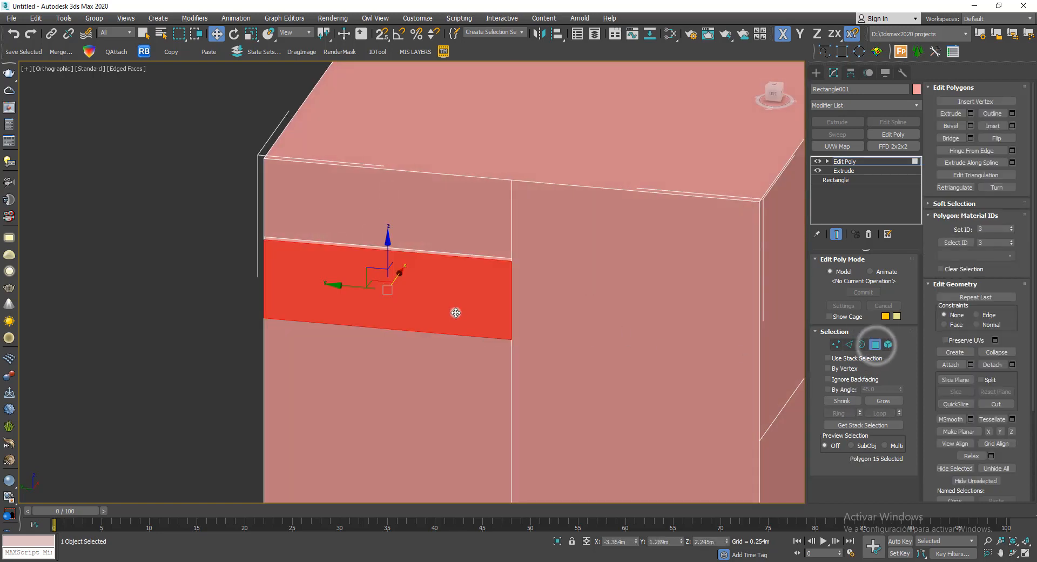
scroll(410, 243, down, 2)
click(231, 254)
scroll(373, 265, up, 2)
click(383, 266)
scroll(383, 265, down, 5)
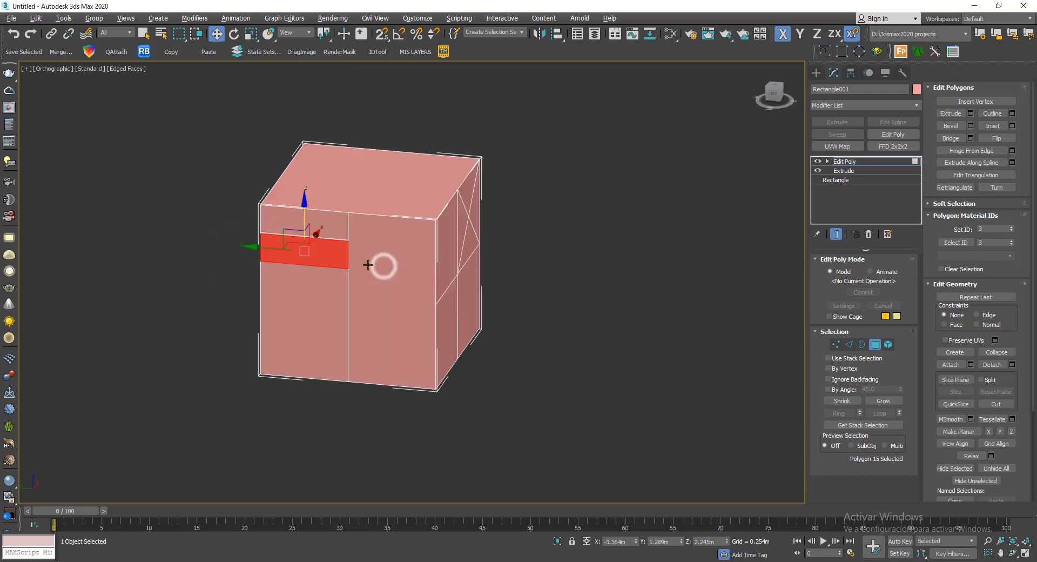
- Select all of the cube's polygons and clear all their smoothing groups
alt+middle_drag(383, 265, 386, 232)
scroll(324, 210, up, 5)
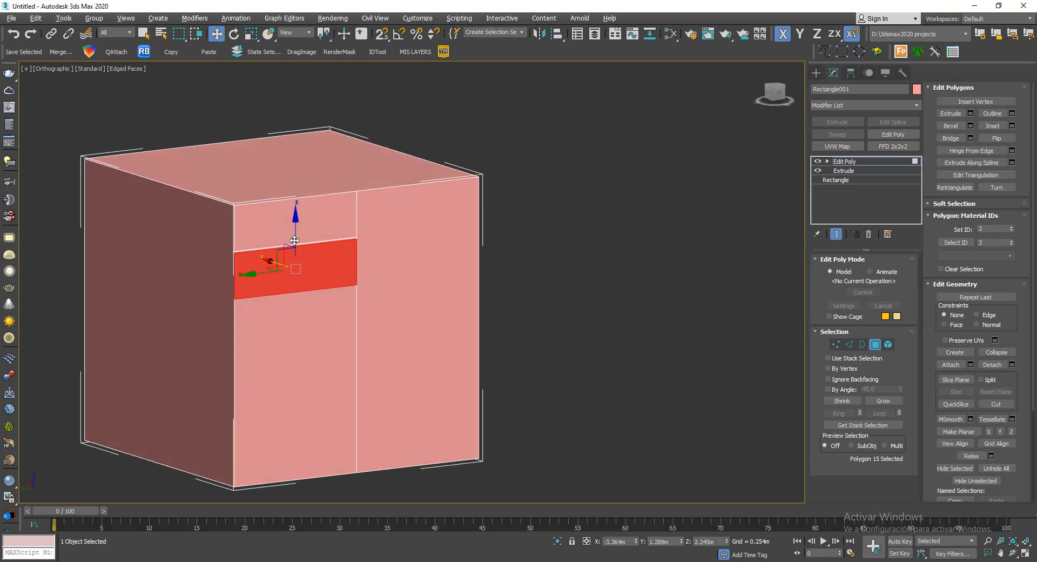
scroll(366, 216, up, 5)
scroll(398, 242, down, 9)
alt+middle_drag(470, 204, 380, 212)
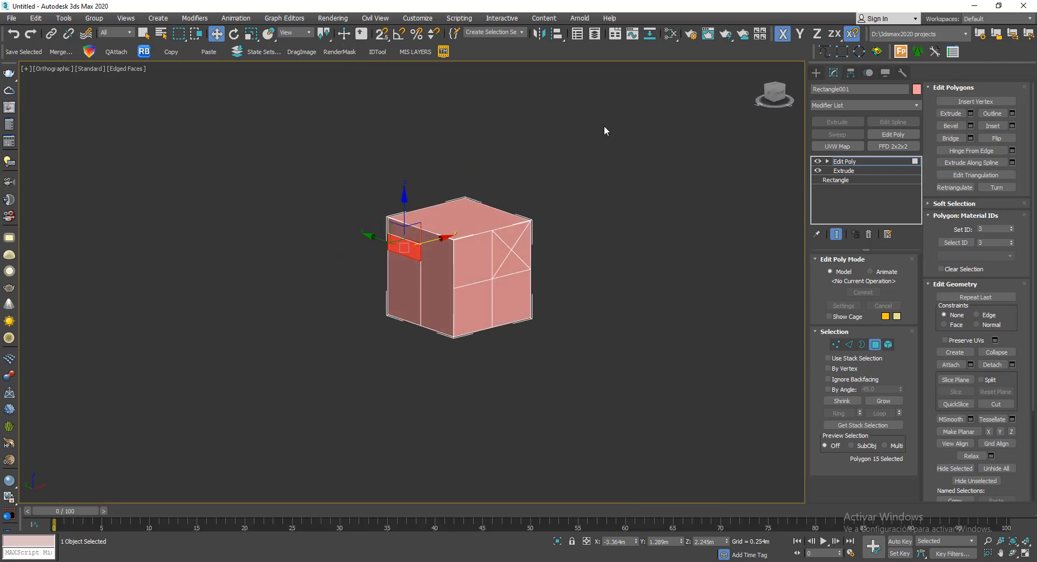
scroll(476, 208, up, 5)
middle_drag(569, 301, 587, 260)
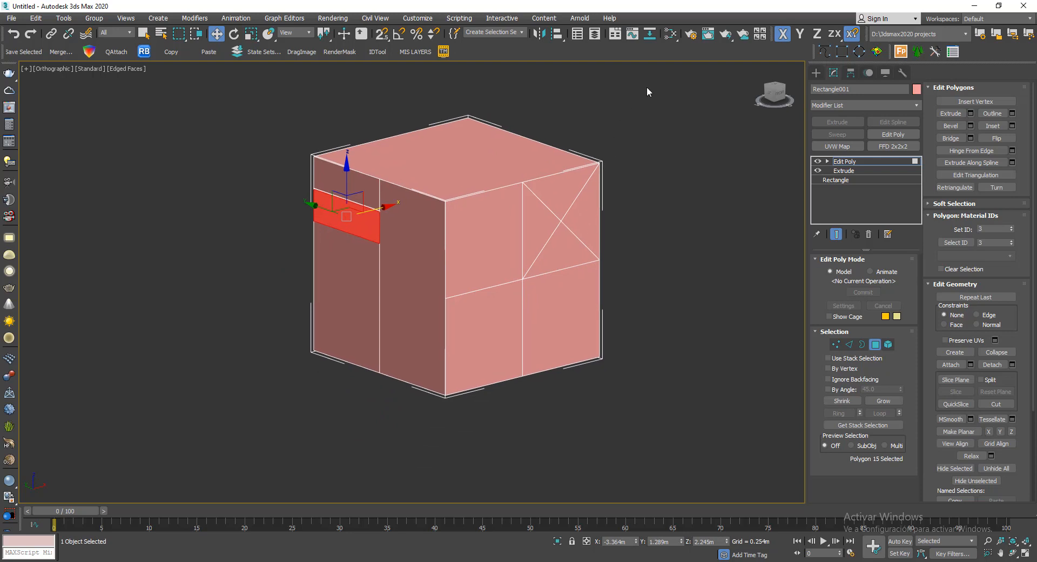
drag(647, 85, 243, 407)
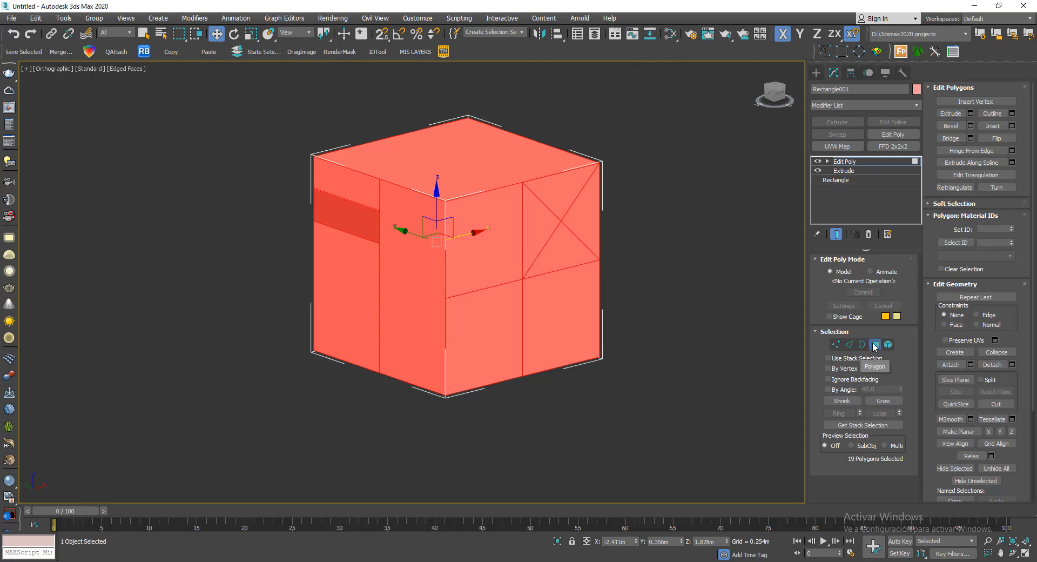
alt+middle_drag(546, 282, 329, 274)
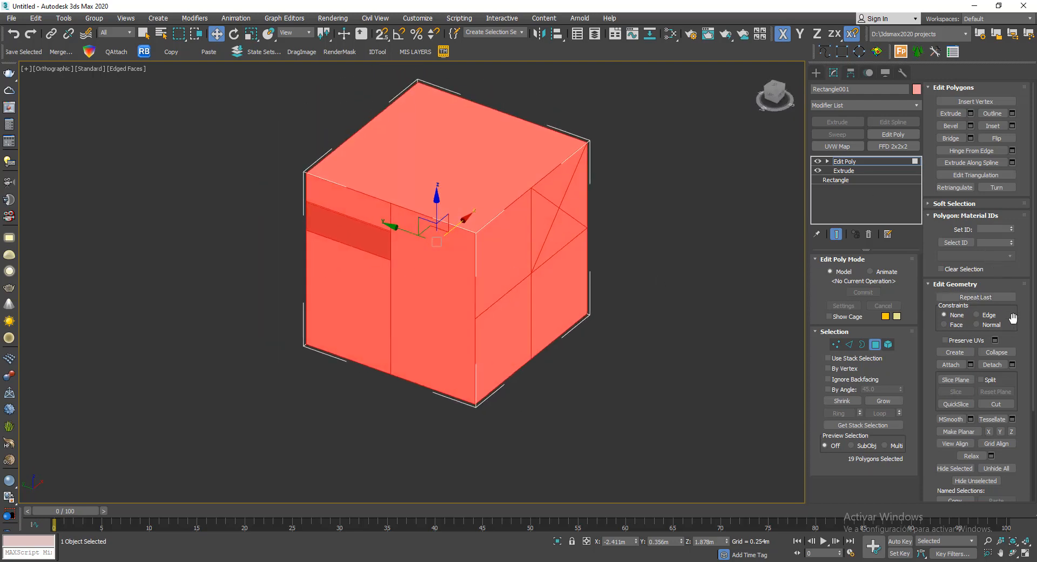
scroll(1013, 334, down, 4)
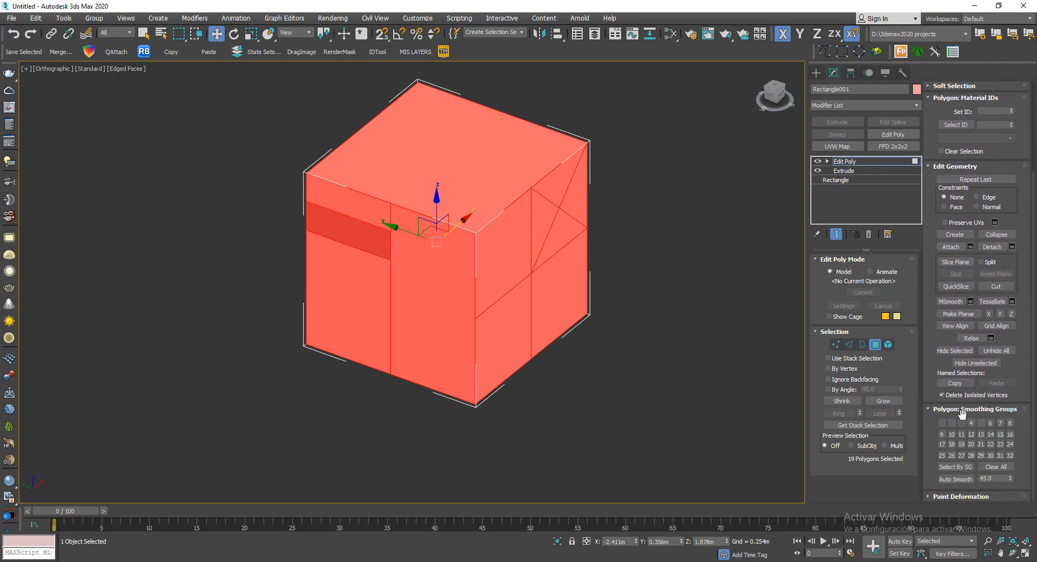
click(1003, 468)
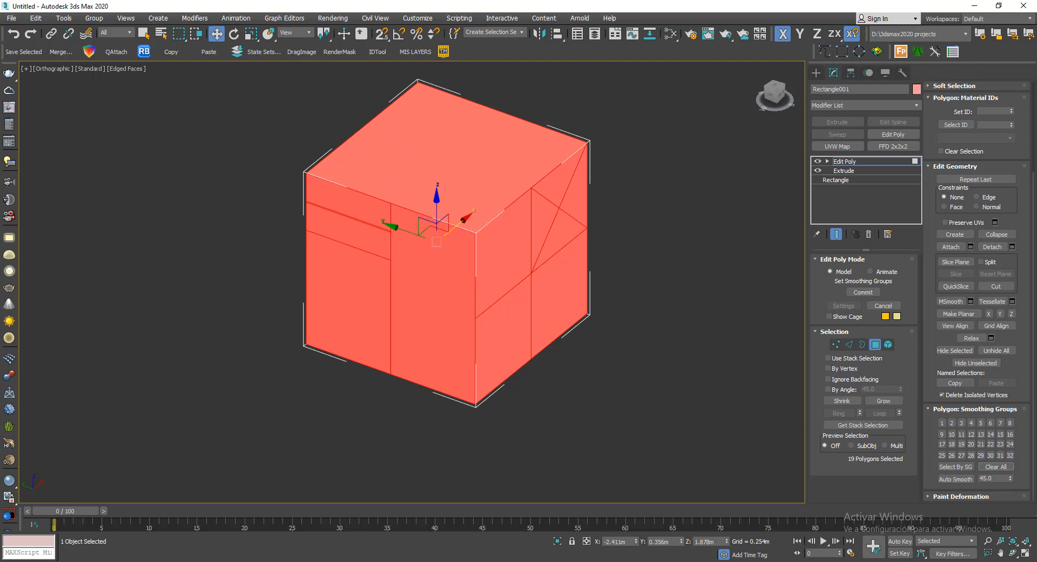
- Leave and re-enter polygon level, and select only the outer triangle beside the vertical cube edge in the face's diagonally divided square
click(876, 344)
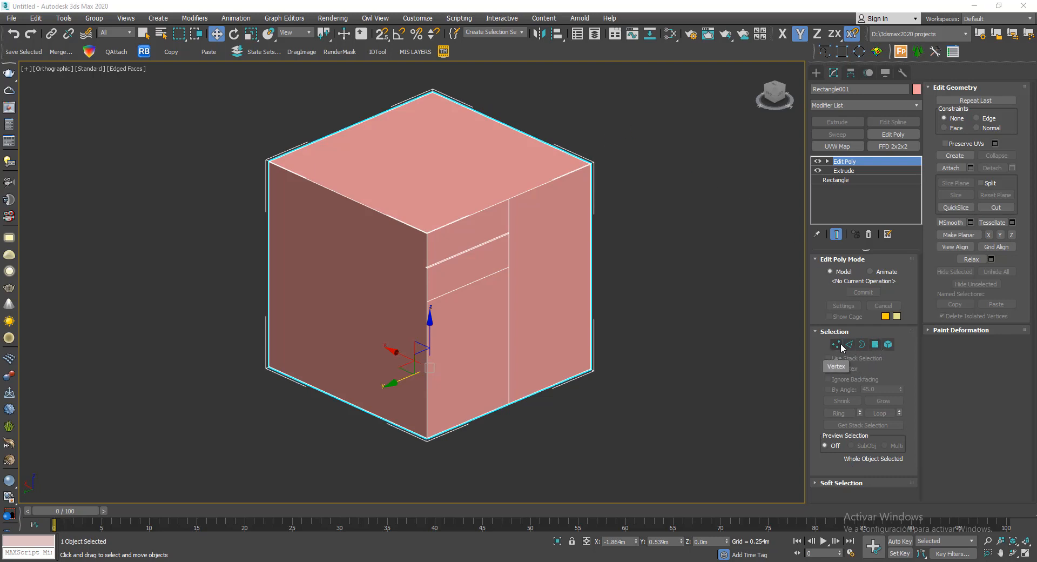
click(875, 344)
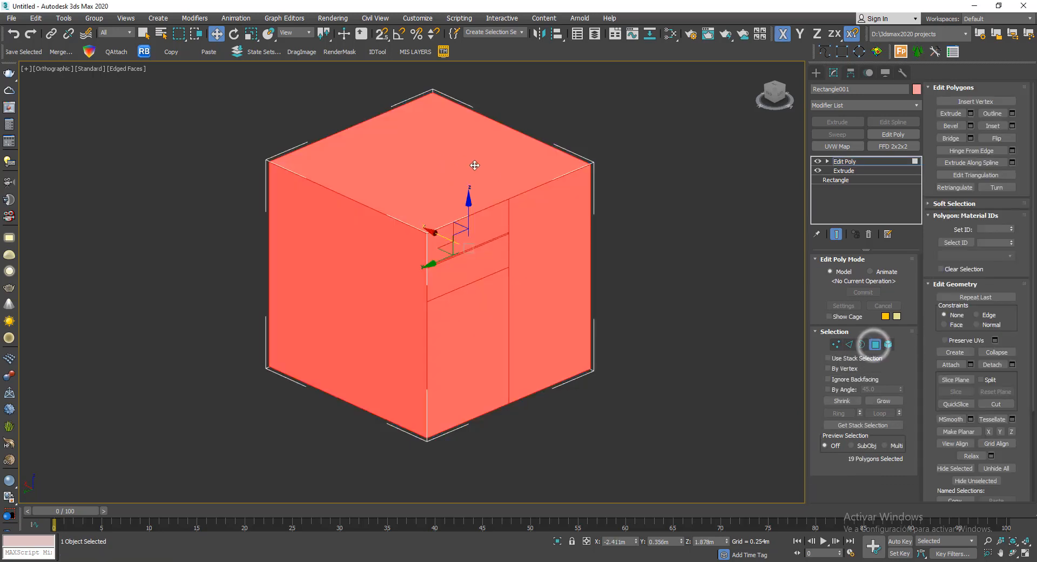
alt+middle_drag(631, 253, 520, 260)
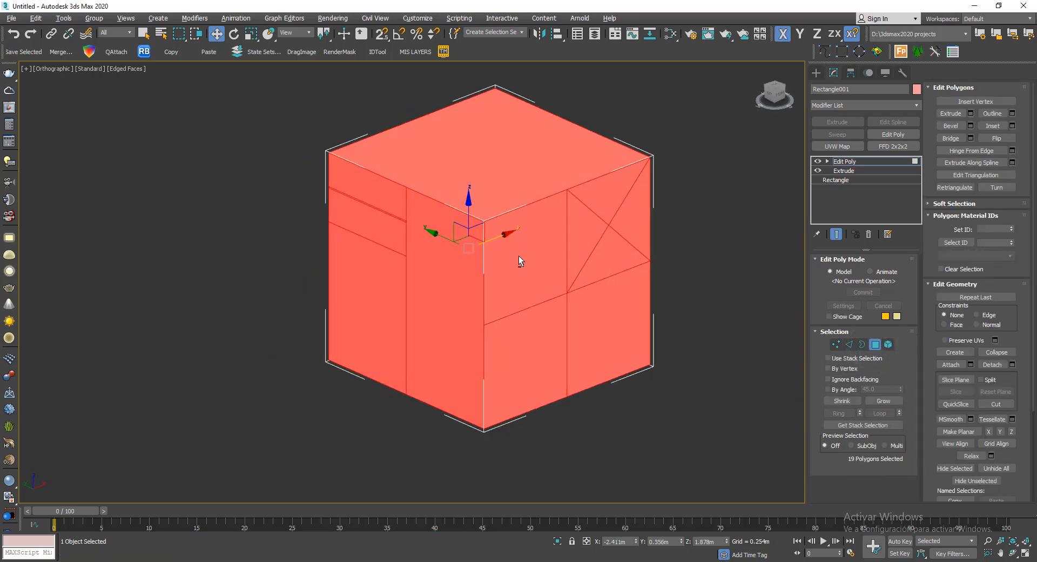
middle_drag(585, 308, 472, 306)
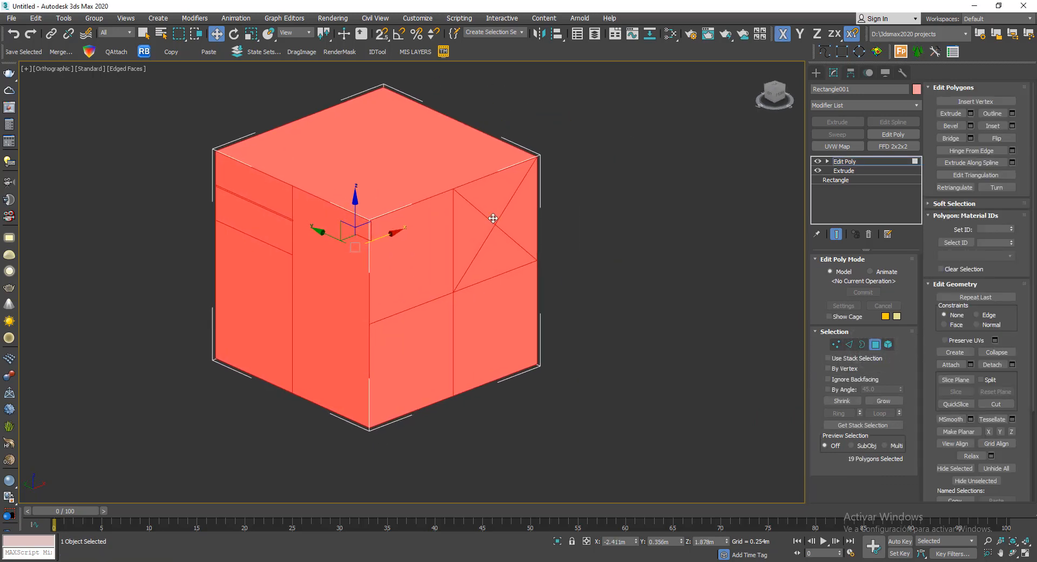
click(521, 218)
alt+middle_drag(613, 271, 585, 263)
scroll(585, 262, up, 3)
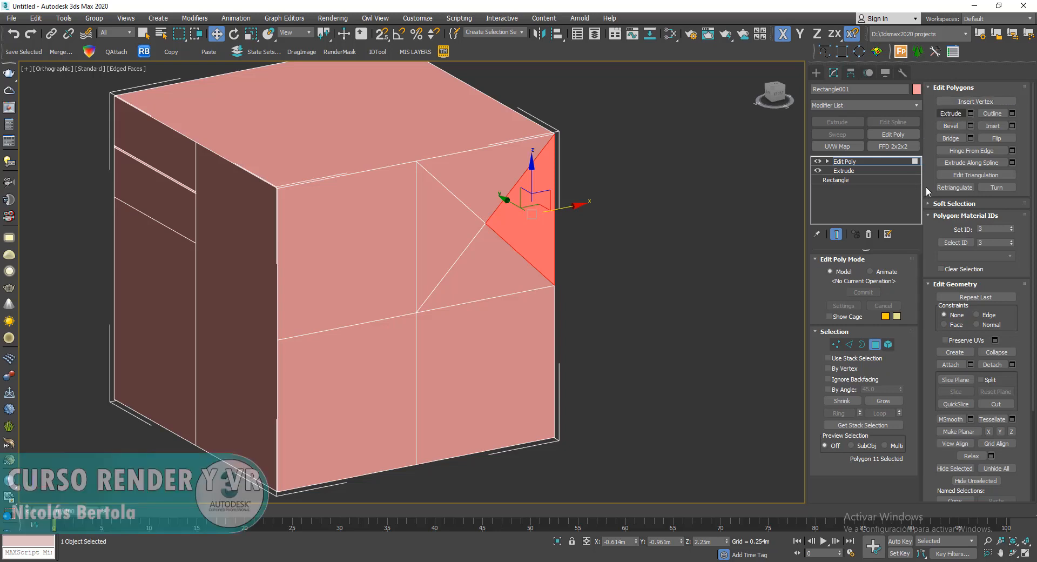
- Extrude the selected triangle with a height of about 0.734 m, using the Extrude Polygons settings
click(970, 113)
scroll(572, 280, up, 3)
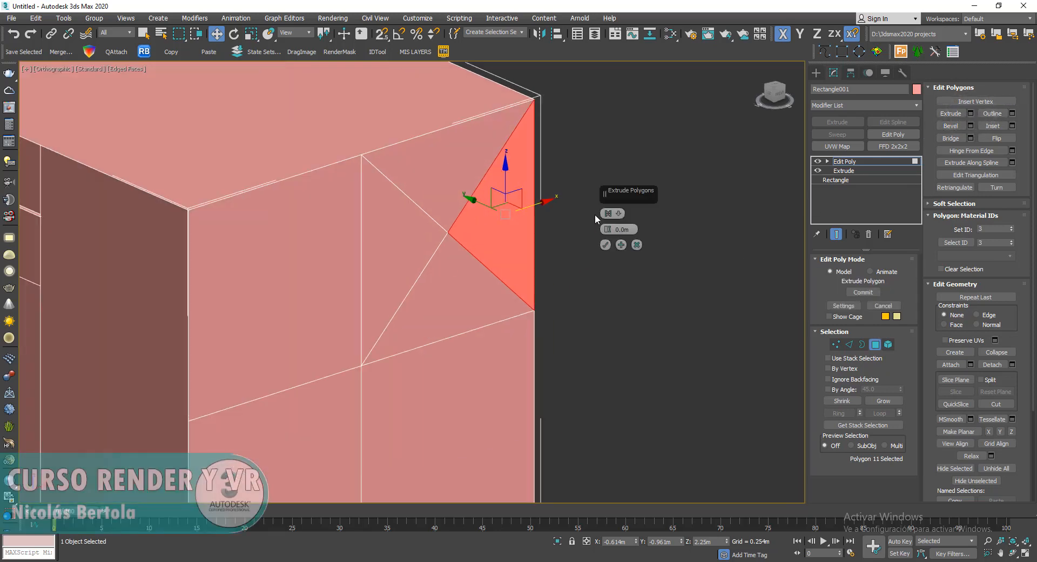
middle_drag(546, 289, 505, 331)
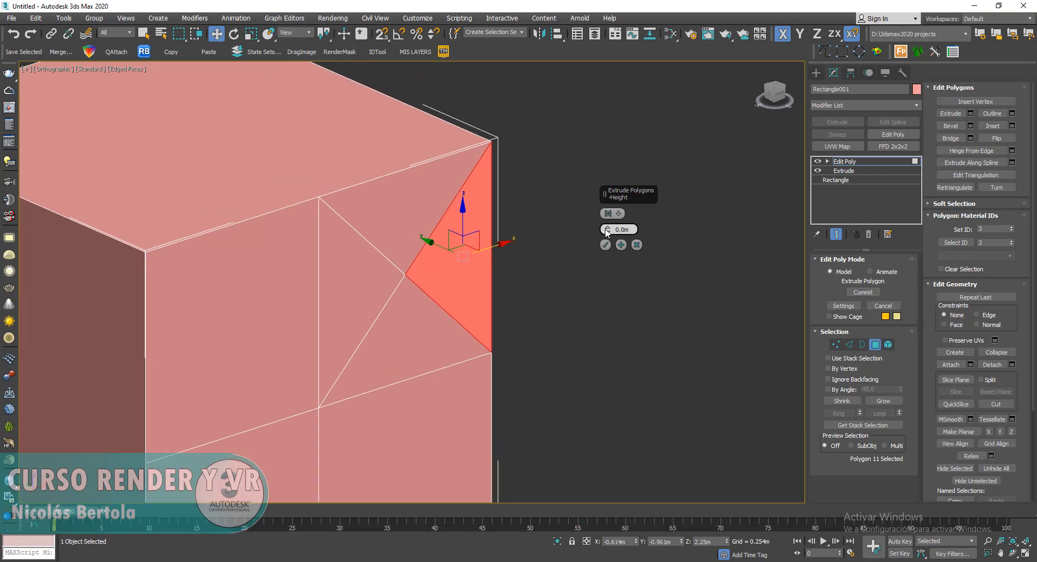
drag(606, 229, 603, 108)
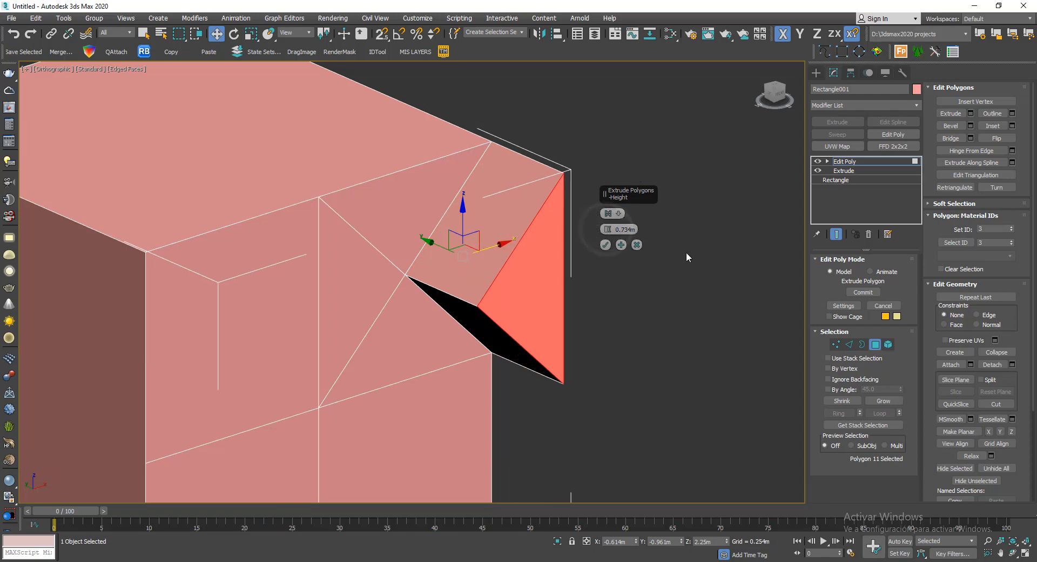
alt+middle_drag(682, 297, 777, 215)
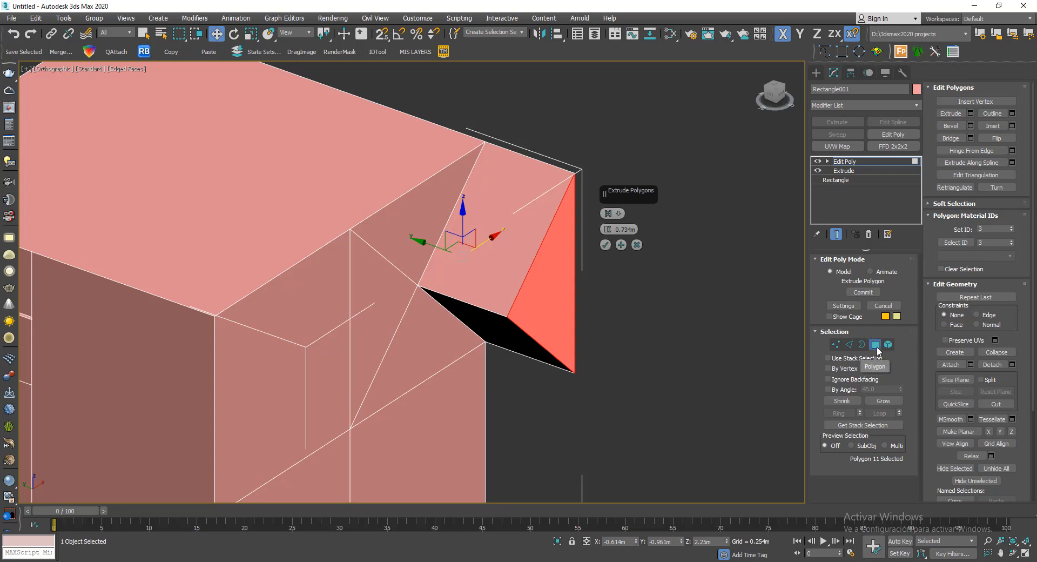
alt+middle_drag(705, 322, 636, 273)
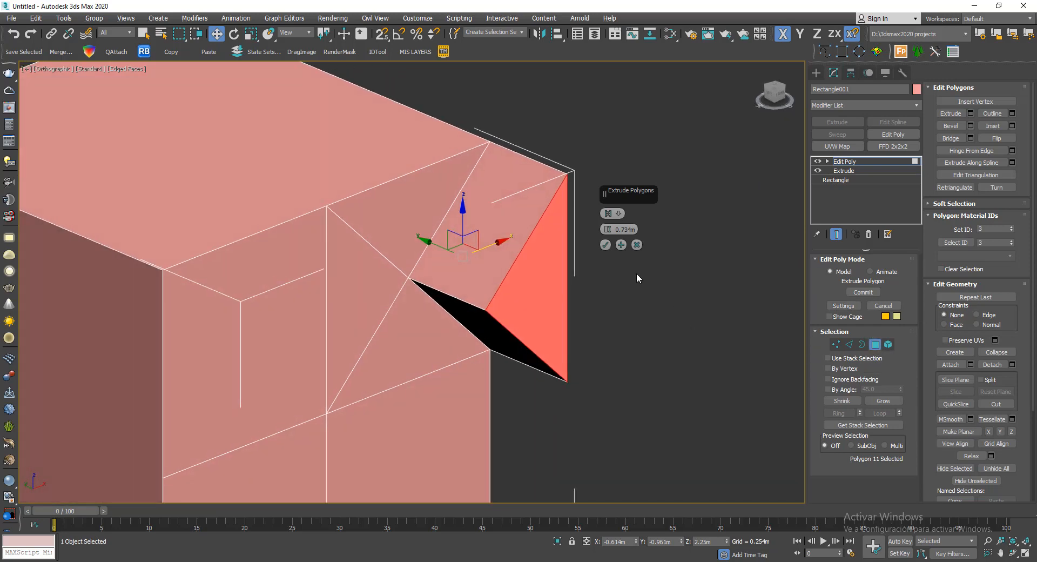
- Add the other three triangles of the diagonally divided square to the polygon extrusion
click(612, 213)
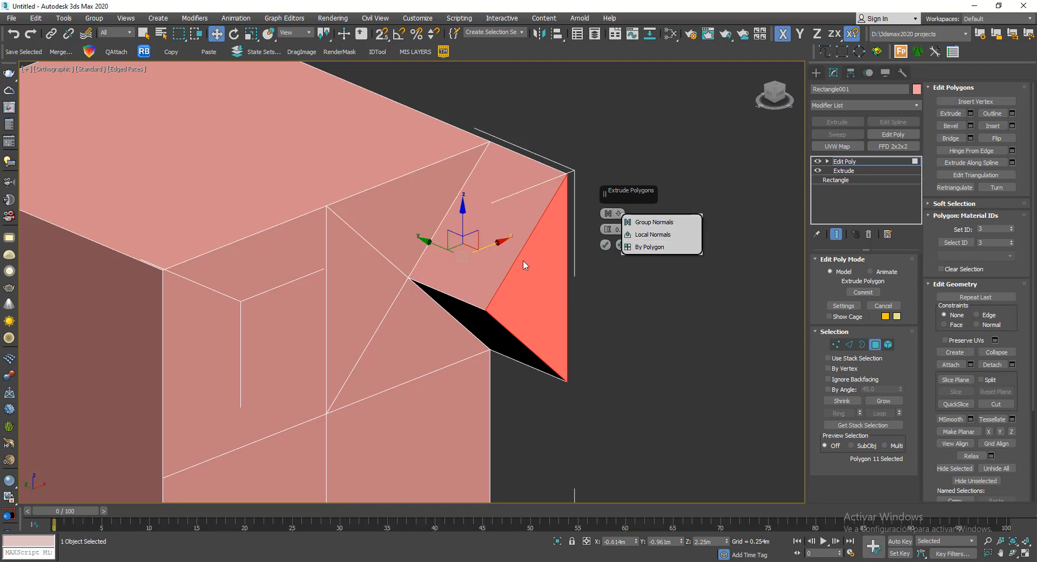
click(398, 219)
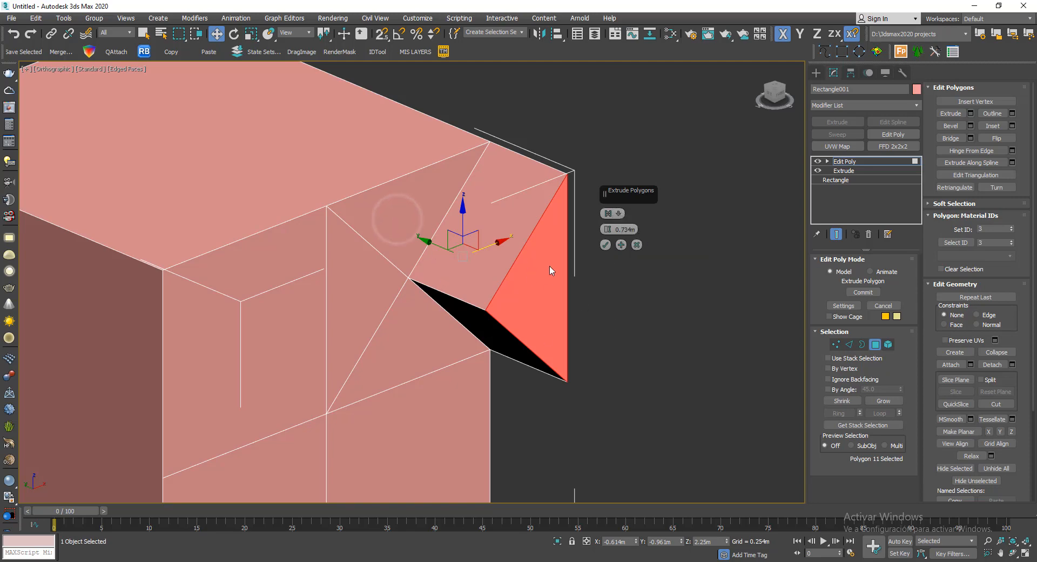
alt+middle_drag(551, 270, 475, 262)
ctrl+click(394, 211)
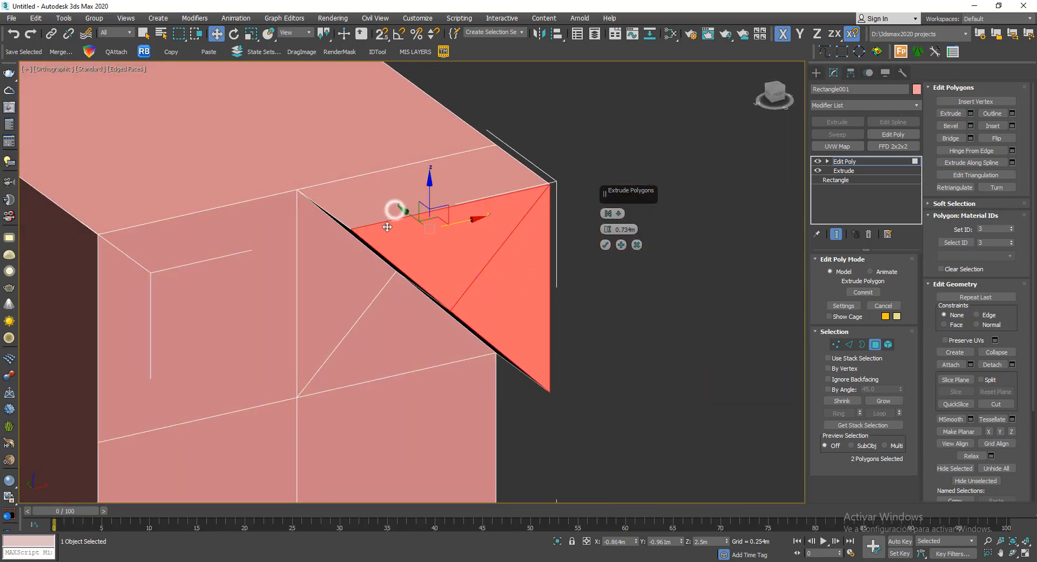
ctrl+click(347, 275)
ctrl+click(446, 332)
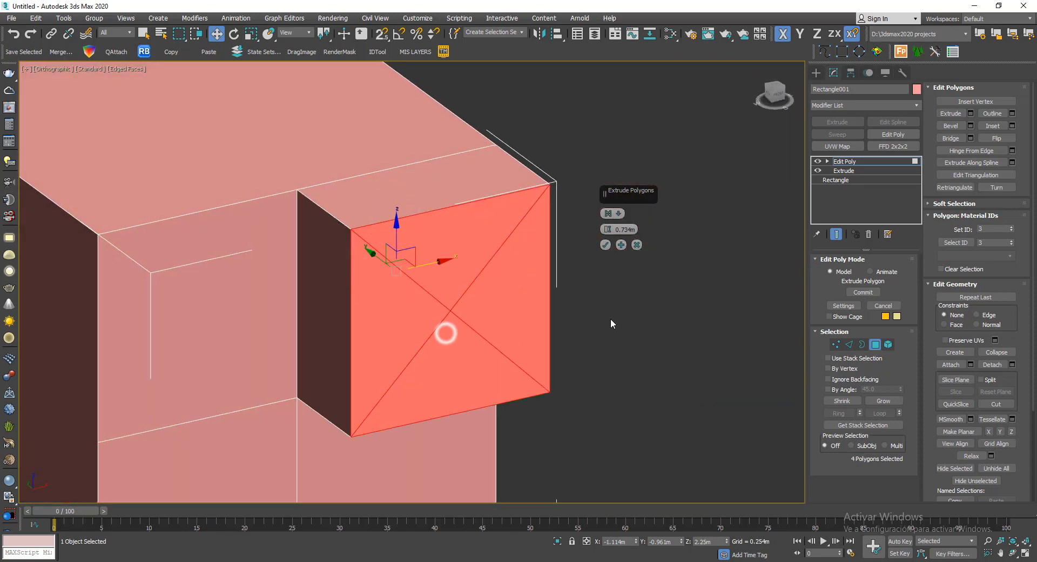
alt+middle_drag(596, 266, 627, 287)
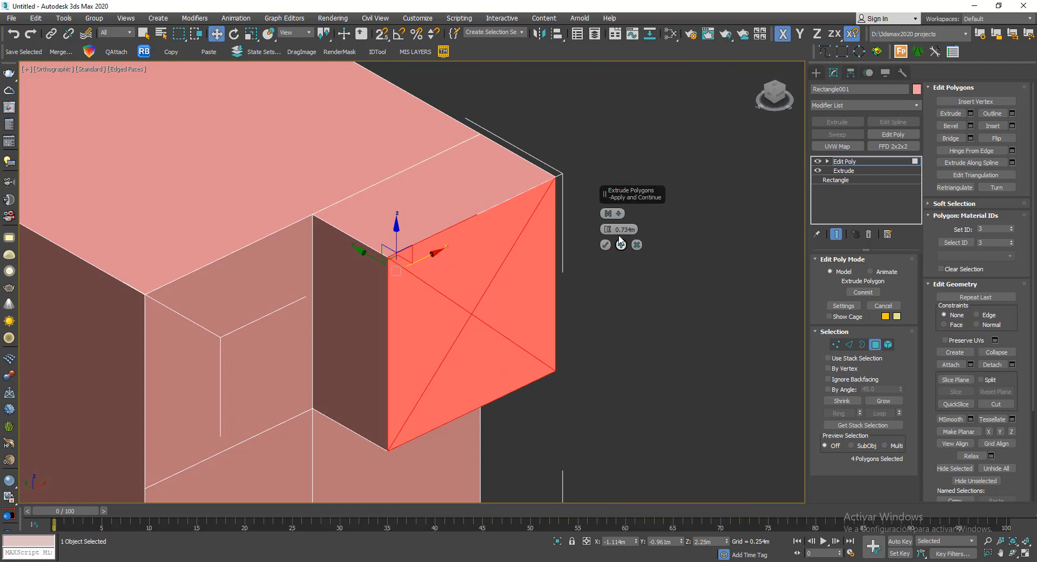
- Change the extrusion type of the four triangles to Local Normals and view the block from the other side
click(619, 215)
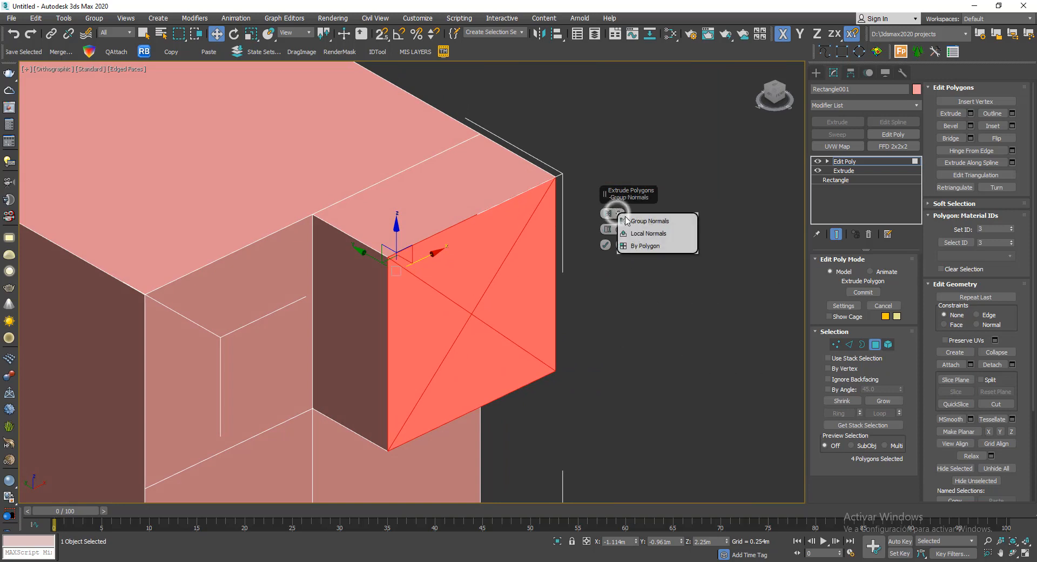
click(669, 238)
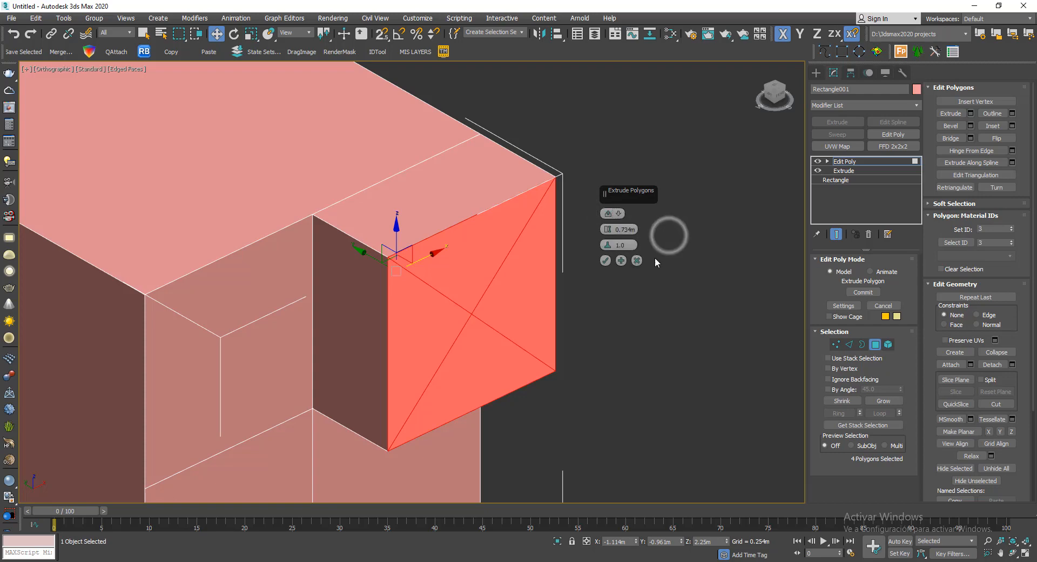
alt+middle_drag(655, 257, 425, 299)
- Set the extrusion type of the four triangles to By Polygon
click(620, 212)
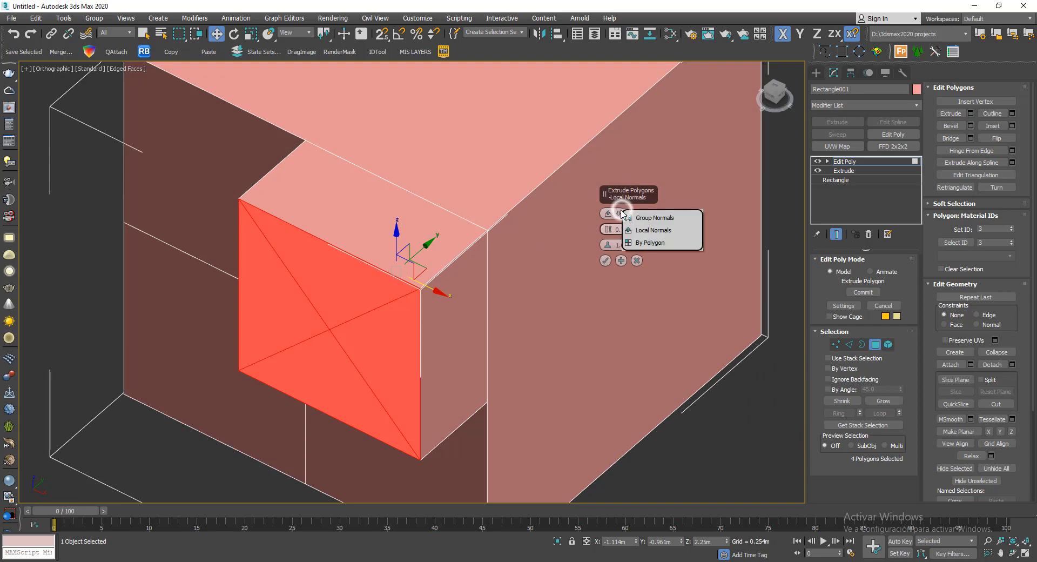
click(640, 244)
scroll(553, 231, down, 2)
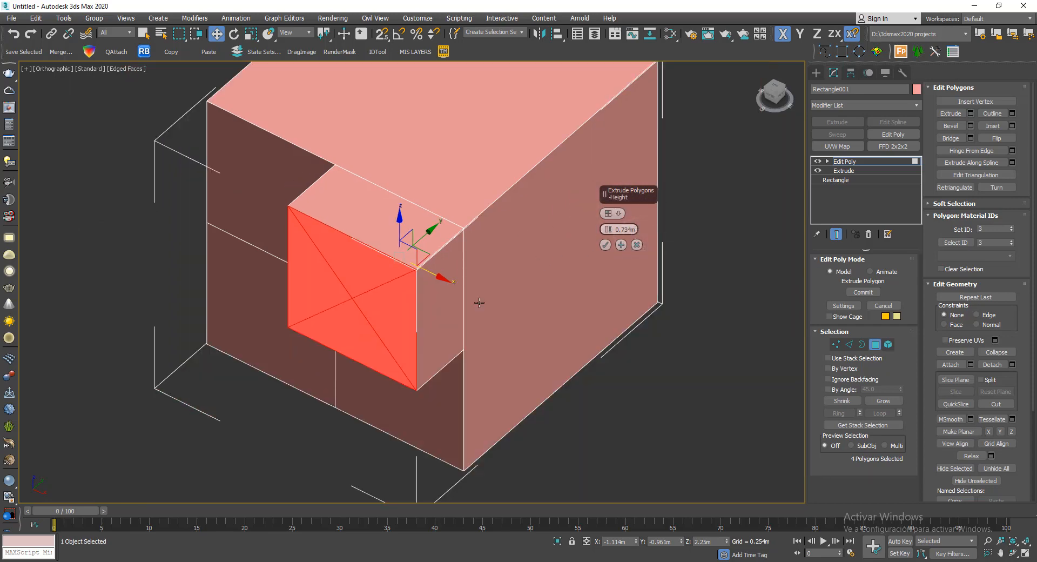
- Add the polygon directly below the four extruded triangles to the By Polygon extrusion and inspect it from the side
scroll(470, 294, down, 3)
scroll(483, 301, up, 3)
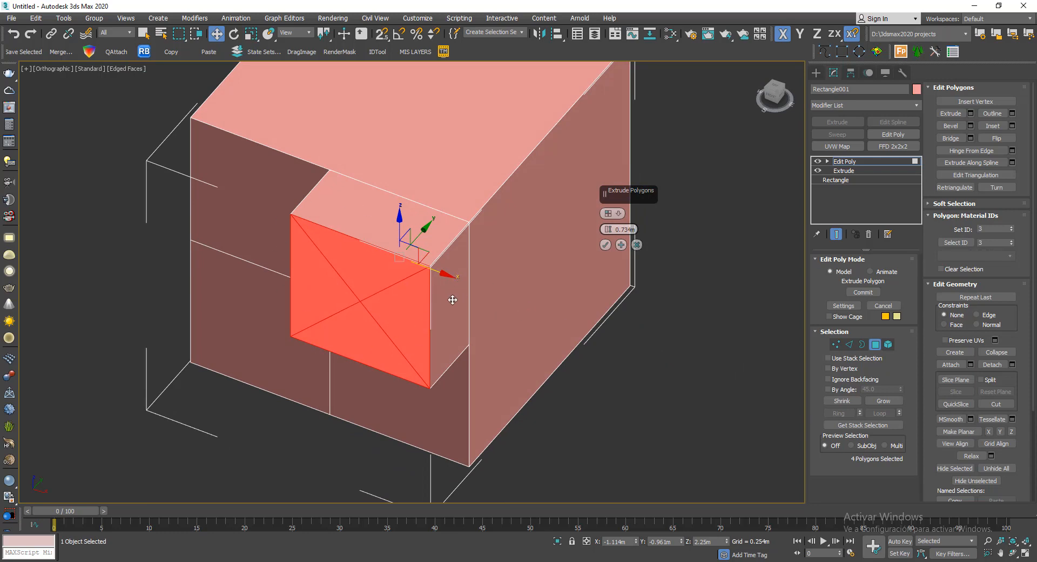
ctrl+click(444, 361)
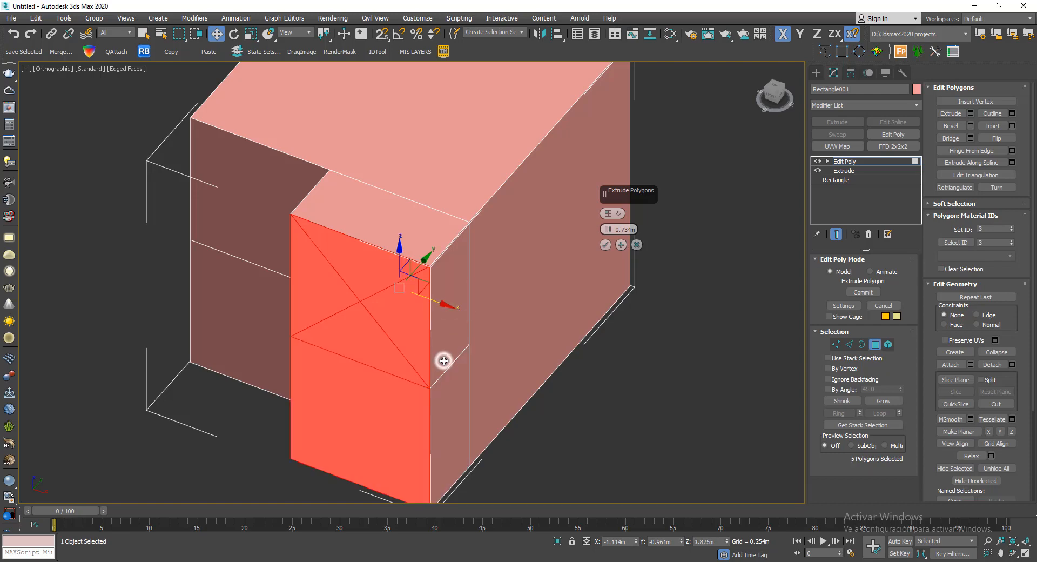
alt+middle_drag(473, 339, 496, 228)
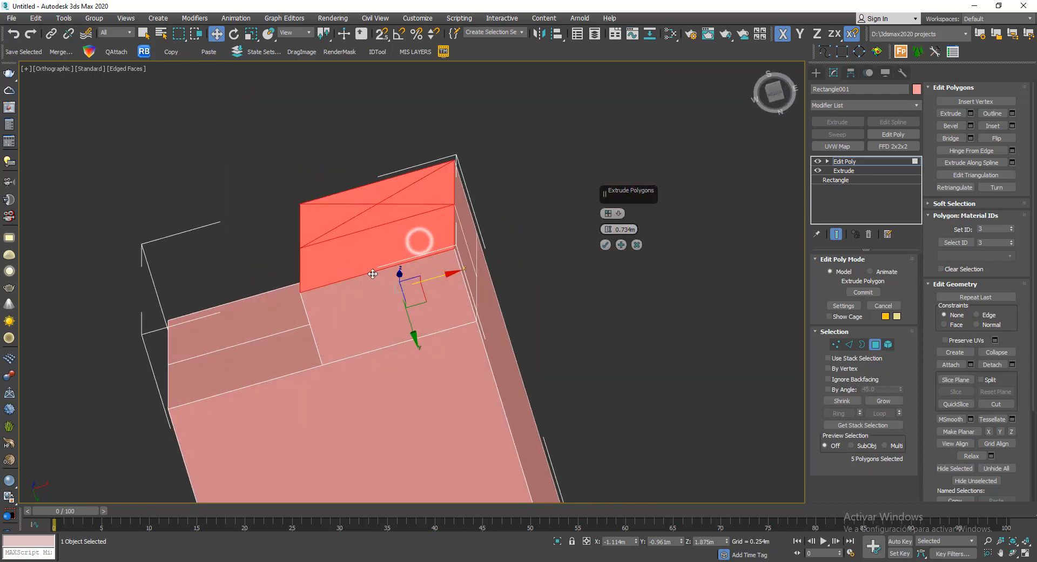
alt+middle_drag(376, 238, 435, 387)
scroll(406, 330, down, 2)
middle_drag(400, 298, 366, 195)
scroll(341, 146, up, 2)
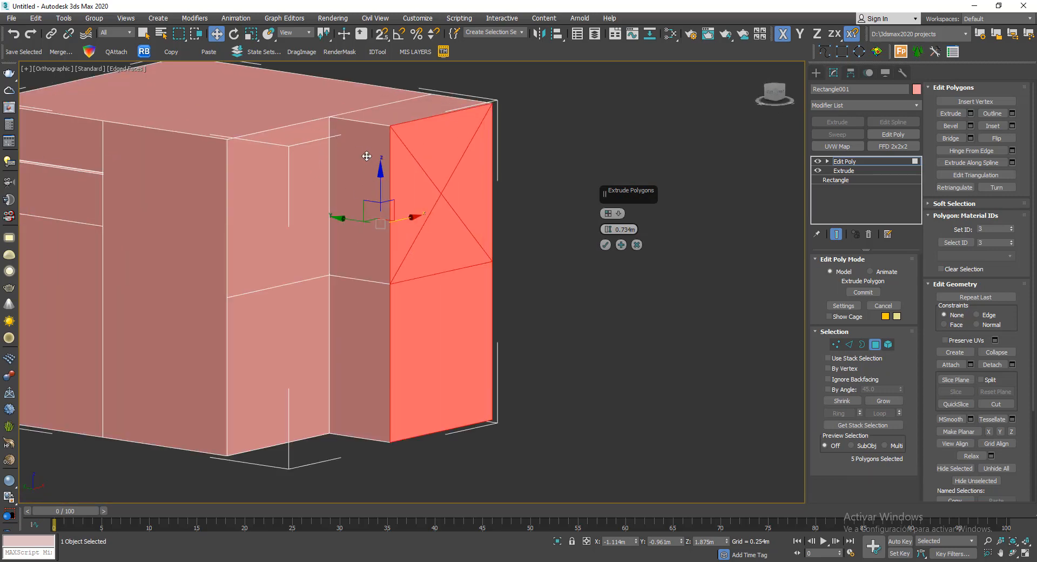
- Try adding the upper polygon beside the triangles, then take it and the polygon below them out of the selection
ctrl+click(262, 178)
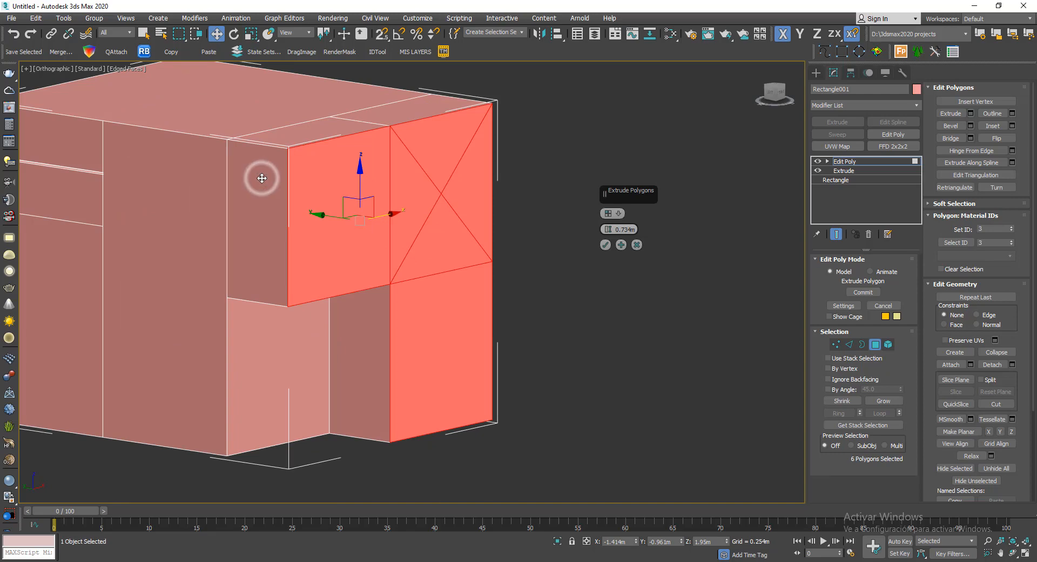
ctrl+click(261, 177)
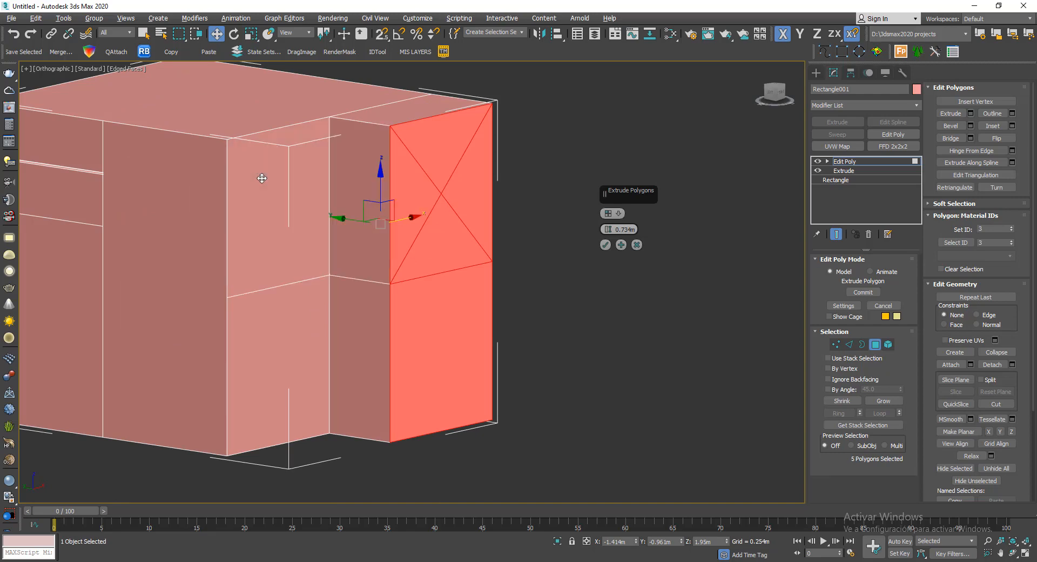
ctrl+click(408, 338)
- Try adding the cube's large adjacent side face to the By Polygon extrusion, then remove it from the selection
alt+middle_drag(408, 337, 360, 217)
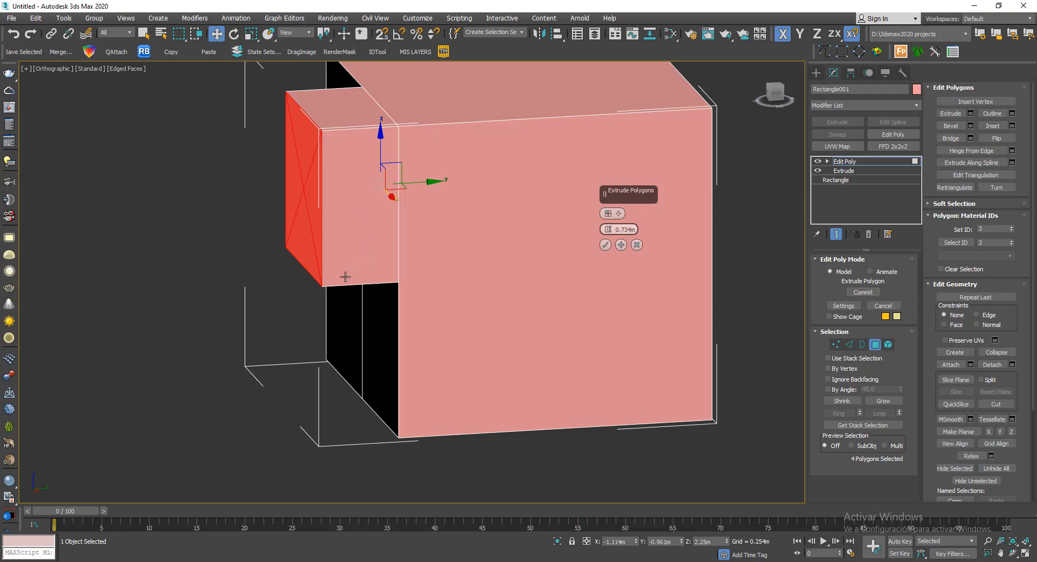
alt+middle_drag(344, 274, 373, 261)
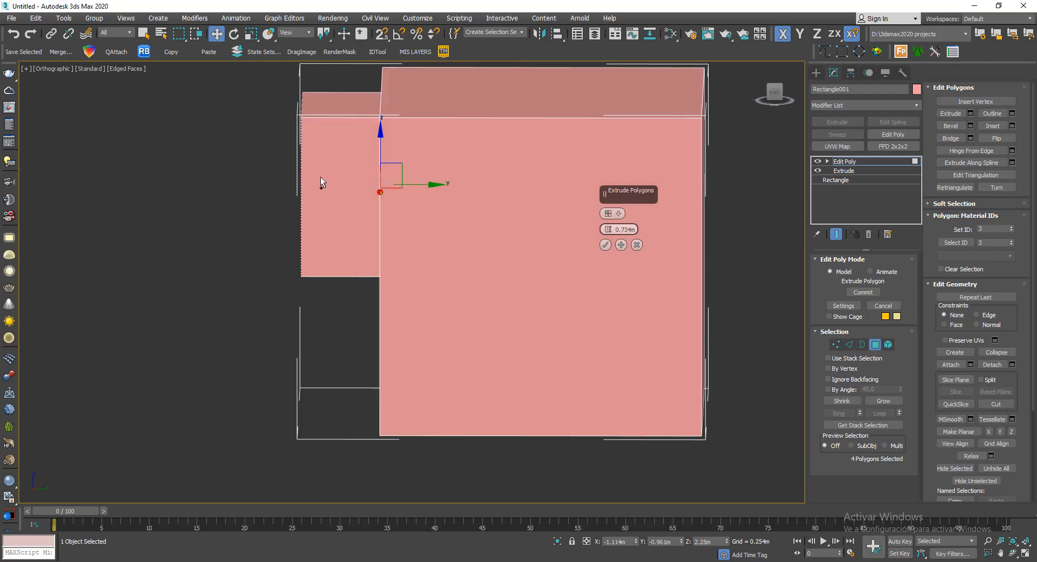
alt+middle_drag(342, 152, 459, 223)
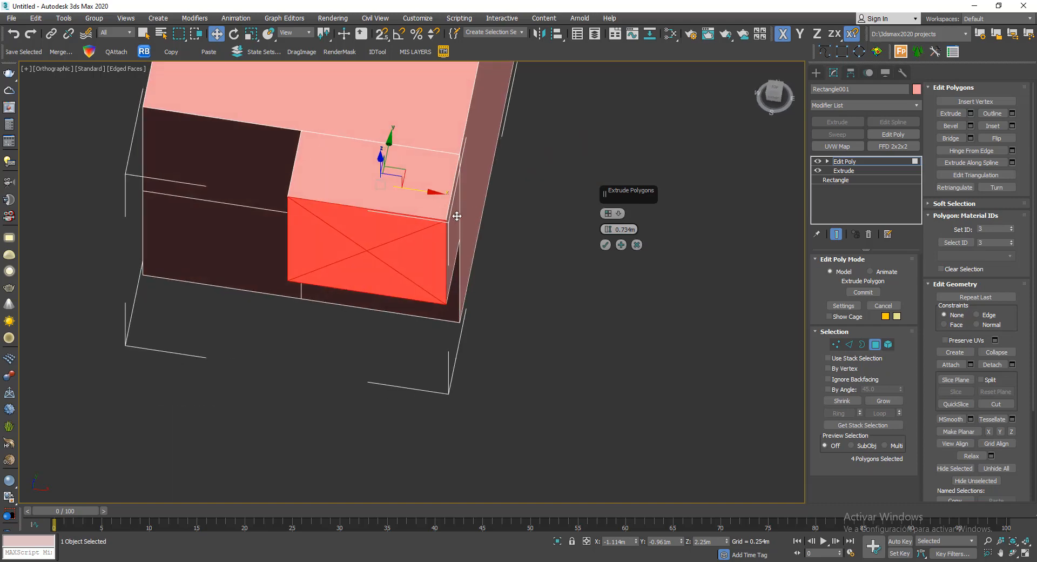
ctrl+click(460, 211)
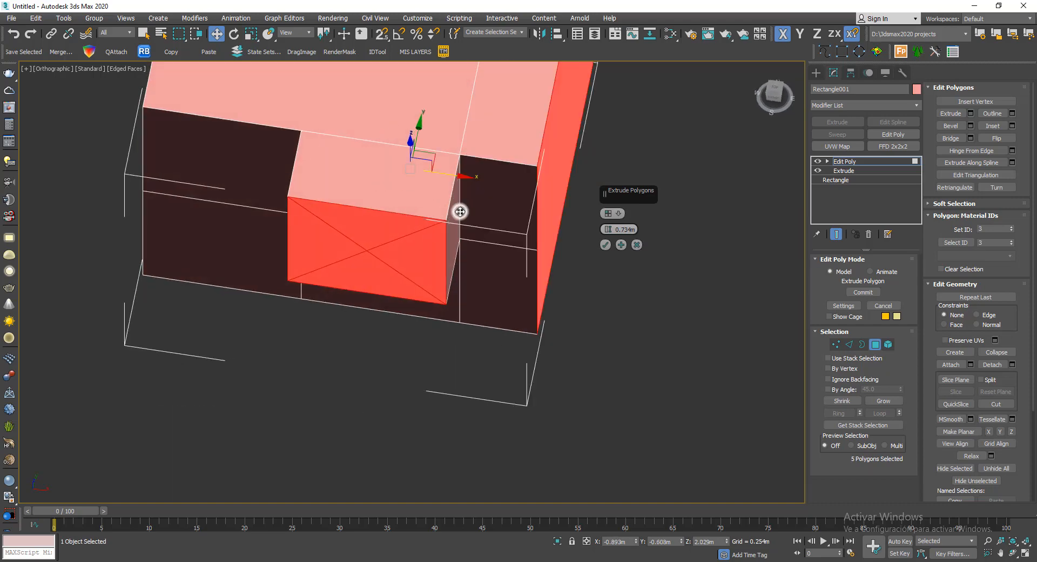
alt+middle_drag(498, 225, 429, 237)
alt+middle_drag(358, 223, 414, 166)
alt+middle_drag(399, 213, 447, 218)
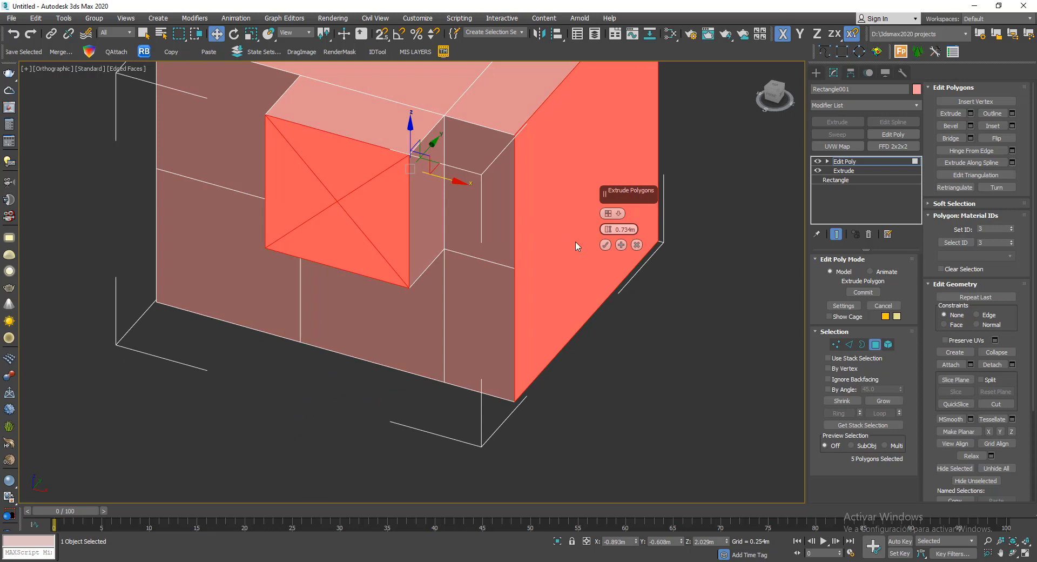
alt+click(495, 243)
- Accept the extrusion and select the protruding block's side polygon together with its four front triangles
alt+middle_drag(494, 243, 575, 306)
click(605, 245)
click(371, 194)
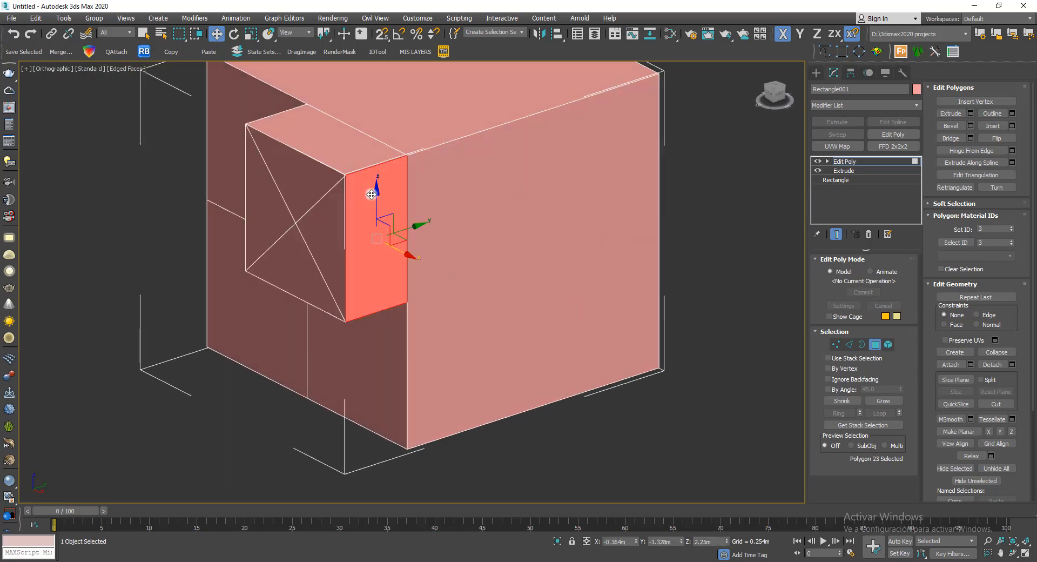
ctrl+click(289, 187)
ctrl+click(270, 212)
ctrl+click(315, 232)
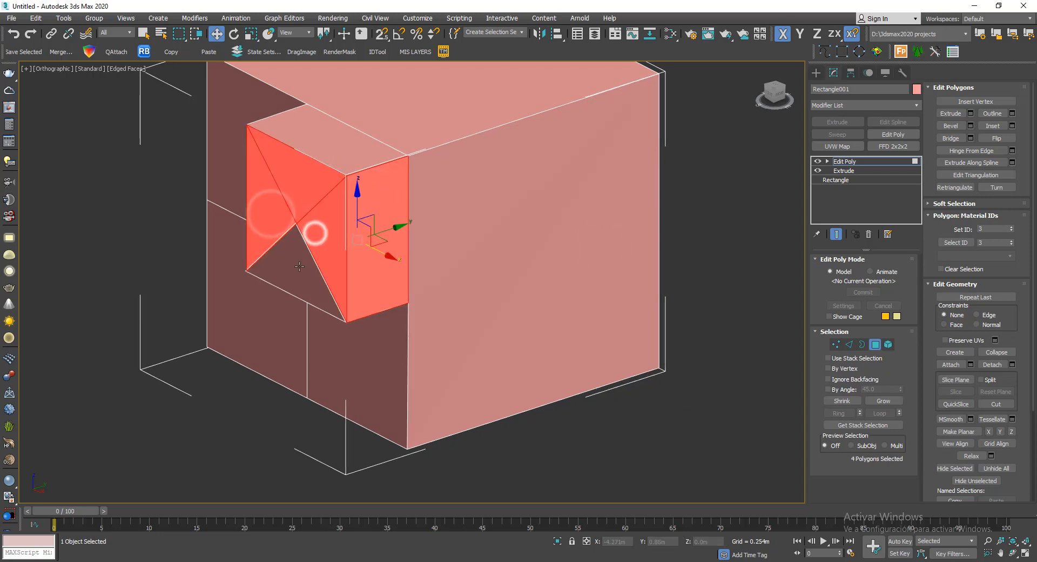
ctrl+click(299, 260)
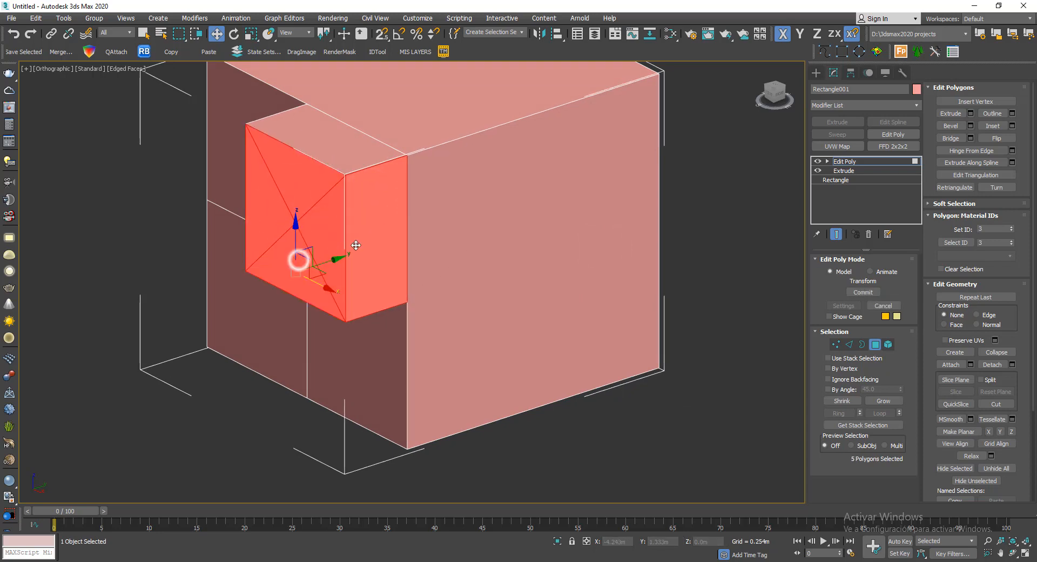
- Open the Extrude Polygons settings for the five polygons and set the extrusion type to Group Normals
click(971, 113)
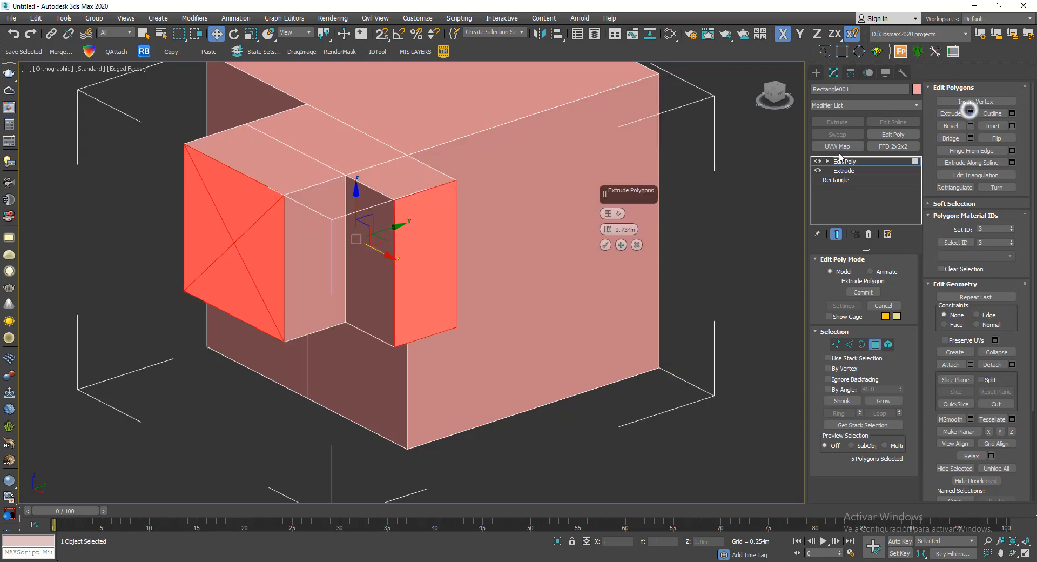
click(619, 215)
click(668, 217)
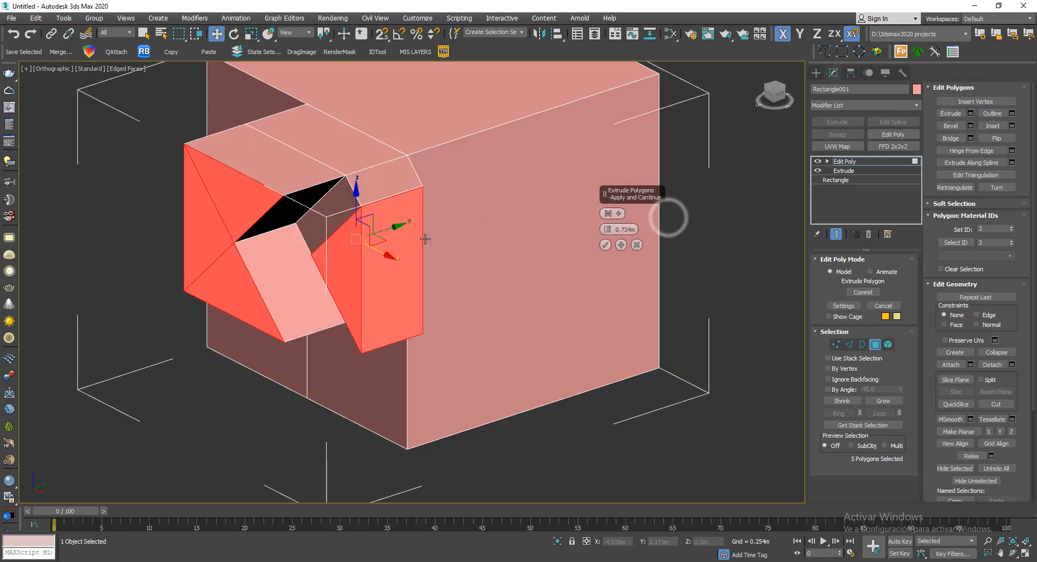
mouse_move(426, 239)
alt+middle_down()
mouse_move(375, 265)
mouse_move(486, 209)
mouse_move(494, 276)
mouse_move(438, 240)
mouse_move(359, 231)
mouse_move(394, 204)
mouse_move(414, 233)
alt+middle_up()
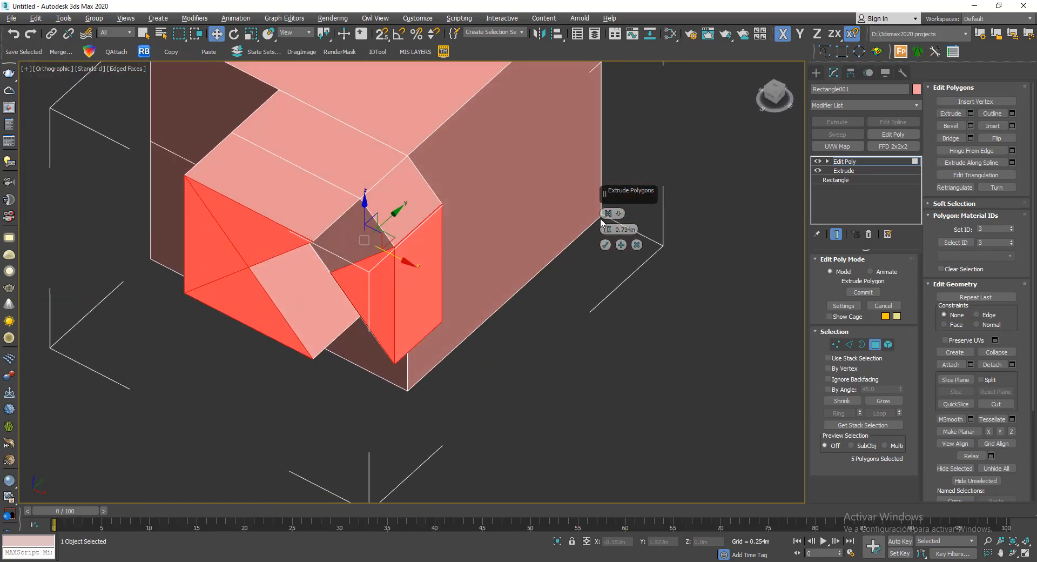
- Change the extrusion type of the five polygons to Local Normals and view the block from the side
click(608, 213)
click(631, 231)
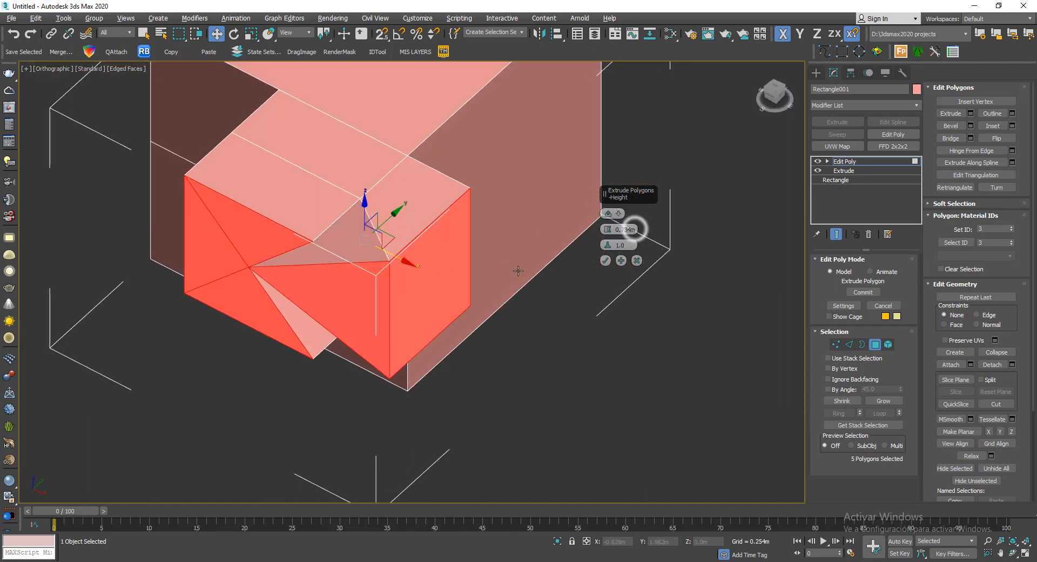
alt+middle_drag(518, 270, 386, 221)
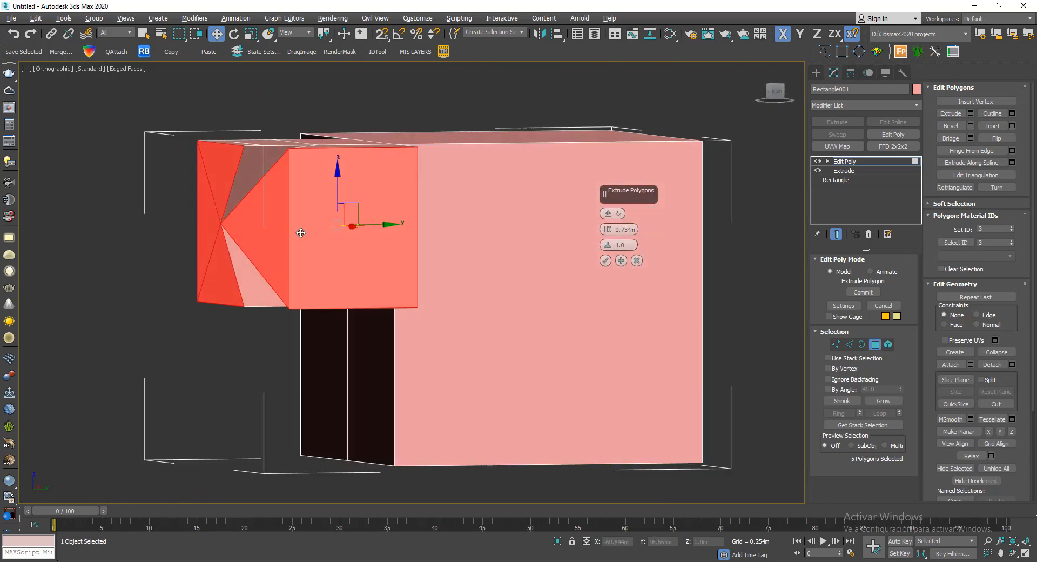
alt+middle_drag(301, 233, 336, 263)
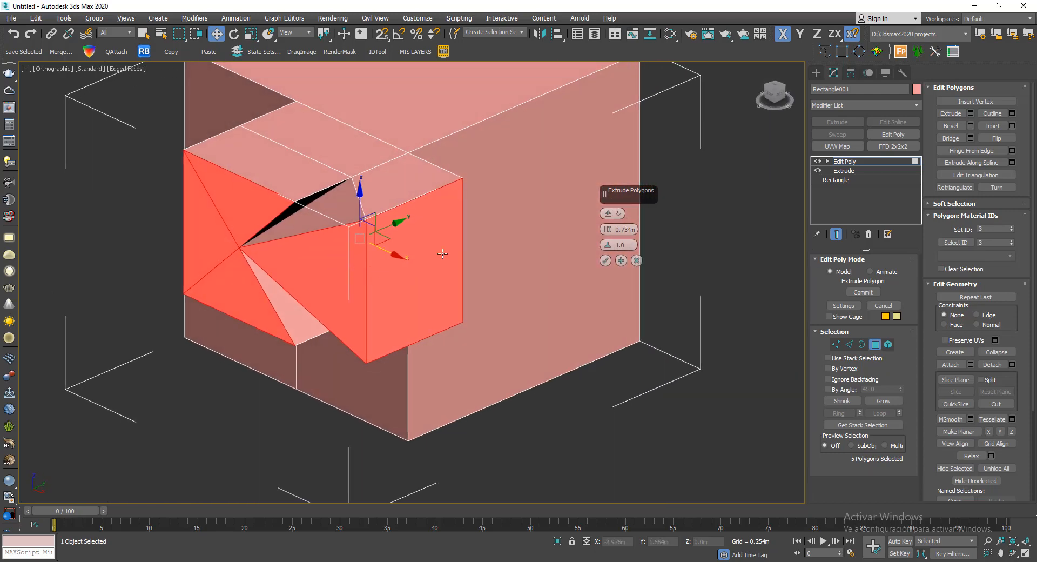
- Set the extrusion type of the five polygons back to By Polygon and turn to the cube's undivided faces
click(619, 214)
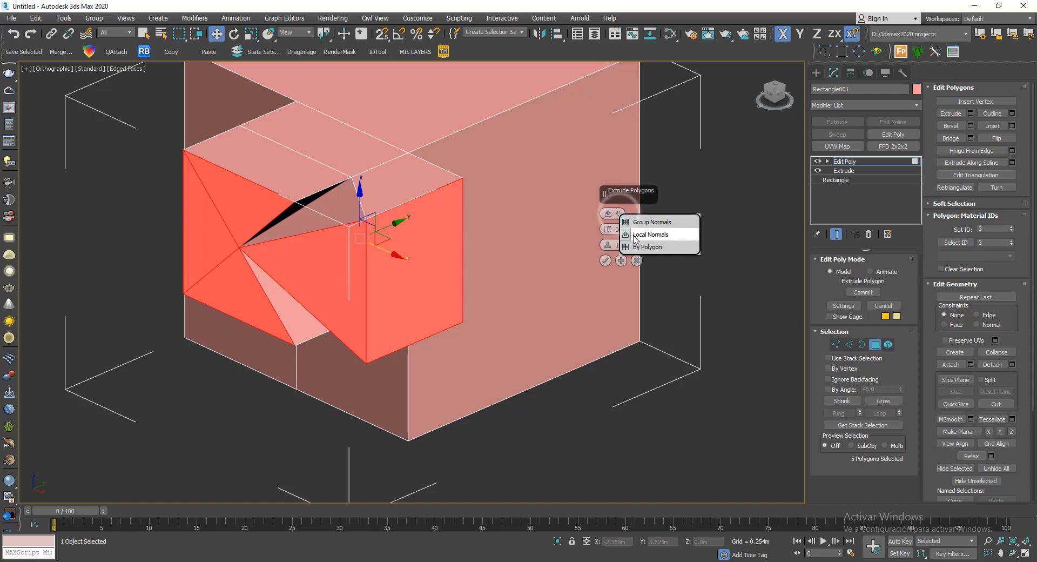
click(643, 246)
alt+middle_drag(446, 283, 327, 195)
- Select the cube's two large undivided side faces that meet at a corner as the faces to extrude
click(328, 196)
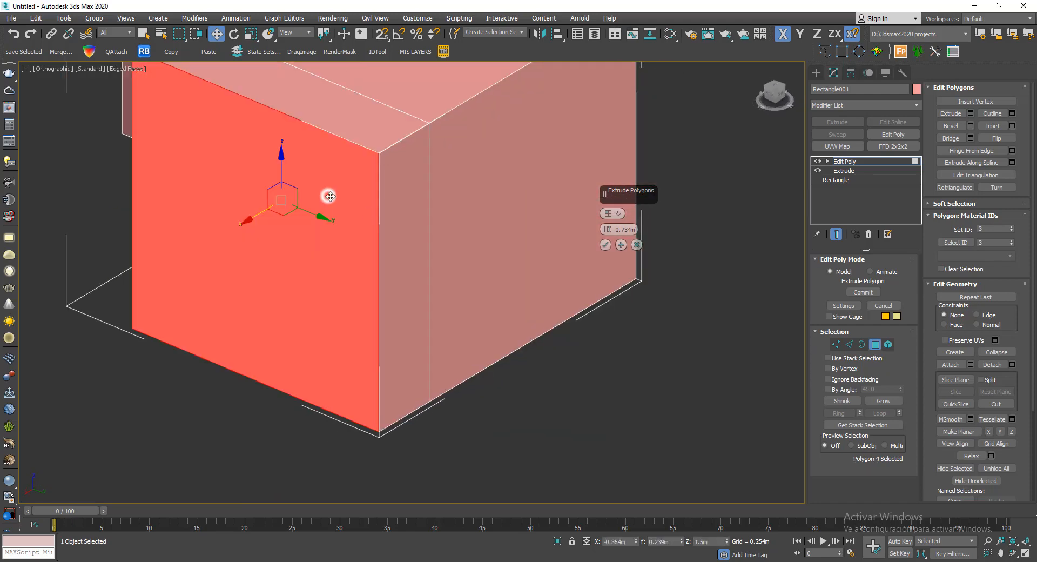
ctrl+click(471, 225)
alt+middle_drag(528, 291, 458, 313)
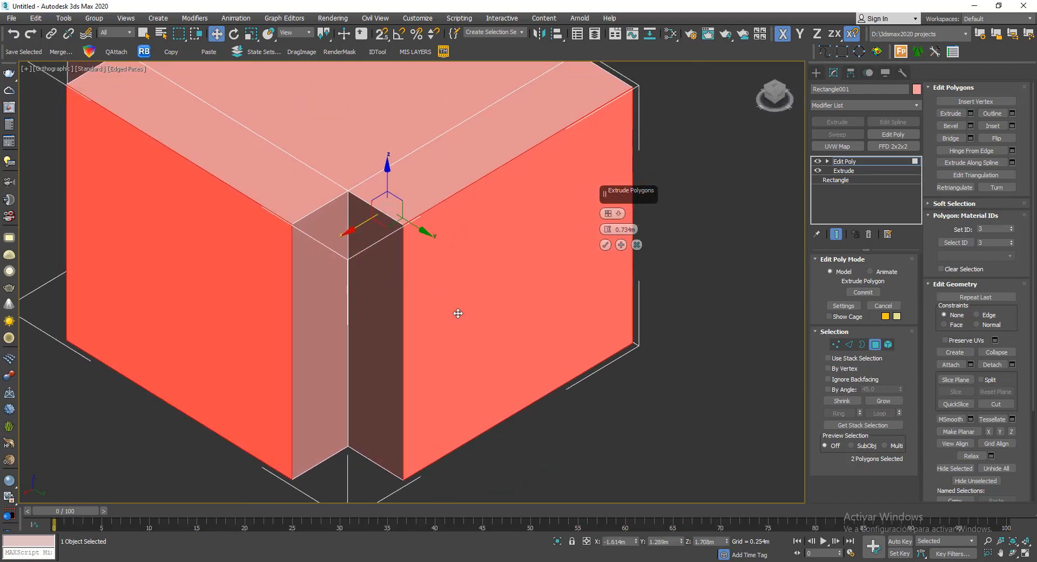
- Change the extrusion type of the two adjacent side faces to Local Normals
click(619, 216)
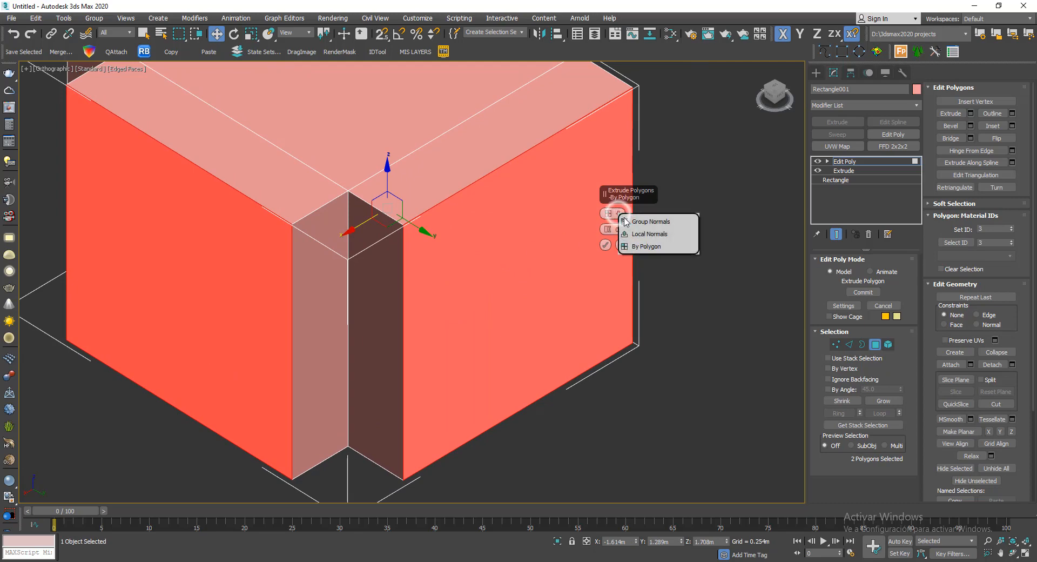
click(640, 231)
mouse_move(518, 254)
alt+middle_down()
mouse_move(419, 283)
mouse_move(497, 319)
mouse_move(584, 277)
mouse_move(549, 294)
mouse_move(534, 324)
mouse_move(483, 248)
mouse_move(505, 249)
alt+middle_up()
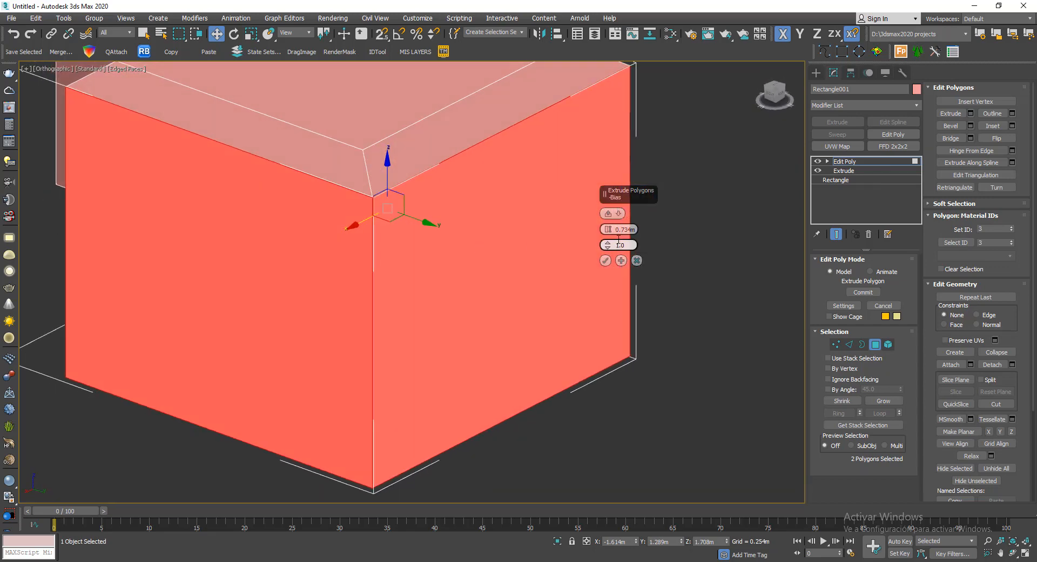
- Set the extrusion type of the two side faces to Group Normals and inspect the extrusion from above
click(619, 214)
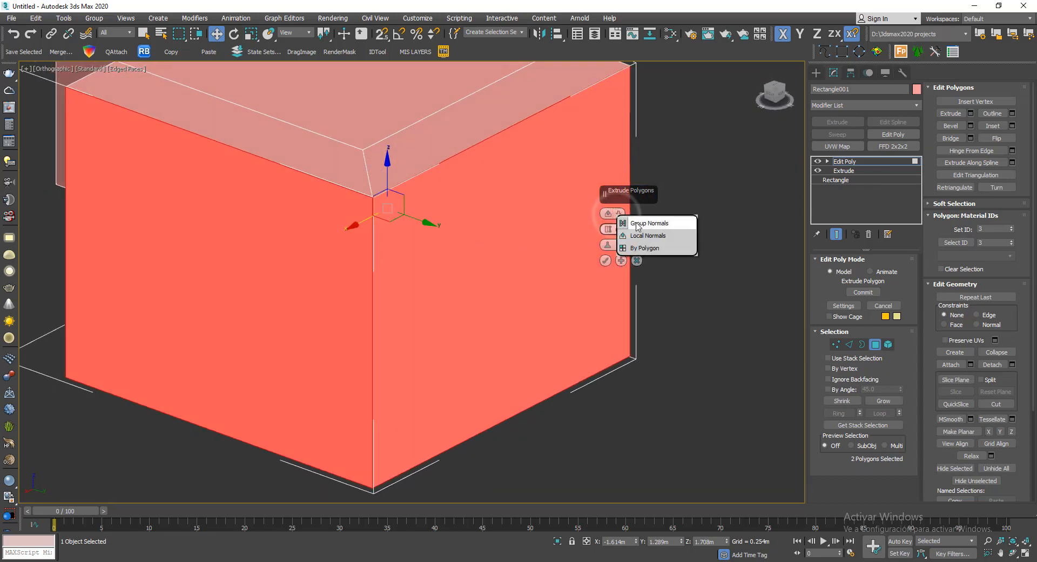
click(626, 222)
mouse_move(423, 278)
alt+middle_down()
mouse_move(426, 334)
mouse_move(558, 305)
mouse_move(412, 300)
mouse_move(545, 254)
mouse_move(459, 288)
mouse_move(439, 261)
mouse_move(328, 246)
mouse_move(382, 300)
mouse_move(360, 235)
mouse_move(442, 270)
alt+middle_up()
scroll(424, 290, down, 3)
scroll(448, 265, up, 4)
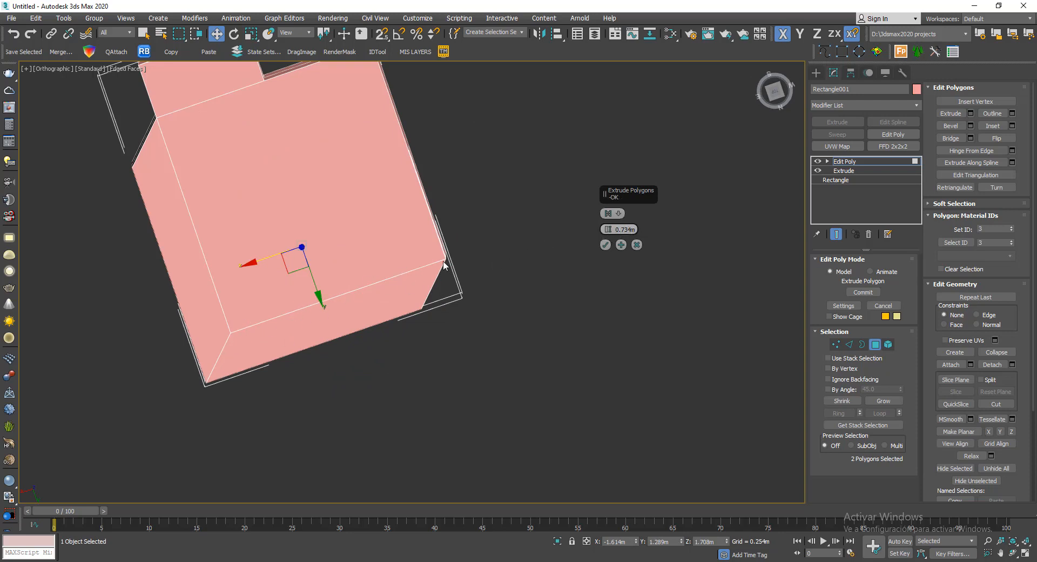
- Set the extrusion height of the two side faces to 1 m and accept the extrusion
double_click(618, 228)
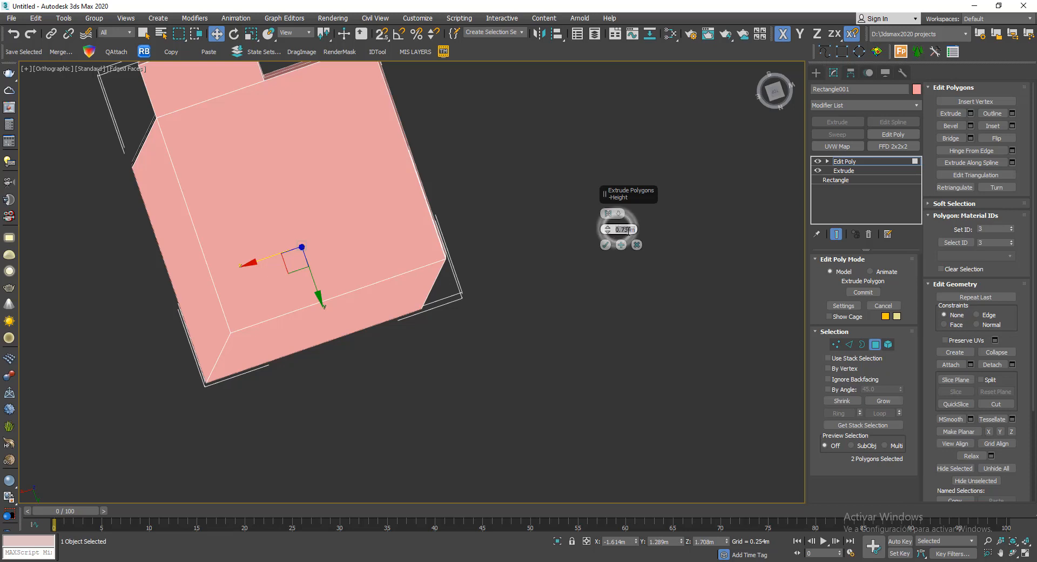
text(1)
key(Return)
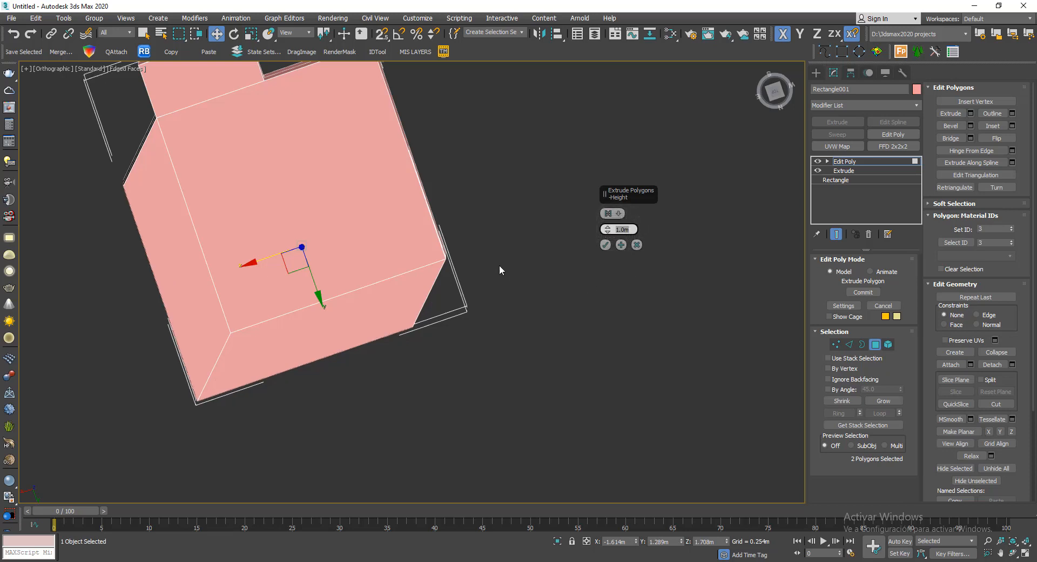
middle_drag(471, 266, 483, 294)
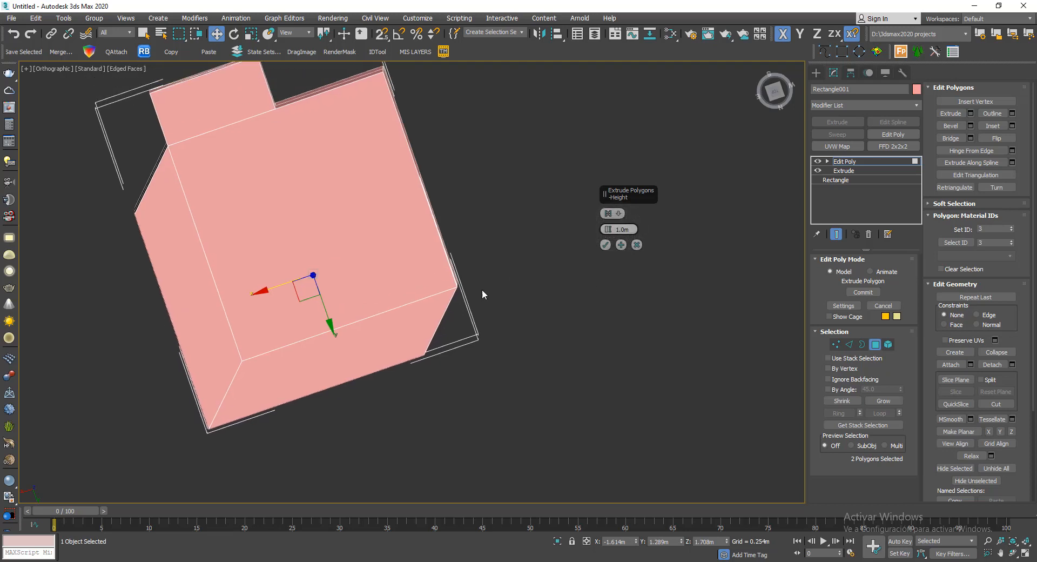
click(606, 245)
- Switch to the top view and vertex level, and select the vertices at the extruded block's back-left slanted corner
alt+middle_drag(582, 264, 607, 234)
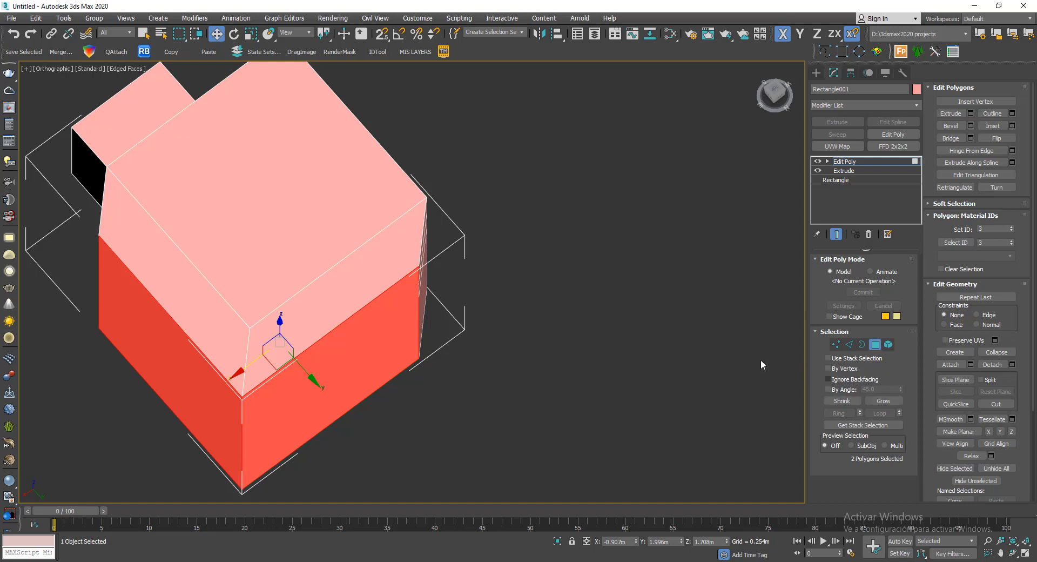
key(t)
scroll(585, 209, down, 3)
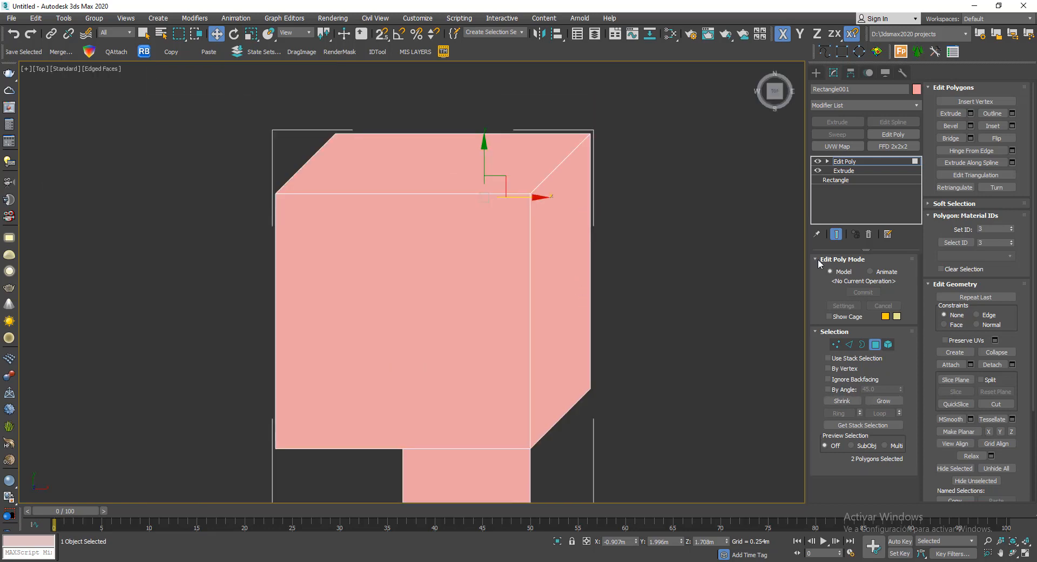
click(837, 344)
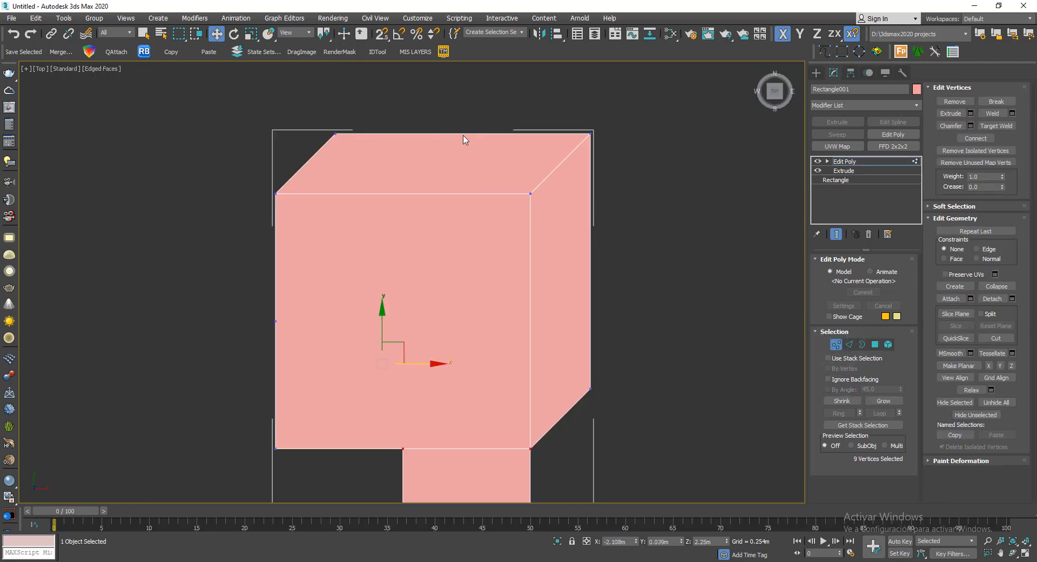
drag(318, 147, 319, 153)
middle_drag(304, 129, 346, 169)
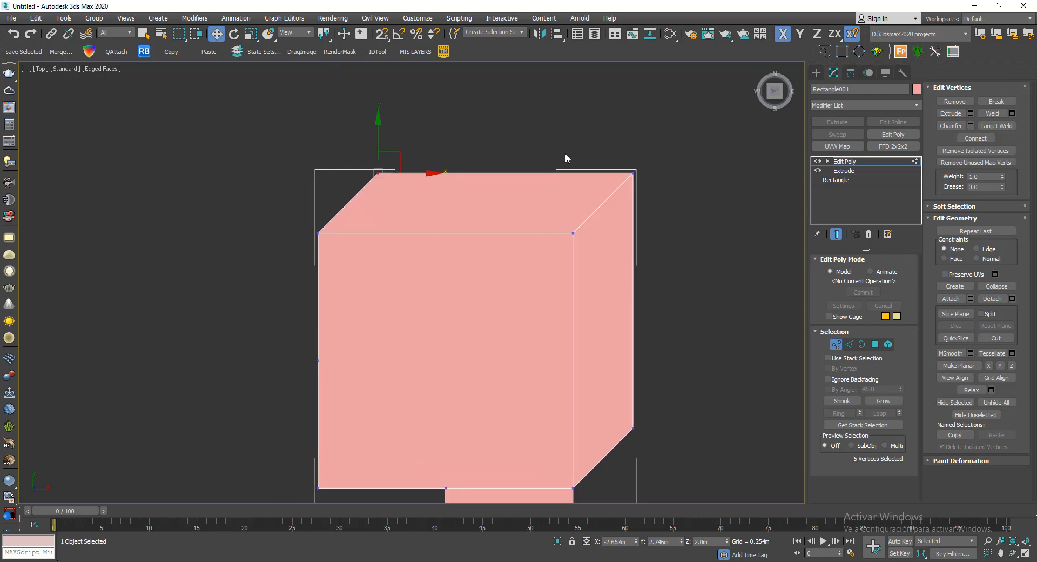
alt+middle_drag(565, 157, 492, 177)
key(t)
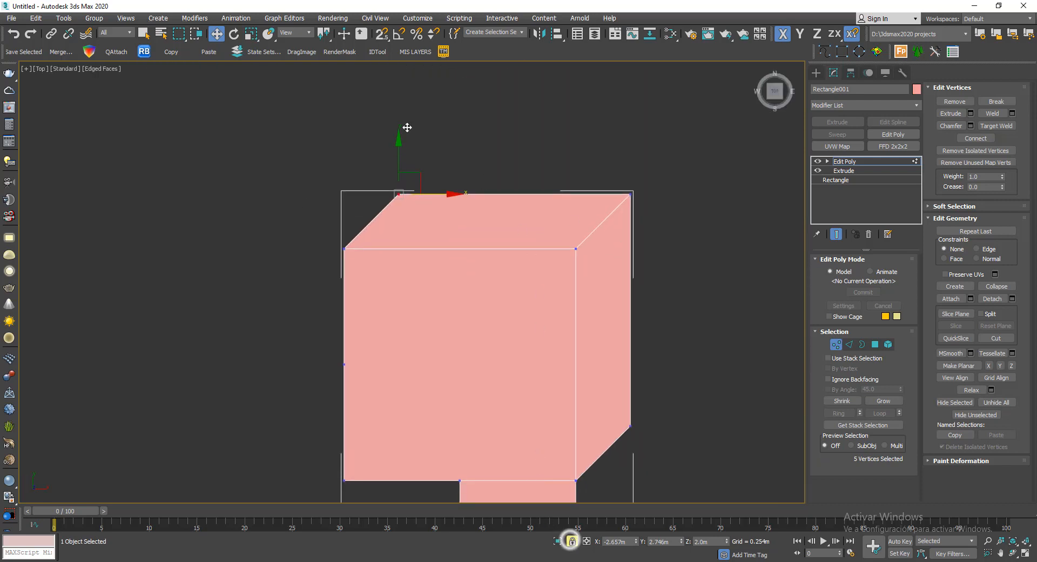
- Turn on 3D snapping and move the selected back-left corner vertices along X into line with the block's left side
scroll(506, 188, up, 2)
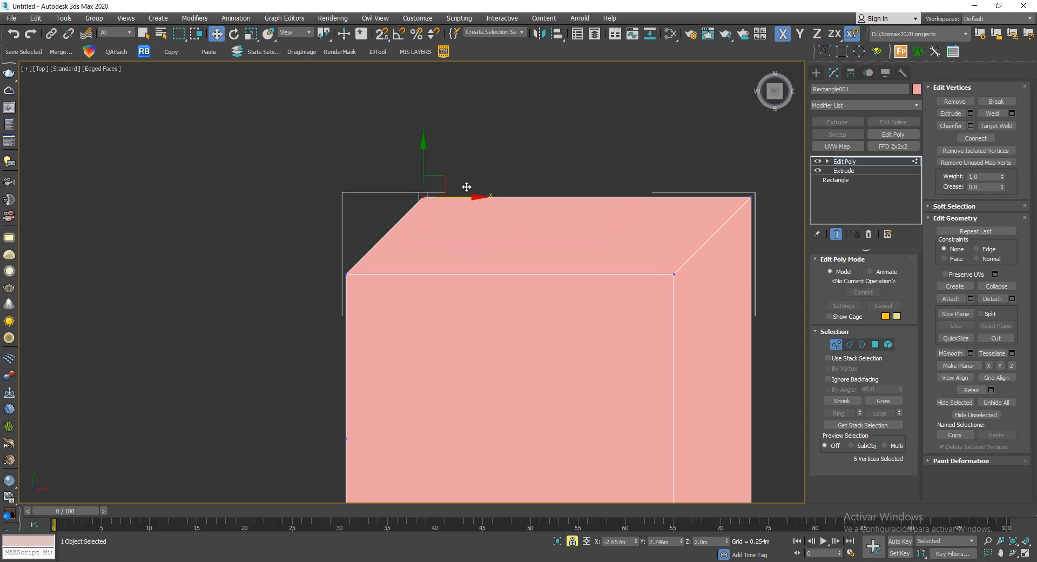
click(381, 34)
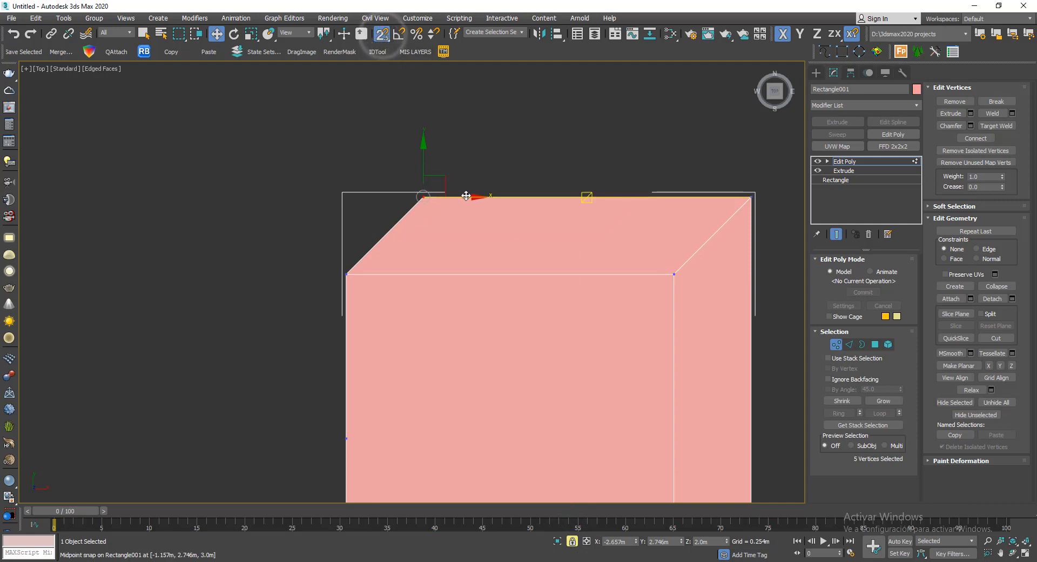
drag(449, 196, 346, 273)
middle_drag(565, 292, 456, 216)
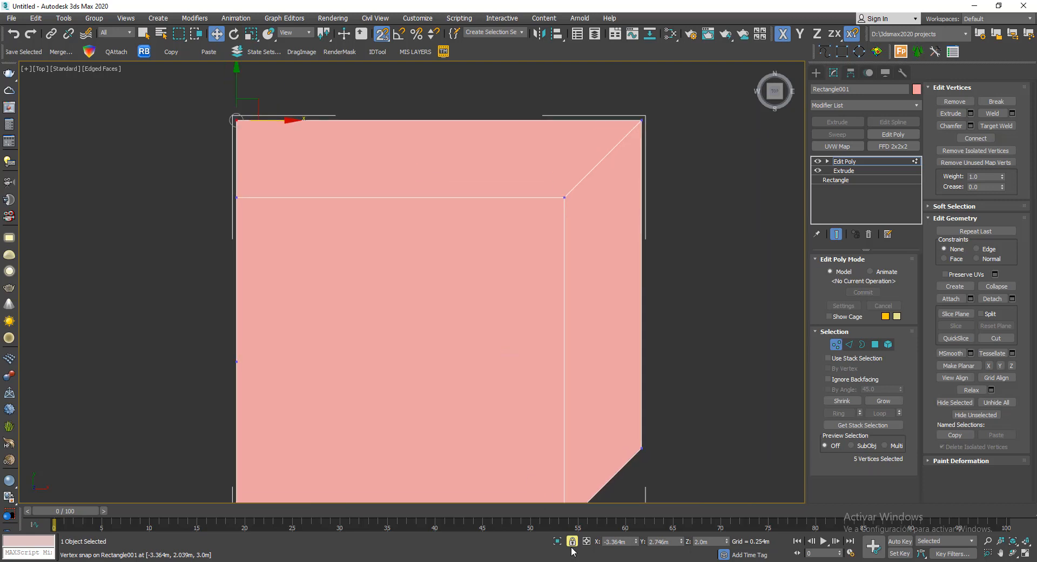
- Select the vertices at the front-right slanted corner and snap them along Y into line with the block's front side
middle_drag(678, 422, 625, 368)
scroll(620, 365, down, 1)
scroll(612, 409, up, 2)
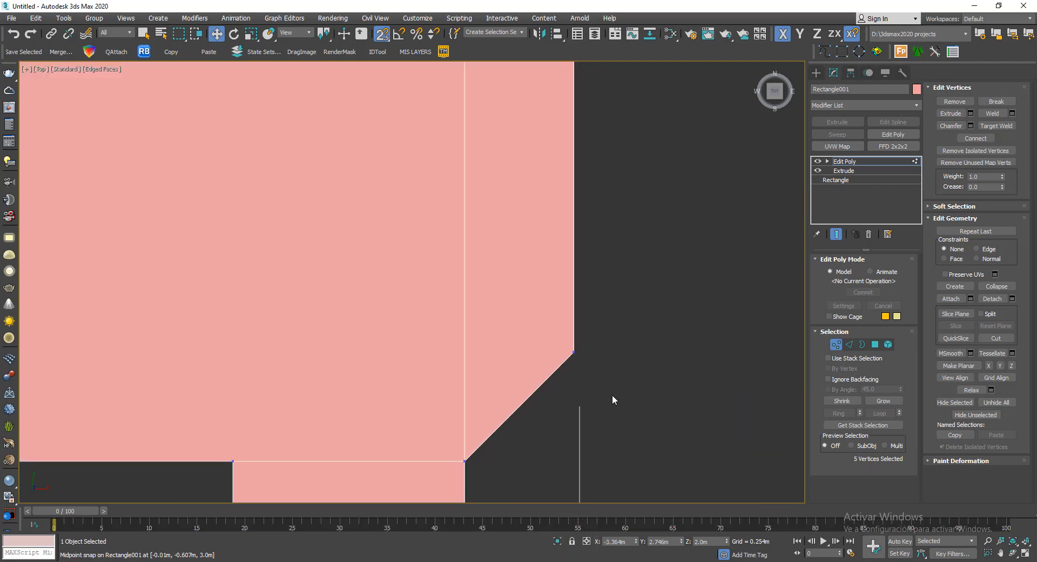
drag(541, 332, 541, 332)
middle_drag(647, 338, 607, 264)
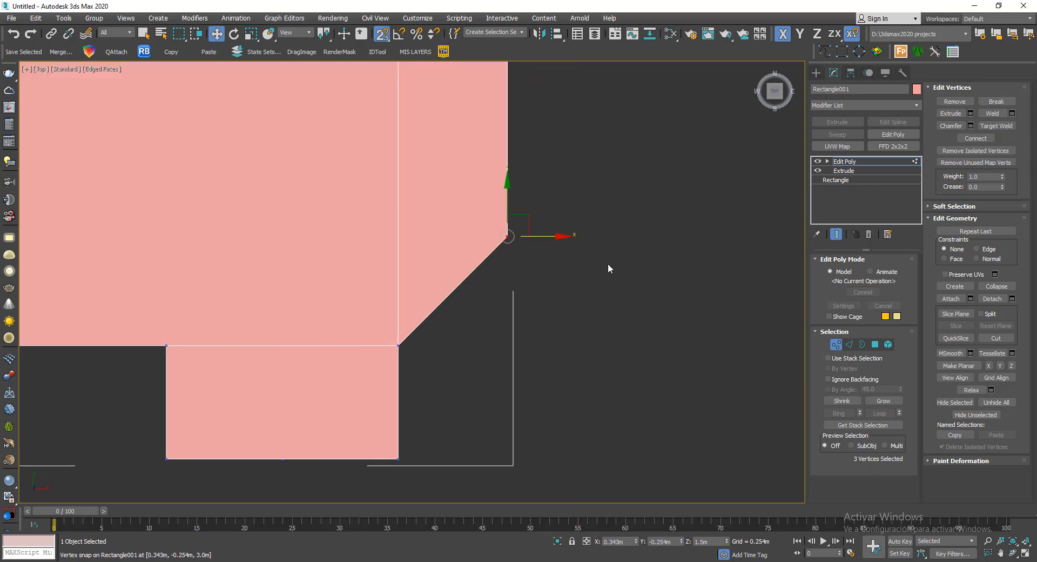
right_click(609, 264)
click(624, 274)
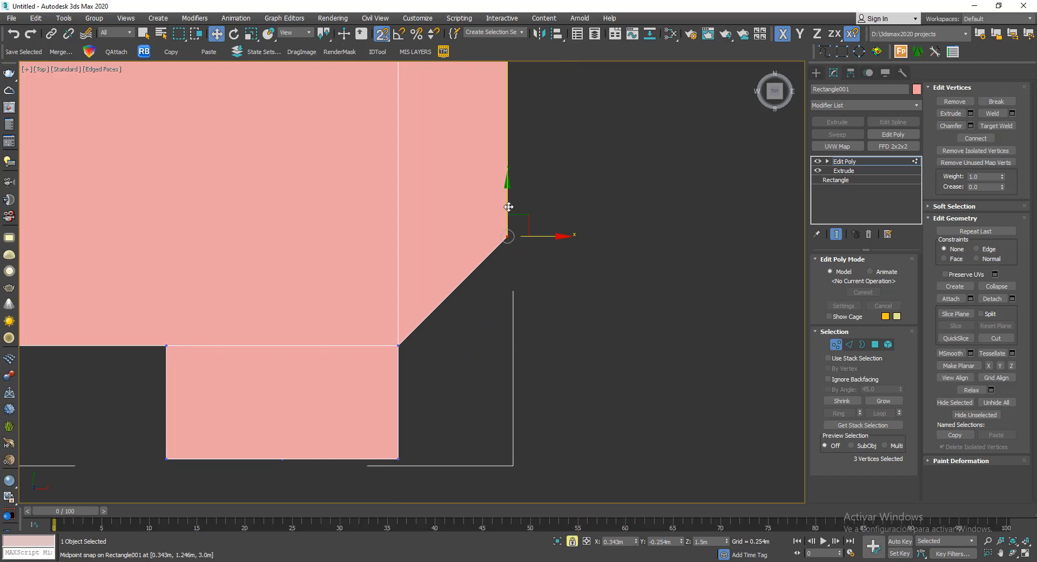
click(799, 34)
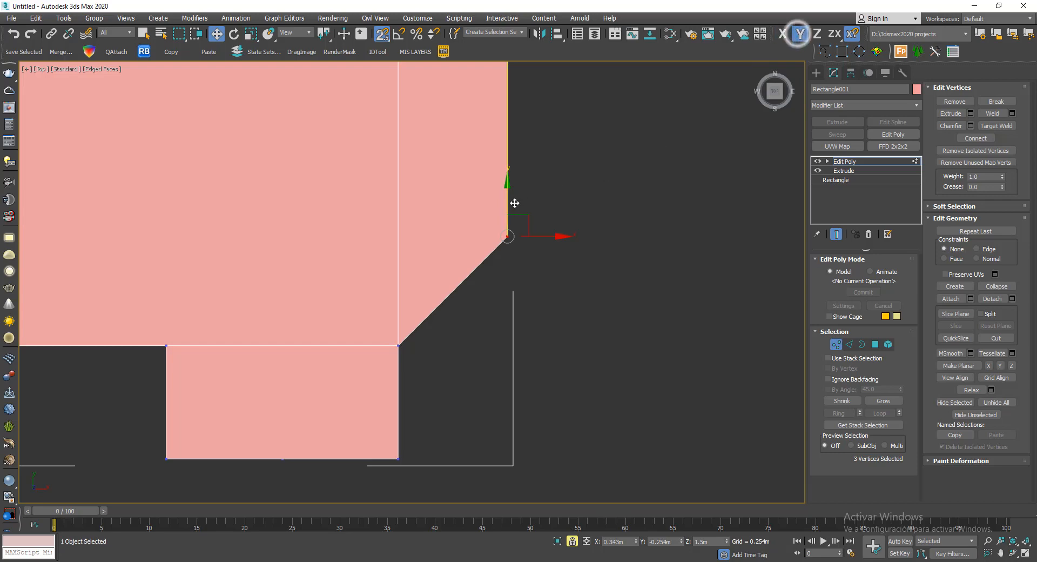
drag(508, 193, 443, 347)
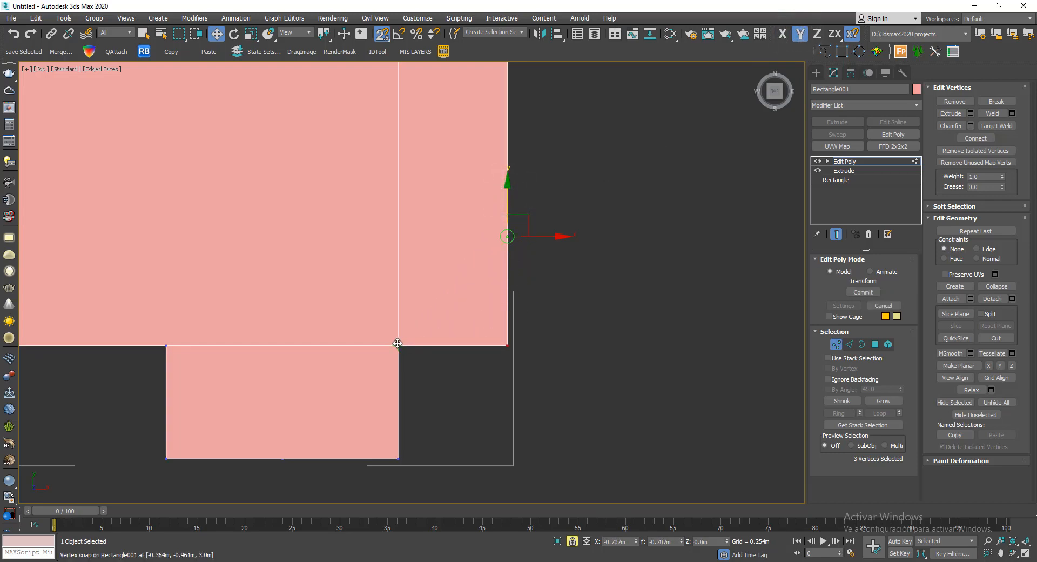
click(574, 544)
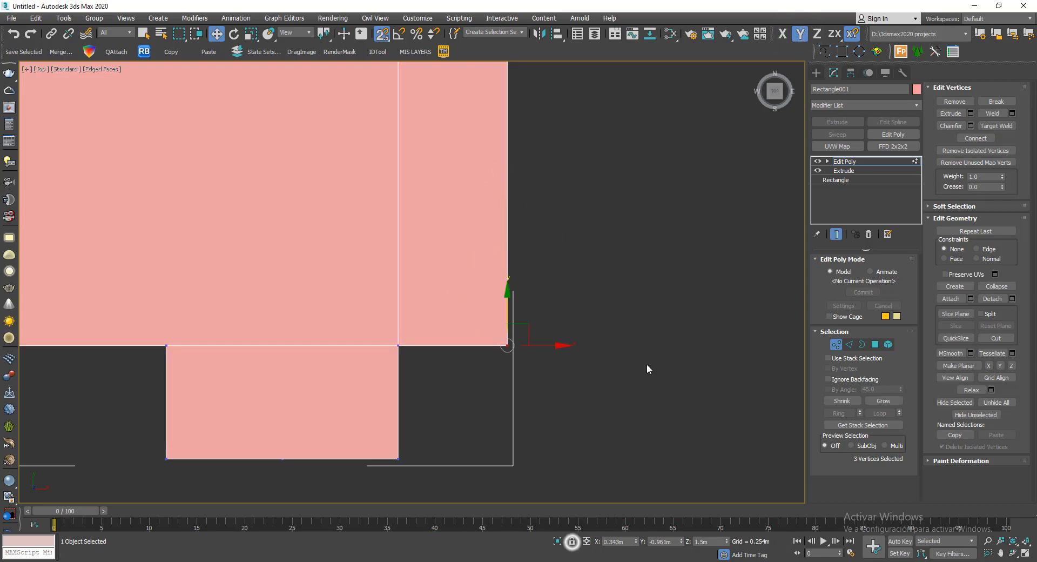
- Leave vertex level, turn off snapping and examine the squared-off block from several sides in an orthographic view
alt+middle_drag(657, 361, 562, 243)
scroll(521, 245, down, 5)
alt+middle_drag(614, 266, 494, 293)
click(836, 344)
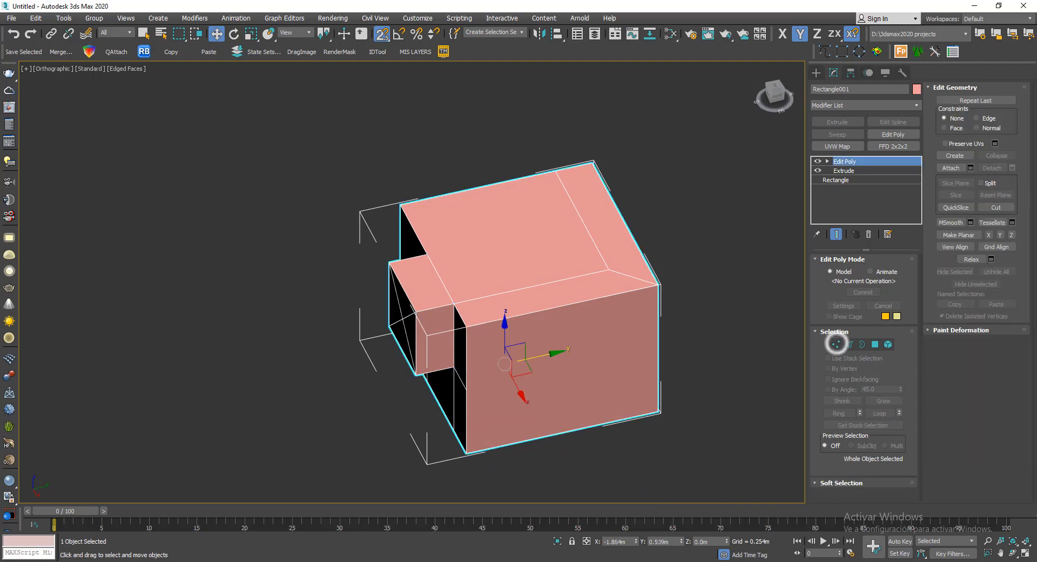
alt+middle_drag(689, 304, 728, 290)
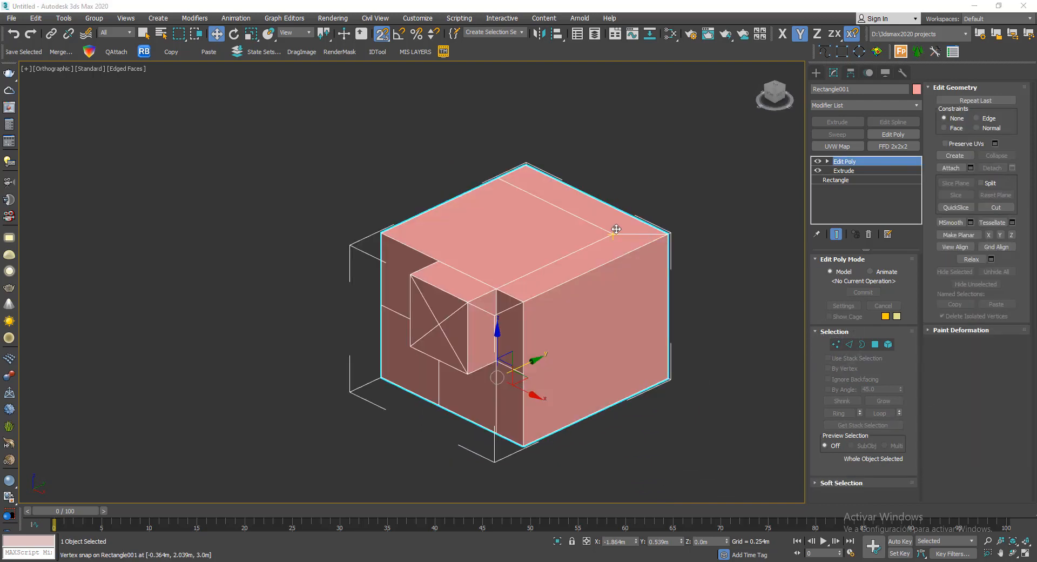
alt+middle_drag(570, 196, 561, 223)
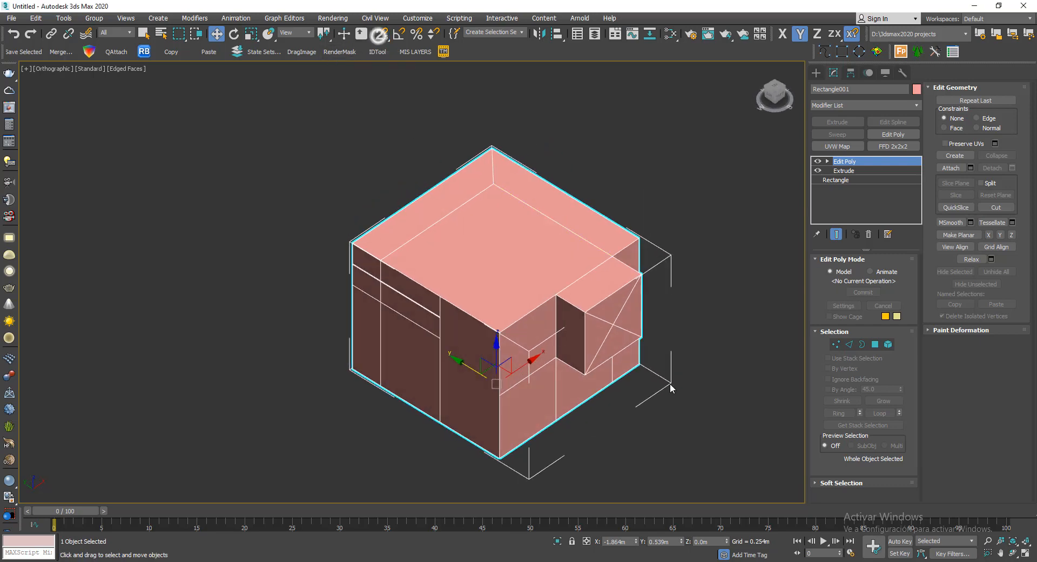
mouse_move(691, 369)
alt+middle_down()
mouse_move(548, 321)
mouse_move(616, 365)
mouse_move(704, 363)
alt+middle_up()
middle_drag(611, 192, 551, 150)
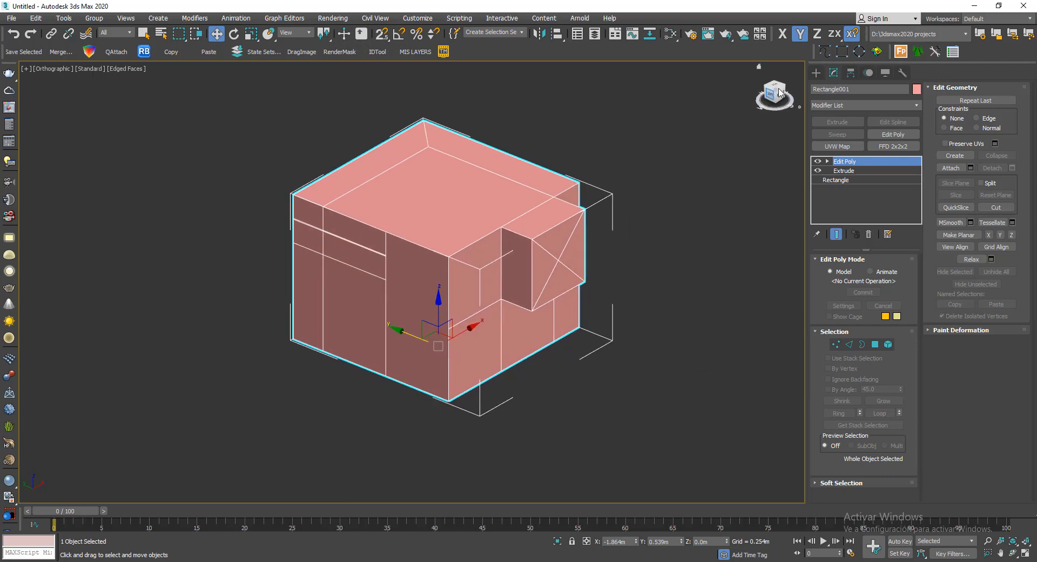
- Create a standard sphere beside the block, somewhat similar to it in size
click(815, 74)
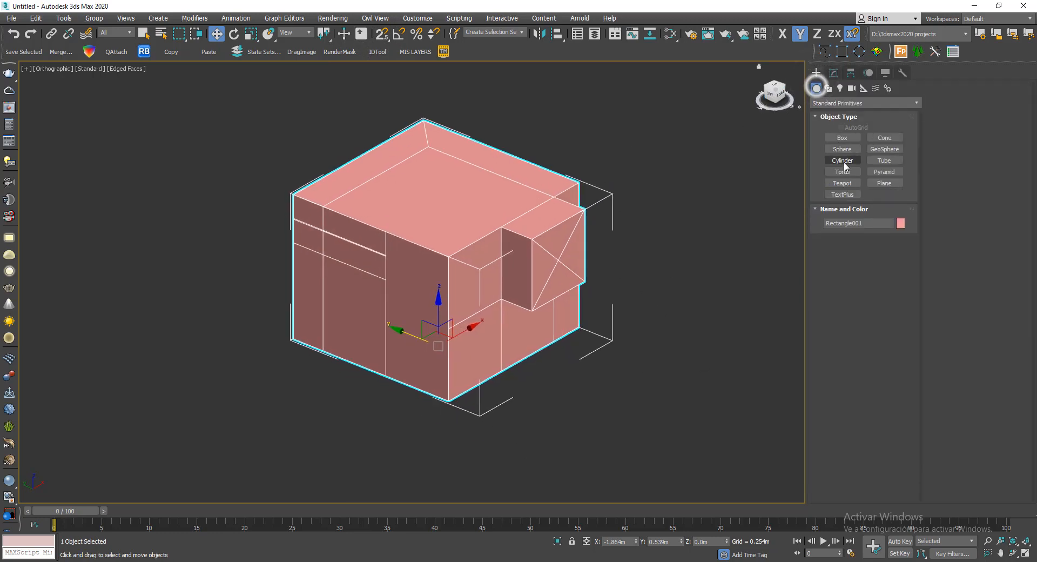
click(844, 153)
middle_drag(58, 305, 238, 274)
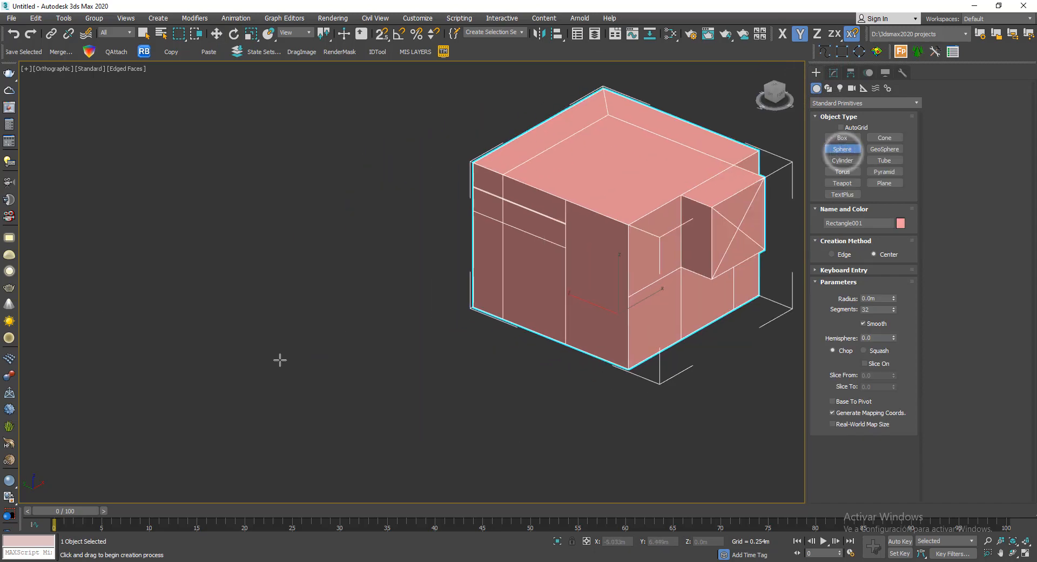
drag(280, 390, 384, 363)
middle_drag(357, 361, 334, 259)
alt+middle_drag(383, 285, 373, 281)
right_click(405, 246)
- Convert the sphere to Editable Poly
right_click(476, 355)
mouse_move(567, 474)
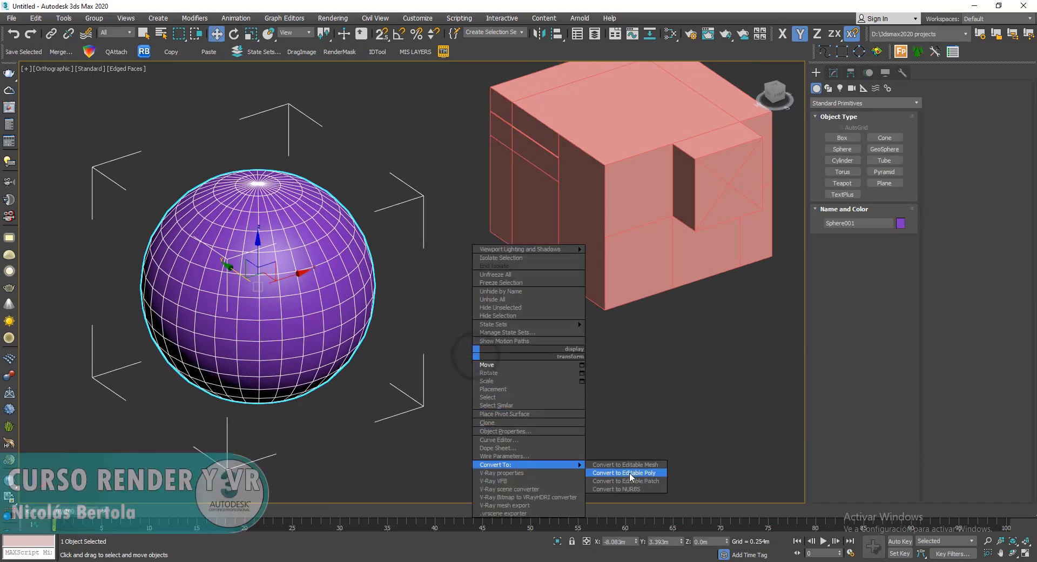
click(629, 473)
scroll(589, 351, down, 3)
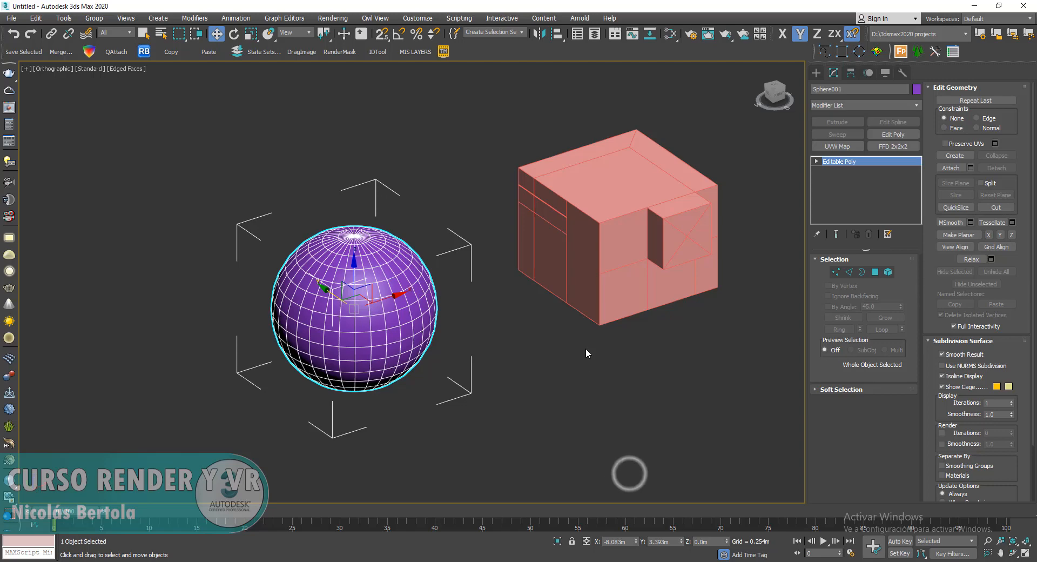
- Switch the sphere to polygon level and select a large patch of polygons on one side of it
click(876, 273)
drag(393, 340, 352, 372)
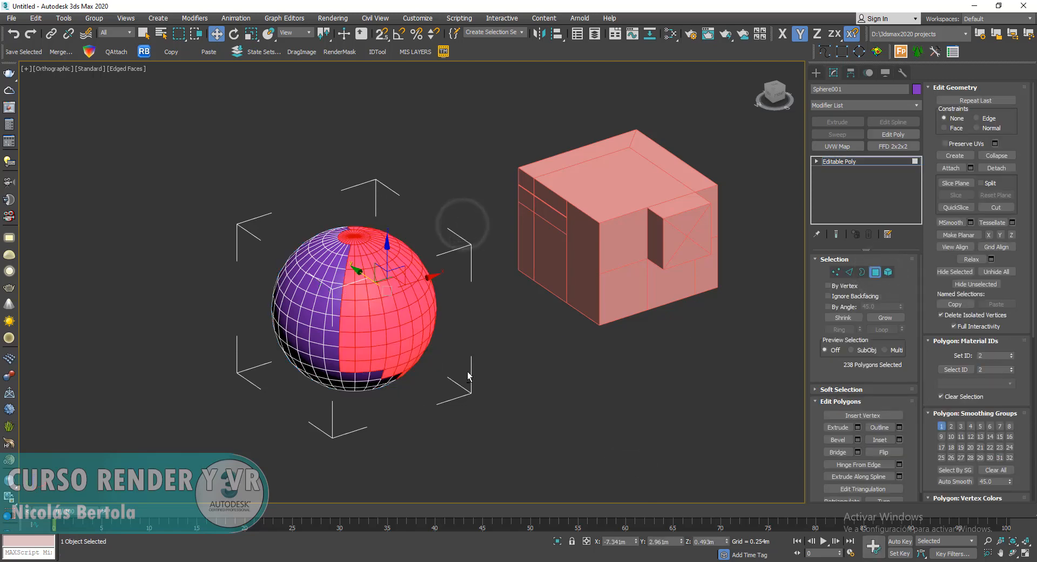
mouse_move(468, 371)
alt+middle_down()
mouse_move(426, 364)
mouse_move(472, 379)
alt+middle_up()
drag(231, 251, 366, 377)
scroll(321, 307, up, 2)
alt+middle_drag(355, 313, 365, 299)
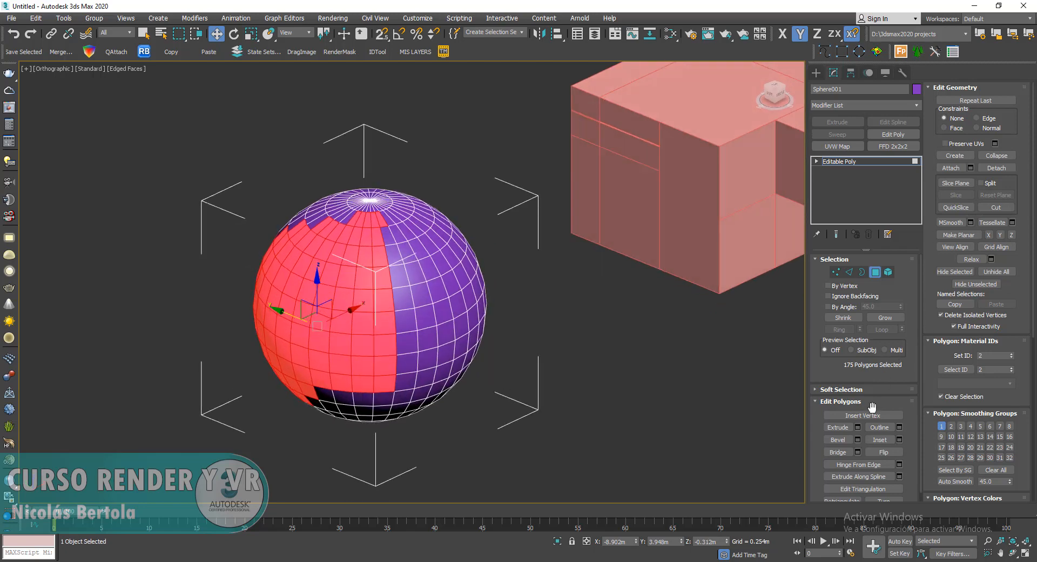
- Preview extruding the selected sphere polygons by 0.254 m and set the extrusion type to Local Normal
click(857, 426)
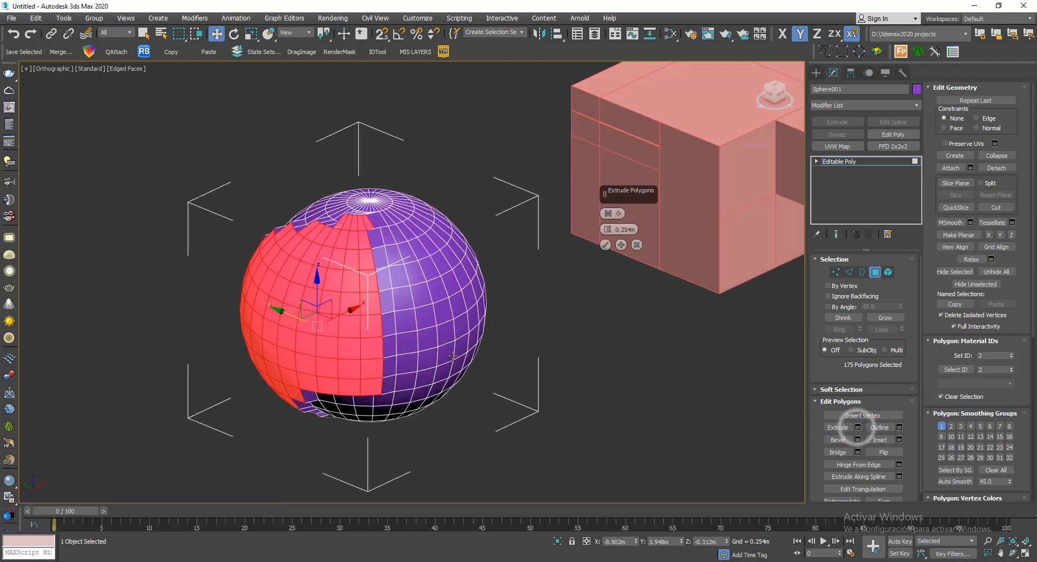
alt+middle_drag(452, 355, 505, 319)
click(619, 214)
click(638, 234)
- Change the sphere's extrusion type to By Polygon, inspect the separated faces and cancel the extrusion
click(620, 213)
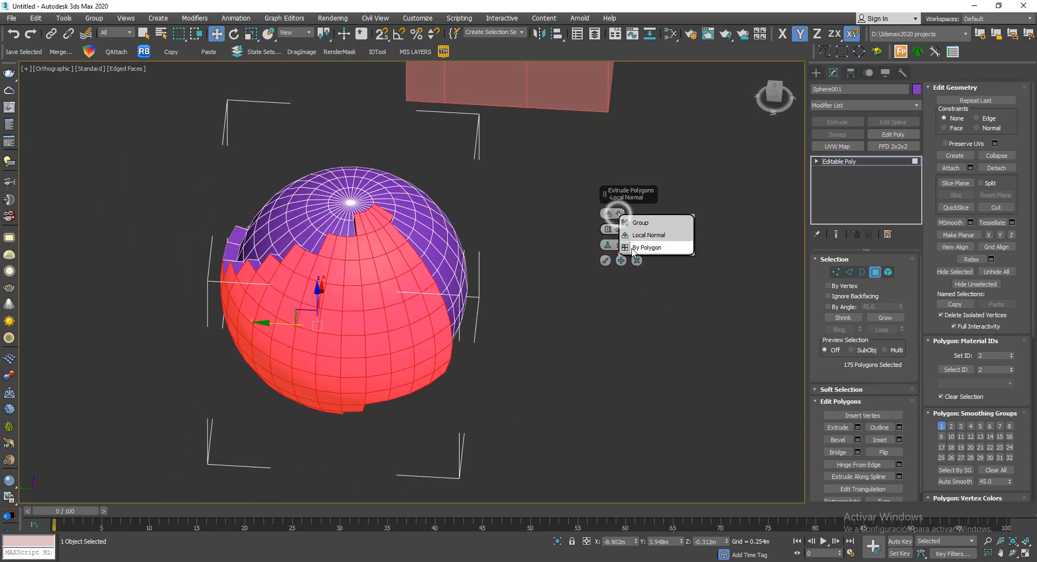
click(637, 247)
mouse_move(537, 339)
alt+middle_down()
mouse_move(505, 260)
mouse_move(508, 290)
mouse_move(543, 342)
mouse_move(613, 296)
mouse_move(619, 313)
mouse_move(658, 323)
mouse_move(544, 326)
alt+middle_up()
click(636, 245)
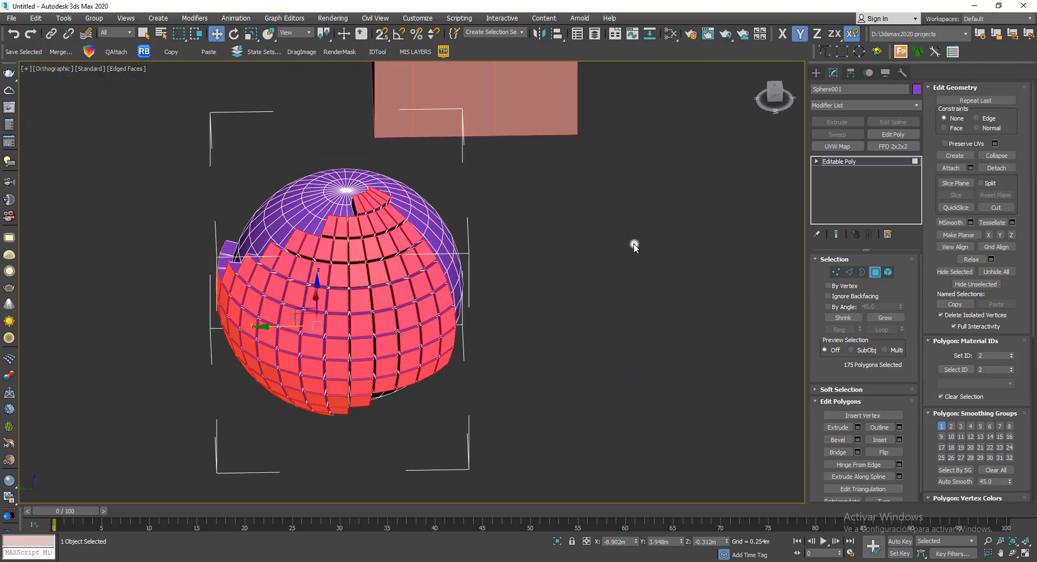
- Leave polygon level and delete the sphere
click(876, 272)
middle_drag(682, 273, 613, 274)
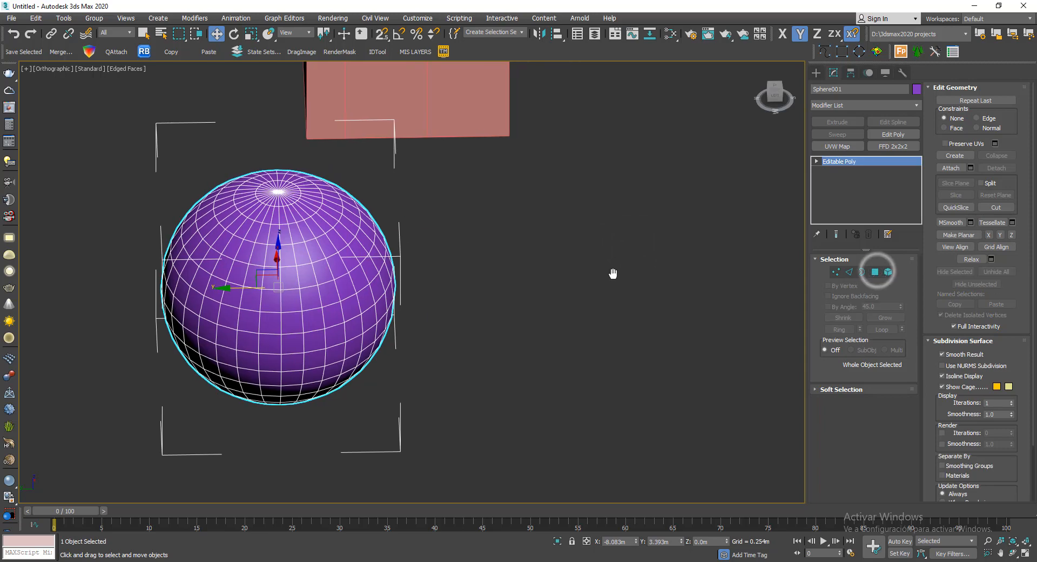
key(Delete)
middle_drag(517, 217, 475, 409)
scroll(476, 410, down, 4)
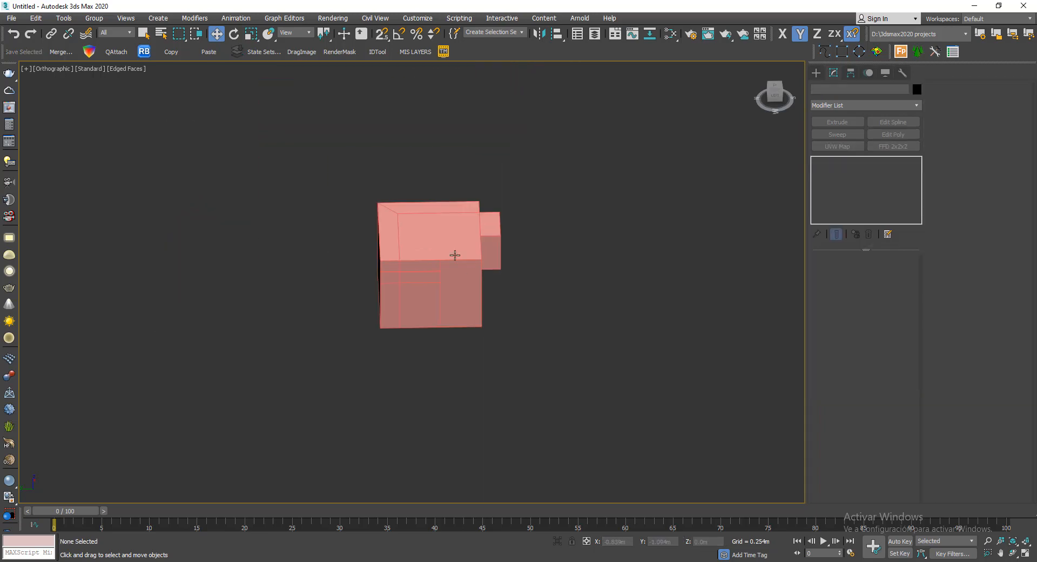
- Select the block, switch its Edit Poly to polygon level and select the large main polygon on its top
click(454, 254)
alt+middle_drag(454, 255, 329, 294)
scroll(391, 226, up, 3)
alt+middle_drag(558, 279, 457, 262)
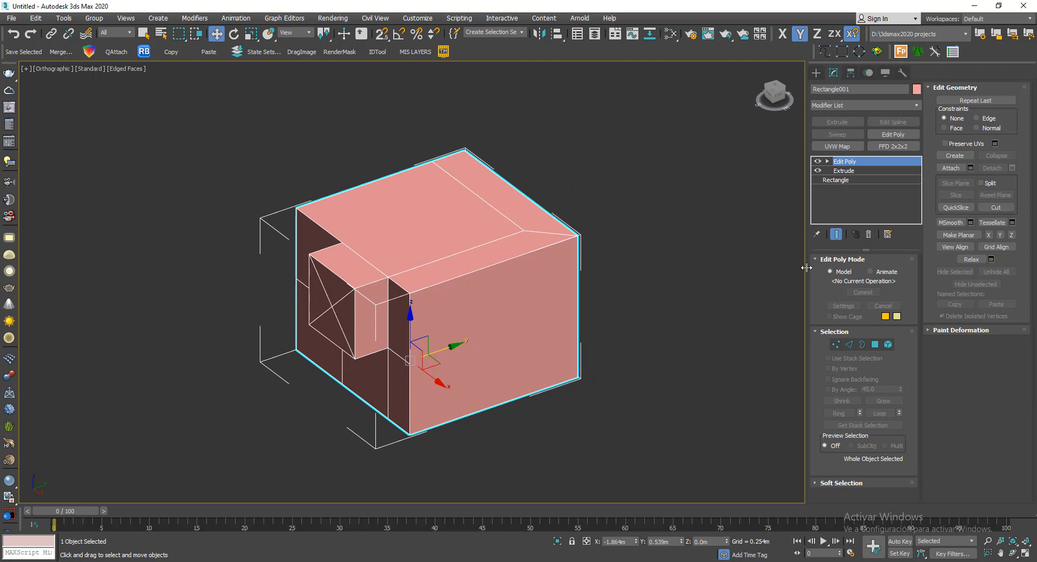
click(875, 345)
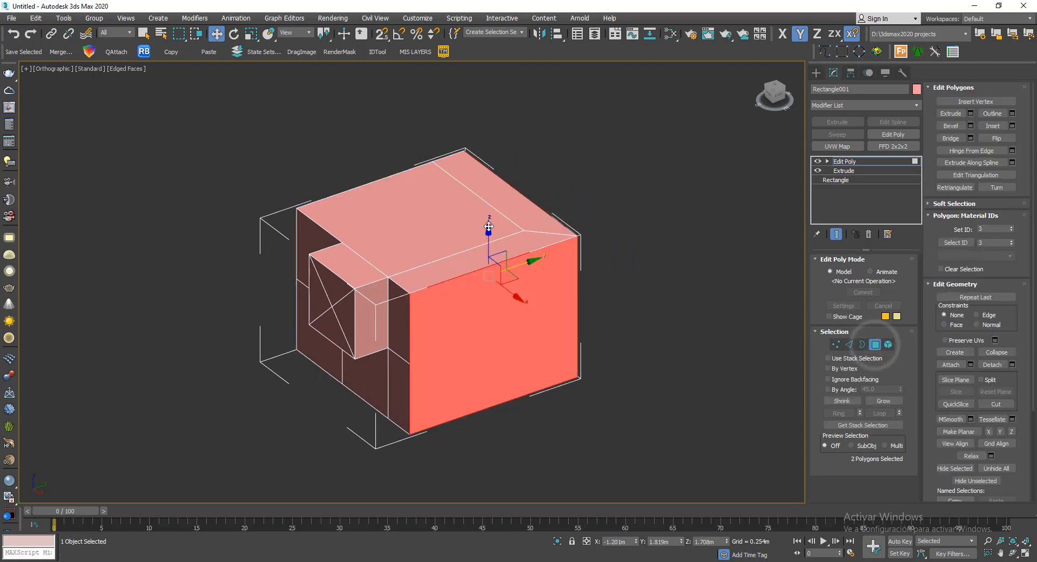
click(434, 222)
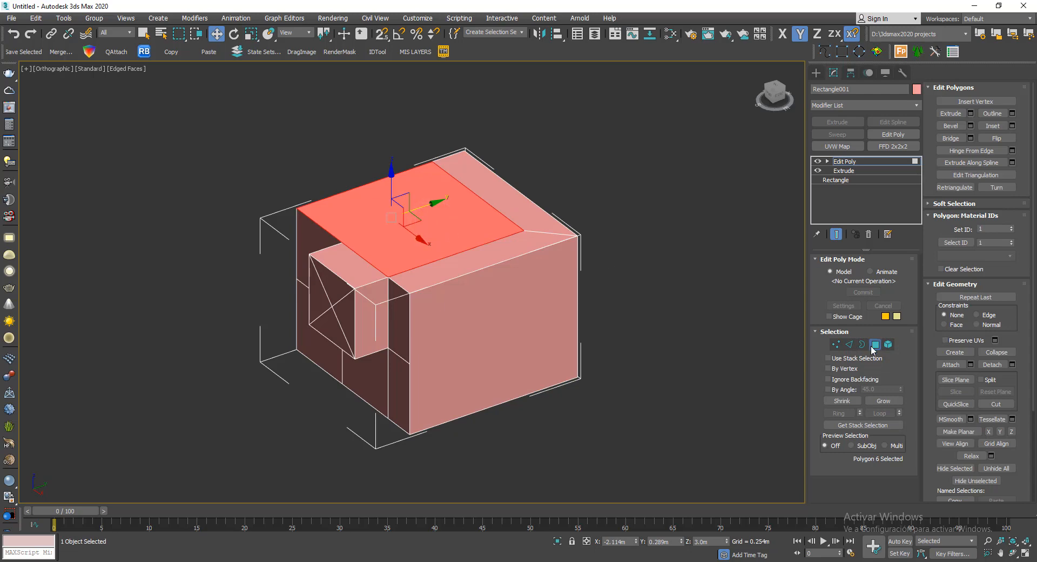
alt+middle_drag(647, 319, 270, 319)
scroll(326, 260, up, 2)
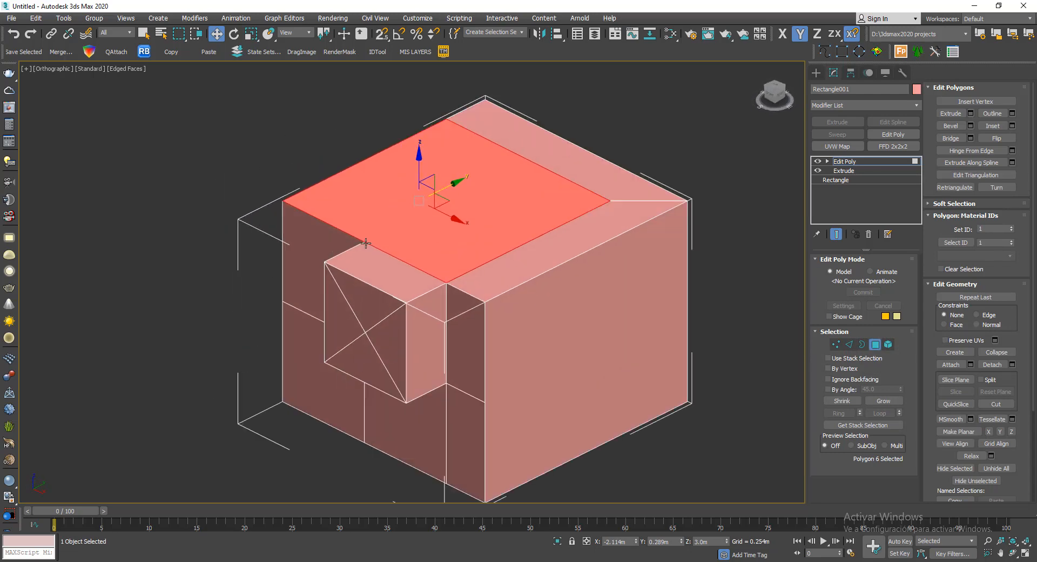
- Inset the selected top polygon by 0.282 m and accept the result
click(1011, 126)
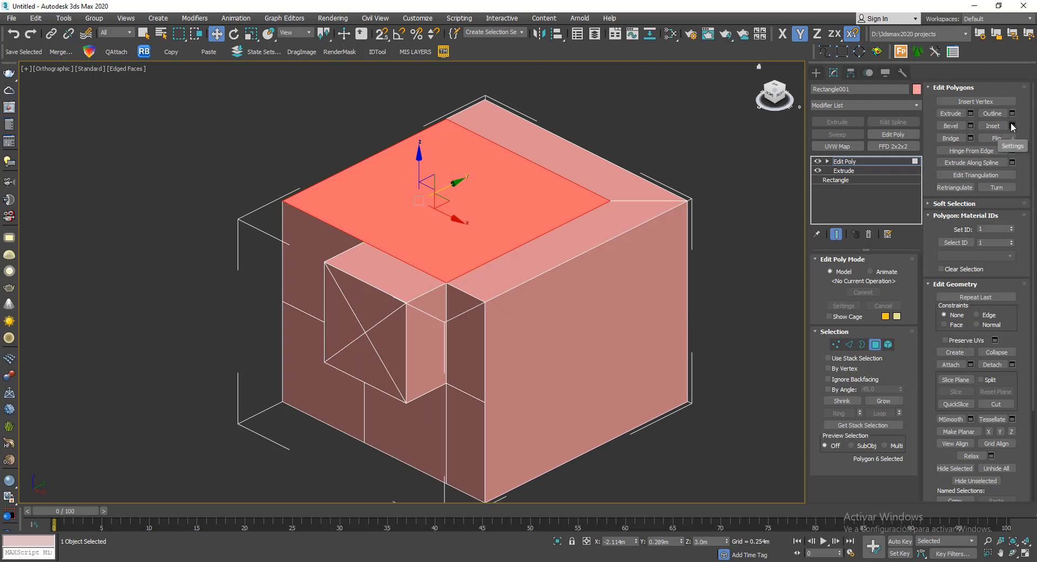
scroll(493, 188, up, 4)
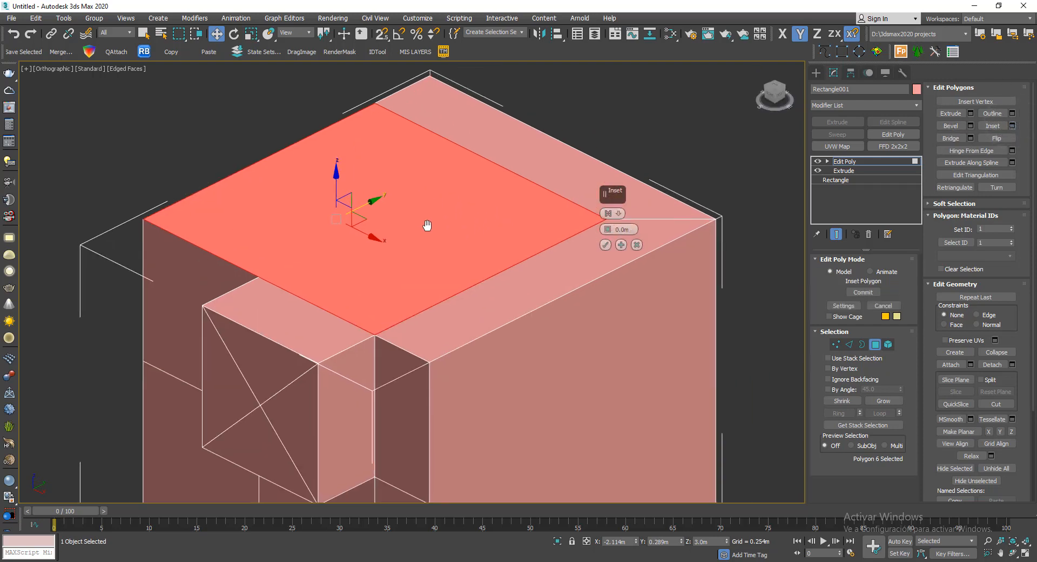
drag(609, 231, 604, 197)
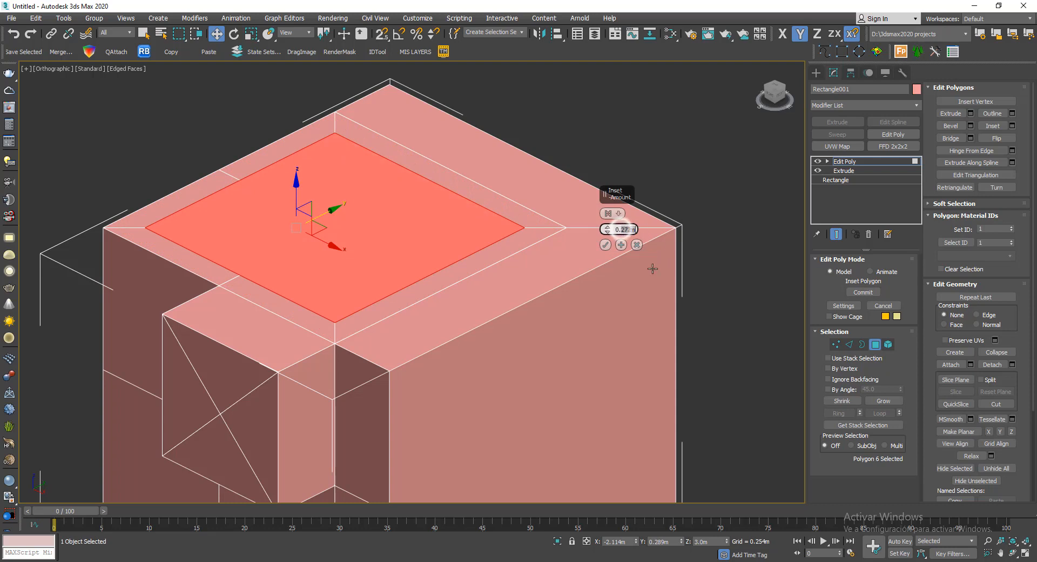
click(607, 227)
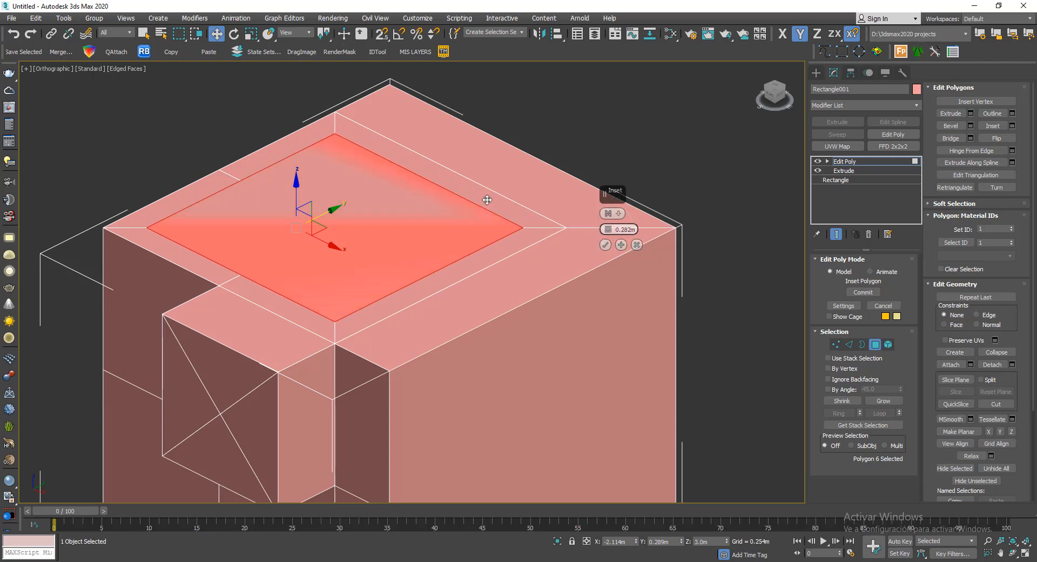
middle_drag(540, 280, 559, 294)
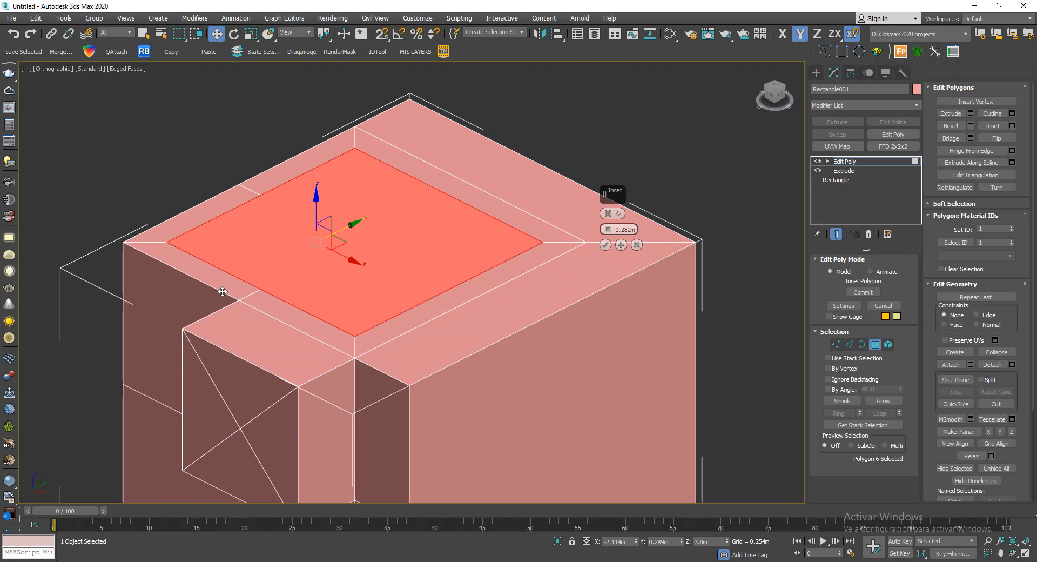
scroll(370, 370, up, 2)
scroll(416, 364, up, 2)
scroll(416, 353, down, 1)
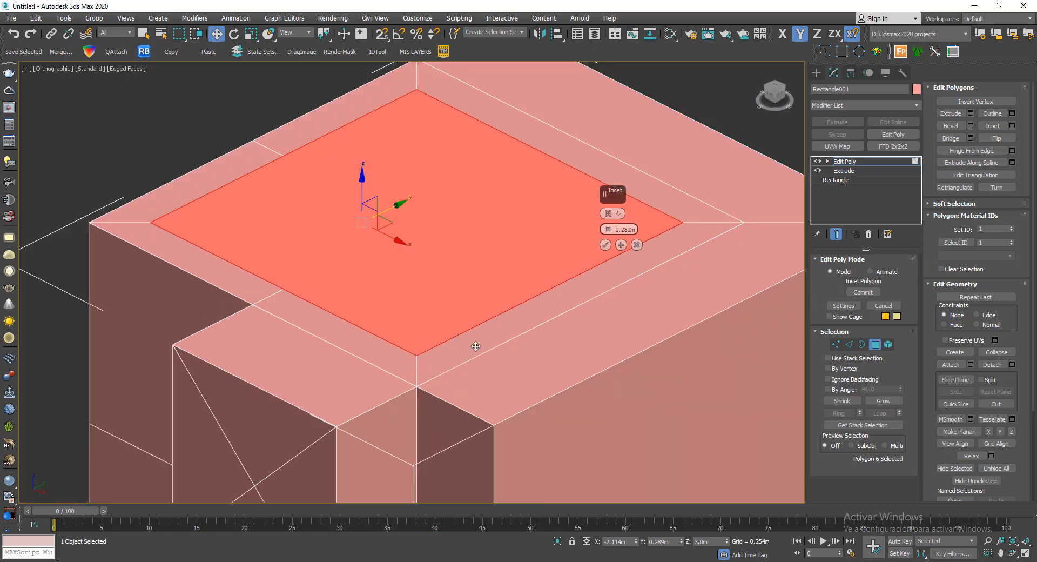
click(605, 244)
- Select the narrow polygons around the inset one at a time to examine the new faces
click(622, 170)
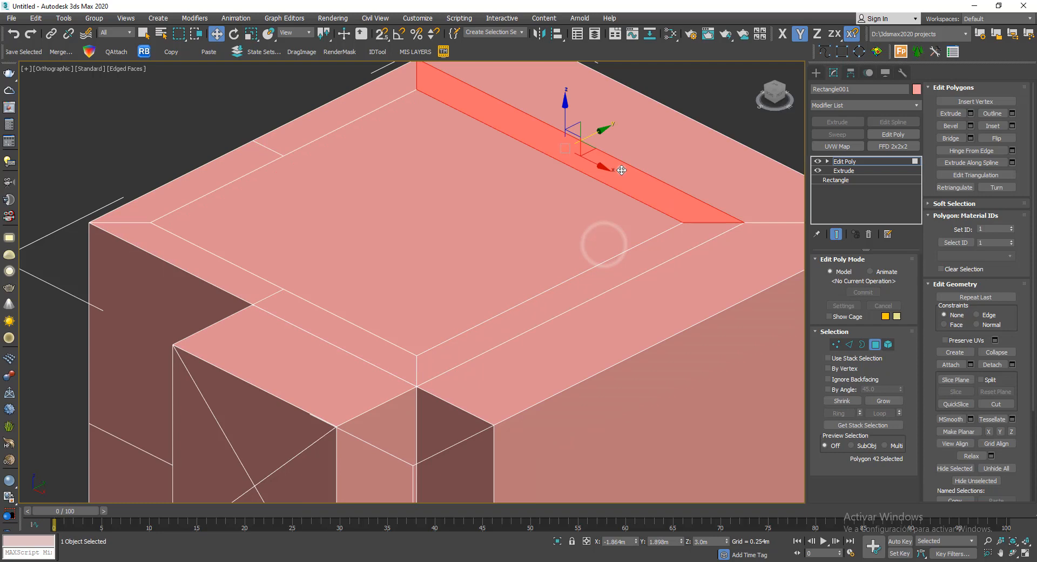
click(638, 275)
click(263, 301)
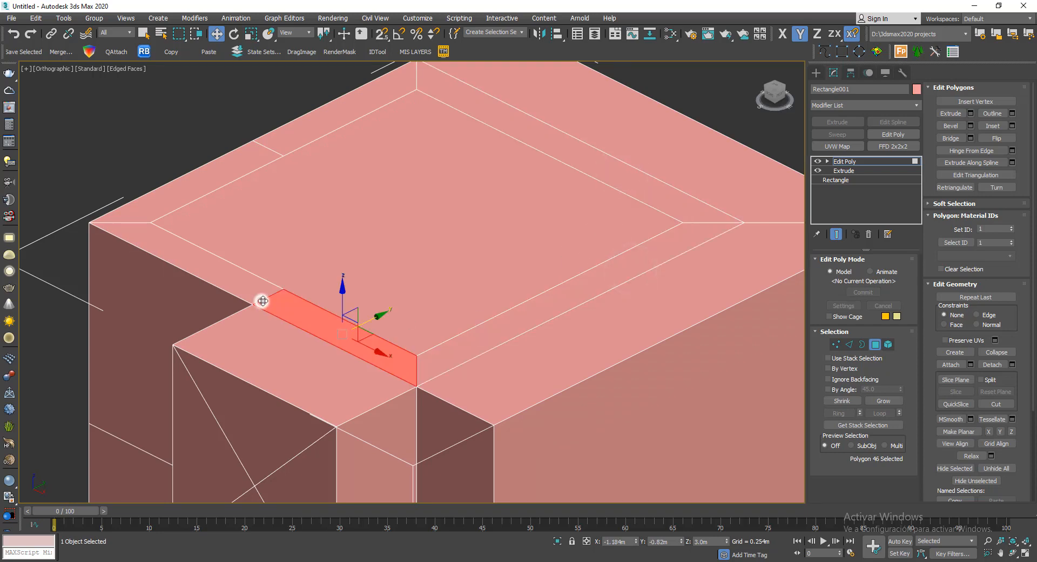
- Select the short edges around the top inset one at a time, and compare the block with its edge display off and on
click(849, 344)
click(259, 299)
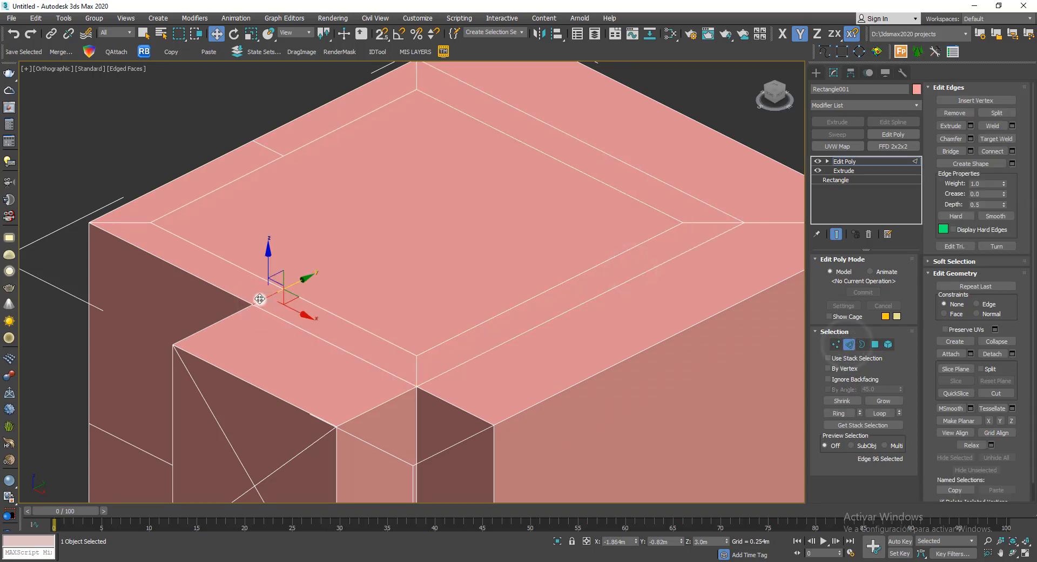
click(268, 151)
click(267, 167)
scroll(286, 175, down, 3)
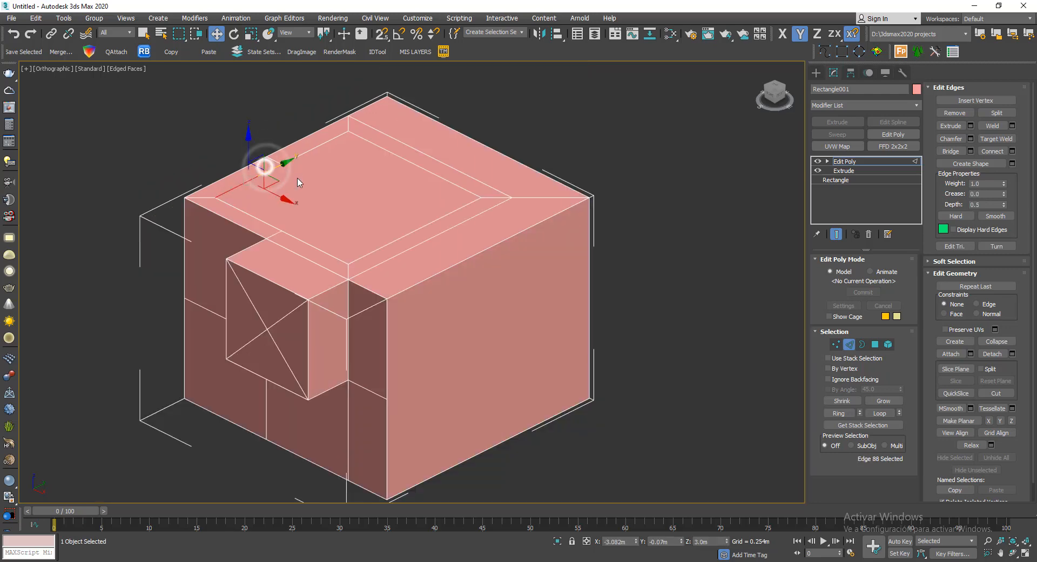
mouse_move(346, 193)
alt+middle_down()
mouse_move(423, 206)
mouse_move(342, 220)
mouse_move(362, 193)
mouse_move(450, 249)
alt+middle_up()
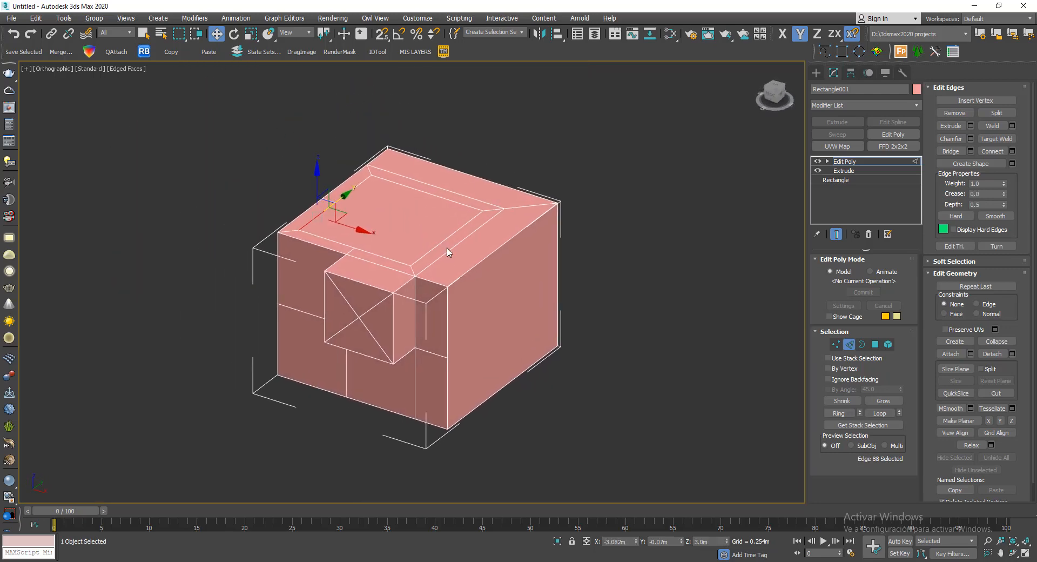
key(F4)
scroll(383, 237, up, 3)
alt+middle_drag(415, 220, 519, 171)
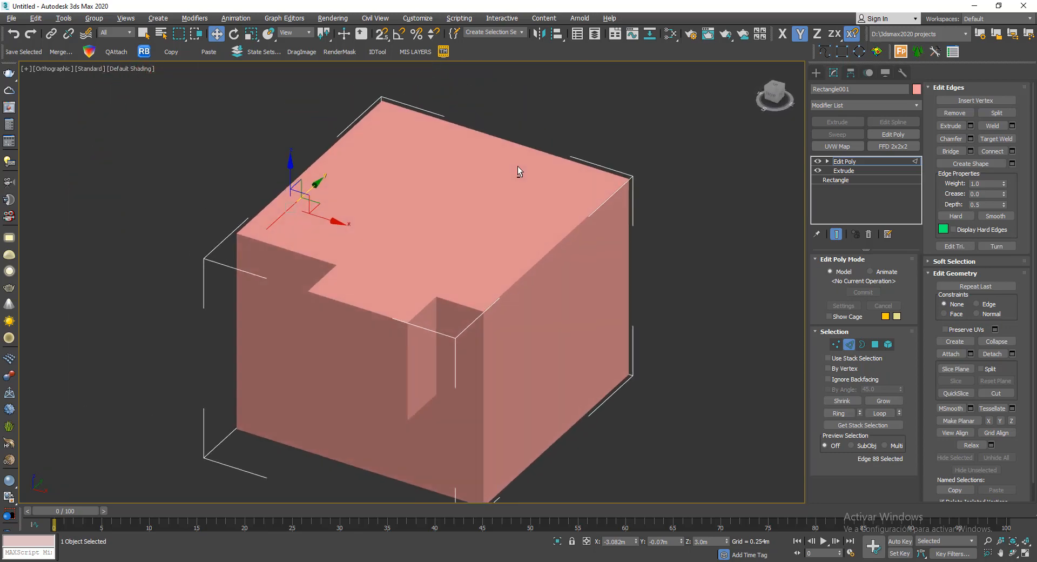
middle_drag(538, 261, 508, 213)
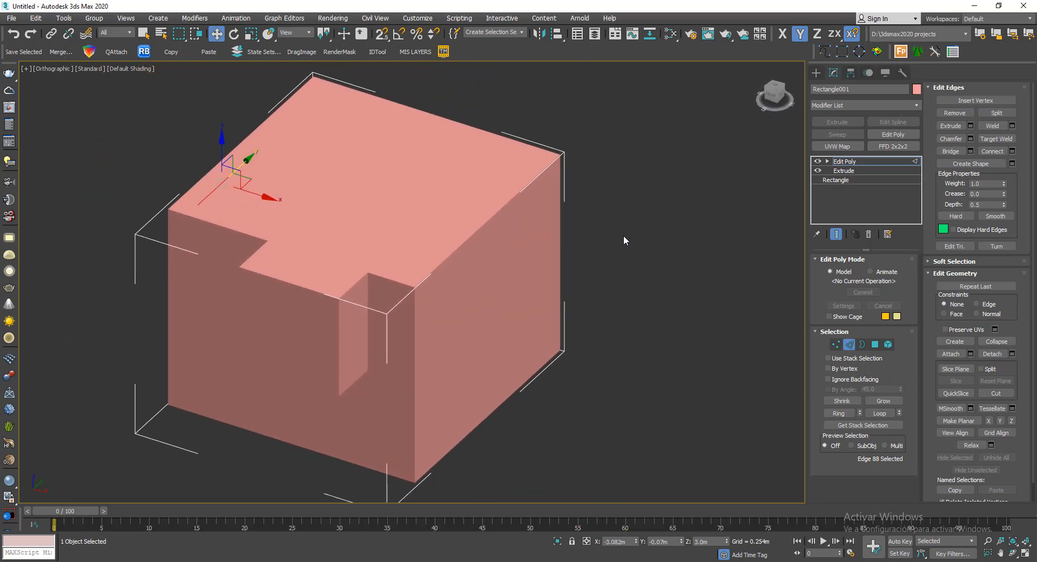
key(F4)
middle_drag(446, 190, 462, 211)
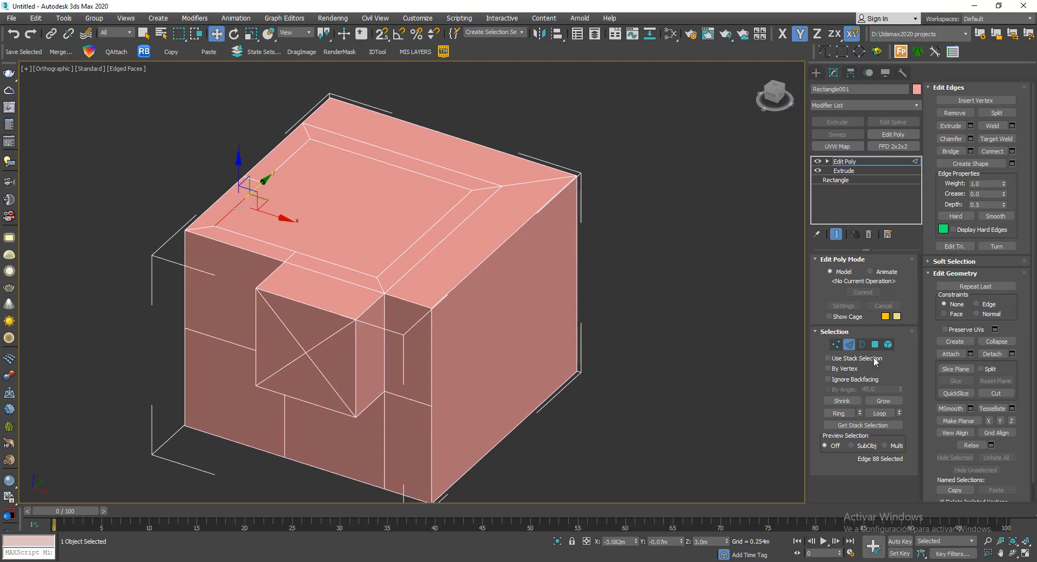
- Extrude the inset top polygon inward about 0.162 m to form a recess, and raise the frame around it
click(875, 344)
click(346, 199)
alt+middle_drag(346, 199, 369, 201)
scroll(302, 198, up, 2)
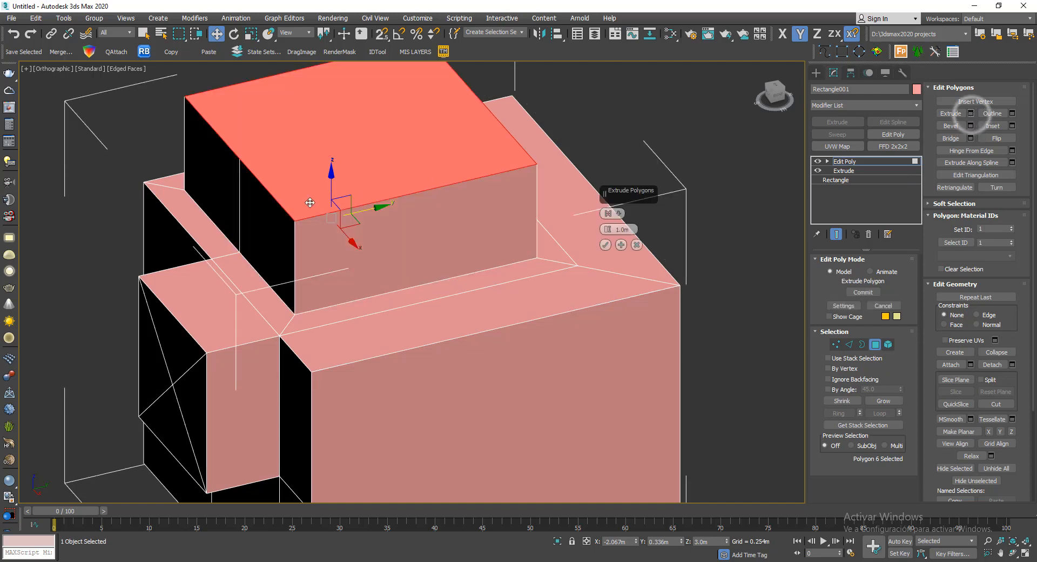
drag(606, 238, 640, 349)
alt+middle_drag(495, 309, 533, 306)
drag(607, 236, 607, 242)
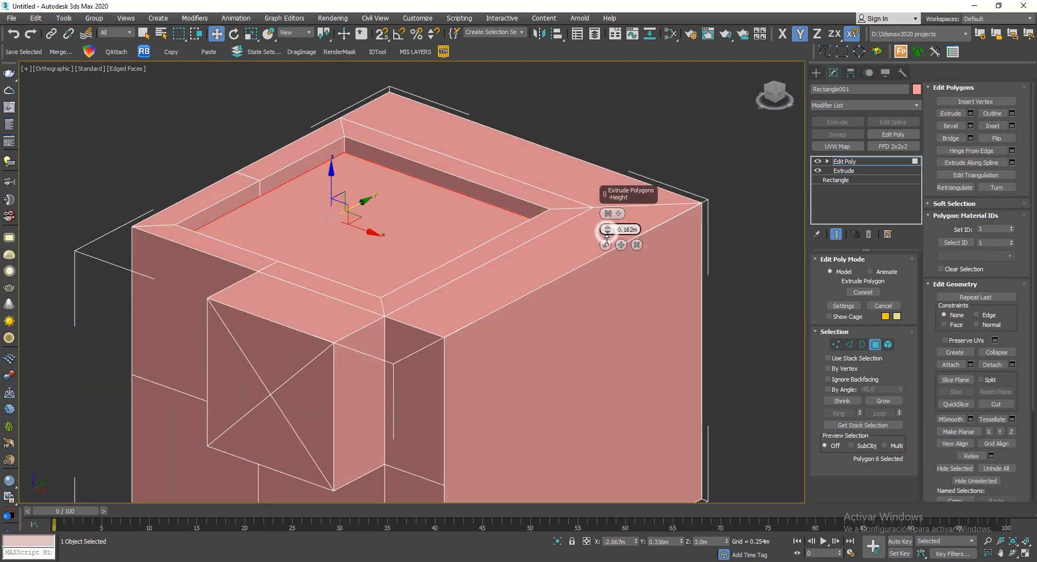
alt+middle_drag(607, 241, 474, 303)
click(606, 247)
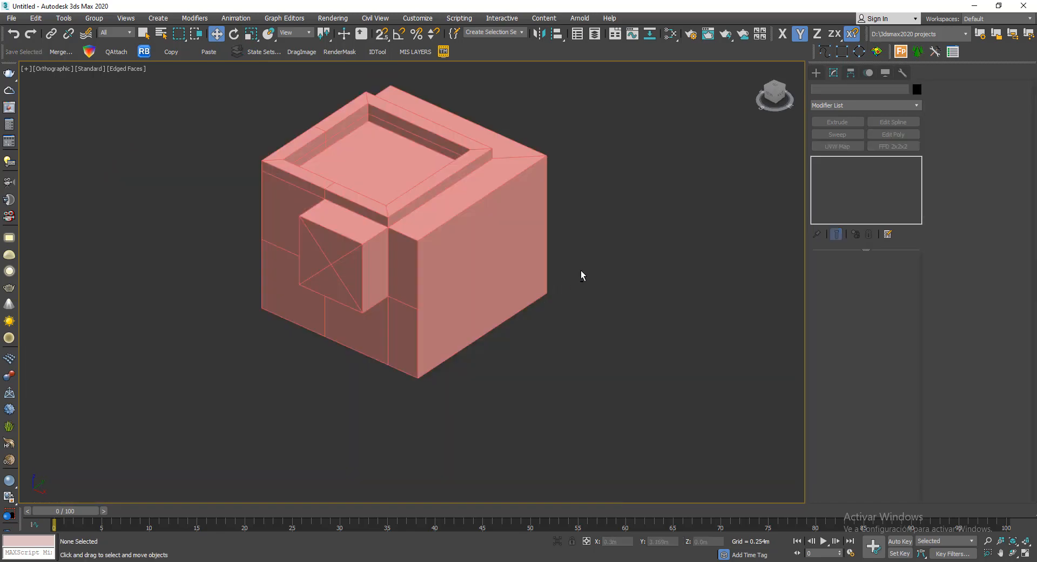
- Connect the upper and lower edges of the block's undivided side face with one vertical edge, using 1 segment, 0 pinch and 0 slide
alt+middle_drag(582, 276, 515, 243)
alt+middle_drag(593, 196, 512, 215)
click(406, 175)
middle_drag(451, 177, 475, 299)
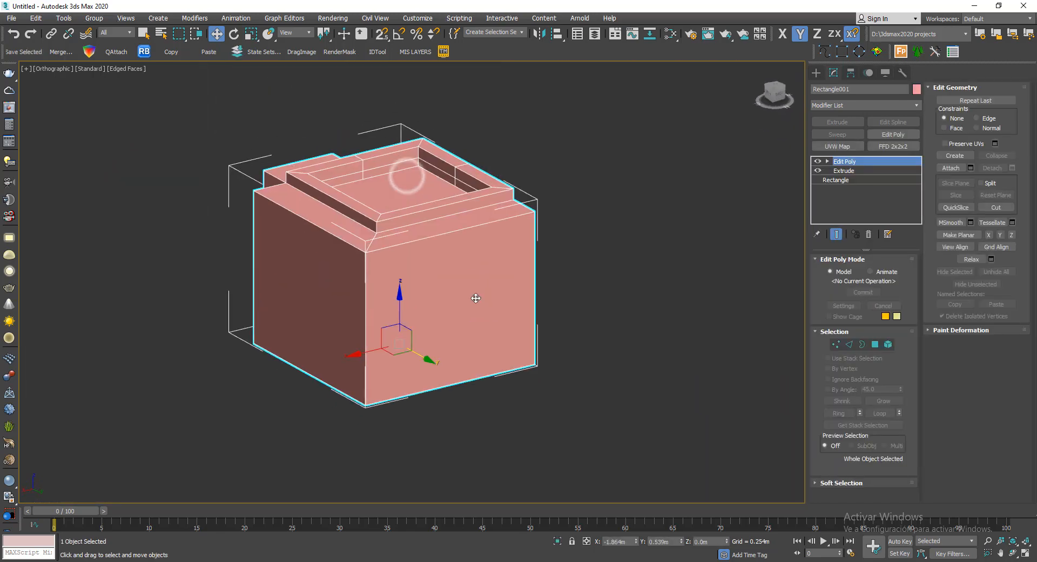
scroll(474, 299, up, 4)
middle_drag(601, 265, 576, 192)
click(849, 344)
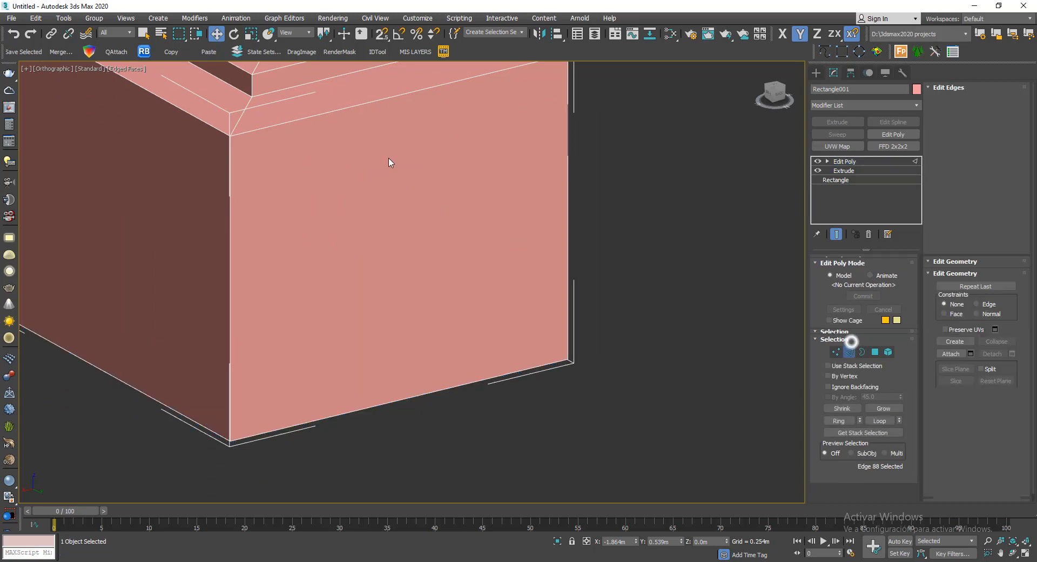
click(371, 102)
ctrl+click(423, 394)
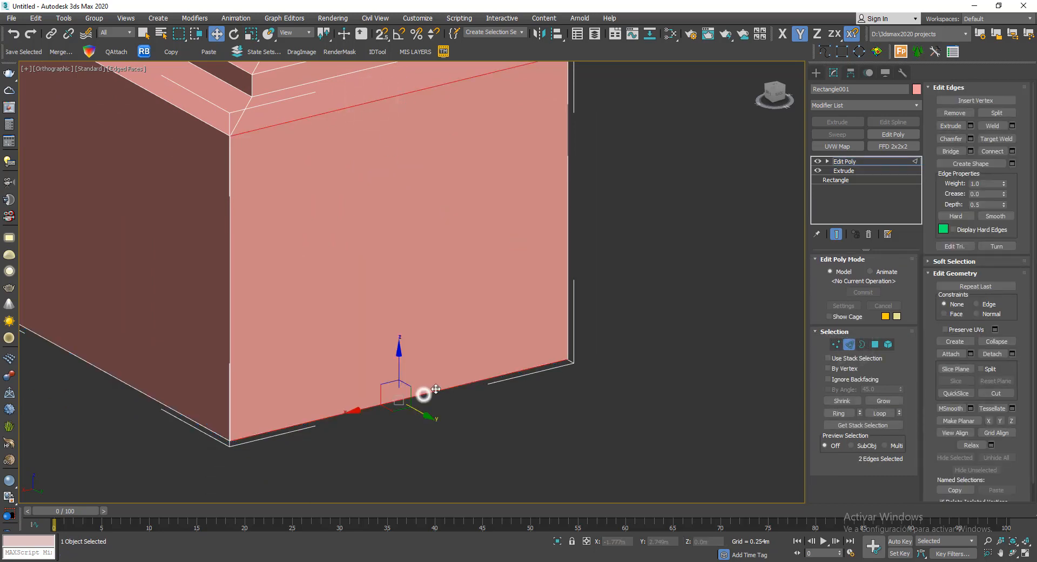
middle_drag(346, 198, 329, 231)
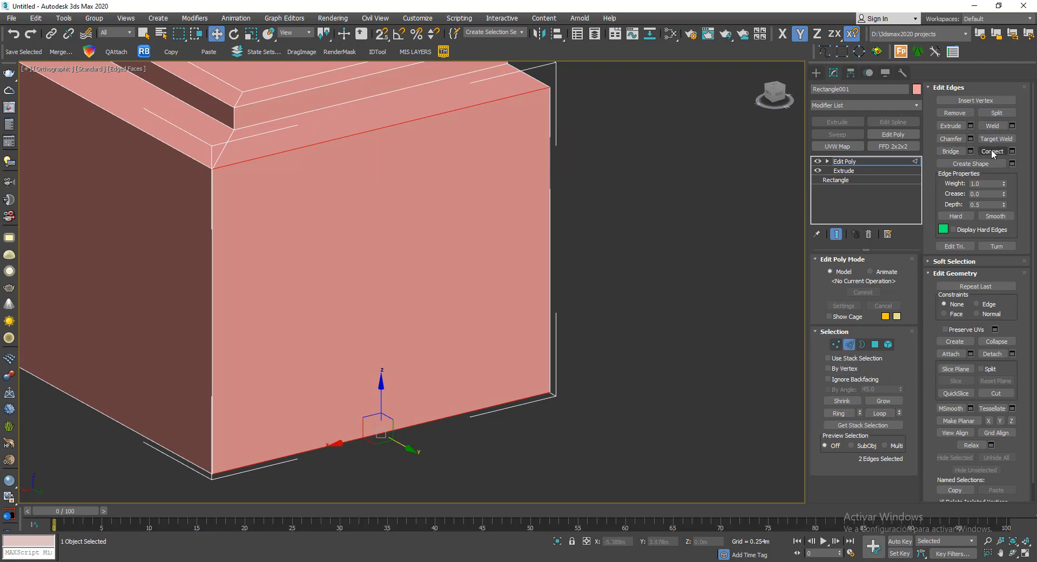
click(1013, 151)
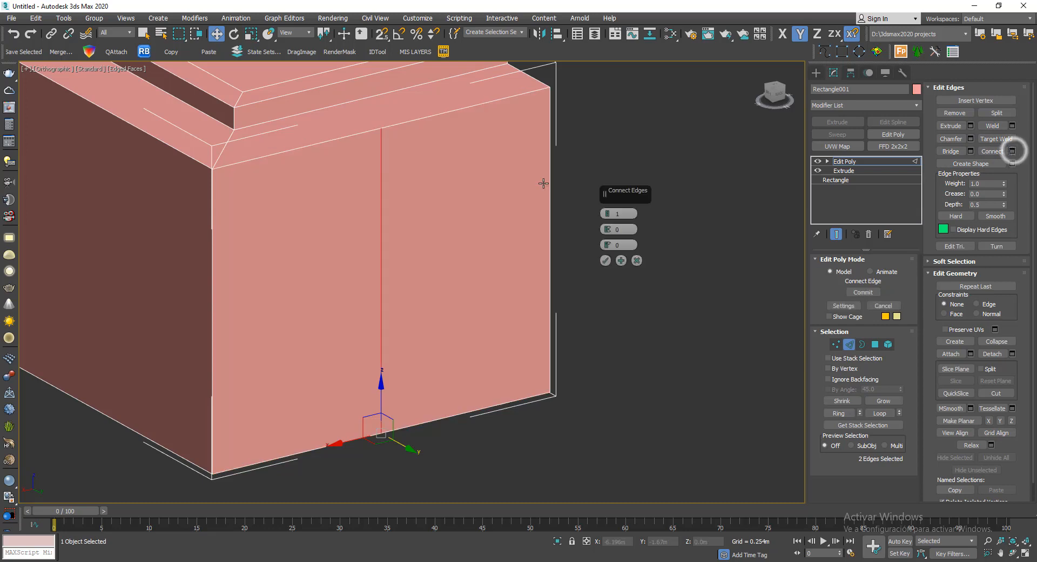
click(605, 260)
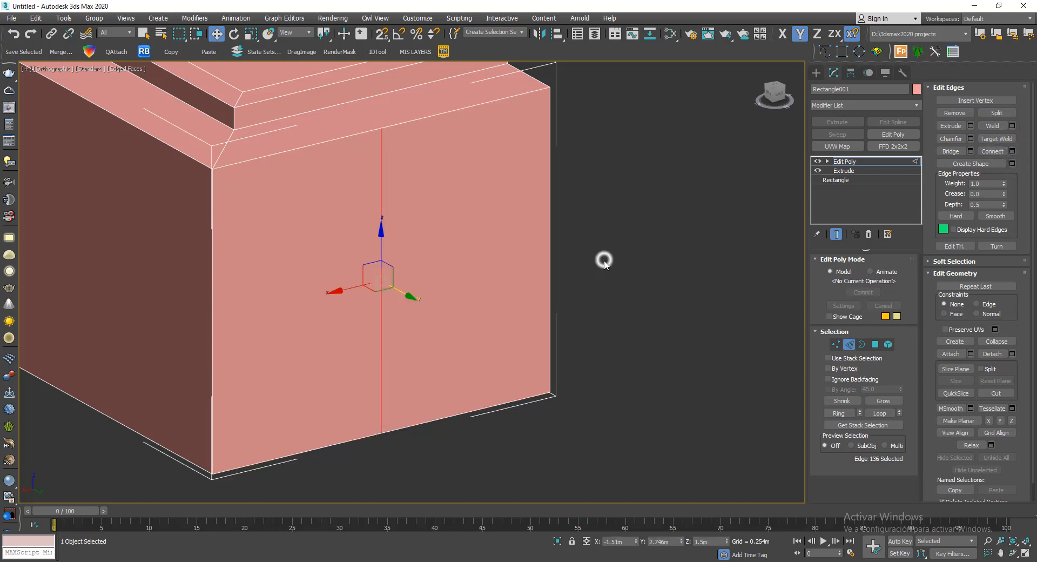
- Connect the three vertical edges of the divided side face with a line of edges running across it
ctrl+click(210, 297)
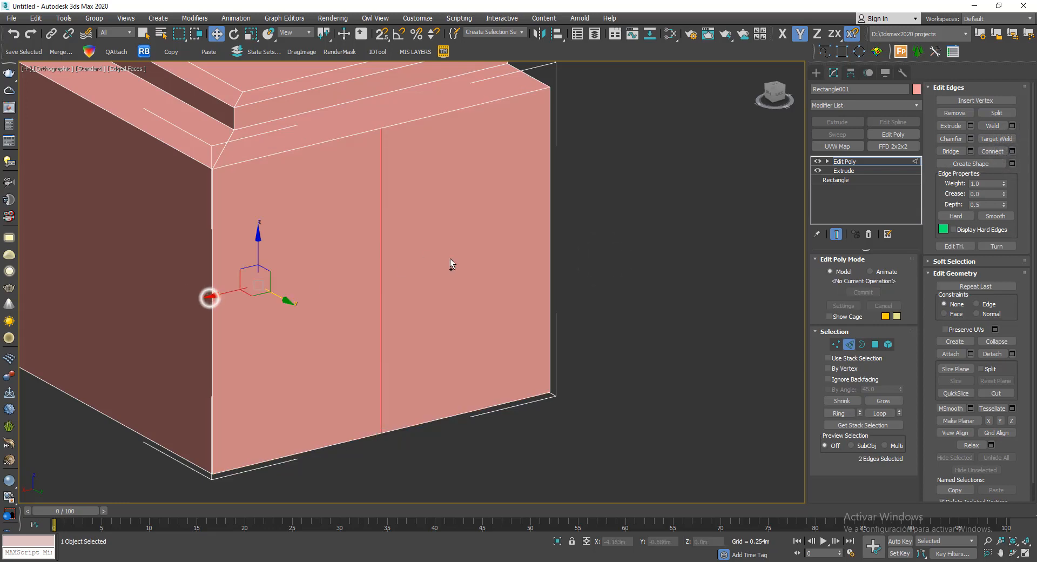
key(ctrl+z)
ctrl+click(551, 247)
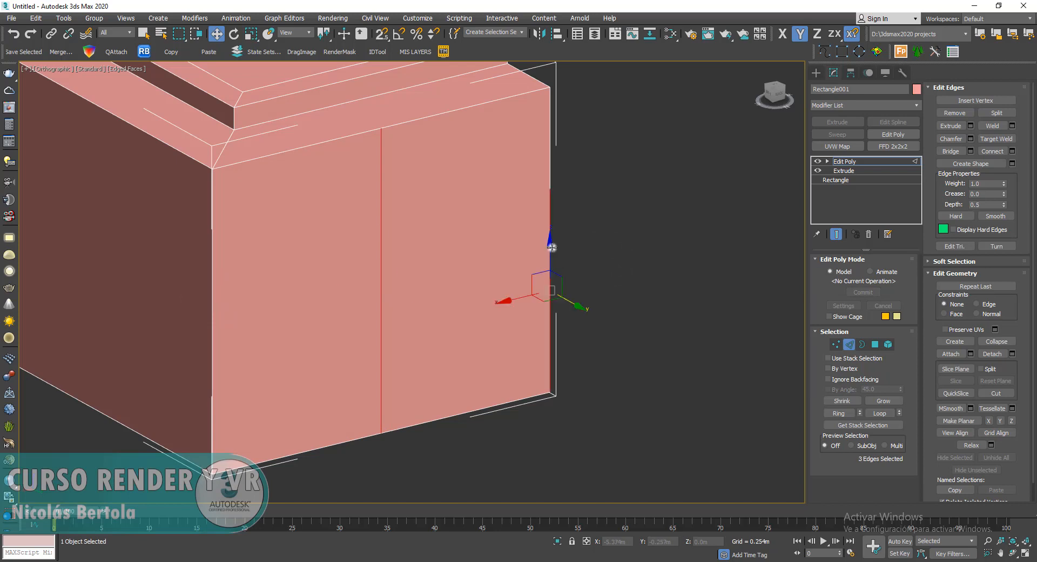
key(F3)
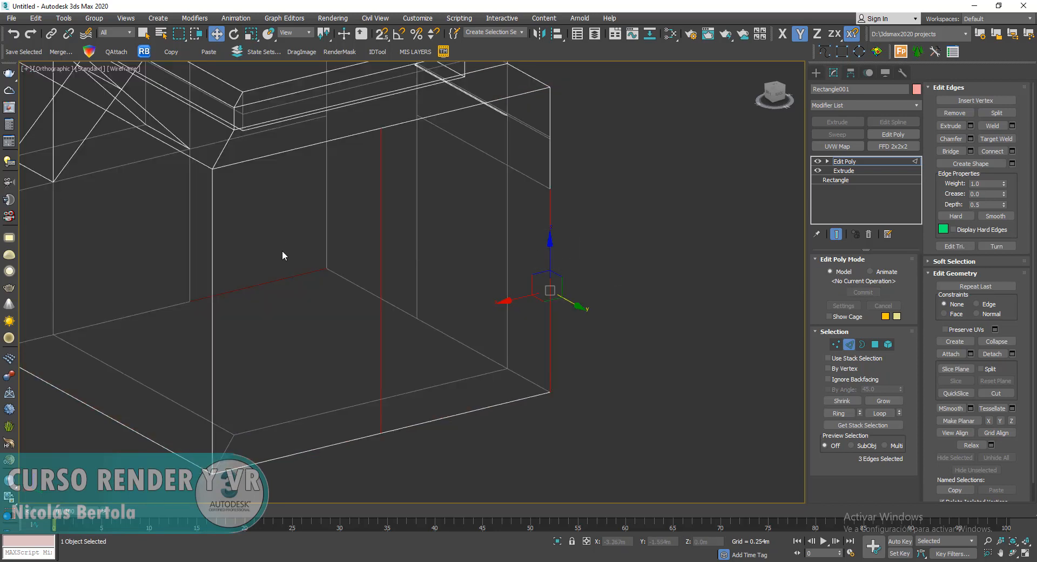
alt+drag(283, 256, 257, 309)
ctrl+click(213, 352)
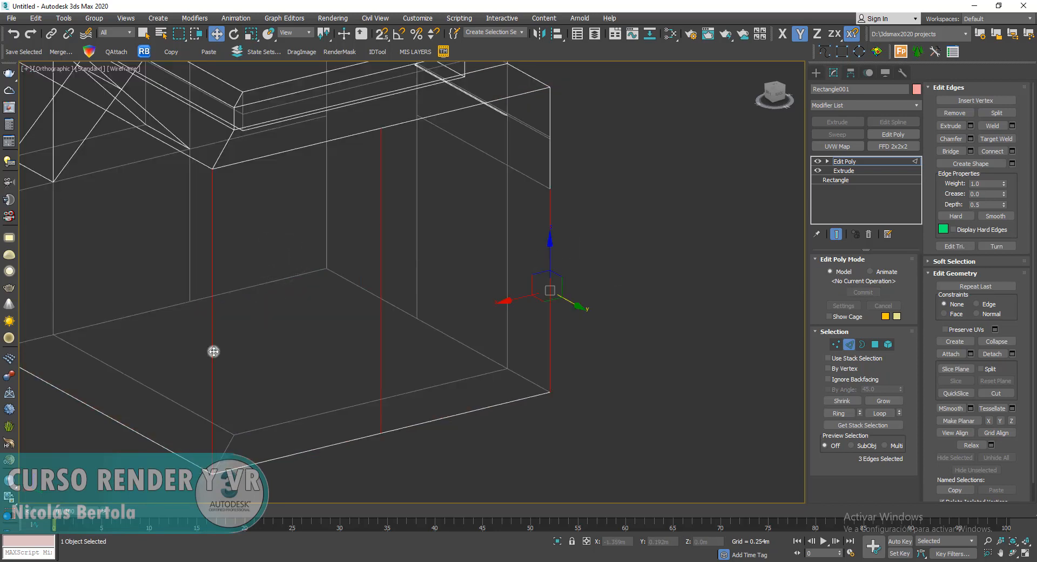
scroll(394, 258, down, 3)
alt+middle_drag(471, 269, 417, 245)
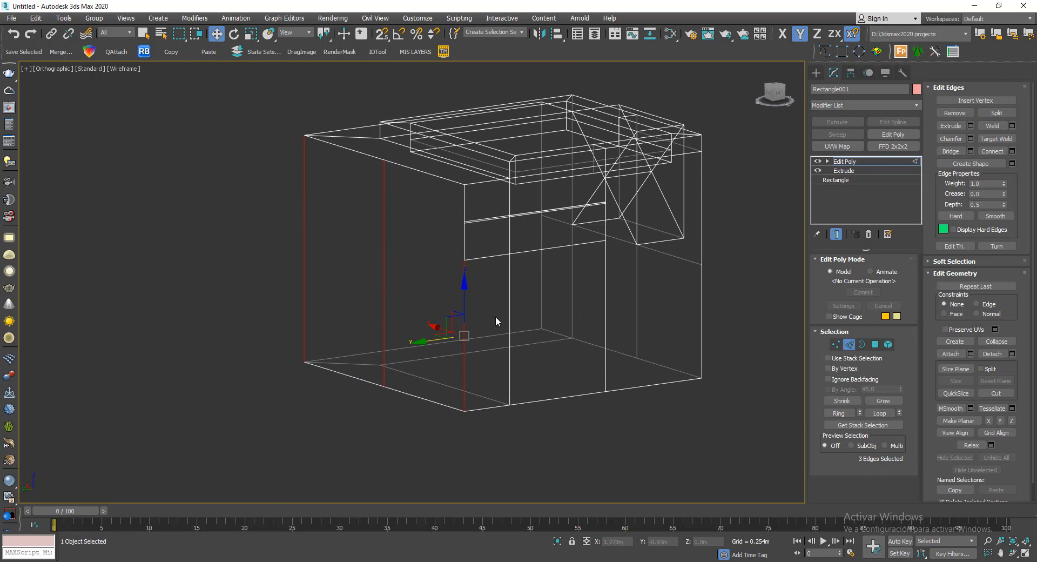
click(1012, 151)
alt+middle_drag(532, 300, 608, 271)
click(606, 260)
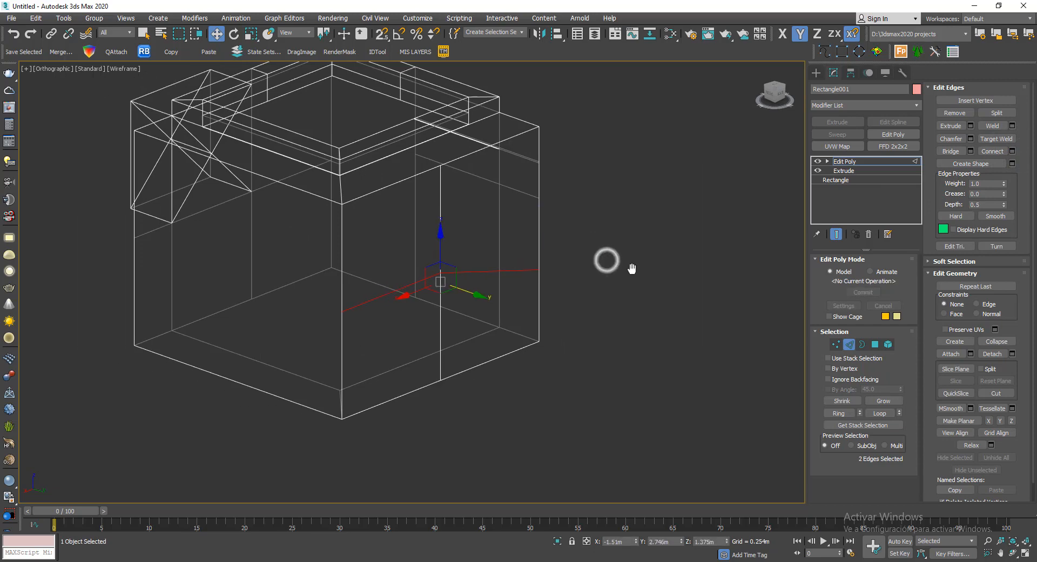
- Snap the low corner vertex of the slanted edge vertically to the 1.5 m height of the middle vertex, working in the Back view
scroll(676, 286, up, 3)
alt+middle_drag(708, 332, 739, 147)
click(59, 69)
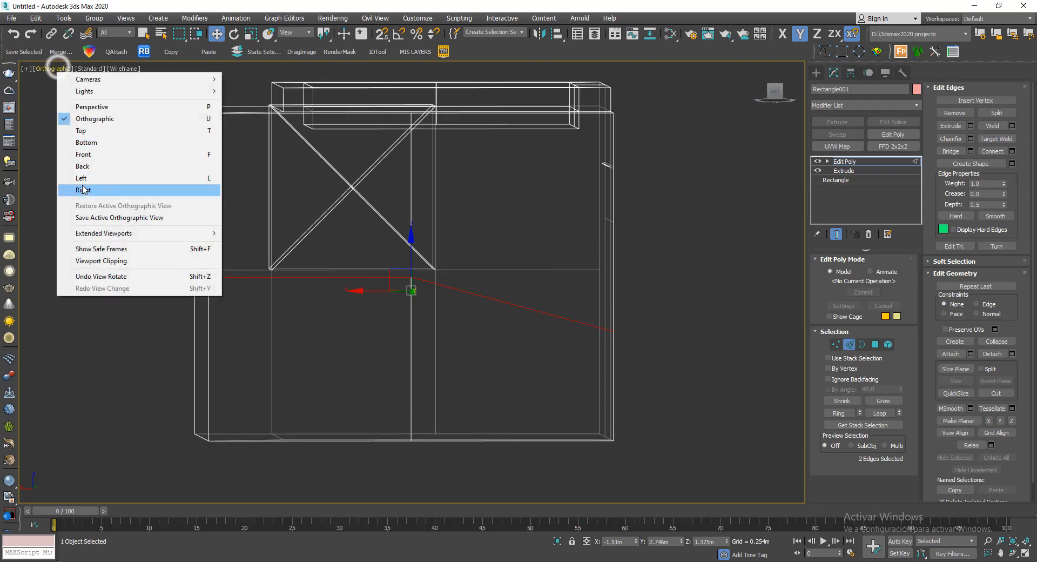
click(95, 167)
middle_drag(564, 232, 488, 345)
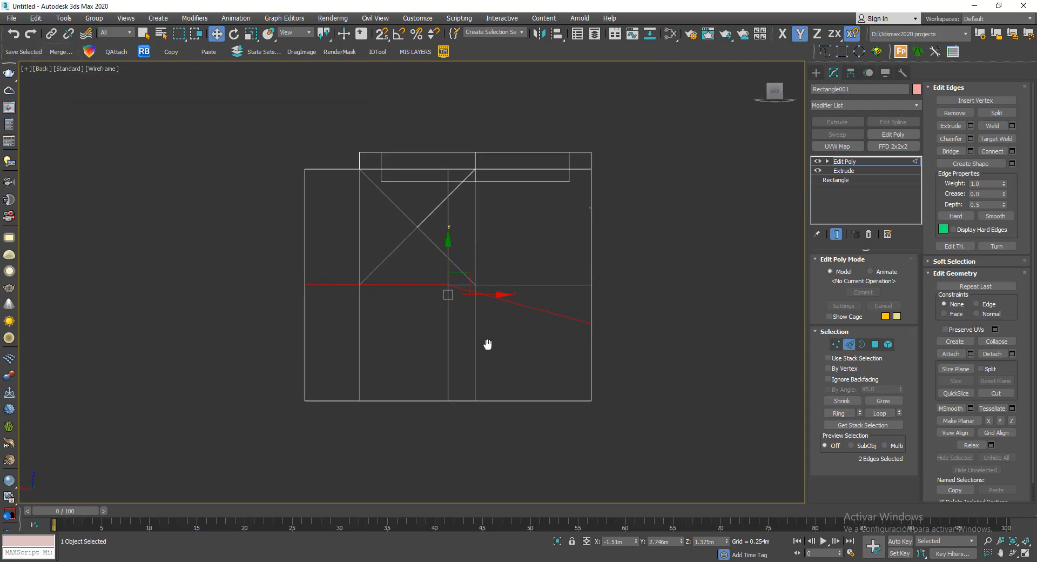
click(839, 344)
alt+middle_drag(614, 325, 630, 338)
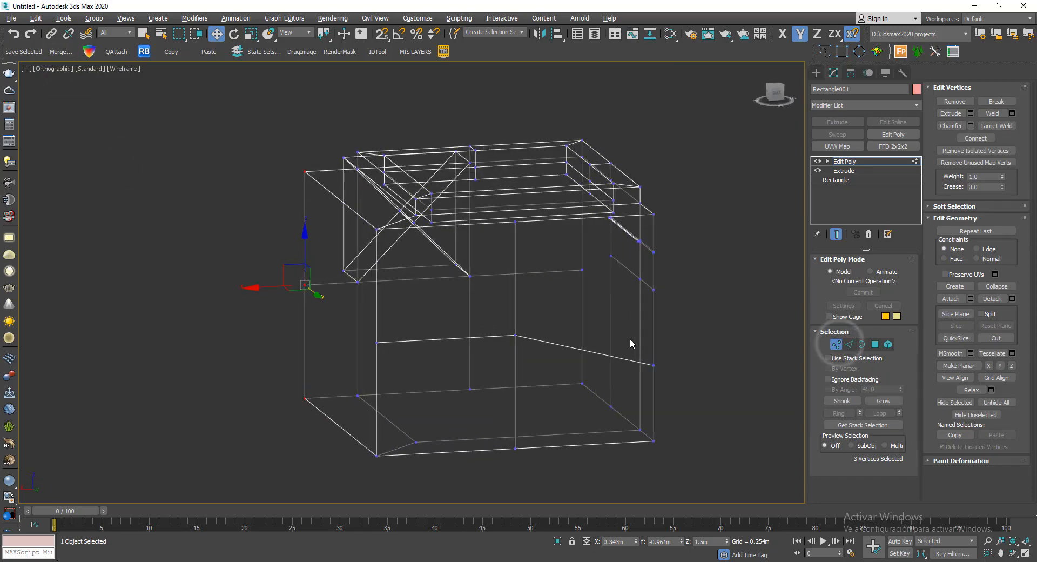
click(650, 362)
alt+middle_drag(684, 375, 676, 332)
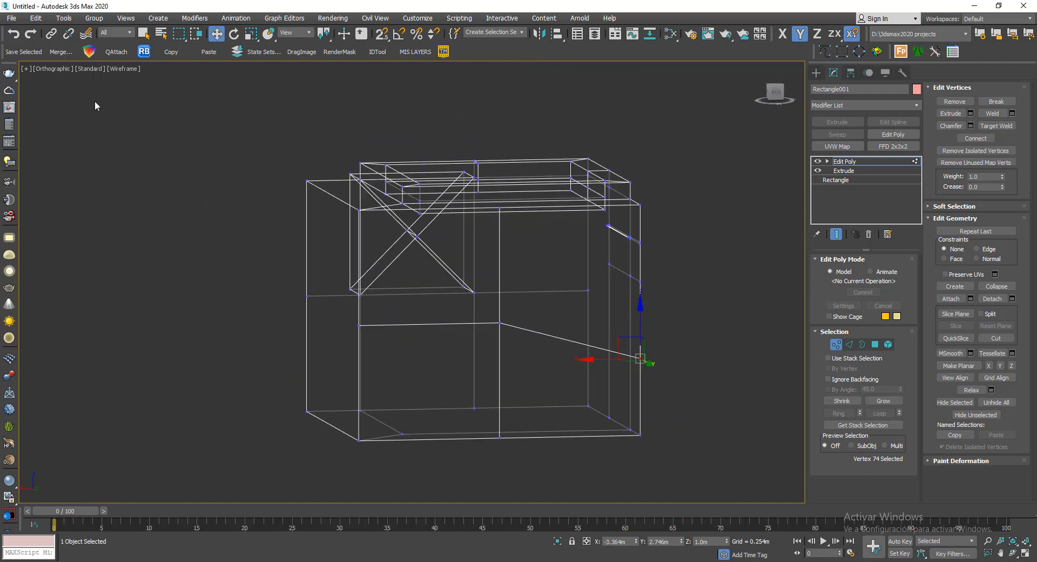
click(59, 74)
click(96, 163)
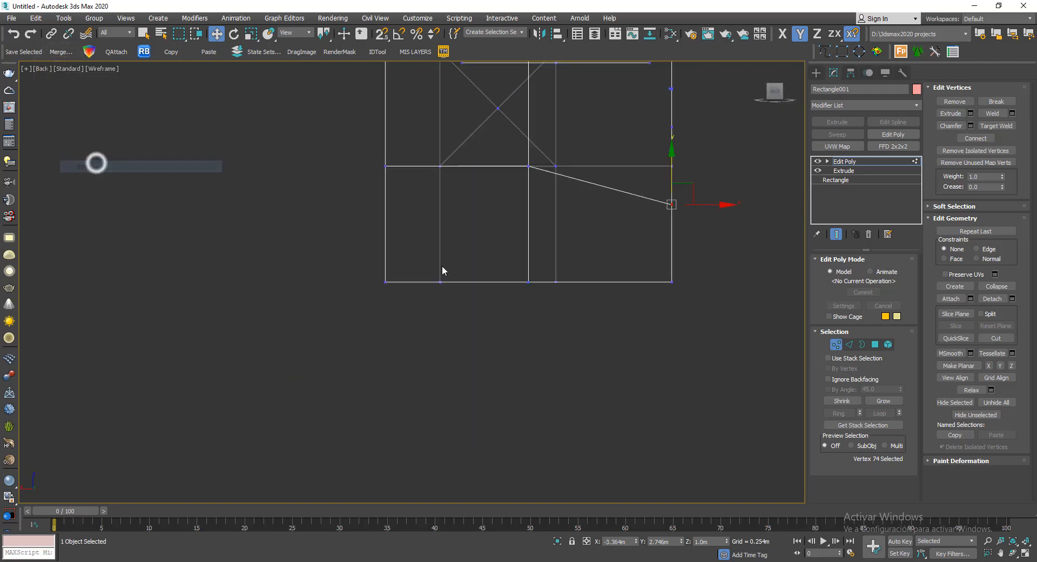
key(F3)
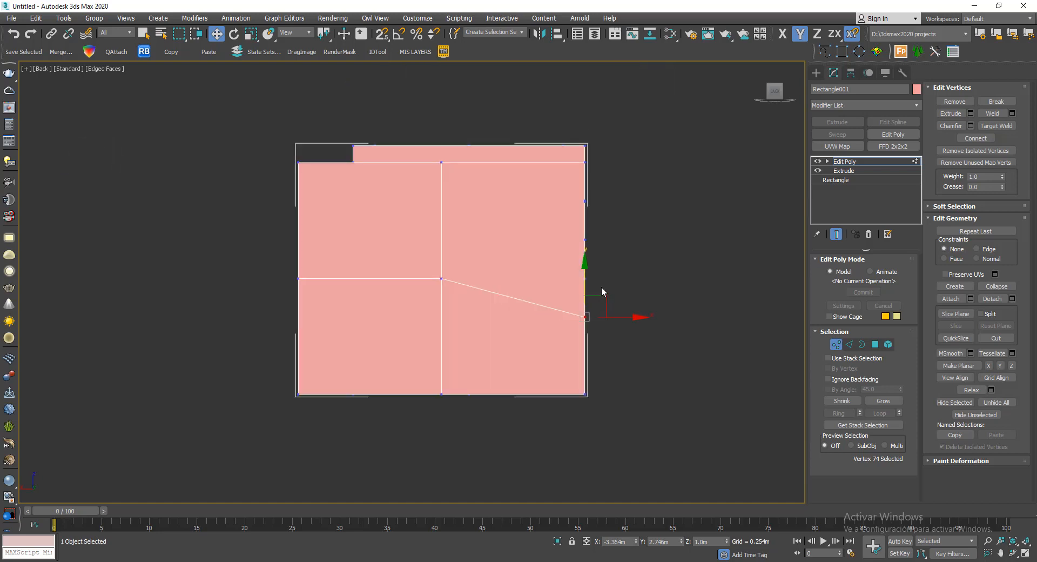
scroll(601, 286, up, 2)
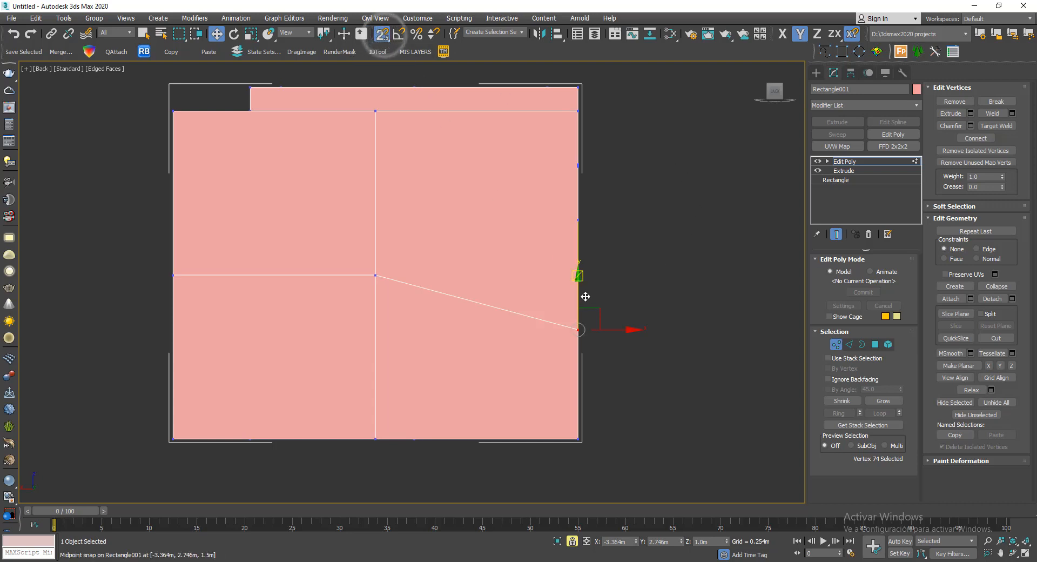
drag(577, 309, 377, 275)
scroll(618, 269, down, 2)
alt+middle_drag(617, 269, 653, 304)
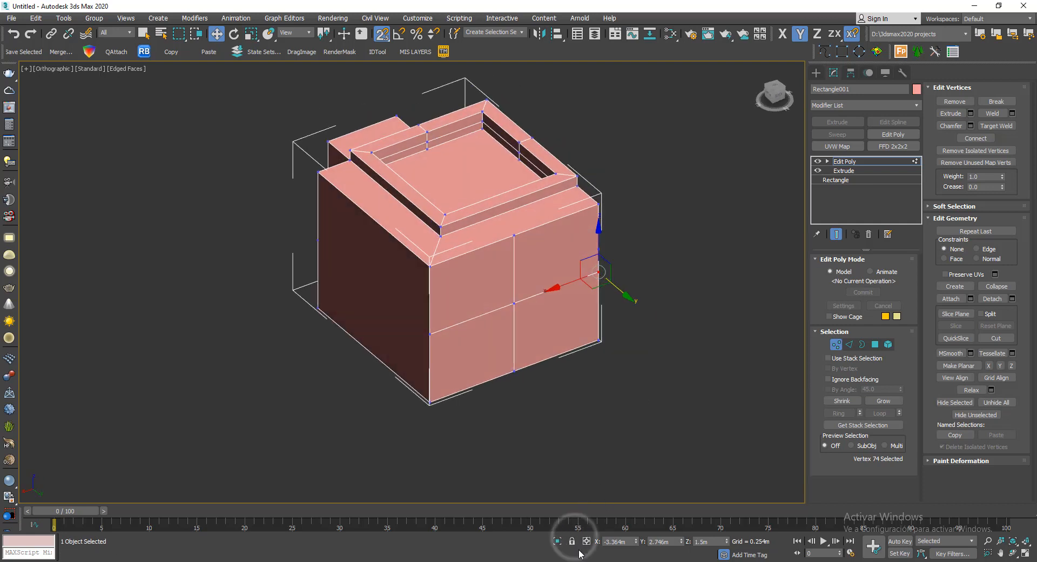
alt+middle_drag(691, 429, 695, 357)
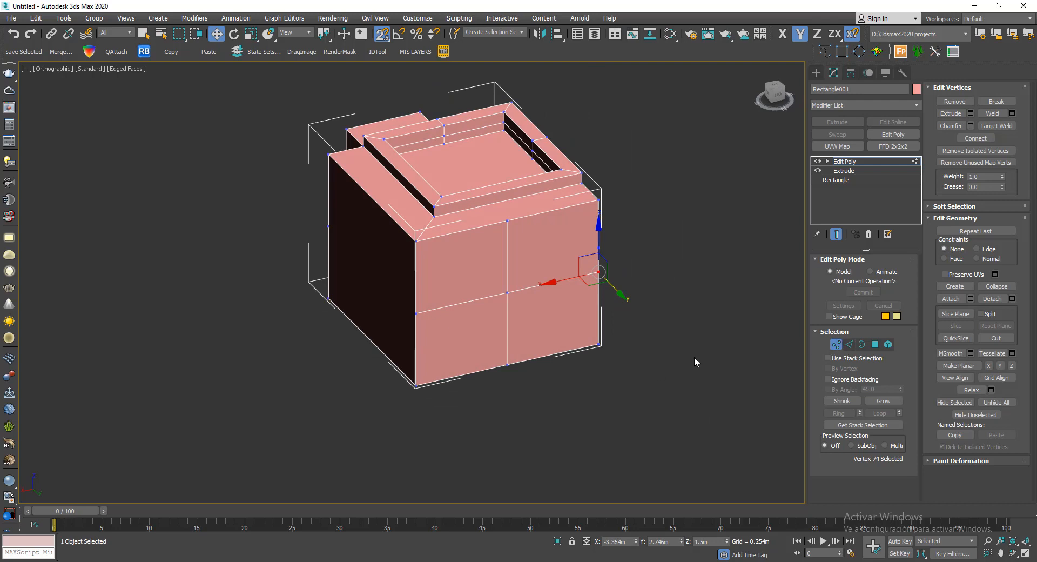
- Preview an individual By Polygon inset of 0.075 m on the four polygons of the divided side face
click(873, 345)
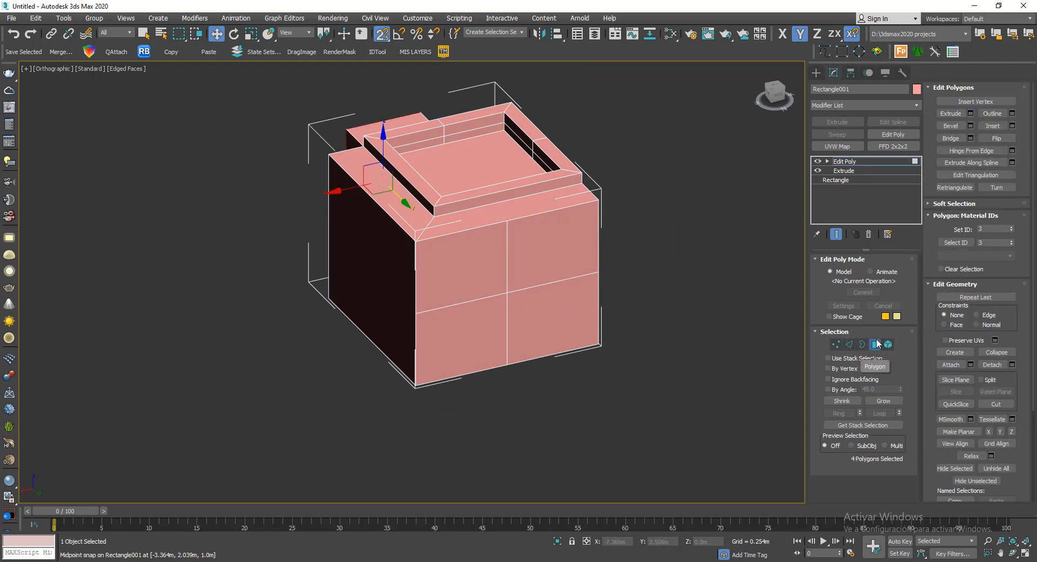
click(876, 346)
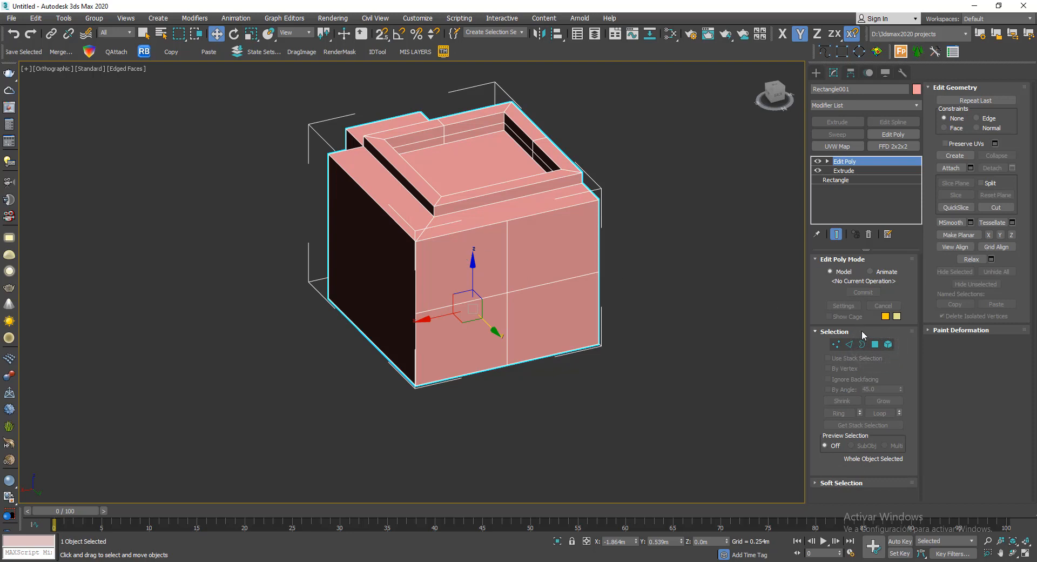
click(875, 344)
click(465, 264)
ctrl+click(541, 261)
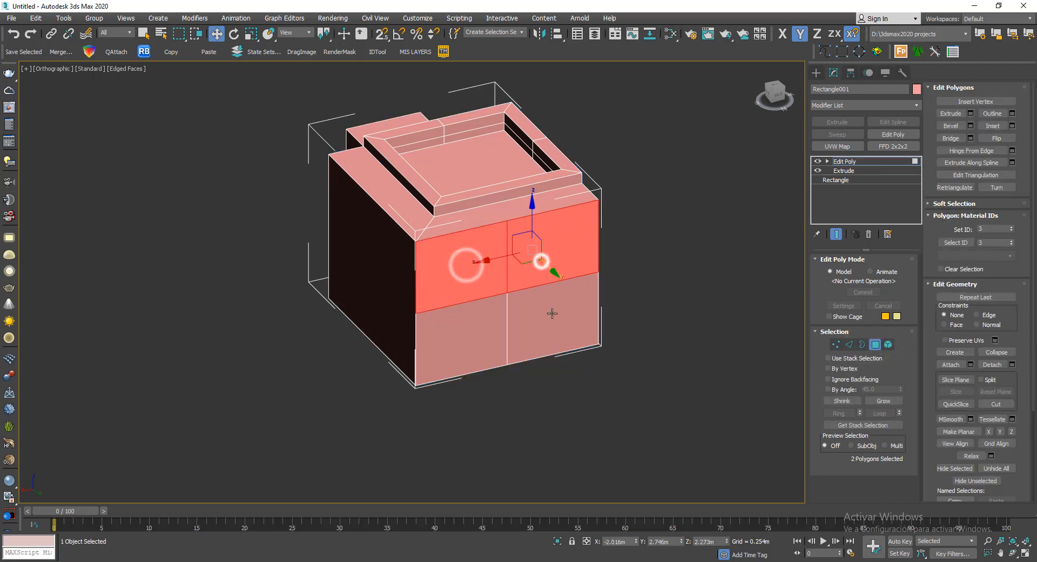
ctrl+click(552, 314)
ctrl+click(490, 329)
scroll(492, 289, up, 3)
middle_drag(702, 292, 632, 286)
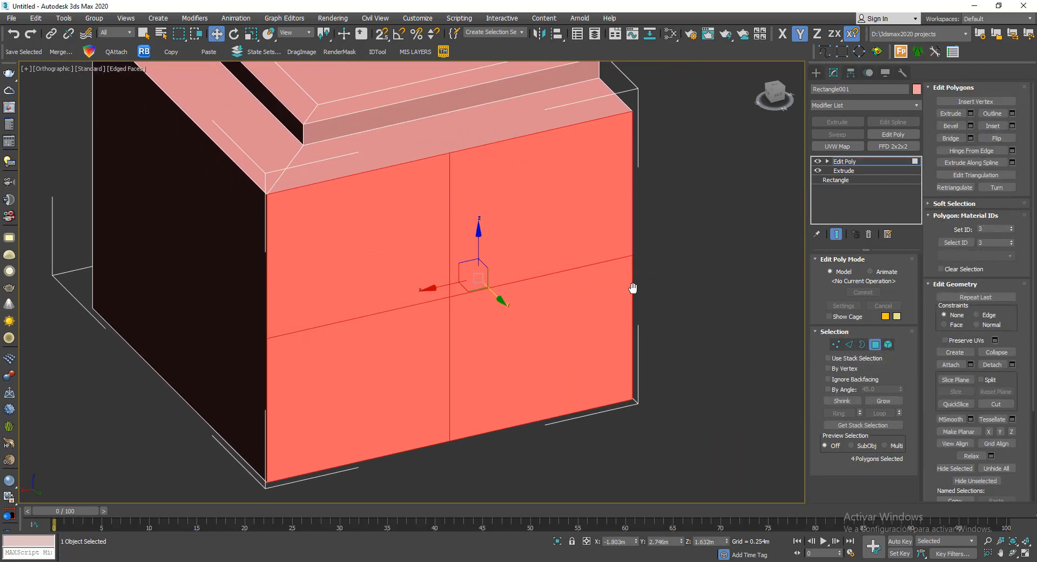
click(1013, 125)
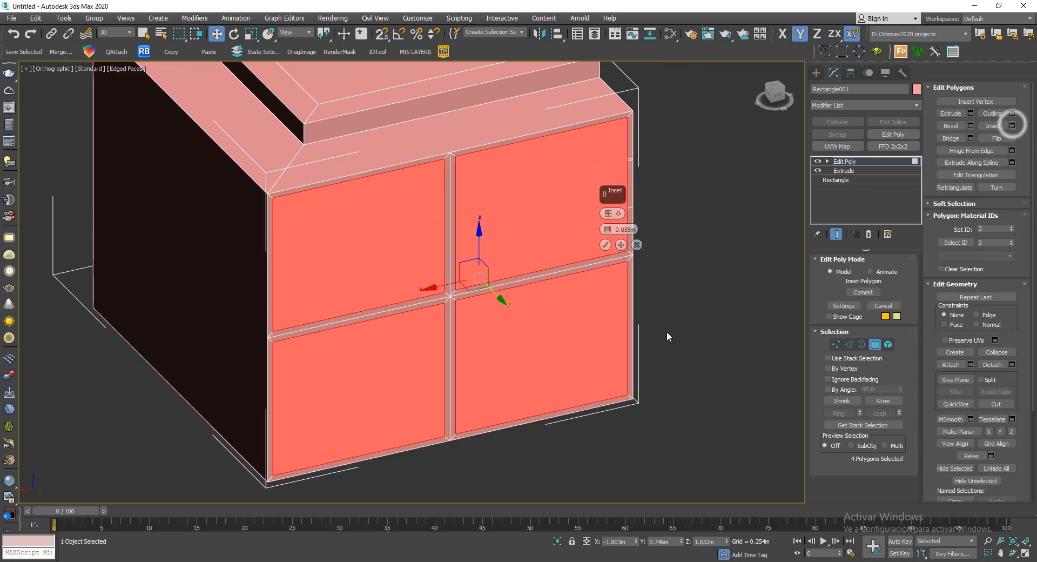
click(620, 214)
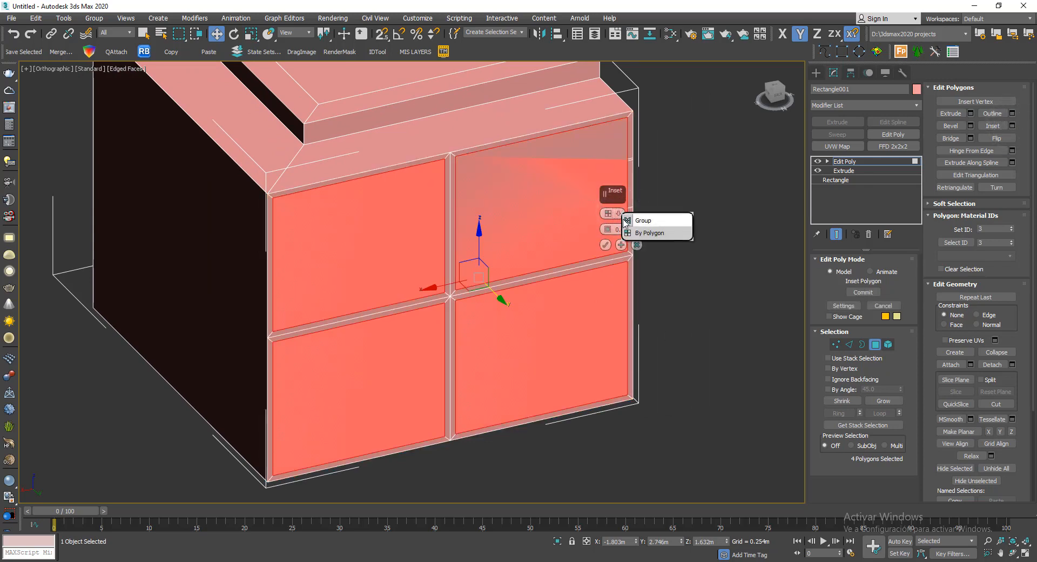
drag(615, 195, 679, 199)
click(685, 216)
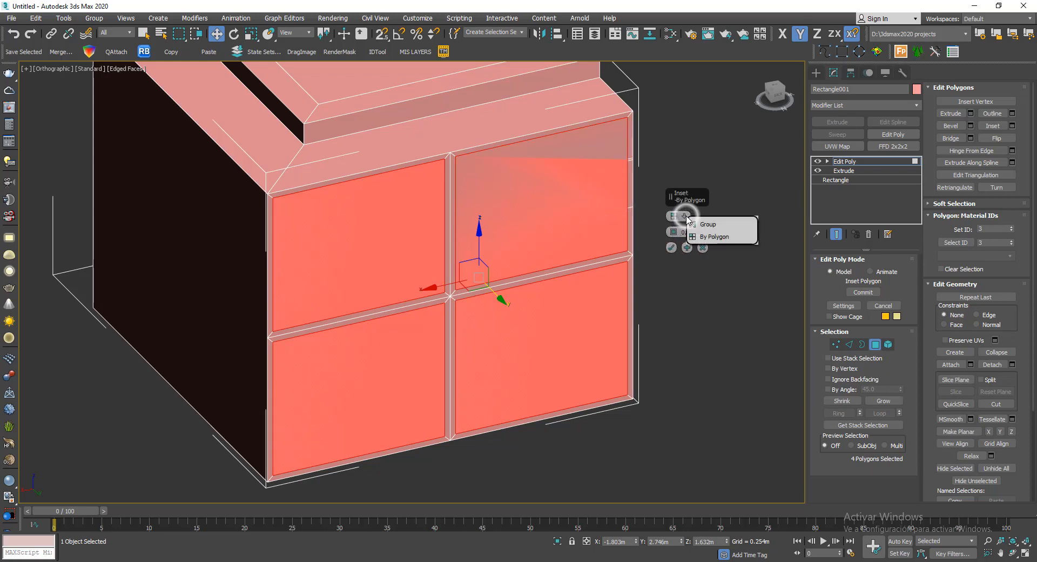
middle_drag(504, 267, 475, 271)
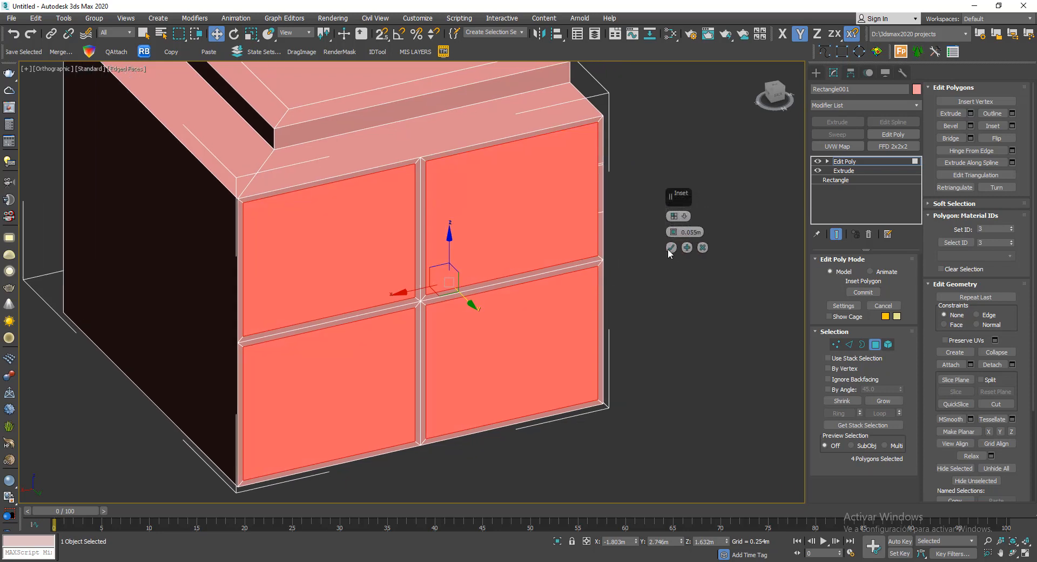
drag(673, 235, 677, 227)
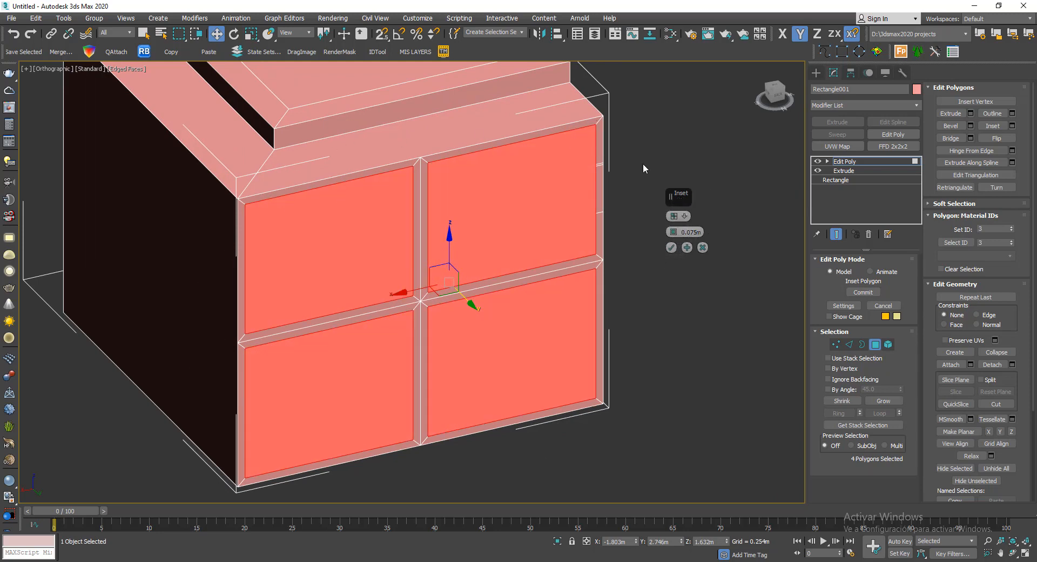
- Switch the inset type to Group and apply it to the four selected polygons
click(686, 216)
click(708, 223)
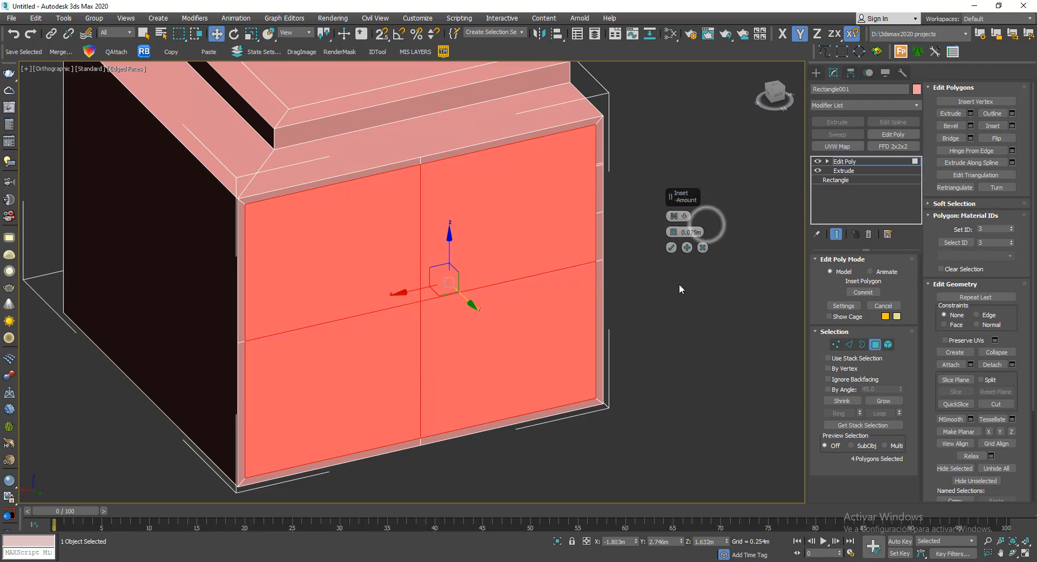
alt+middle_drag(679, 284, 637, 290)
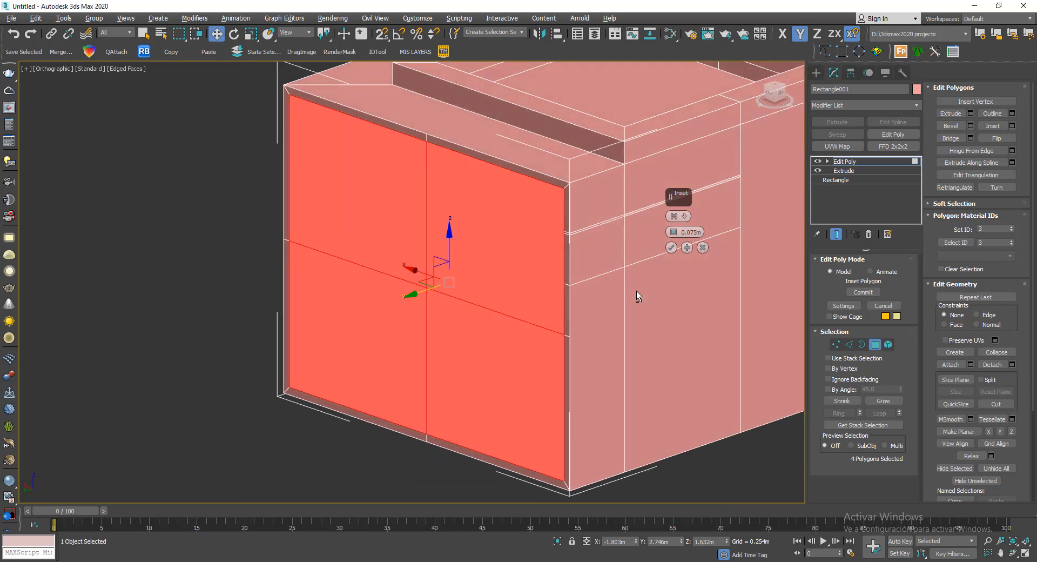
click(671, 247)
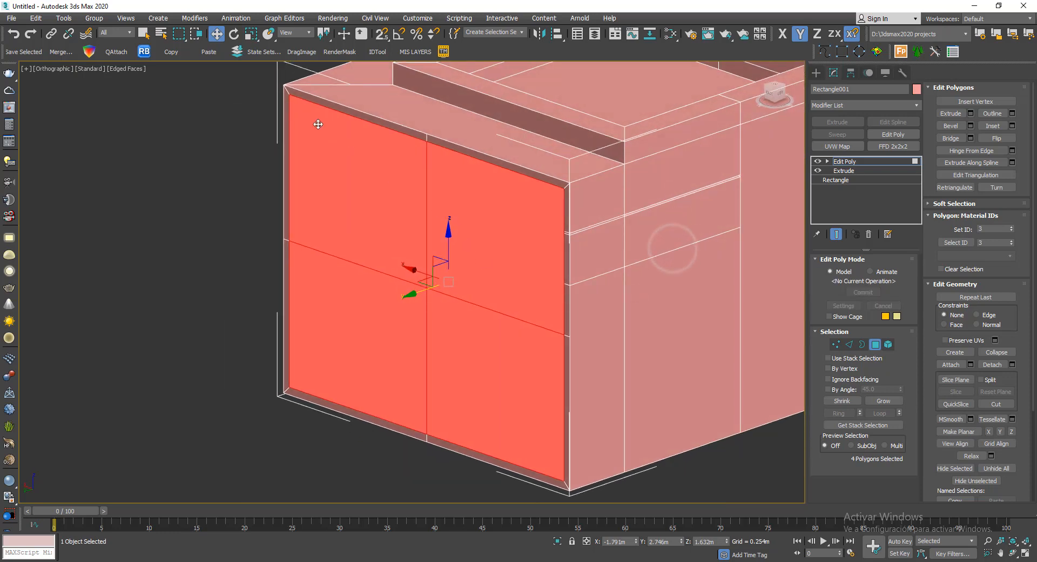
- Extrude the upper and two side border polygons around the inset face outward about 0.5 m, leaving out the lower border
click(330, 105)
ctrl+click(466, 153)
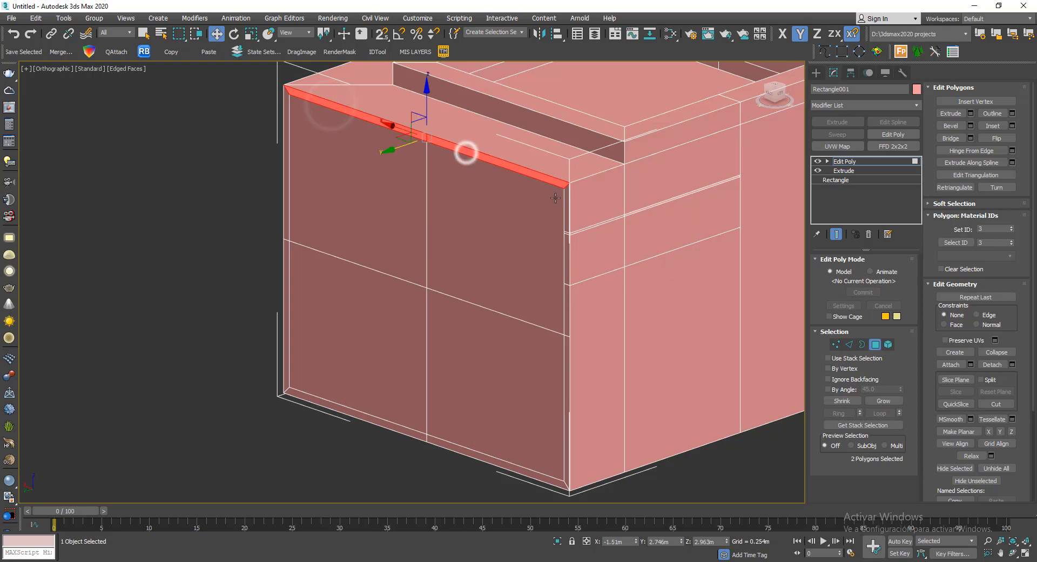
ctrl+click(566, 205)
ctrl+click(287, 144)
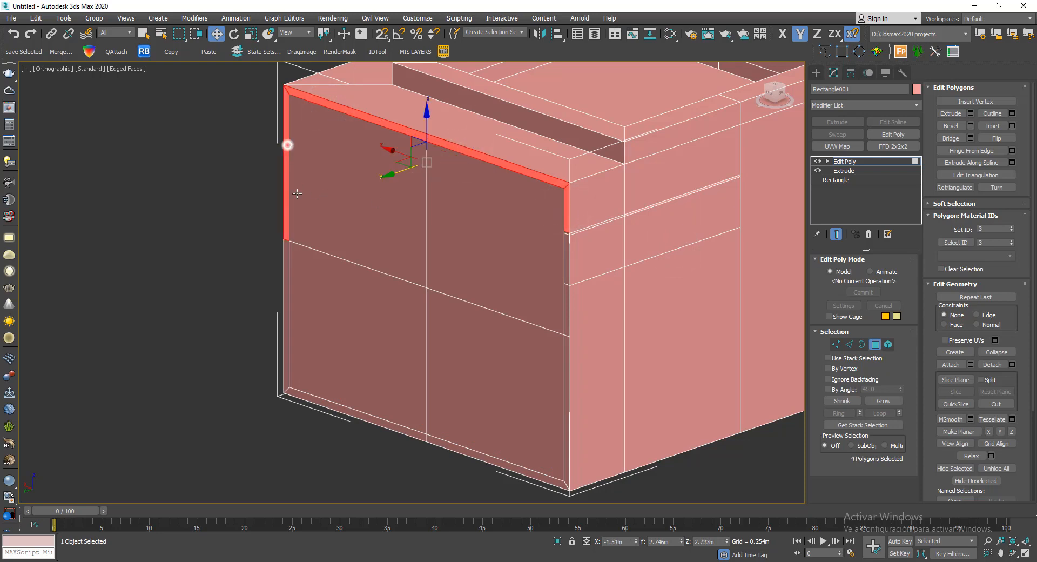
ctrl+click(285, 258)
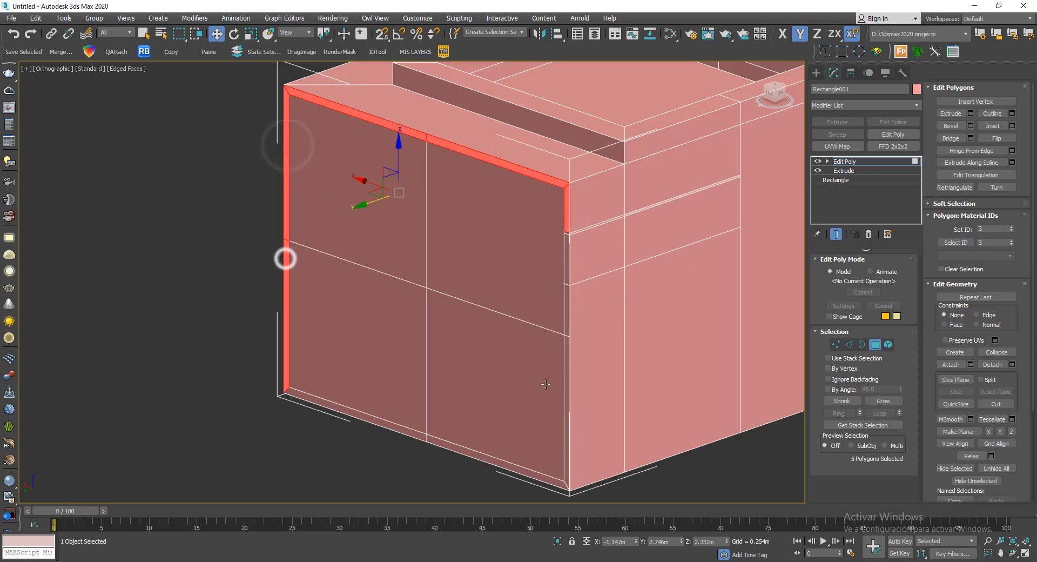
ctrl+click(568, 364)
ctrl+click(569, 310)
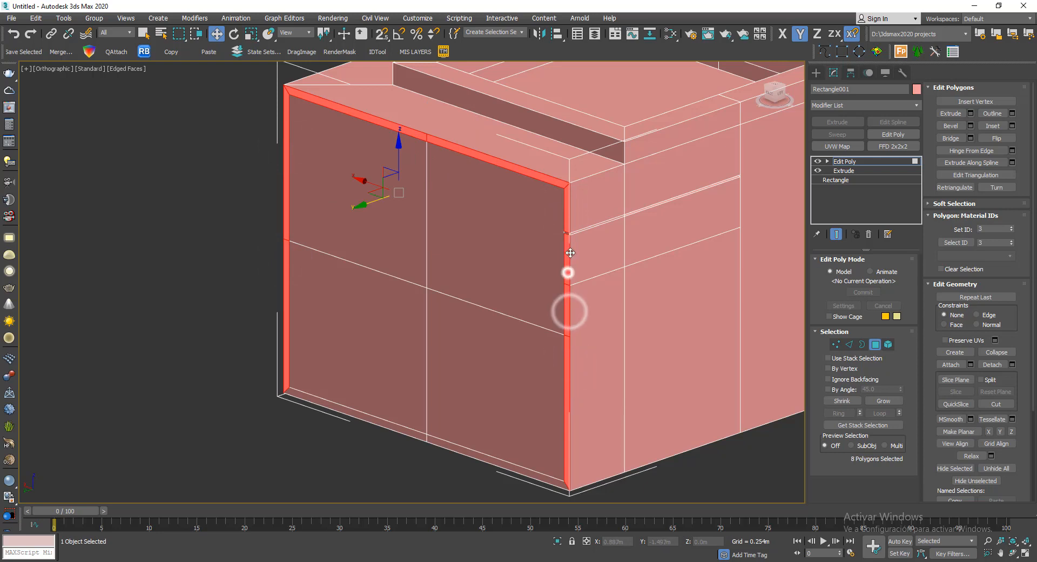
ctrl+click(568, 273)
scroll(565, 238, up, 5)
ctrl+click(556, 224)
scroll(556, 223, down, 5)
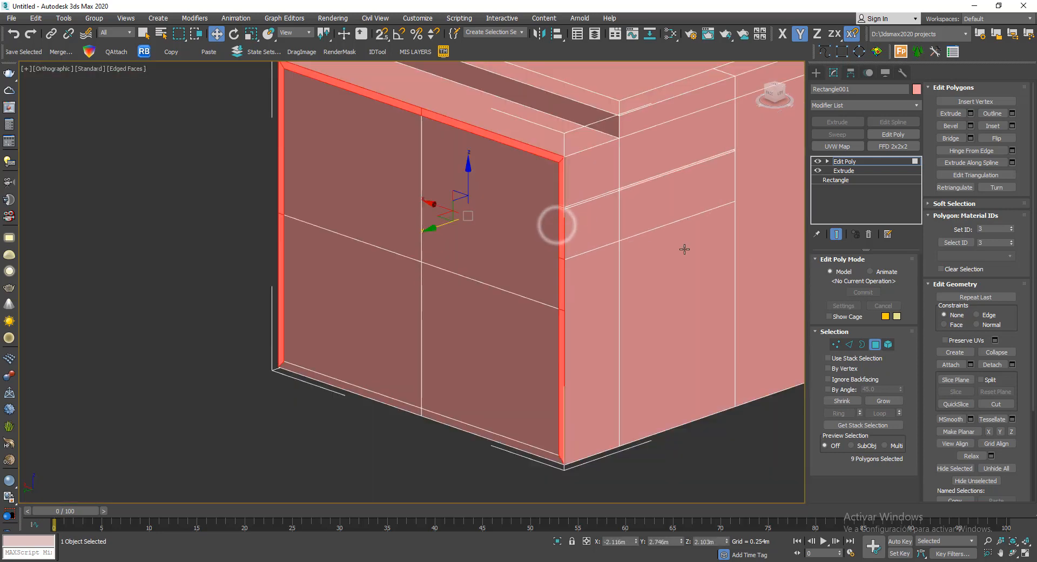
click(971, 114)
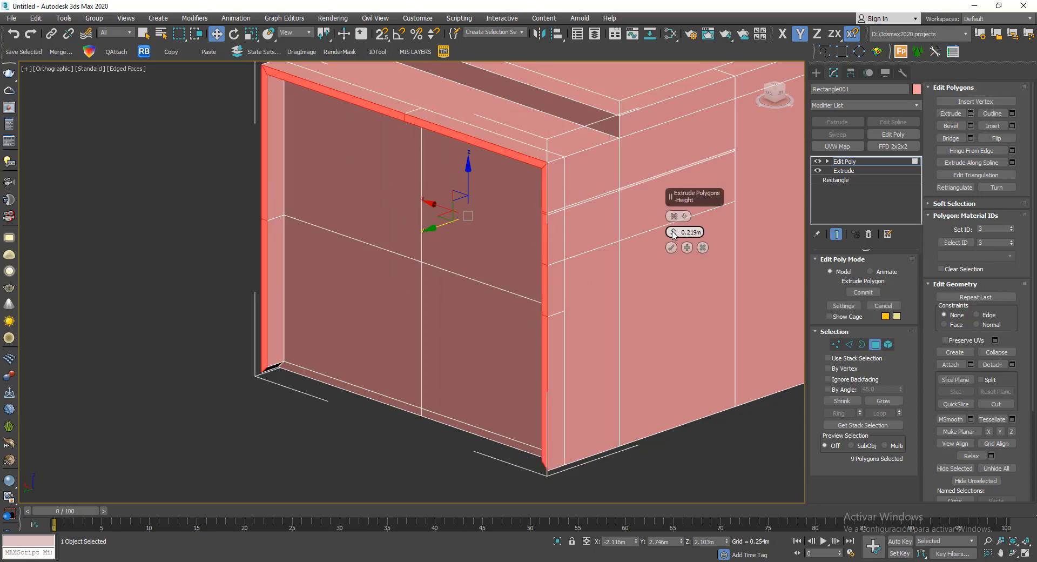
drag(673, 233, 690, 235)
click(671, 248)
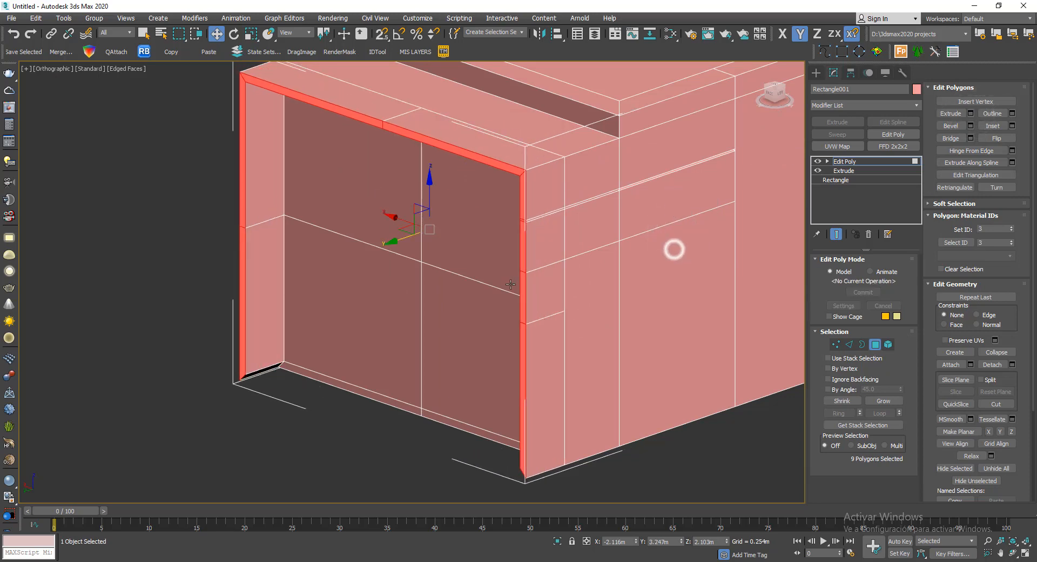
- Move the six upper outer vertices of the extruded frame outward about 0.48 m along the Y axis
alt+middle_drag(673, 247, 634, 281)
click(836, 343)
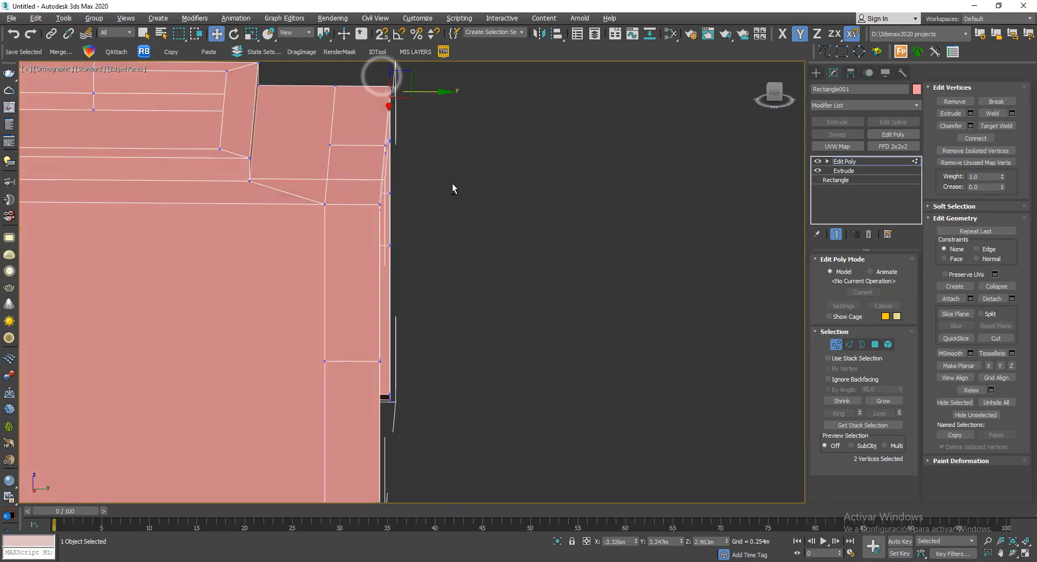
alt+middle_drag(452, 183, 469, 186)
ctrl+click(507, 212)
alt+middle_drag(610, 265, 562, 210)
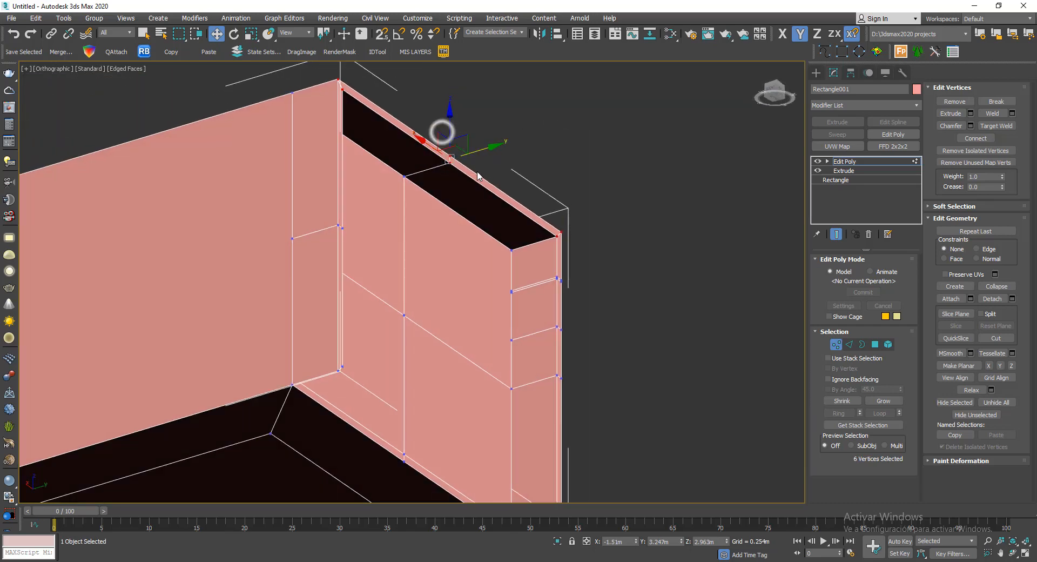
alt+middle_drag(478, 176, 495, 218)
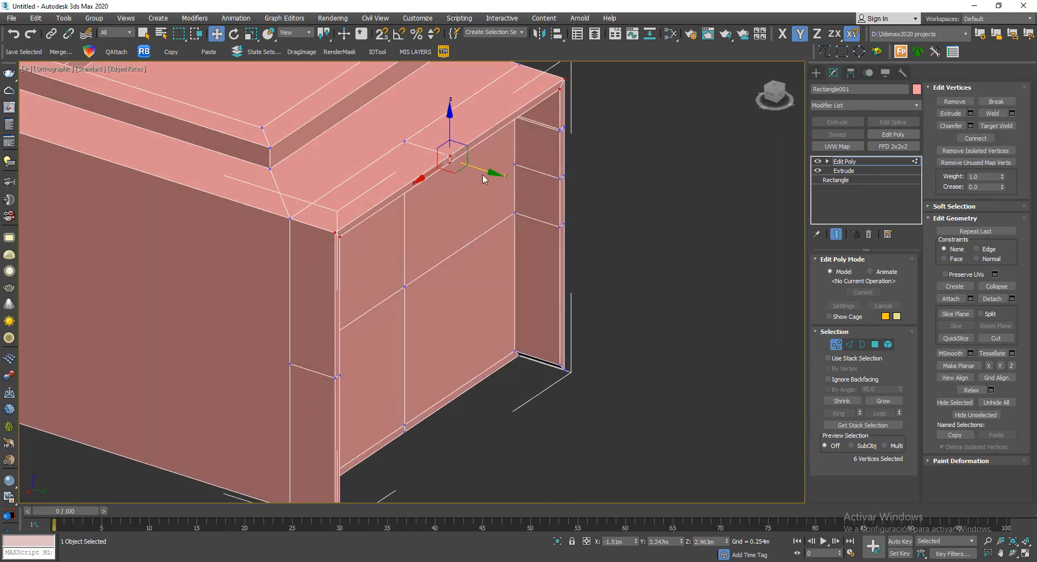
alt+middle_drag(484, 179, 470, 178)
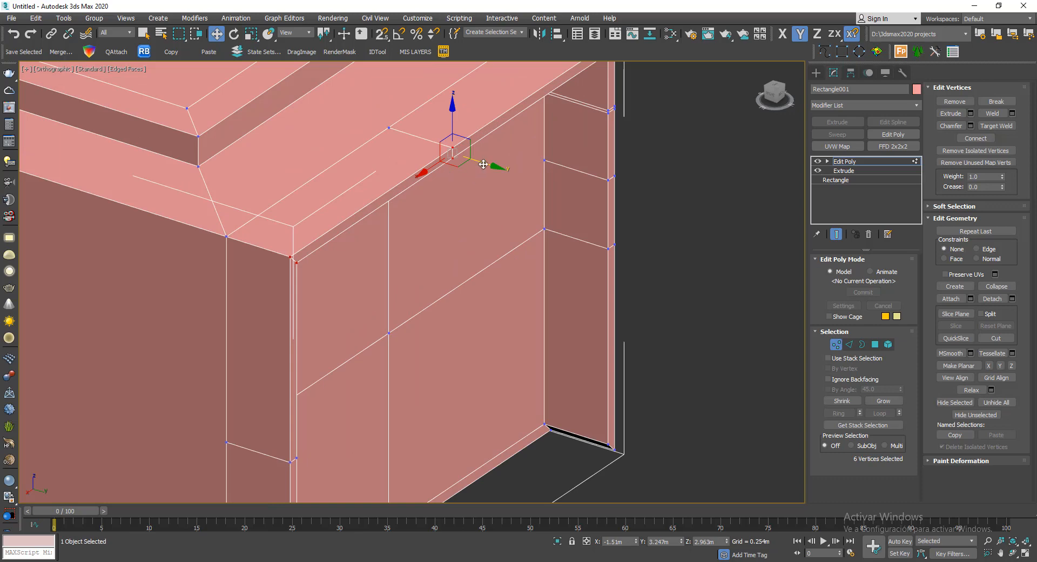
drag(484, 164, 550, 193)
scroll(558, 198, down, 4)
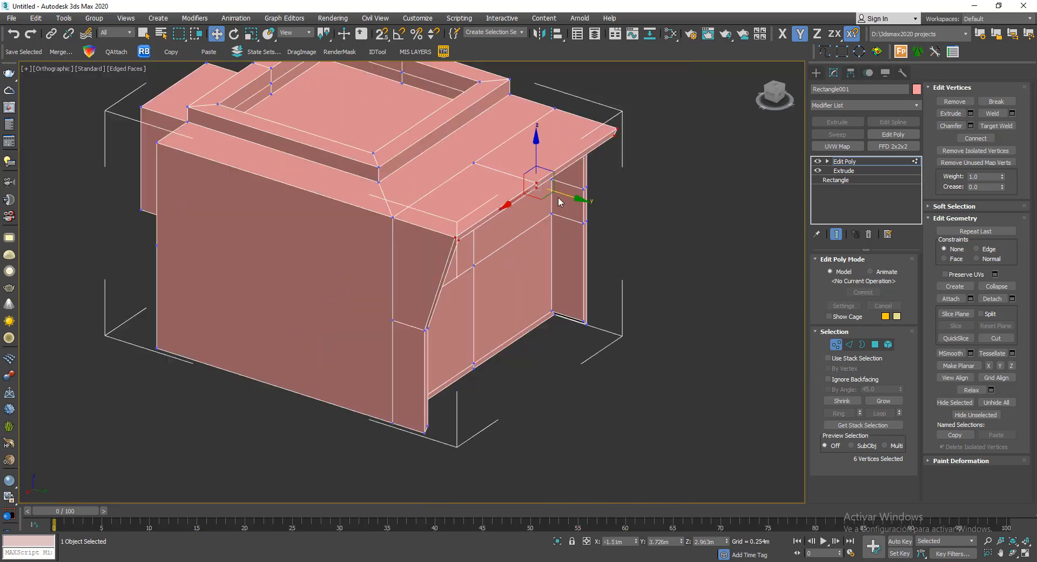
- Raise the four vertices at the lower end of the frame's slanted part slightly along Z, to 2.5 m
alt+middle_drag(558, 198, 493, 172)
scroll(598, 203, up, 6)
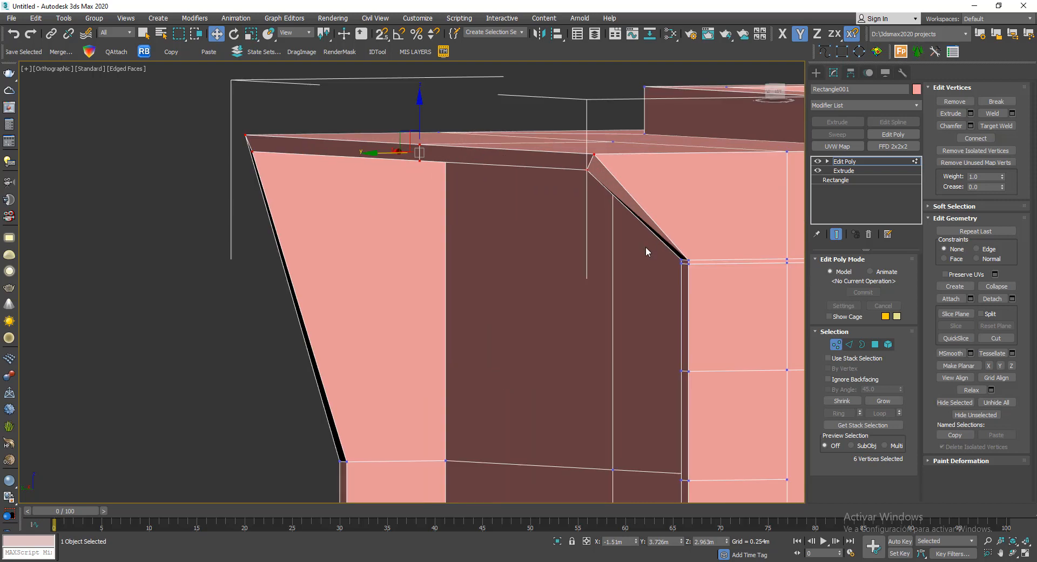
drag(647, 251, 711, 282)
drag(685, 222, 684, 219)
- Select the inner bottom edge of each of the frame's two side legs
scroll(523, 188, down, 4)
alt+middle_drag(578, 277, 579, 280)
scroll(475, 387, up, 5)
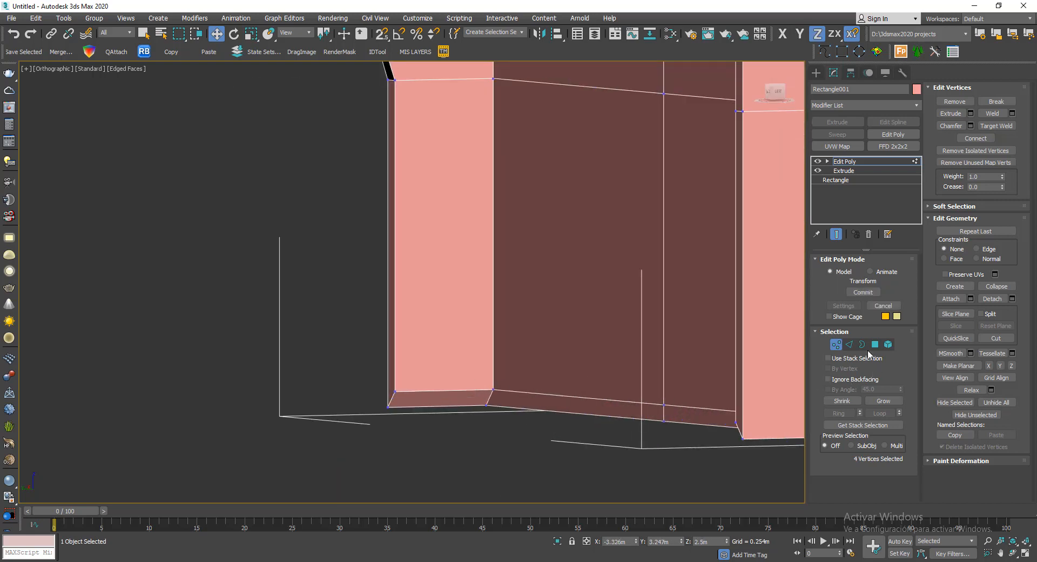
click(849, 343)
click(419, 391)
scroll(346, 280, down, 4)
alt+middle_drag(346, 280, 680, 345)
scroll(694, 303, up, 5)
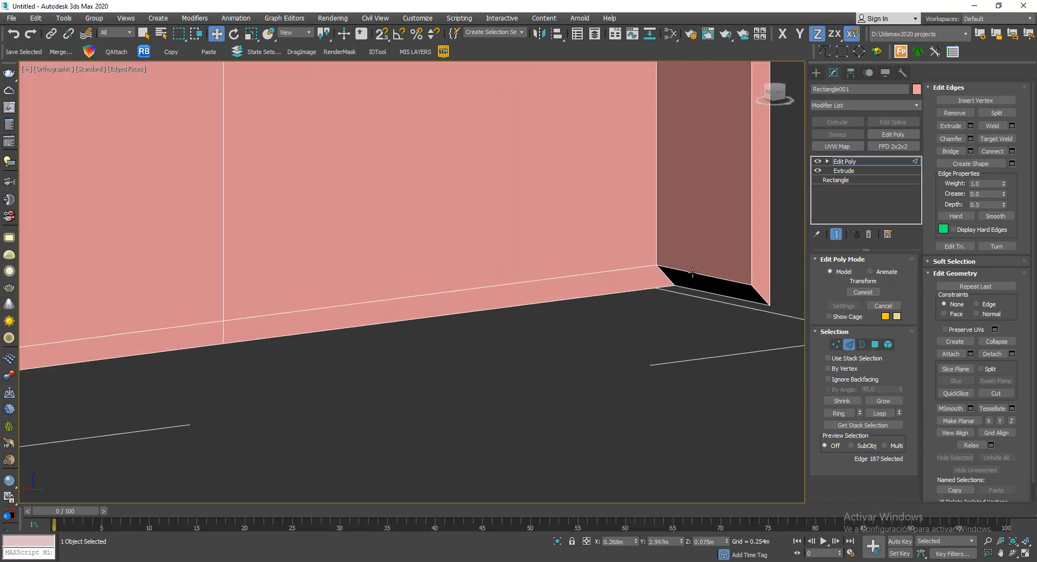
ctrl+click(692, 274)
scroll(690, 273, down, 4)
alt+middle_drag(689, 273, 690, 273)
- Snap the two selected edges vertically down to the base corner at 0 m, working in a wireframe Back view
click(54, 70)
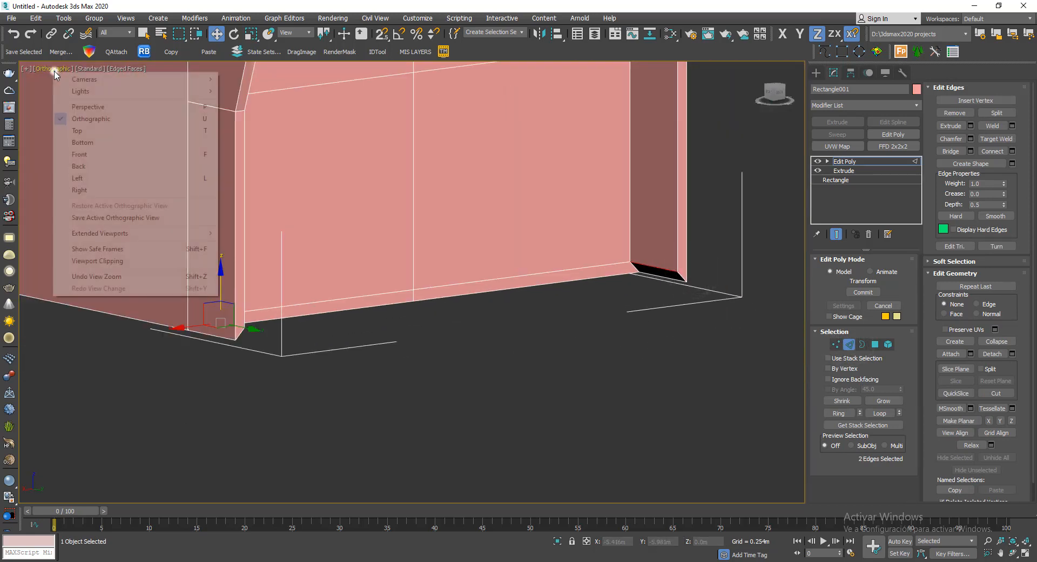
click(109, 168)
scroll(433, 231, up, 3)
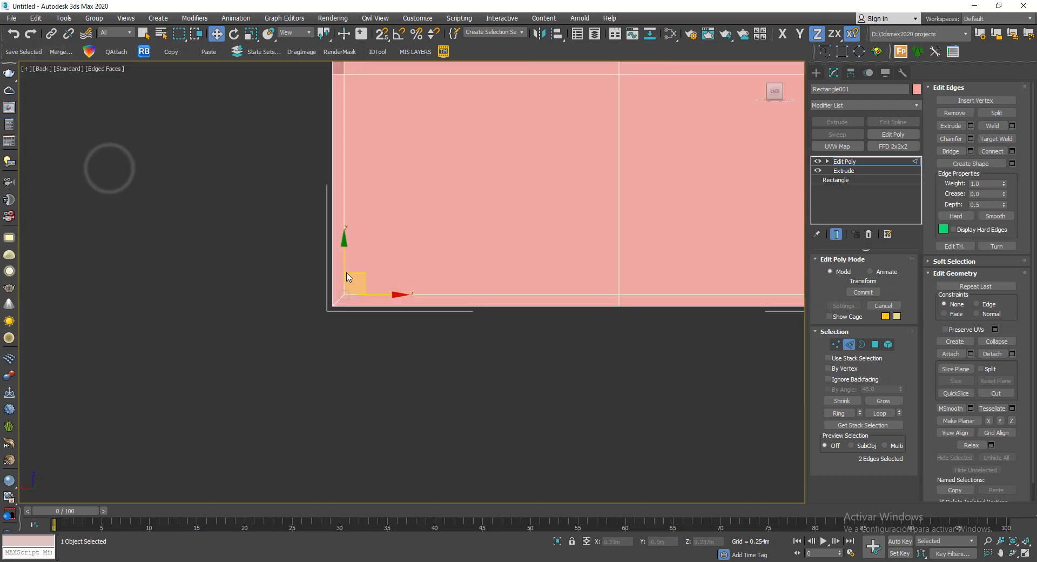
key(F3)
scroll(362, 249, up, 2)
scroll(363, 247, up, 2)
scroll(385, 252, down, 2)
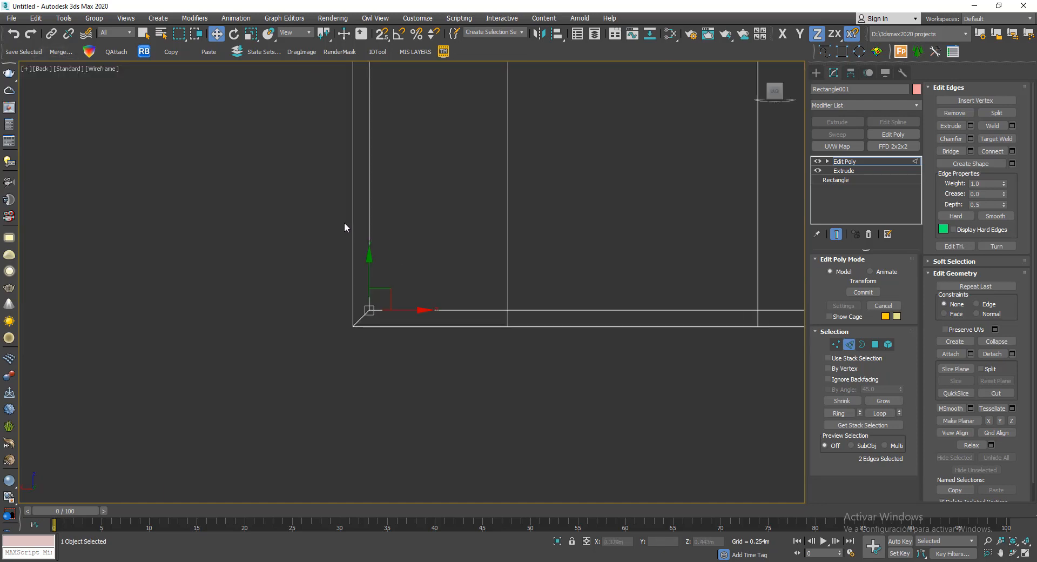
middle_drag(460, 257, 350, 245)
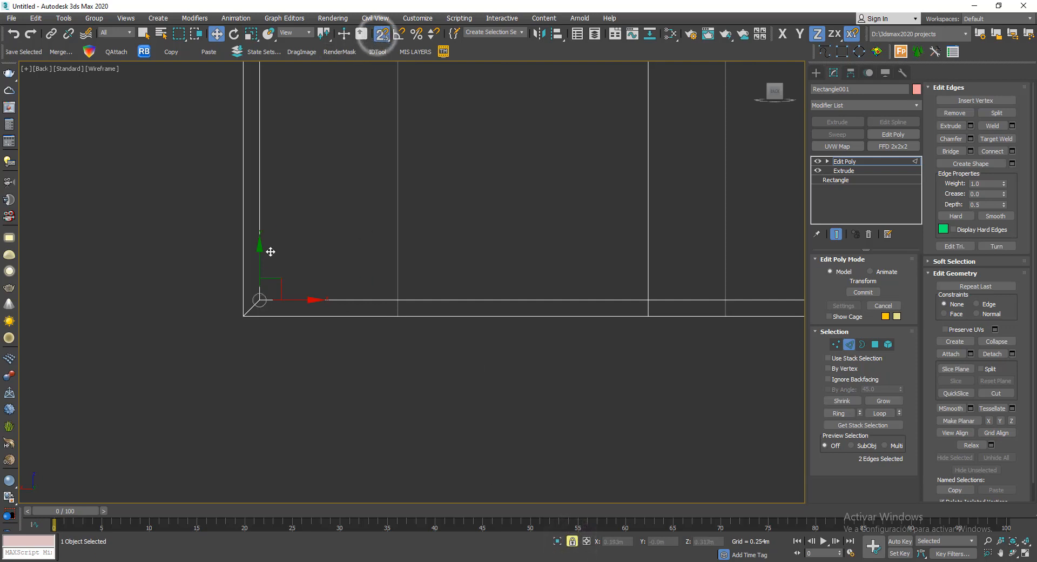
click(800, 34)
drag(260, 276, 248, 317)
scroll(219, 296, down, 3)
alt+middle_drag(483, 281, 463, 303)
scroll(444, 279, up, 3)
key(F3)
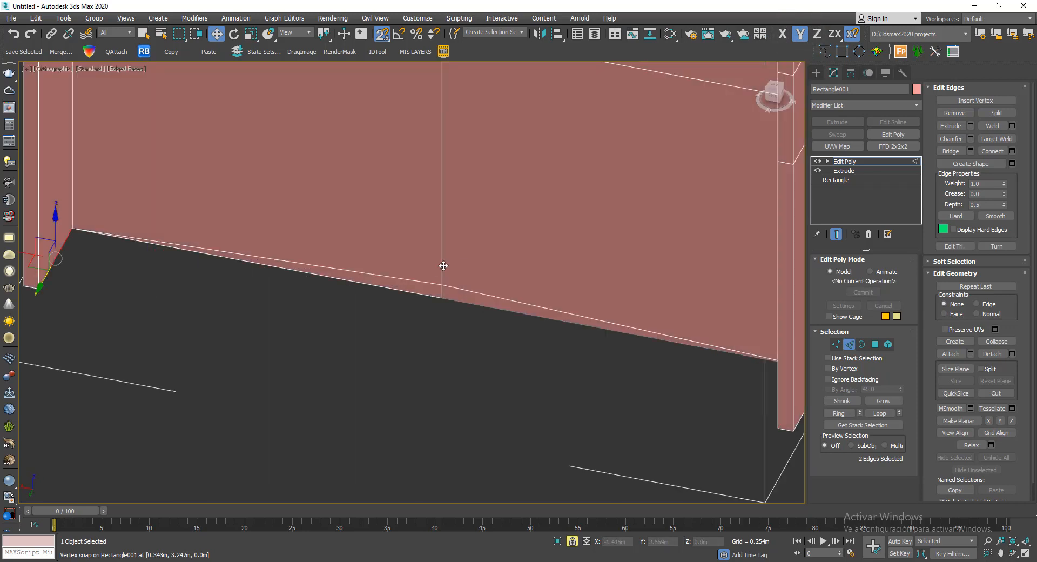
- Turn off the edge display on the shaded model, inspect the block from all sides and leave edge editing
scroll(444, 266, down, 3)
key(F4)
middle_drag(613, 315, 602, 336)
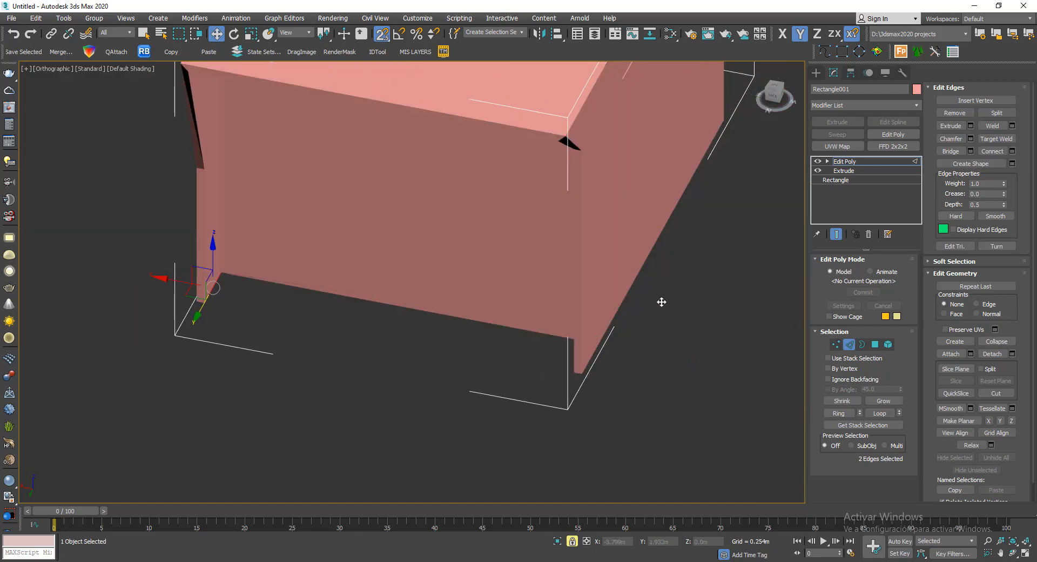
alt+middle_drag(662, 302, 743, 296)
scroll(574, 294, down, 3)
alt+middle_drag(574, 293, 756, 302)
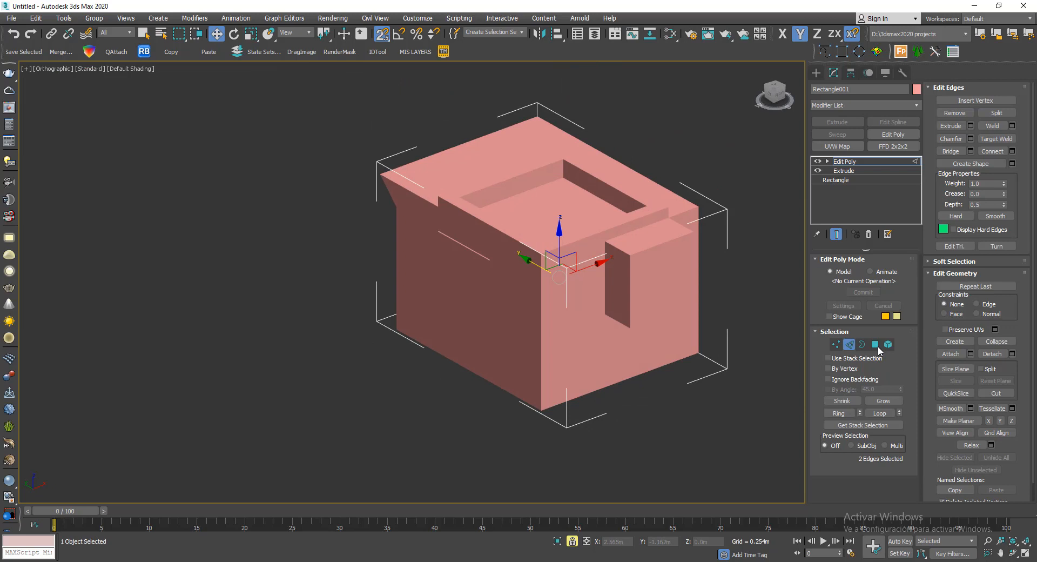
click(850, 344)
middle_drag(571, 289, 364, 299)
click(605, 211)
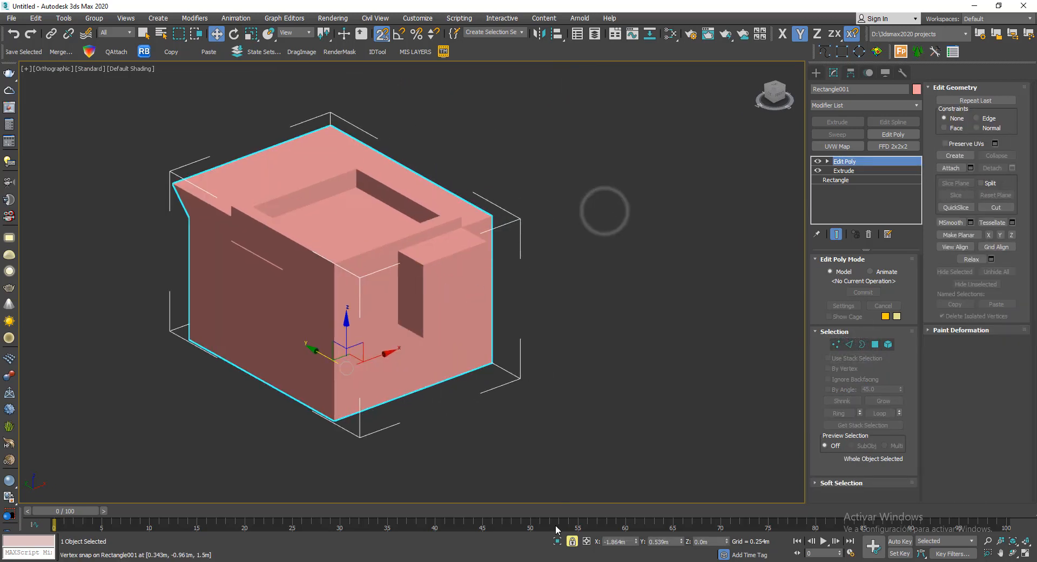
- Select the four polygons on the protruding block's front face in polygon mode and delete them to open it
scroll(449, 275, up, 5)
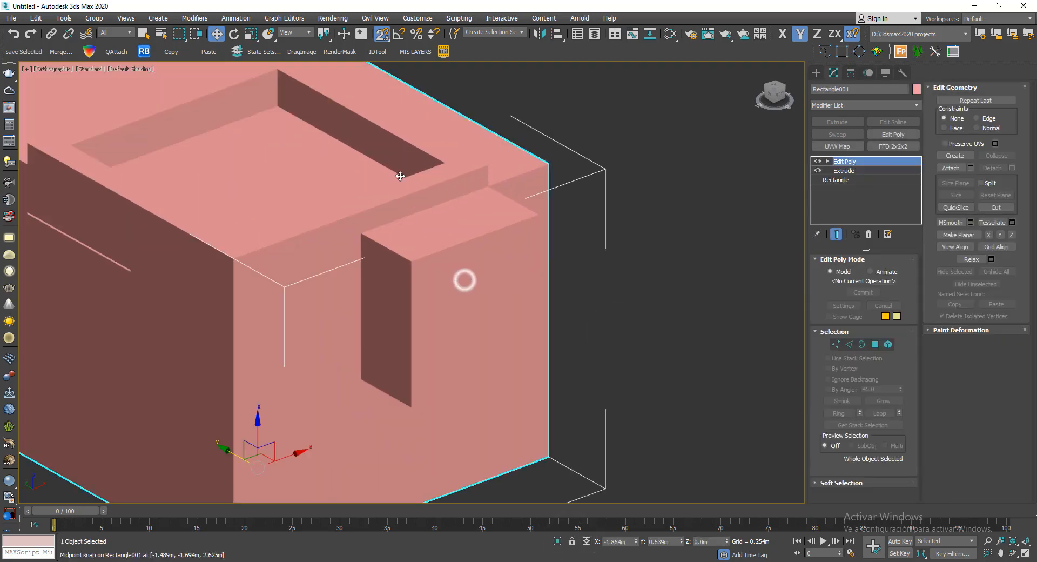
click(875, 344)
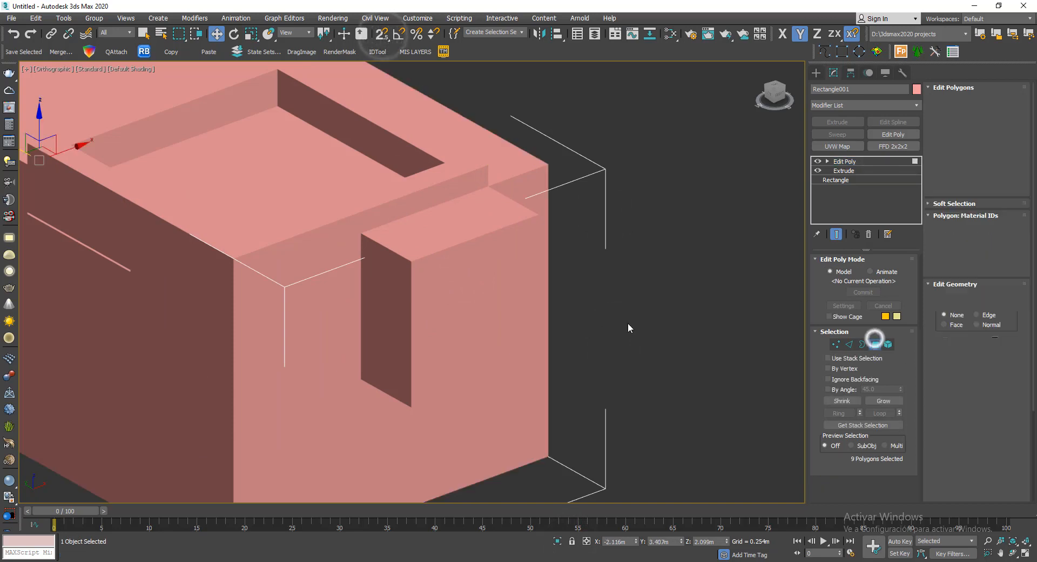
click(459, 272)
ctrl+click(443, 305)
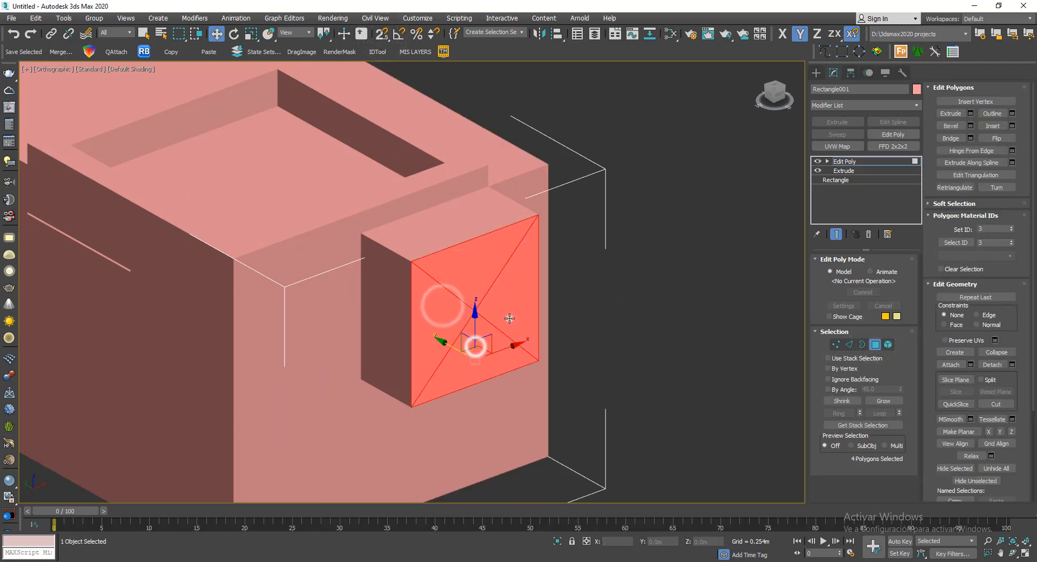
scroll(509, 318, down, 5)
alt+middle_drag(510, 319, 489, 278)
scroll(488, 278, up, 6)
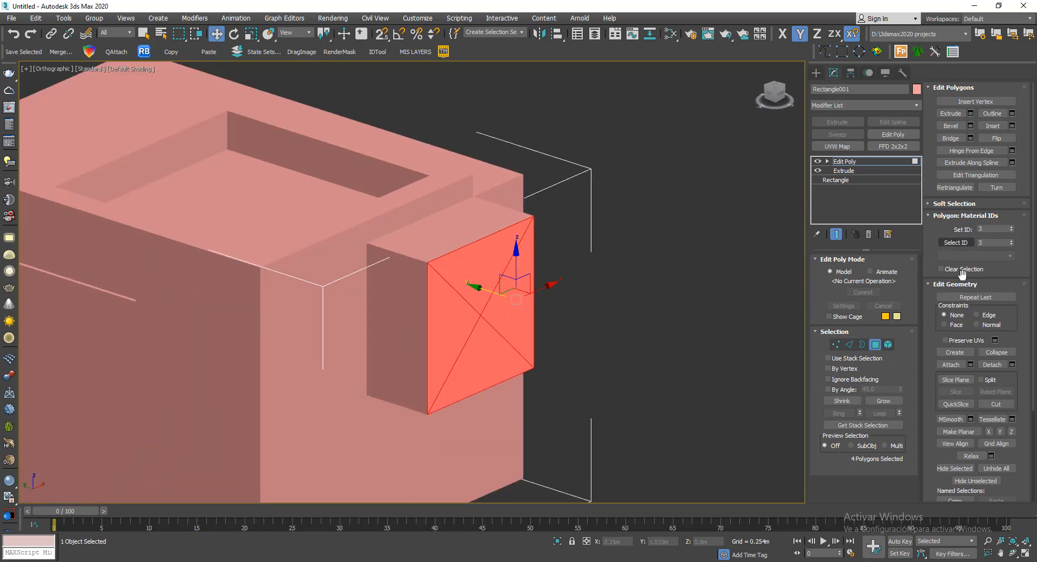
middle_drag(724, 234, 652, 201)
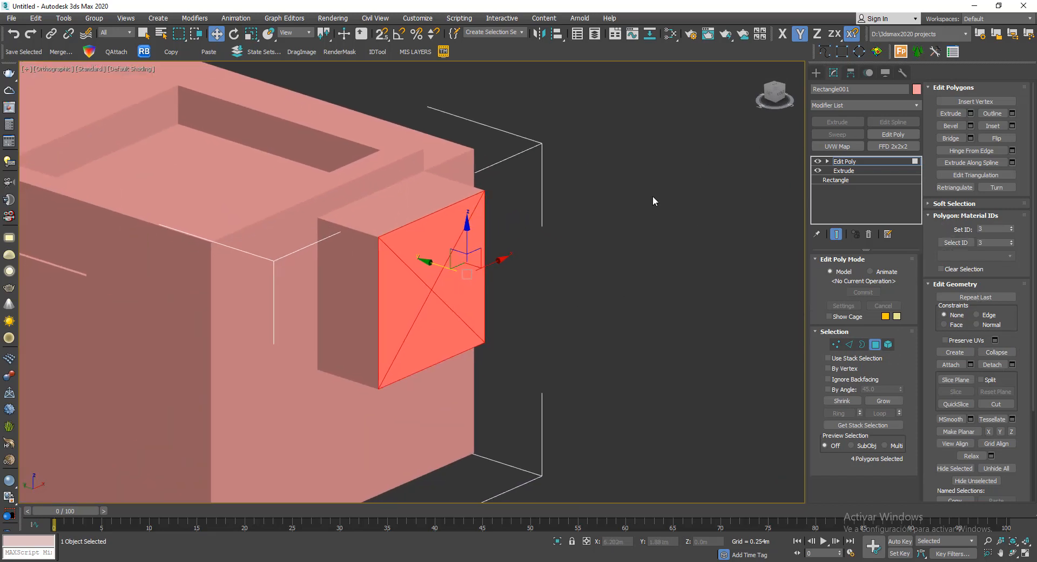
click(601, 210)
alt+middle_drag(597, 244, 359, 356)
- Delete the leftover inner polygons inside the opened protruding block and leave polygon editing
click(347, 307)
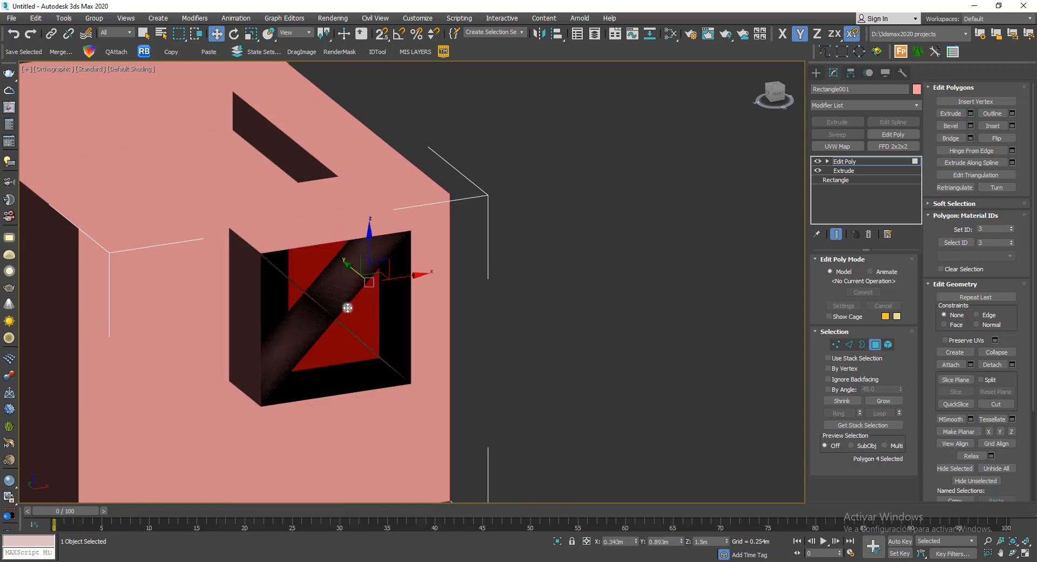
alt+middle_drag(347, 307, 449, 260)
click(450, 260)
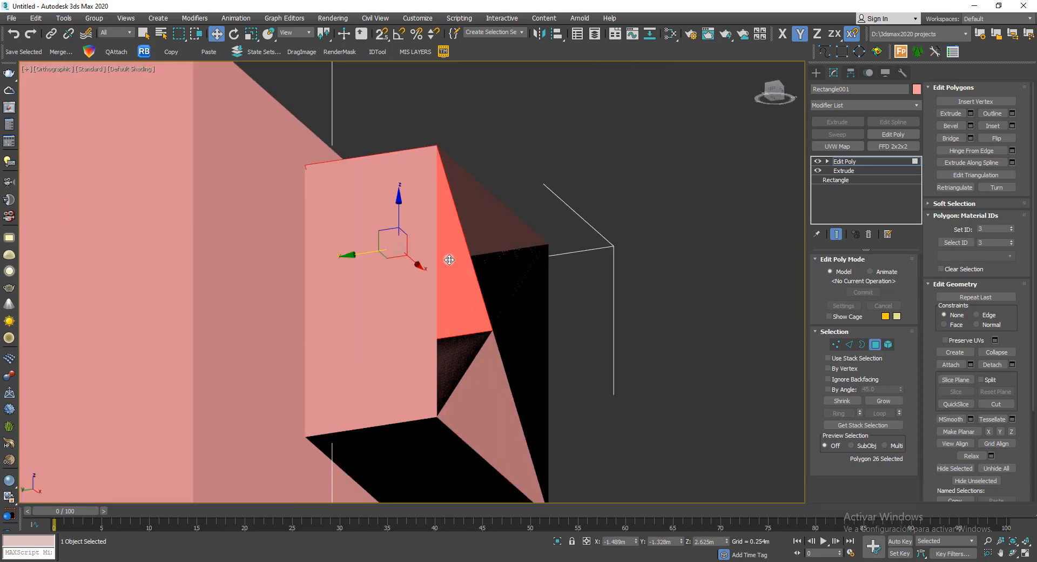
key(Delete)
click(485, 383)
key(Delete)
click(486, 329)
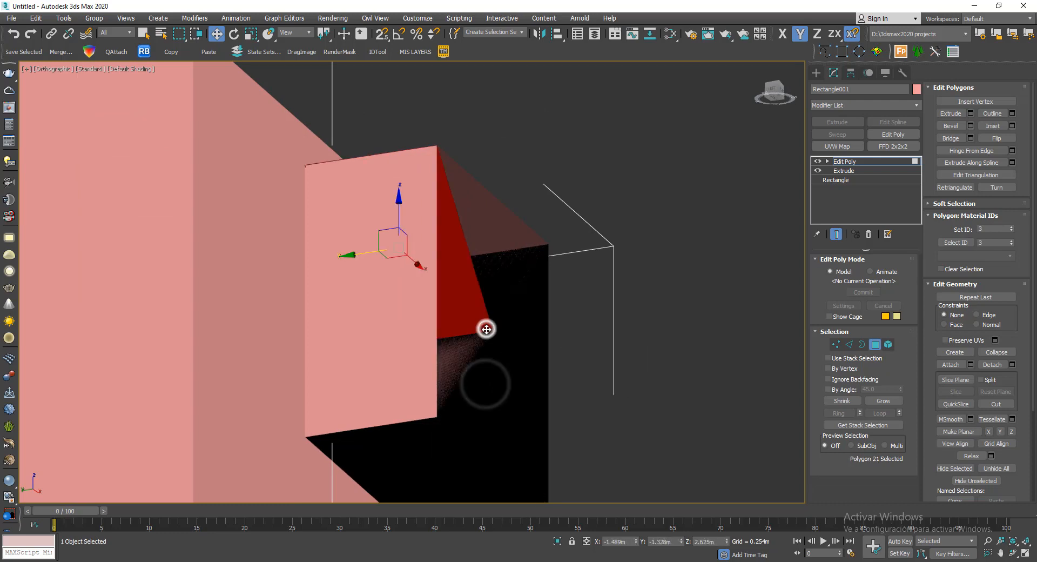
key(Delete)
click(488, 321)
key(Delete)
click(466, 361)
key(Delete)
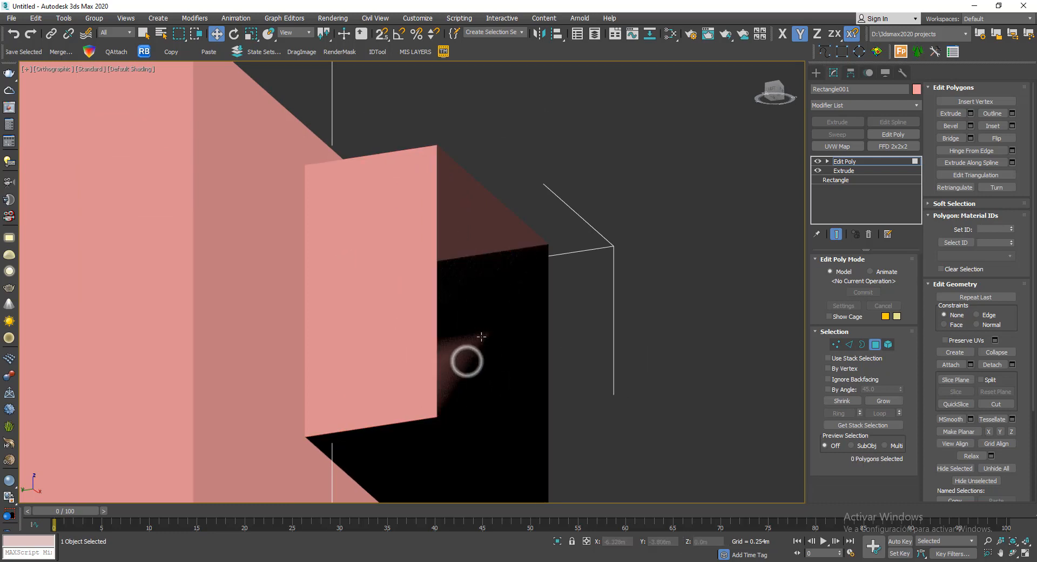
click(466, 354)
key(Delete)
click(482, 317)
key(Delete)
click(466, 360)
key(Delete)
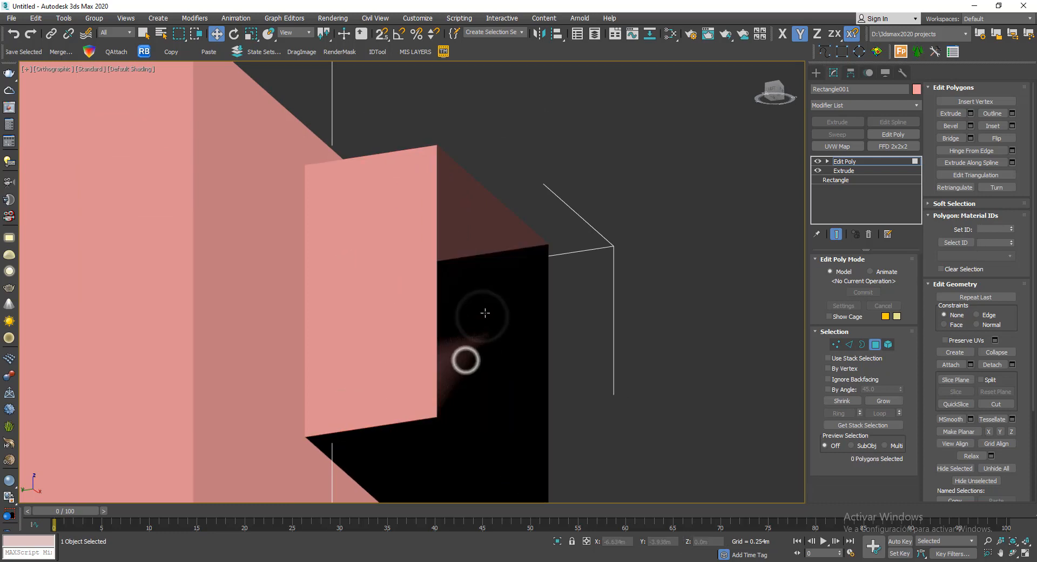
click(485, 312)
key(Delete)
alt+middle_drag(565, 279, 530, 309)
click(438, 349)
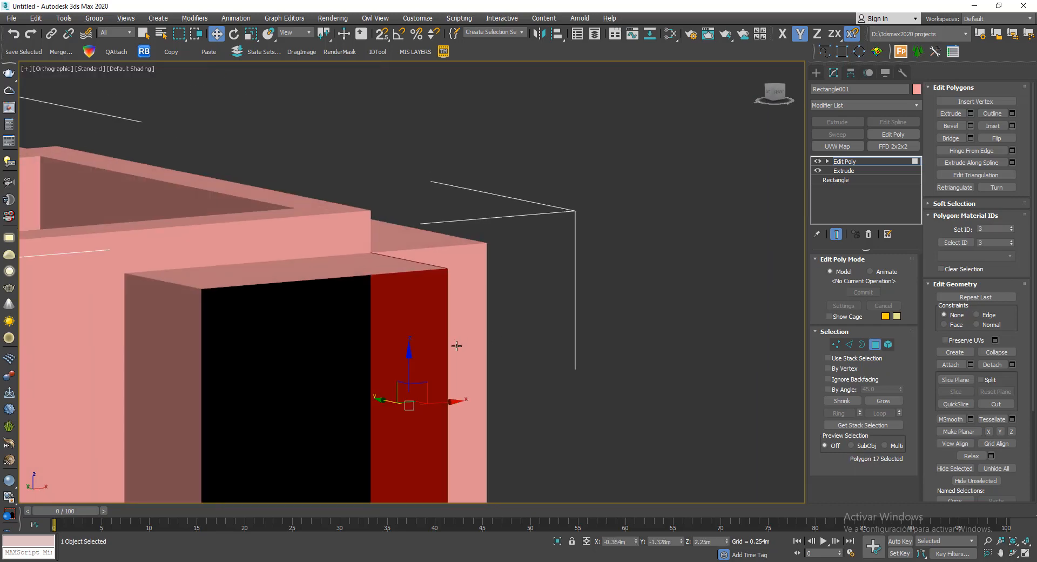
scroll(548, 163, down, 4)
middle_drag(455, 345, 647, 248)
click(875, 344)
- Draw a 1.5 m by 1.5 m rectangle snapped to the opening's corners in the Front view
alt+middle_drag(593, 215, 629, 180)
key(f)
key(z)
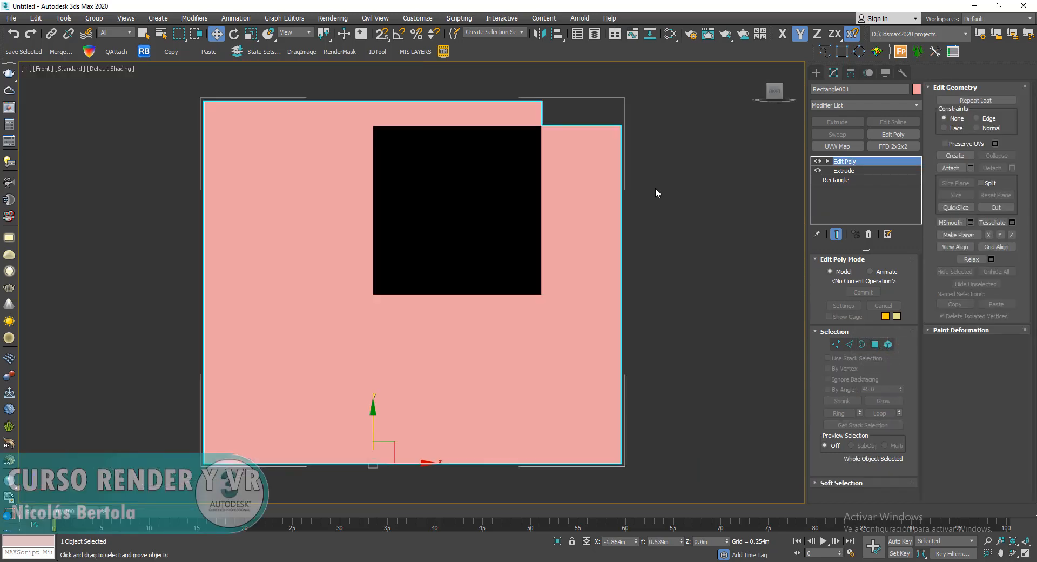
click(842, 52)
key(s)
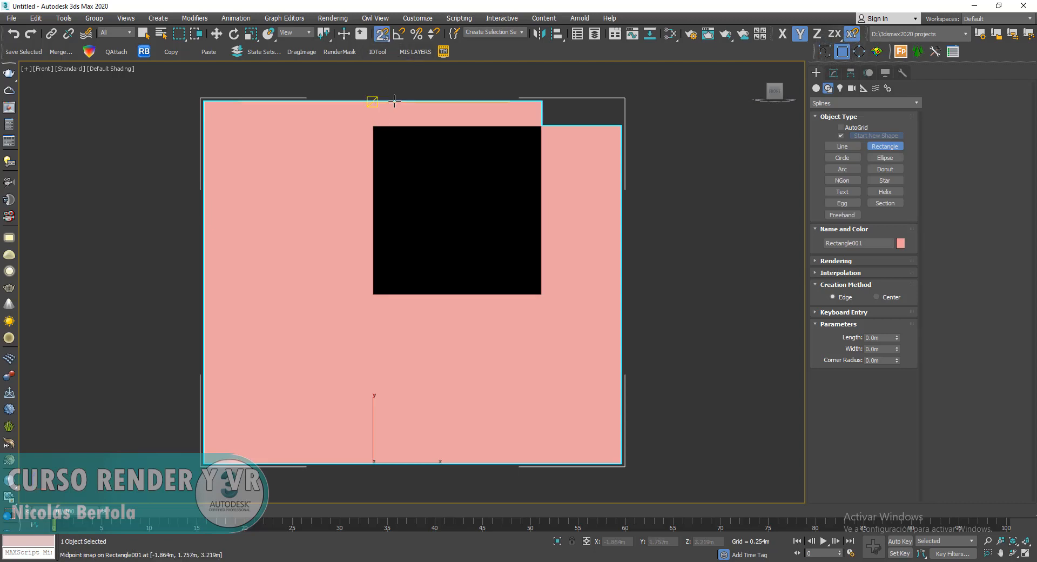
drag(521, 290, 546, 292)
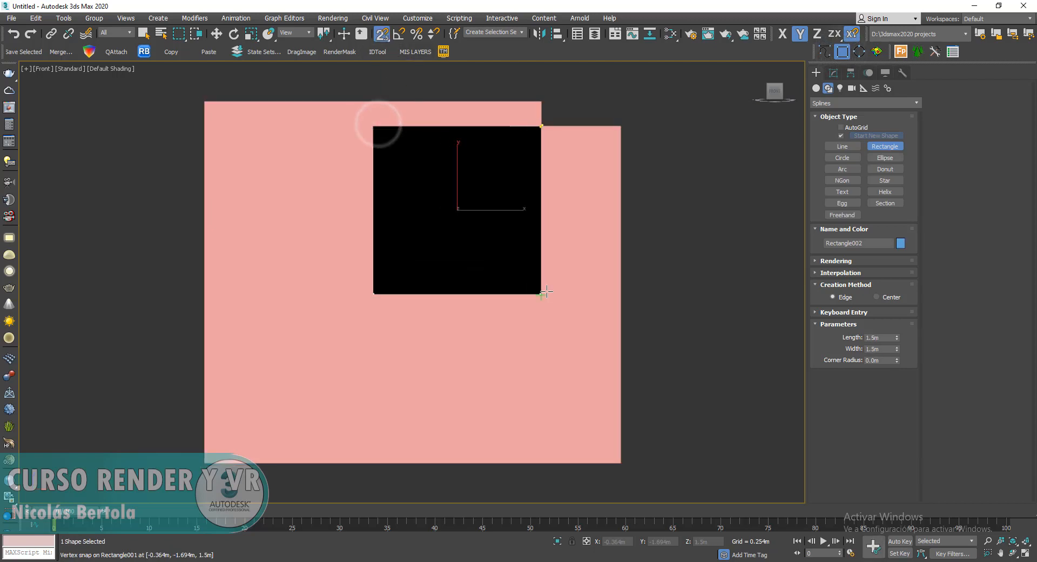
alt+middle_drag(432, 235, 423, 181)
right_click(565, 176)
- Move the rectangle along Y out in front of the opening, to about -2.37 m
drag(412, 208, 546, 271)
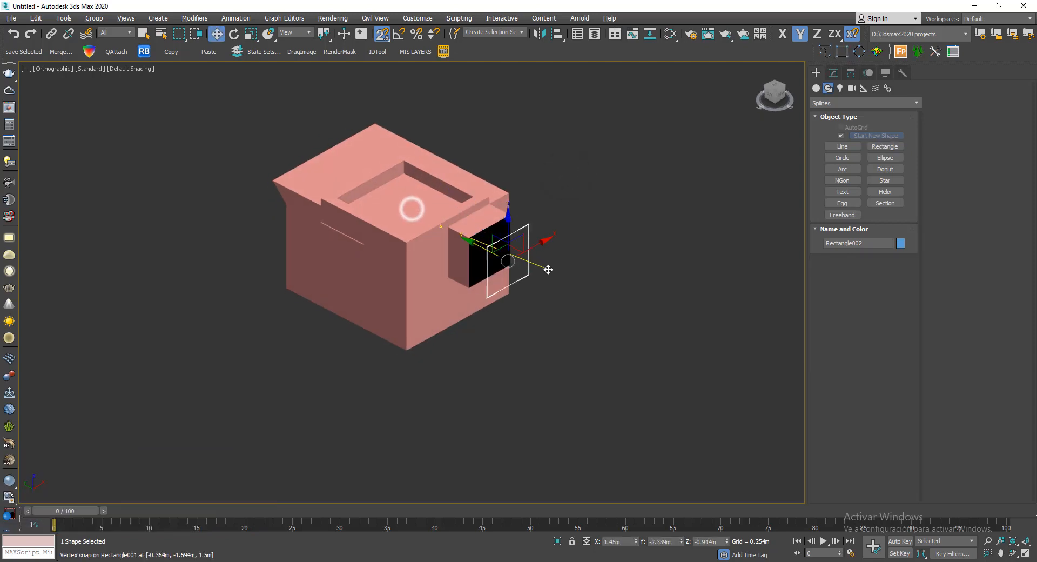
scroll(517, 229, up, 5)
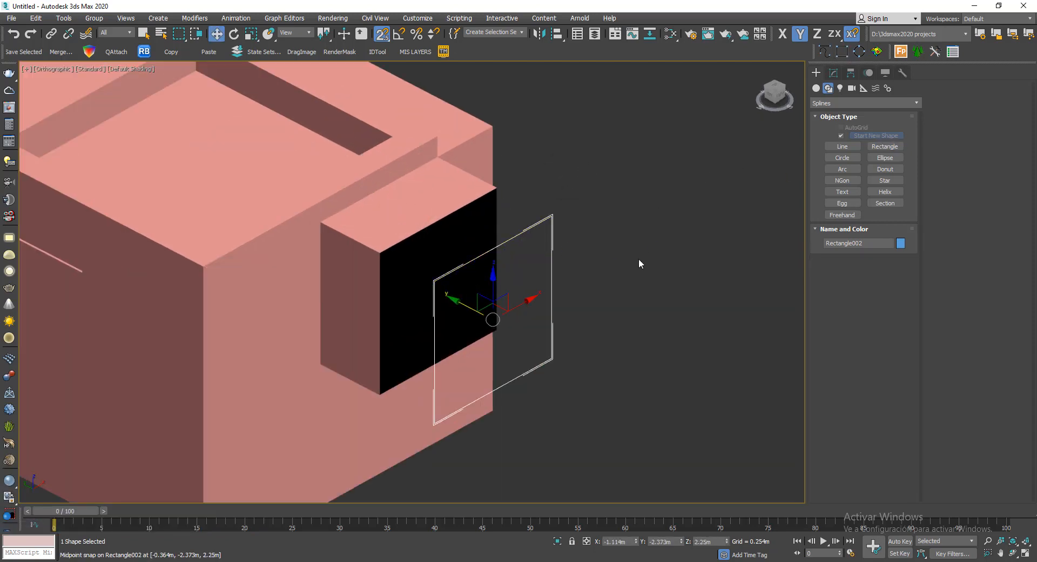
middle_drag(639, 260, 658, 215)
scroll(715, 152, up, 2)
middle_drag(735, 143, 741, 108)
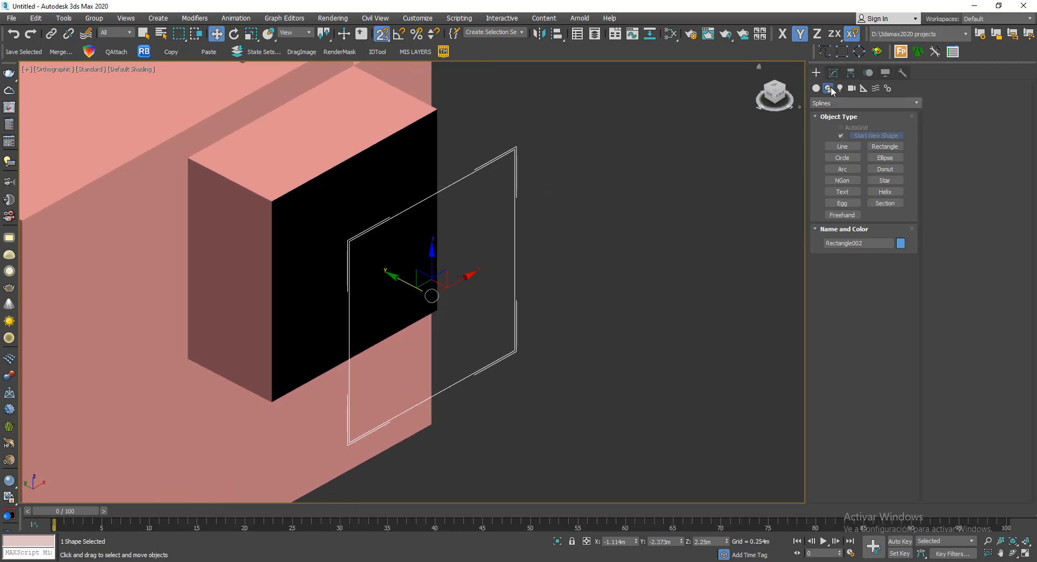
- Apply a Sweep with the built-in Bar section to the rectangle and turn off Smooth Section and Smooth Path
click(833, 73)
click(837, 134)
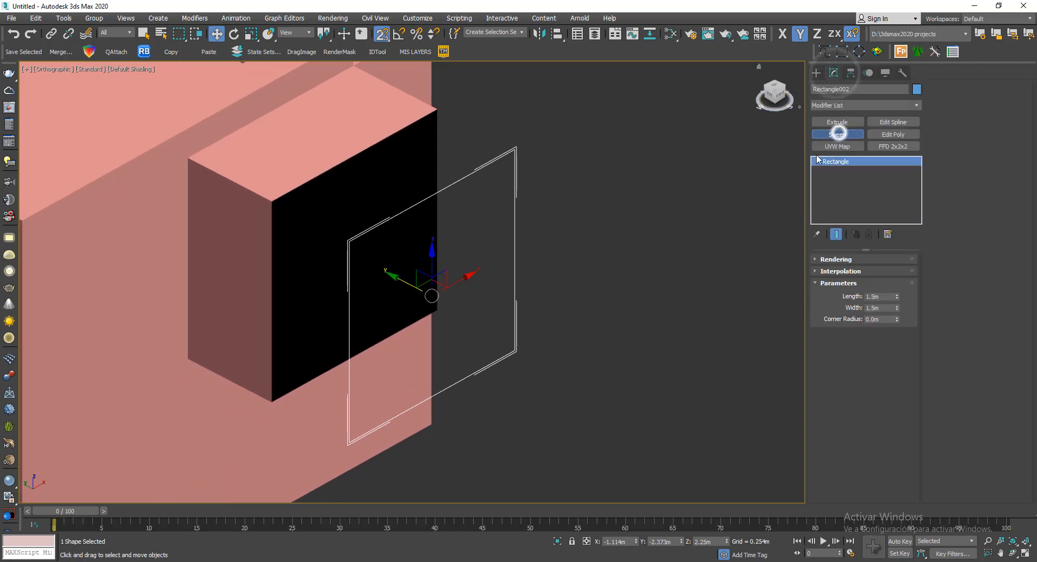
click(863, 299)
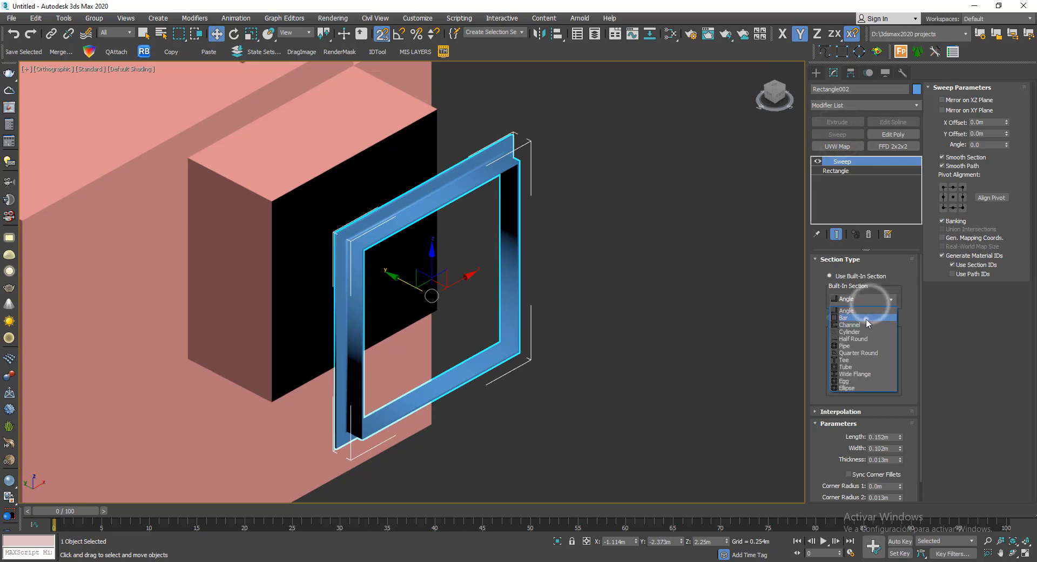
click(864, 317)
middle_drag(664, 312, 708, 300)
click(950, 160)
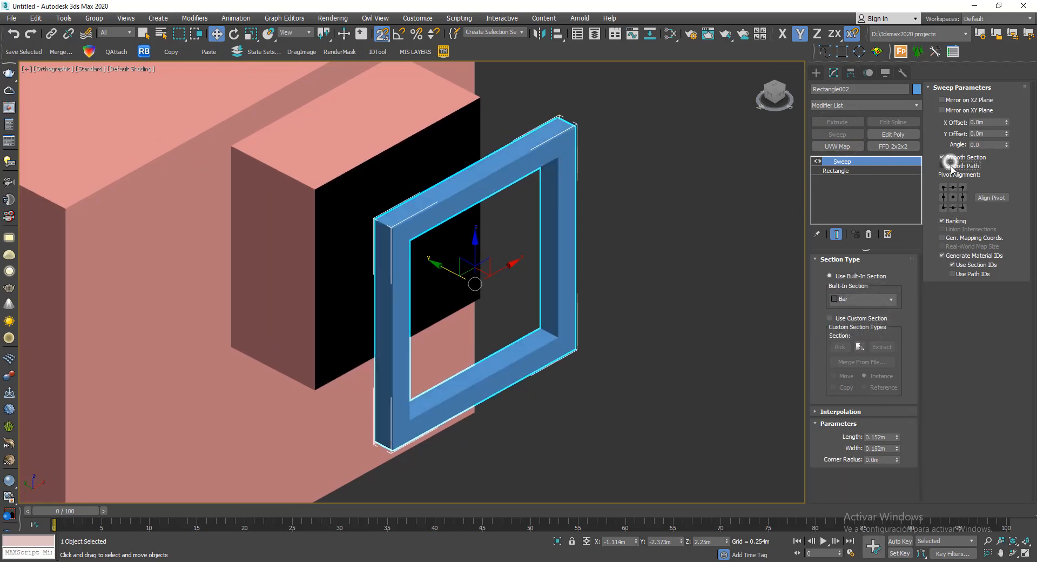
- Move the swept frame back along Y in the Top view and snap it to the block's front at -1.694 m
drag(453, 271, 402, 227)
key(t)
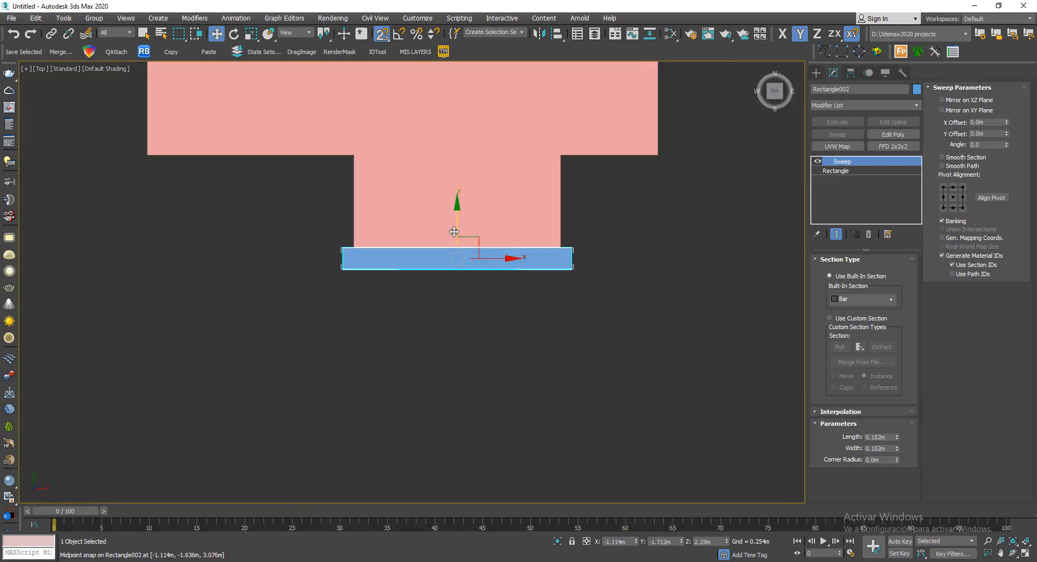
drag(350, 260, 363, 256)
scroll(378, 256, down, 3)
alt+middle_drag(465, 275, 521, 181)
scroll(392, 207, up, 2)
scroll(393, 206, up, 4)
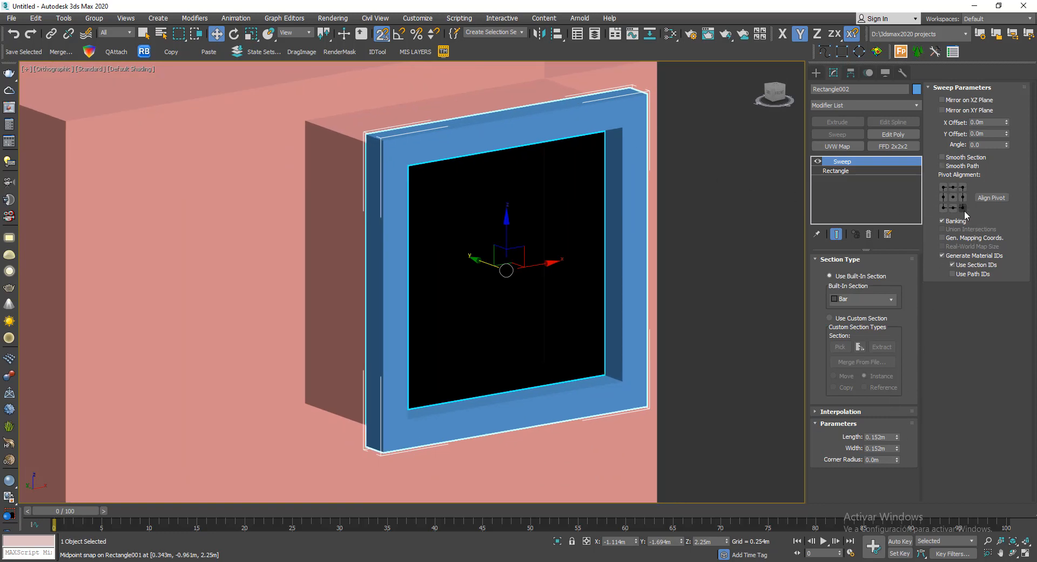
- Set the sweep's pivot alignment to the lower-right point, increase the bar's corner radius slightly and deselect the frame
click(963, 207)
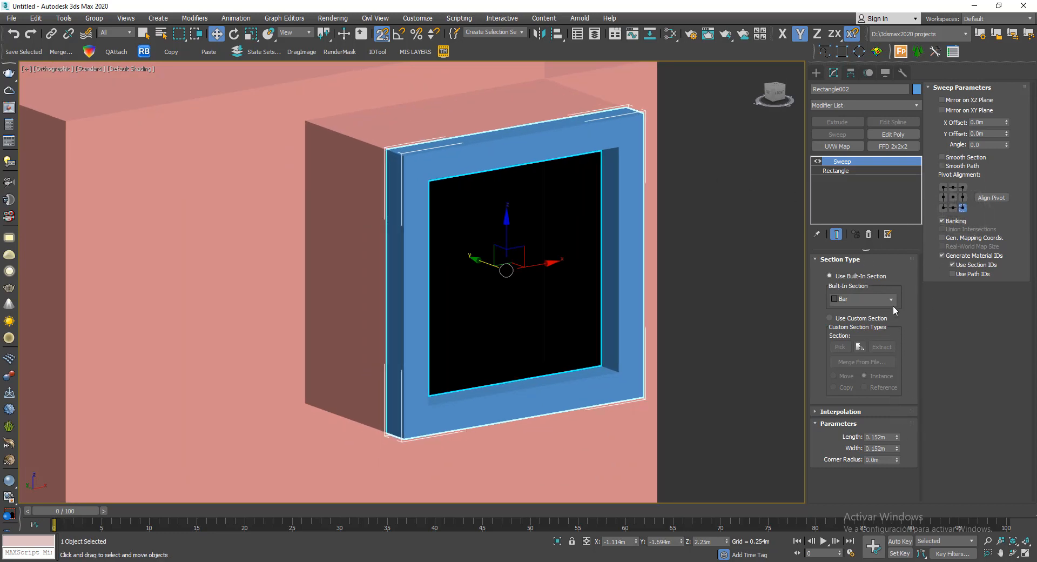
drag(898, 460, 901, 442)
scroll(538, 303, down, 4)
click(693, 222)
- Inspect the block and its framed opening from several sides and turn on the edge display on the shaded model
scroll(530, 218, down, 1)
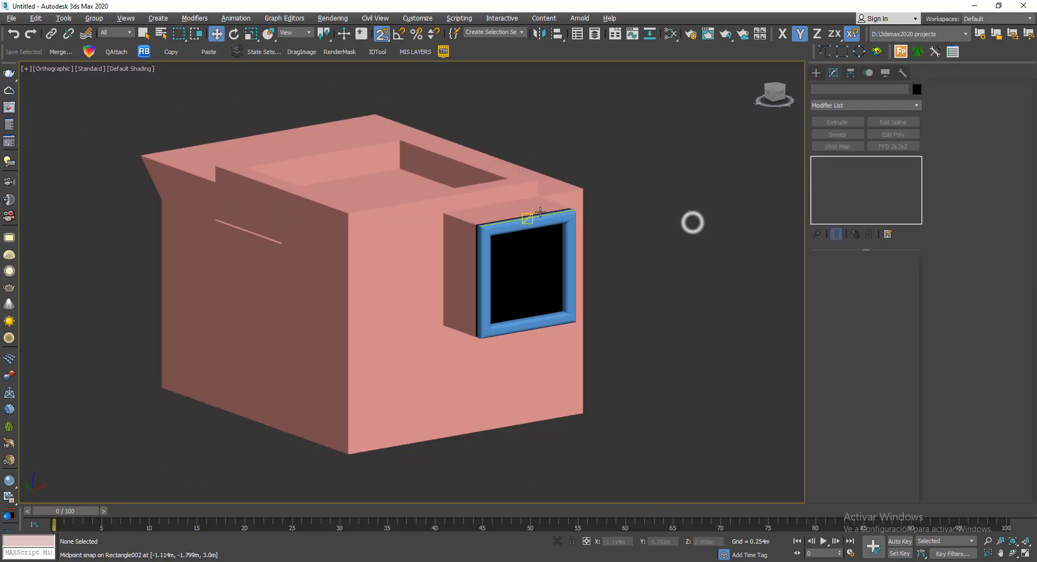
alt+middle_drag(605, 224, 523, 250)
middle_drag(351, 245, 738, 243)
middle_drag(228, 253, 375, 213)
click(377, 209)
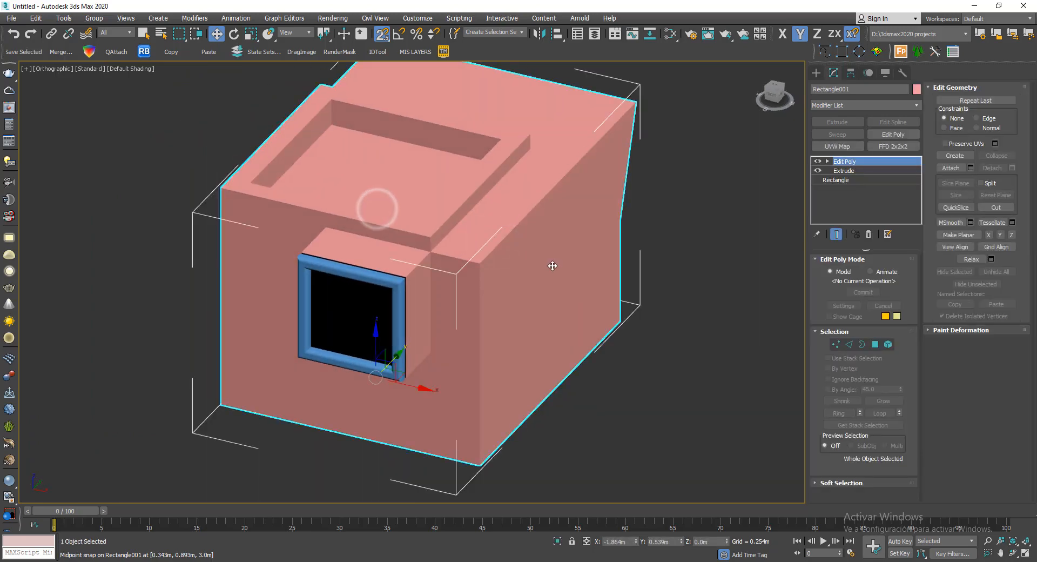
mouse_move(549, 266)
alt+middle_down()
mouse_move(440, 232)
mouse_move(363, 255)
mouse_move(429, 260)
mouse_move(527, 243)
mouse_move(474, 255)
mouse_move(360, 229)
mouse_move(407, 134)
mouse_move(308, 277)
mouse_move(282, 261)
mouse_move(452, 223)
alt+middle_up()
key(F4)
scroll(427, 225, down, 3)
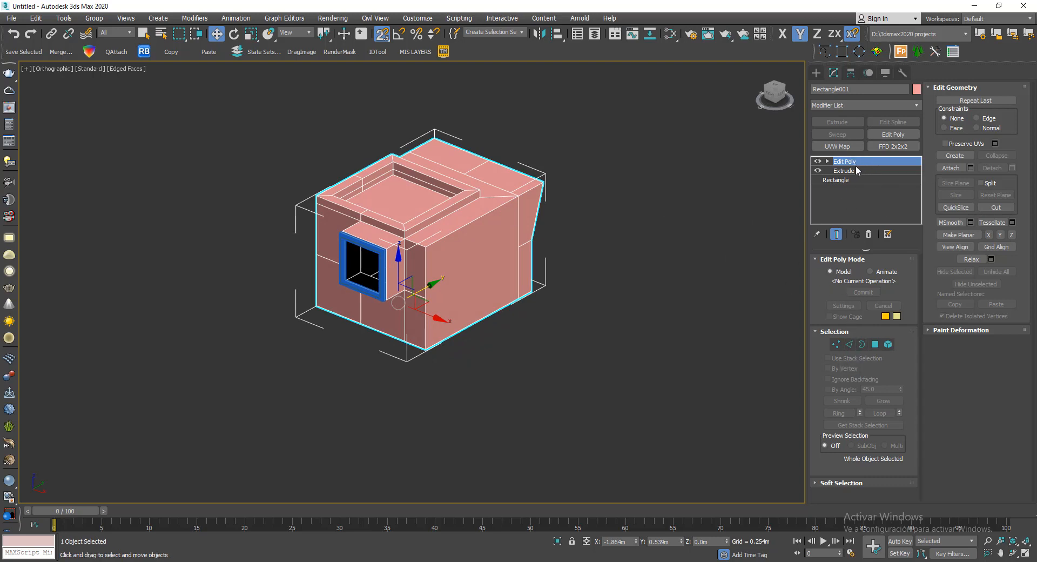
middle_drag(635, 248, 611, 272)
click(611, 273)
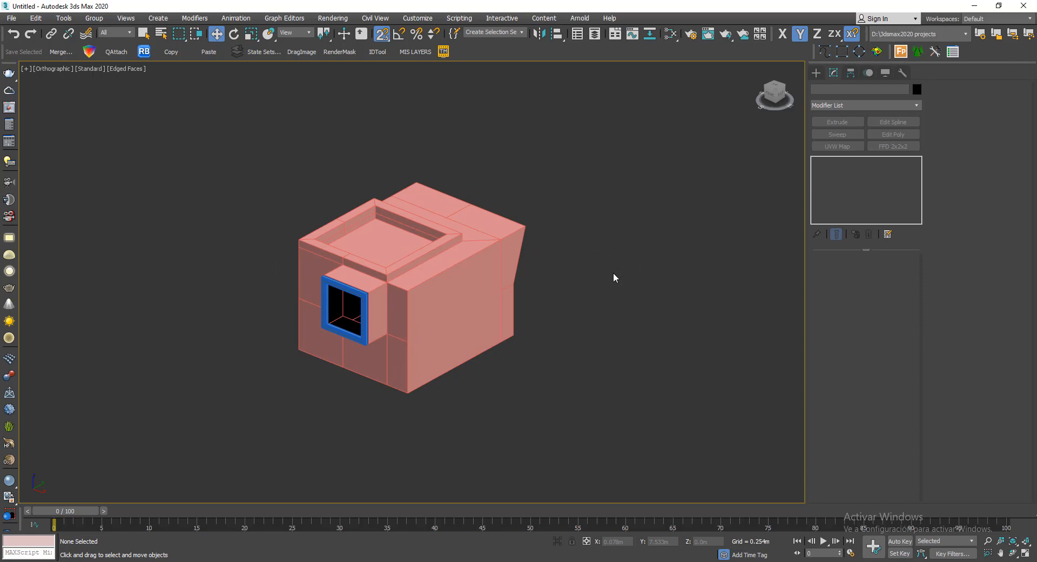
- Select the long upper edge along the block's plain side in edge mode
scroll(416, 303, up, 2)
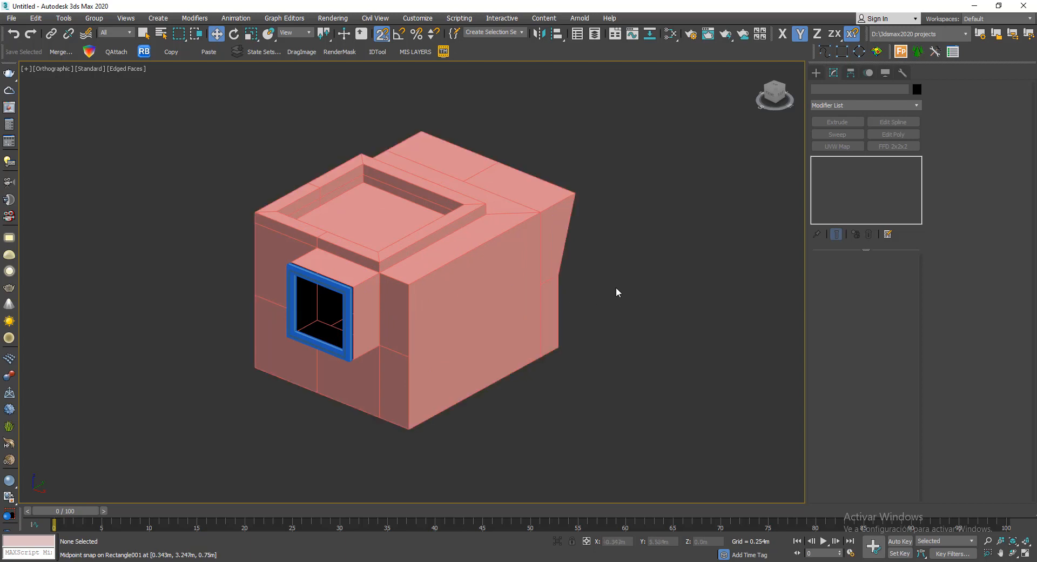
click(468, 290)
scroll(468, 290, up, 5)
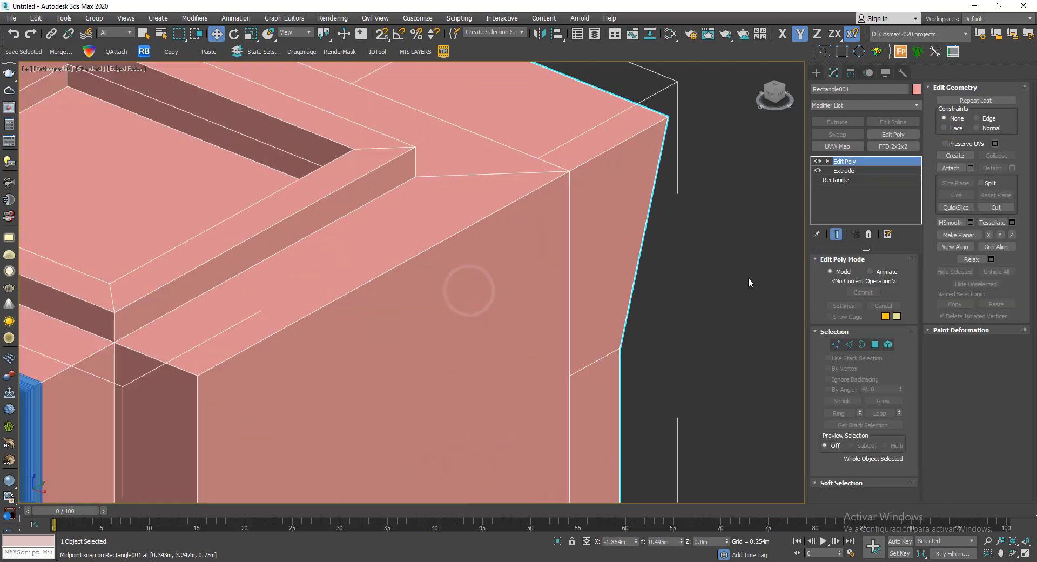
click(849, 344)
click(383, 272)
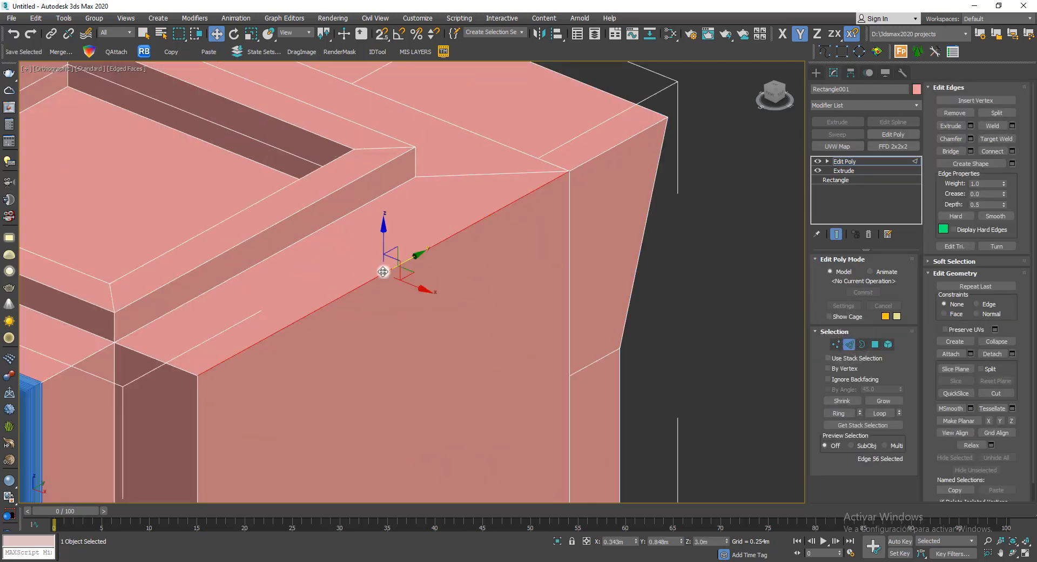
middle_drag(501, 244, 553, 225)
scroll(383, 291, up, 2)
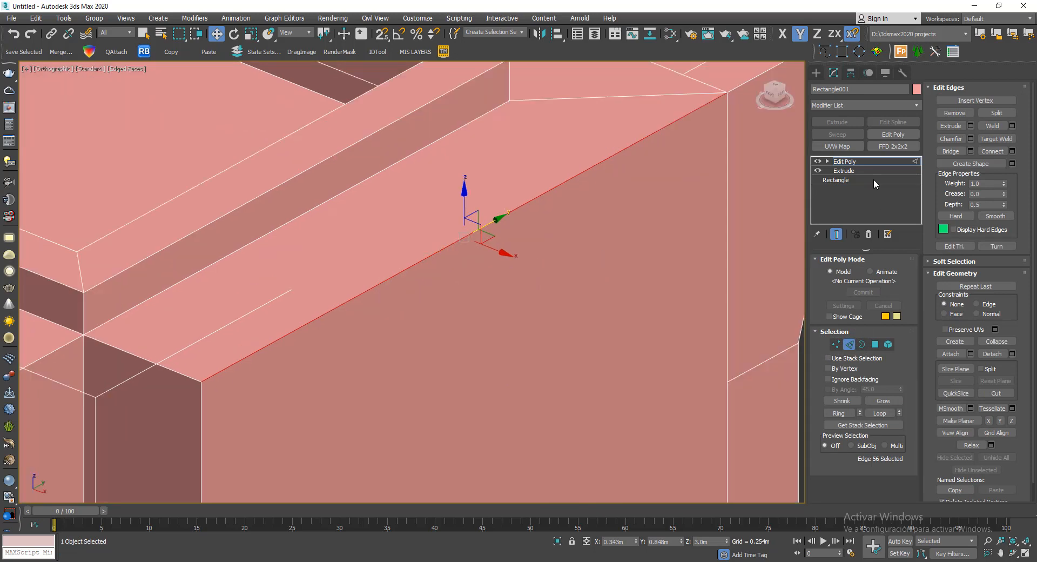
- Chamfer the selected long upper edge by 0.041 m with 8 segments and clear the edge selection
click(970, 140)
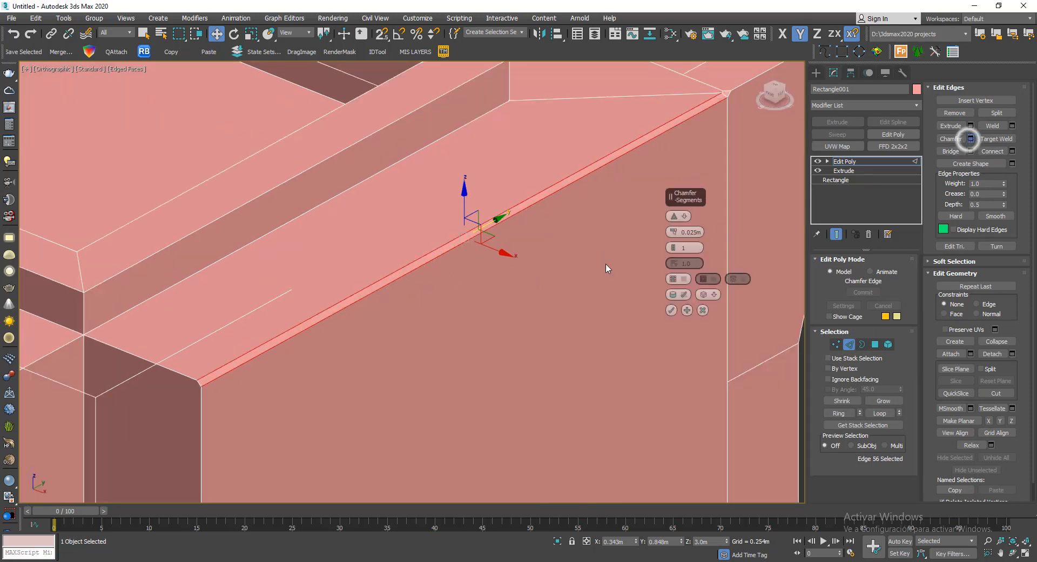
drag(672, 249, 694, 256)
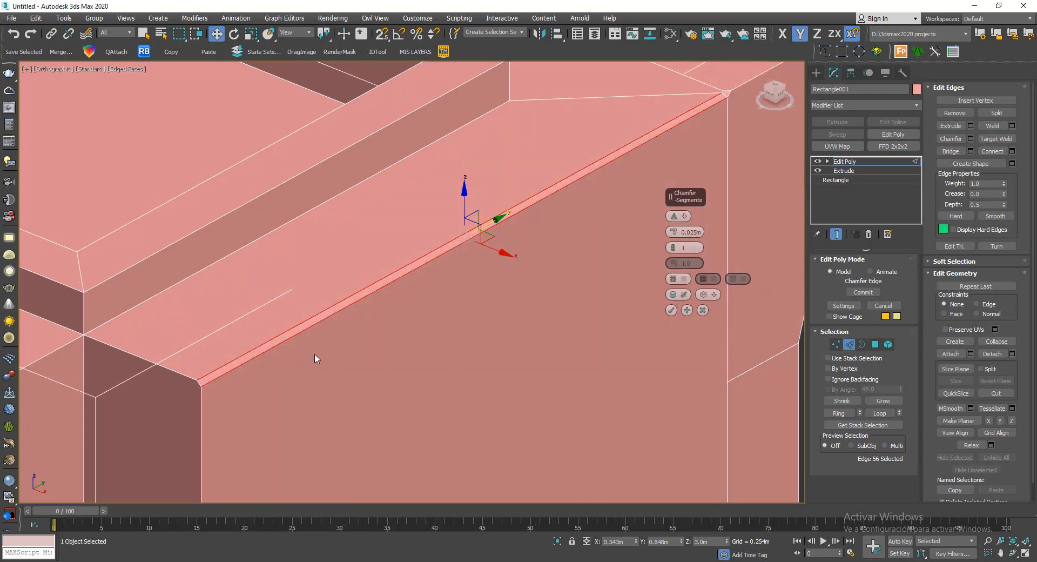
scroll(276, 363, up, 6)
middle_drag(225, 370, 498, 285)
scroll(497, 285, up, 4)
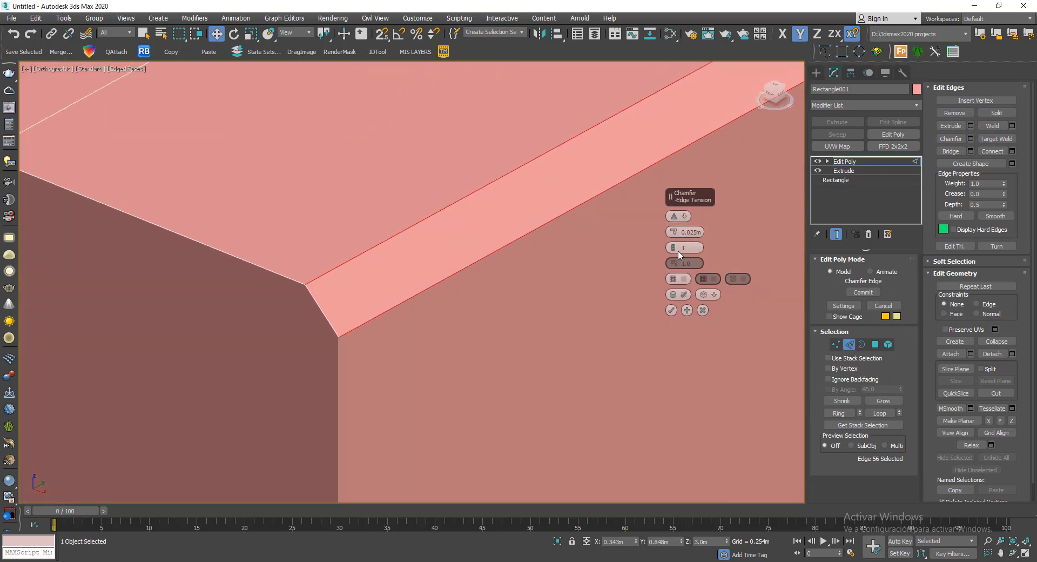
middle_drag(354, 273, 336, 298)
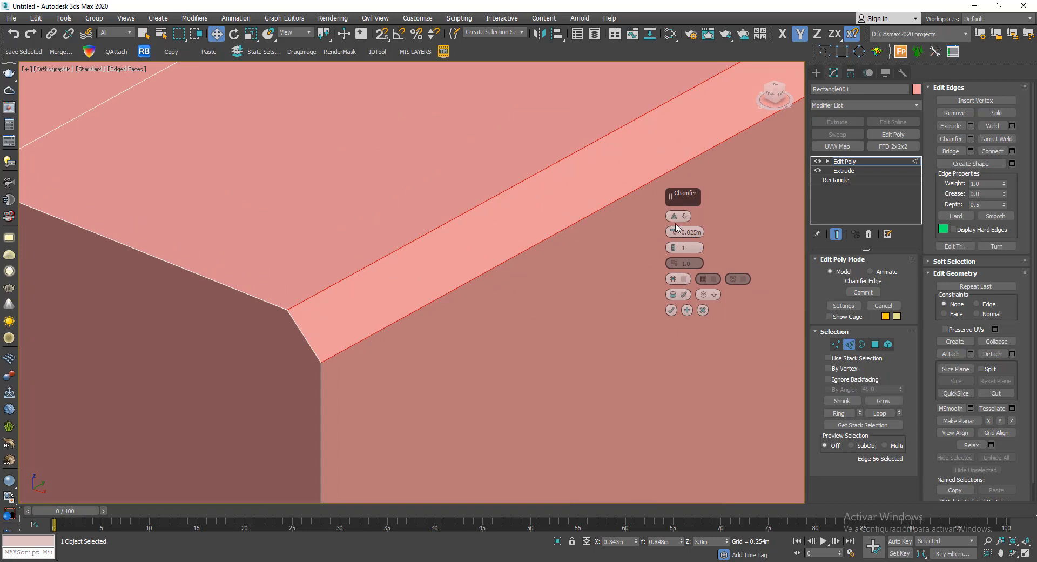
drag(674, 234, 675, 247)
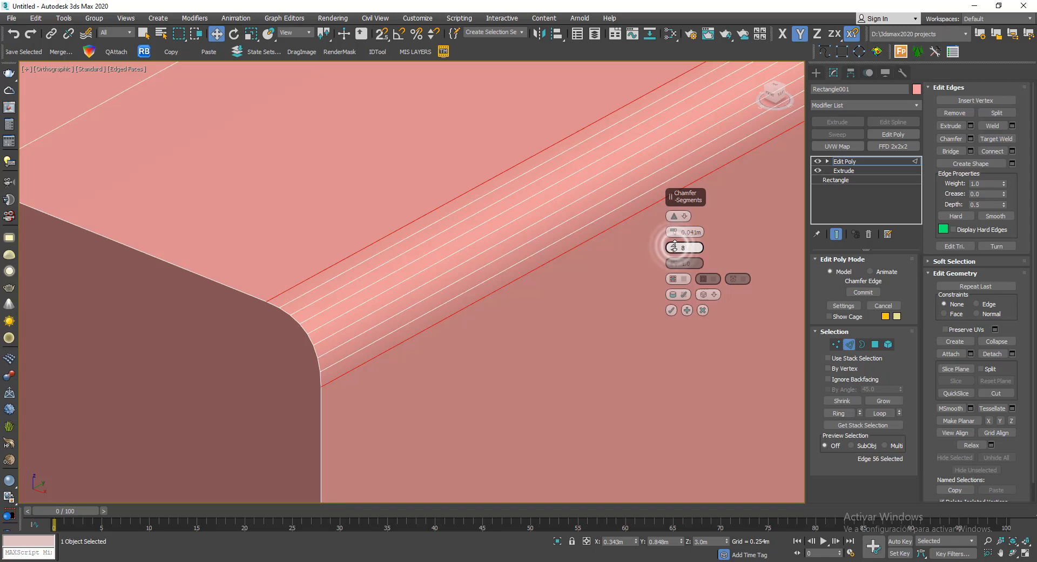
click(672, 310)
scroll(673, 310, down, 6)
middle_drag(674, 311, 484, 282)
click(749, 230)
scroll(619, 232, down, 3)
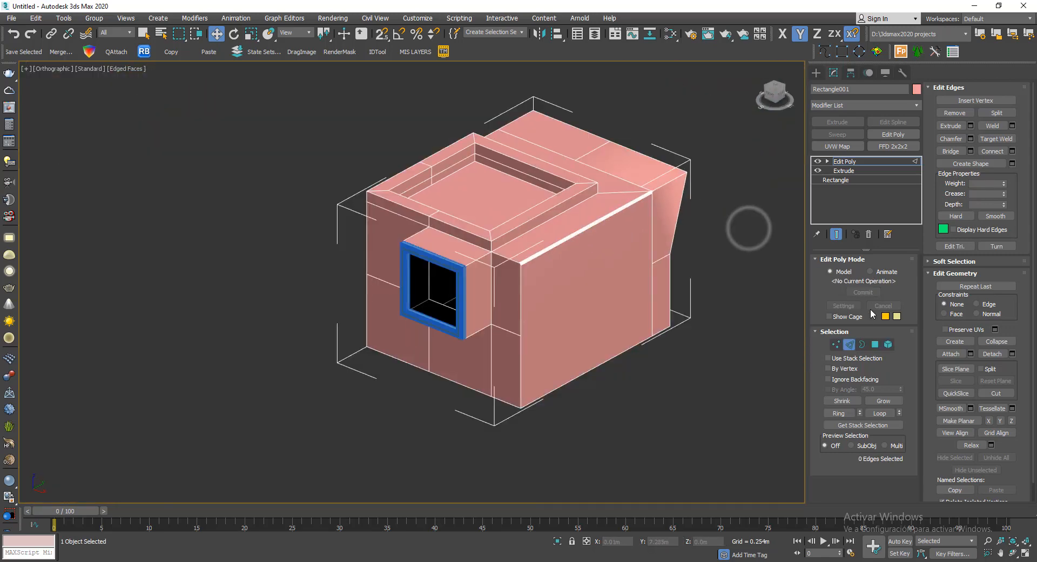
- Select all polygons of the block in polygon mode and clear all their smoothing groups
middle_drag(644, 279, 547, 292)
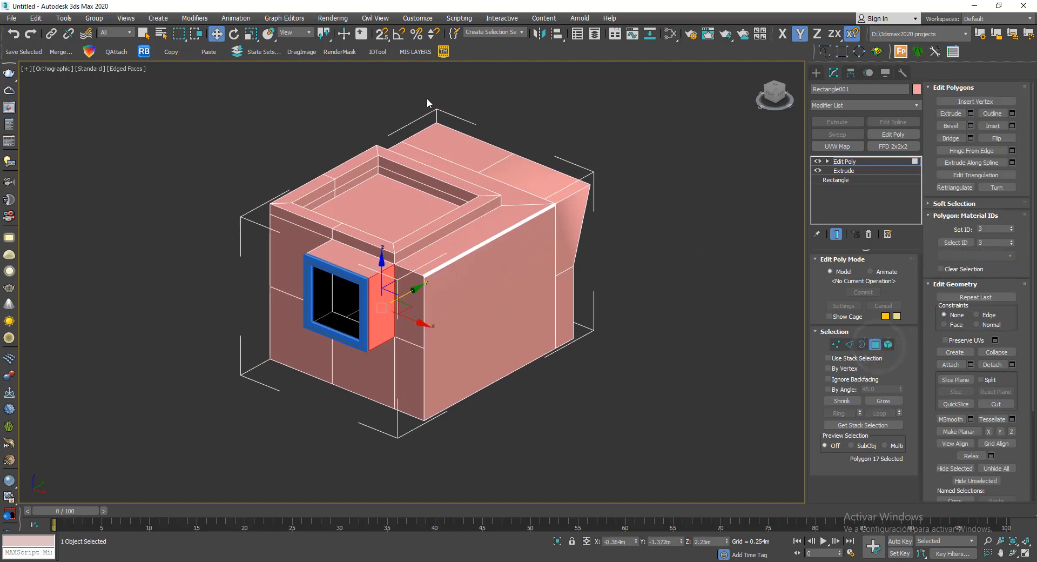
scroll(613, 228, up, 5)
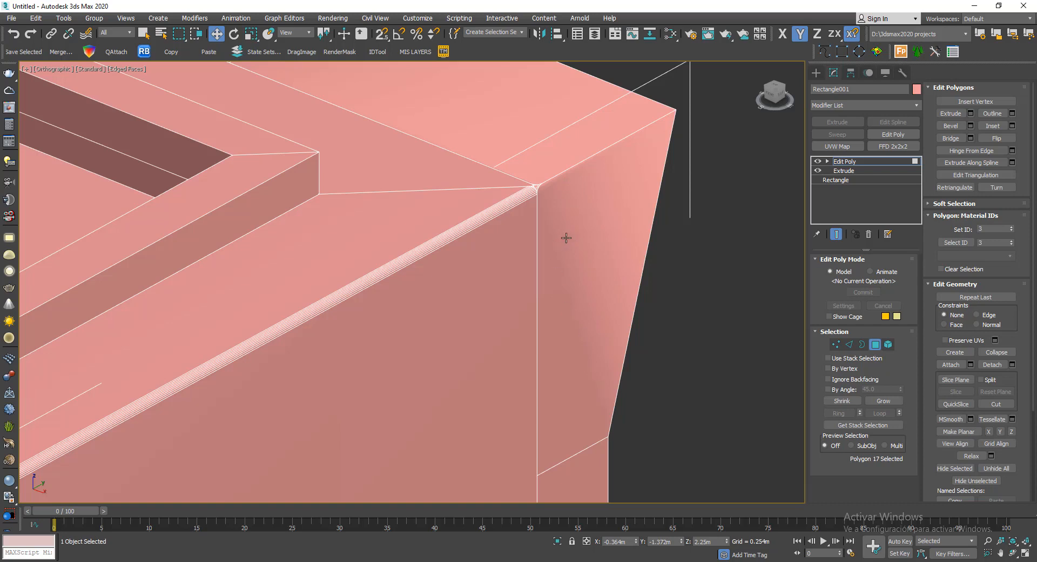
scroll(589, 208, down, 8)
drag(353, 361, 352, 362)
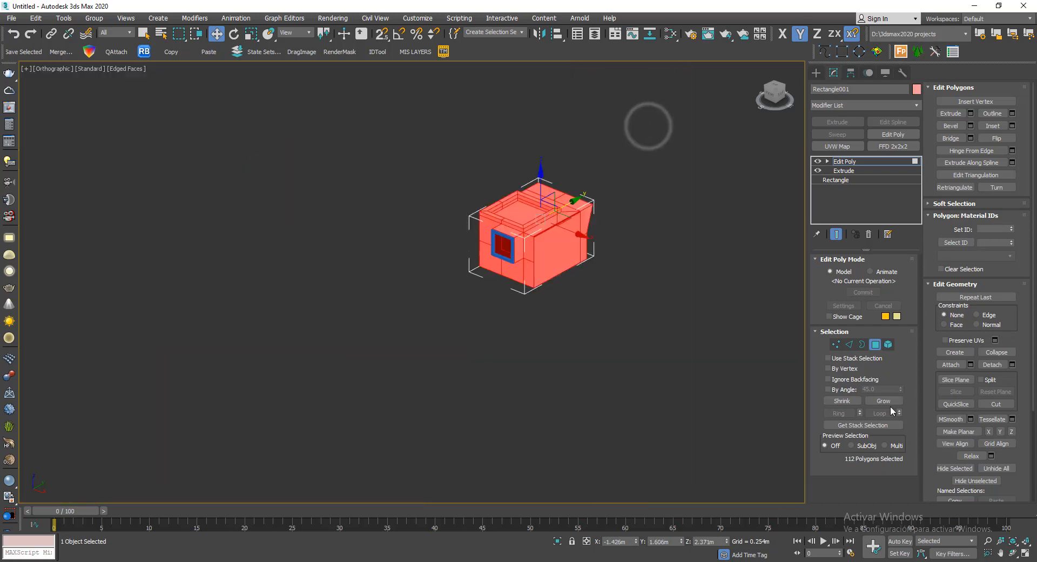
key(z)
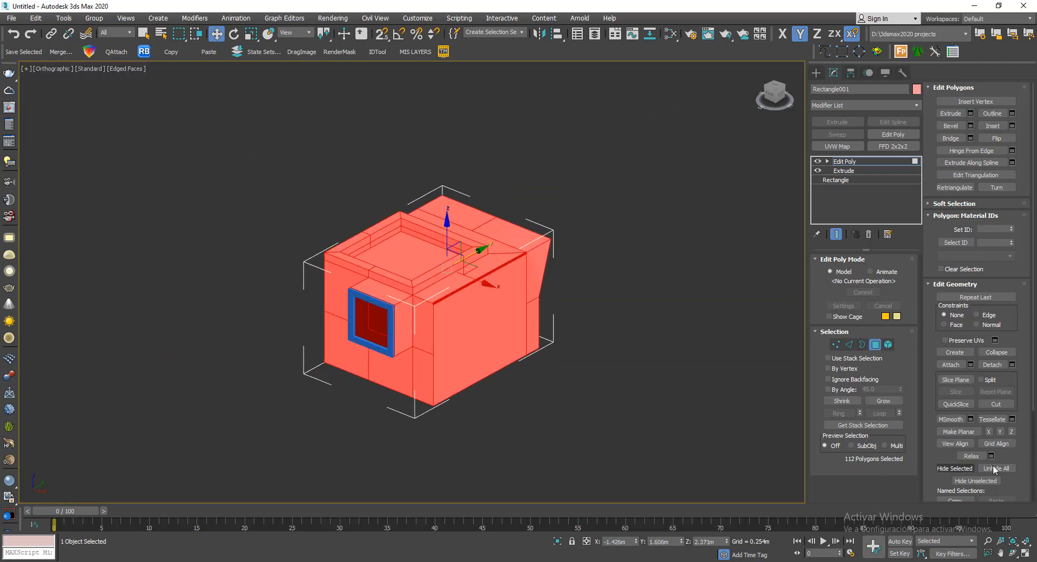
scroll(1012, 452, down, 3)
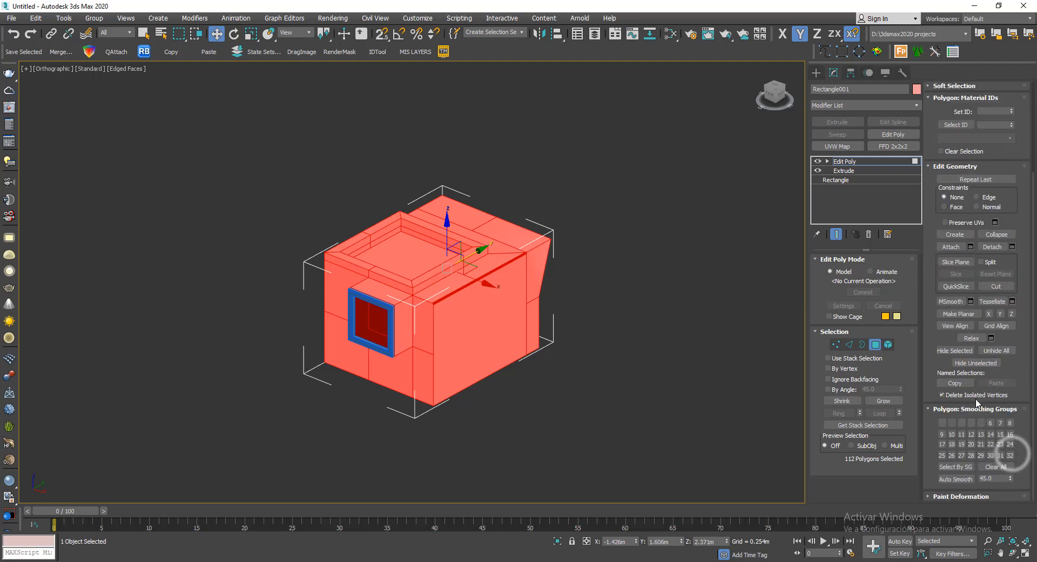
click(1001, 468)
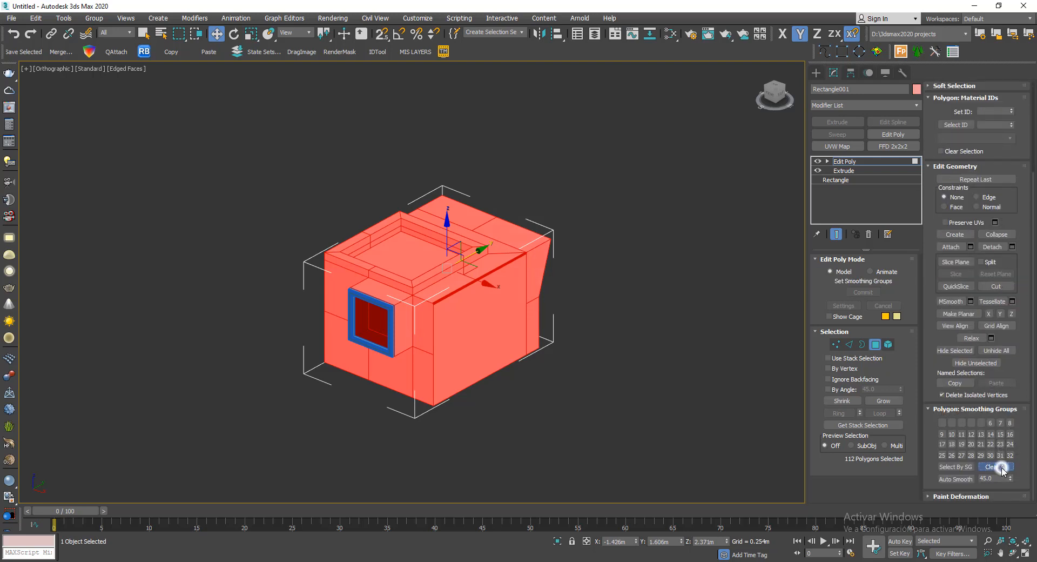
- Leave sub-object editing, deselect the block and reselect it as a whole object
click(883, 347)
scroll(646, 336, up, 3)
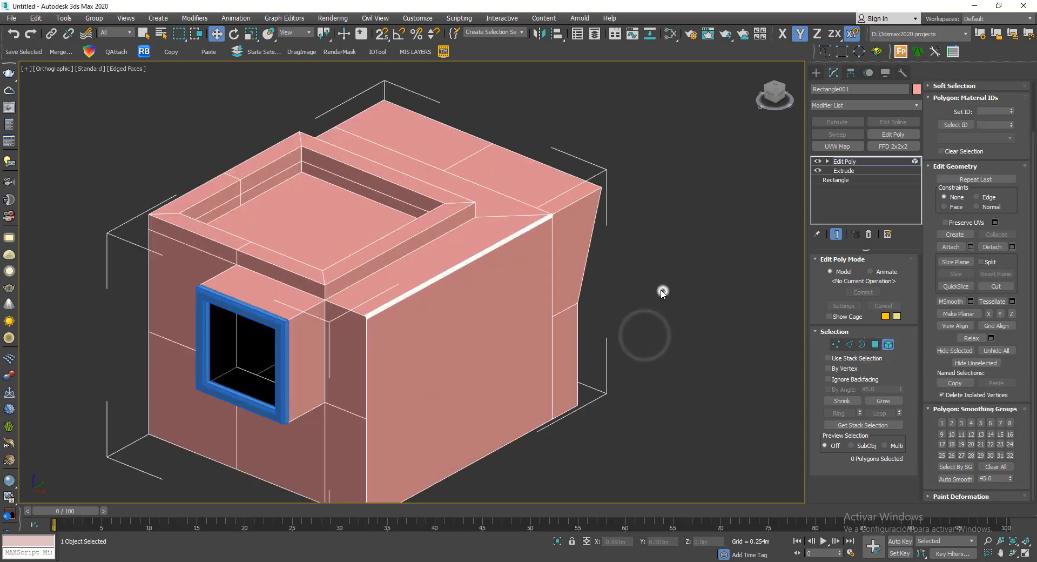
click(889, 344)
click(711, 341)
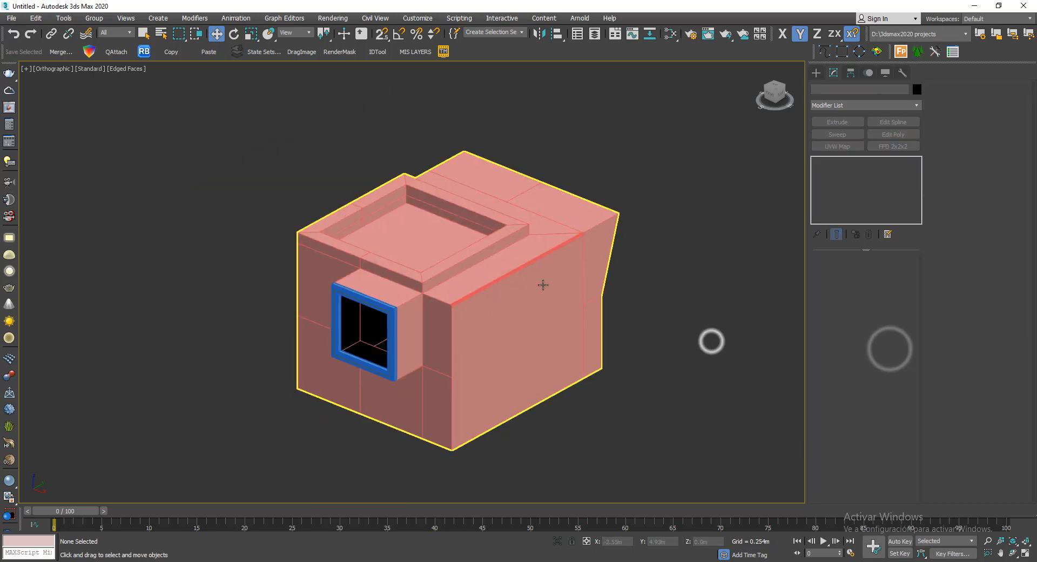
click(575, 251)
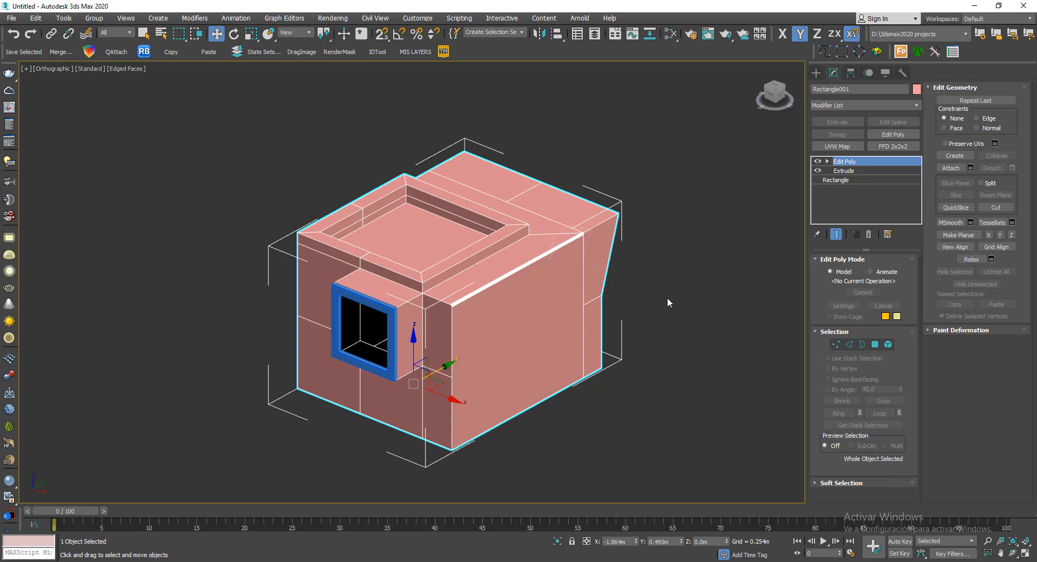